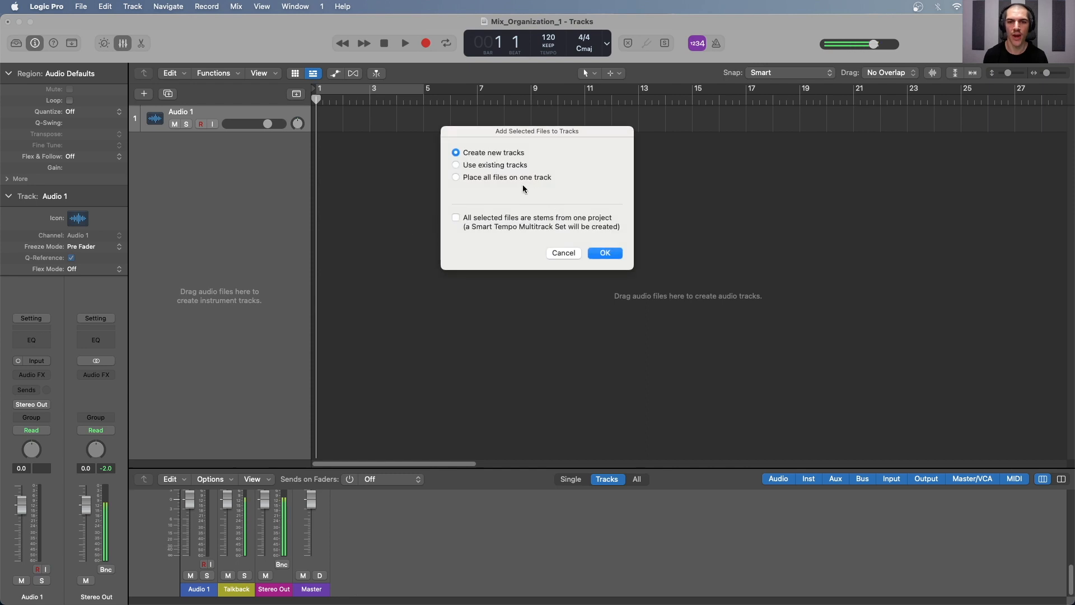
# - Add the selected audio files on new tracks, and make room by hiding the inspector and enlarging the mixer
pyautogui.click(605, 254)
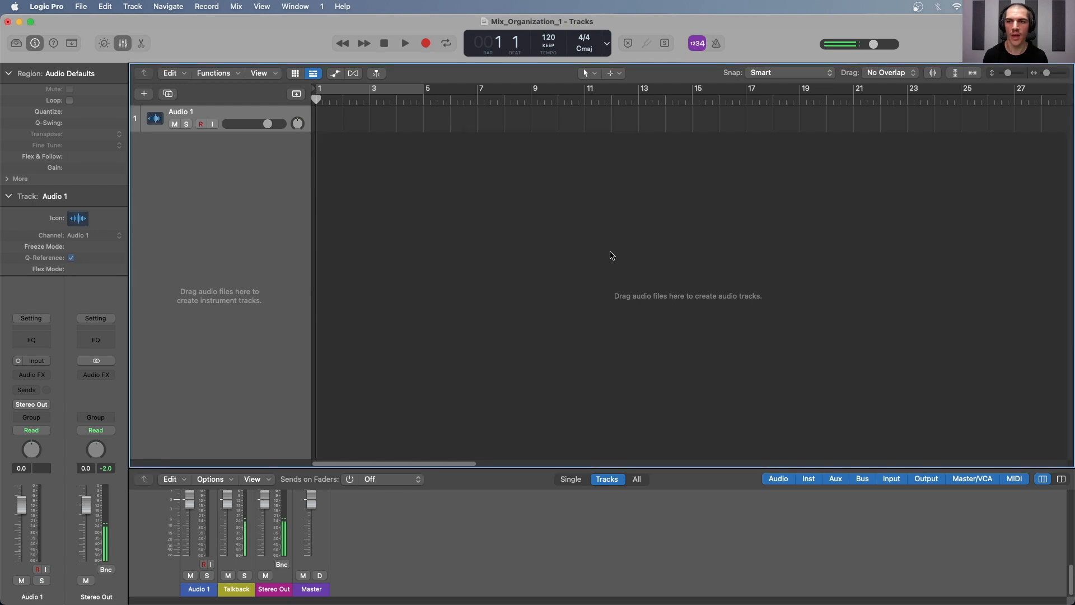
pyautogui.press('i')
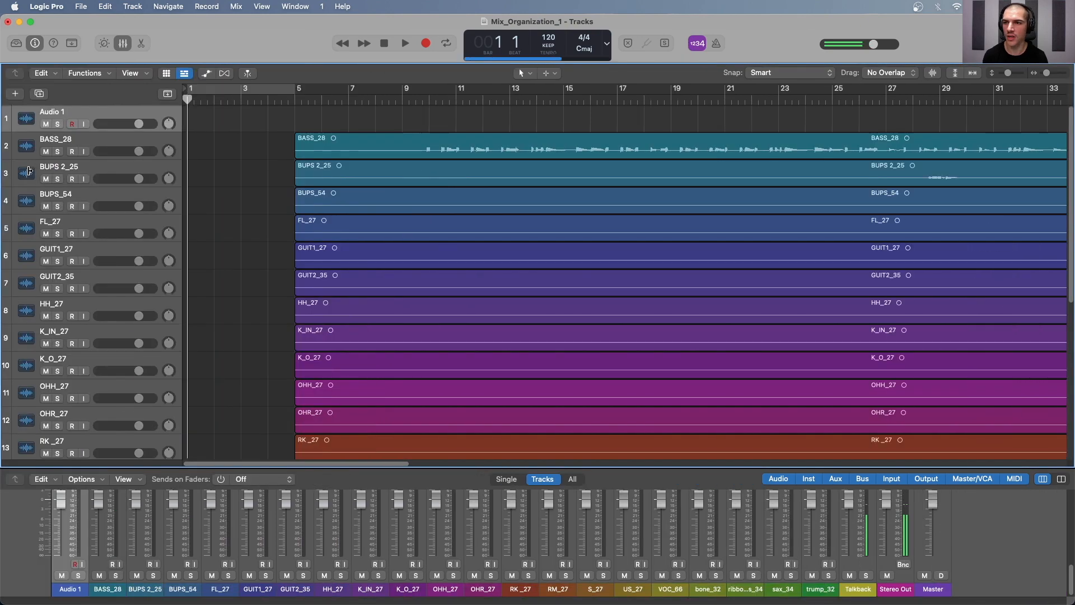
pyautogui.moveTo(328, 471); pyautogui.dragTo(326, 285)
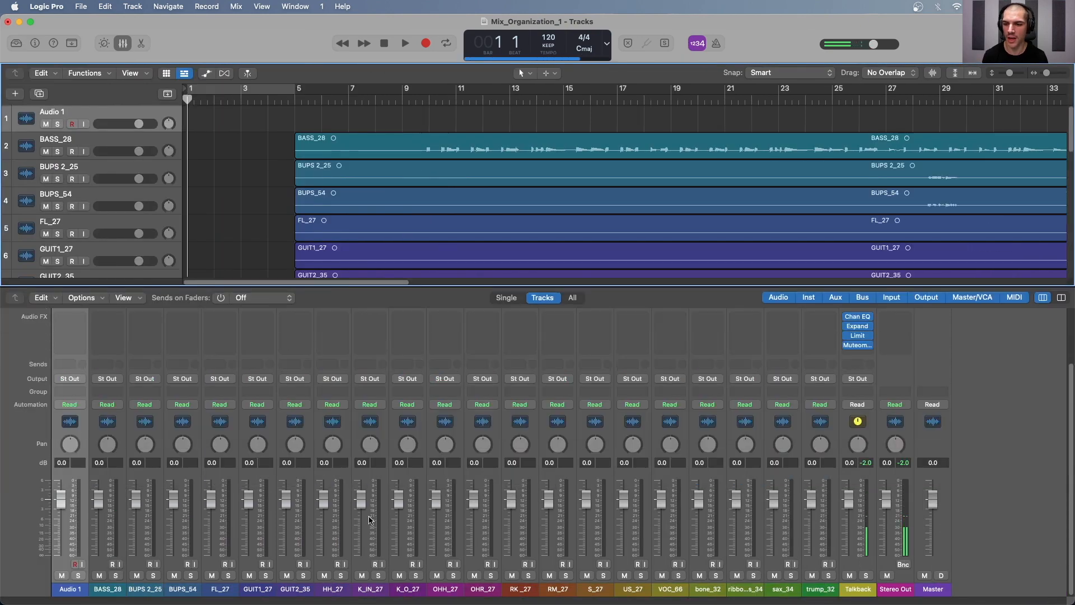
# - Delete the empty Audio 1 track above BASS_28
pyautogui.click(90, 144)
pyautogui.click(87, 116)
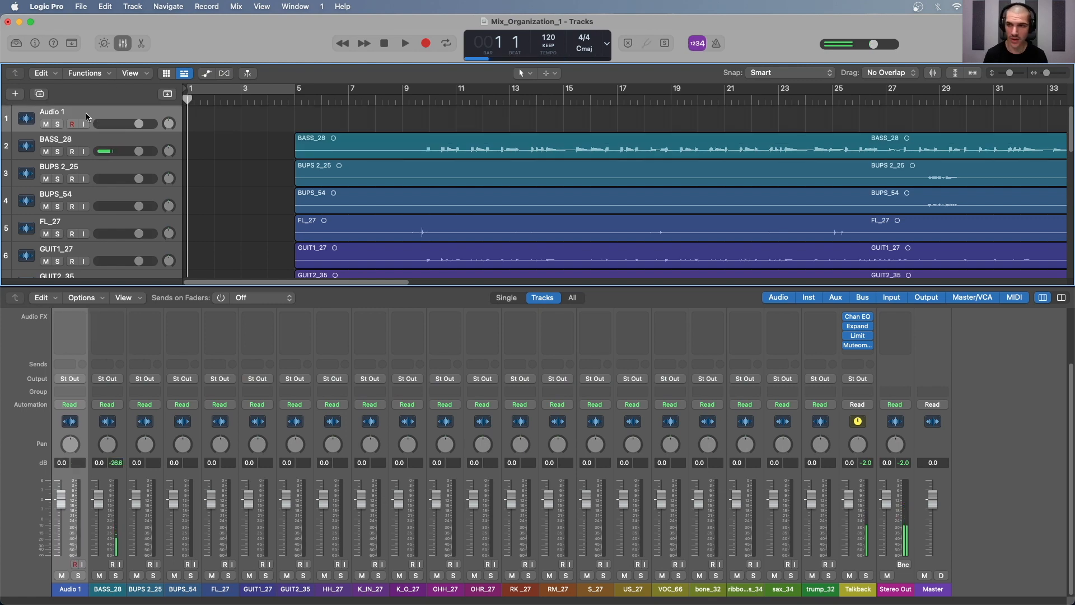
pyautogui.press('super+BackSpace')
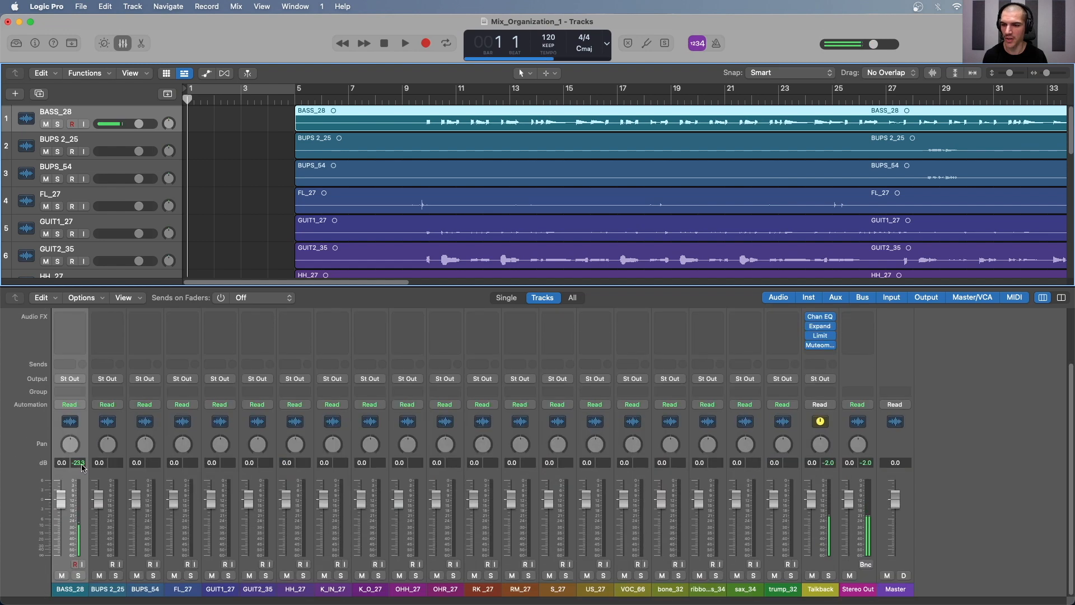
# - Set the input of all imported audio tracks to No Input
pyautogui.scroll(3, 83, 468)
pyautogui.scroll(-1, 166, 484)
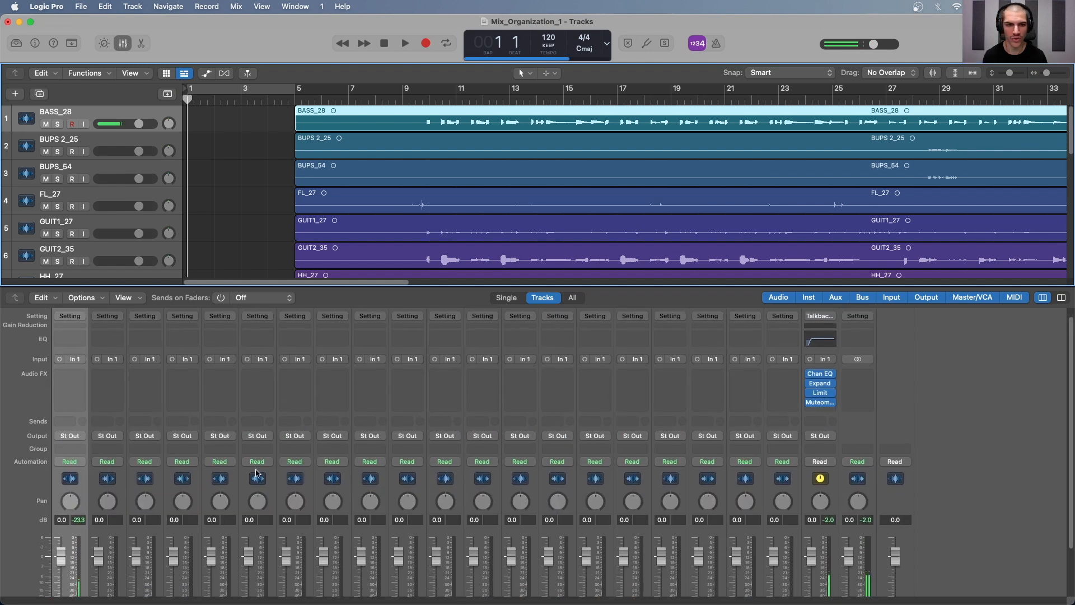
pyautogui.press('super+a')
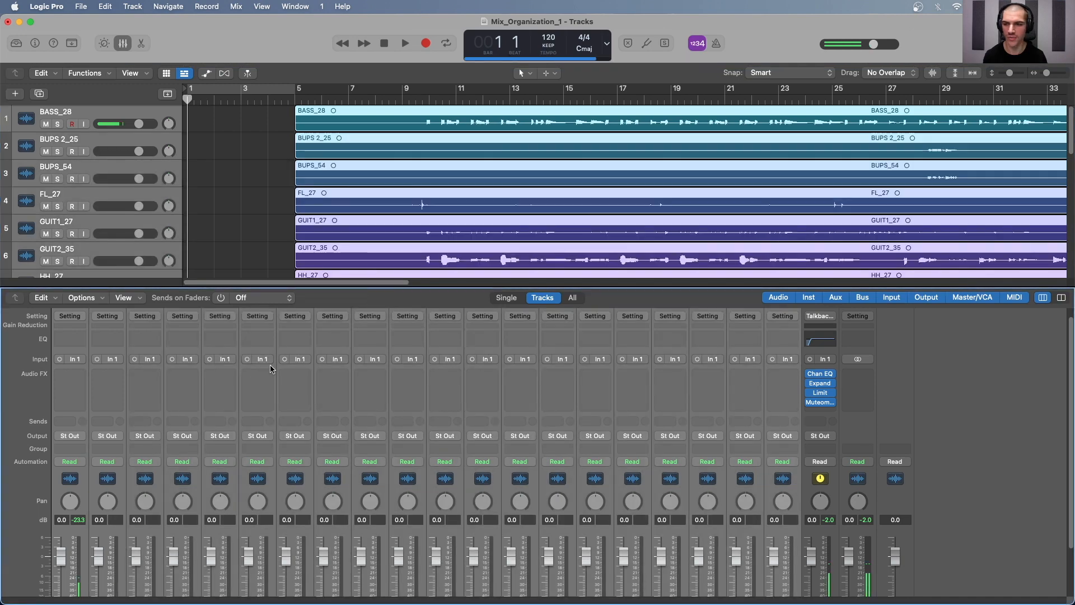
pyautogui.click(76, 359)
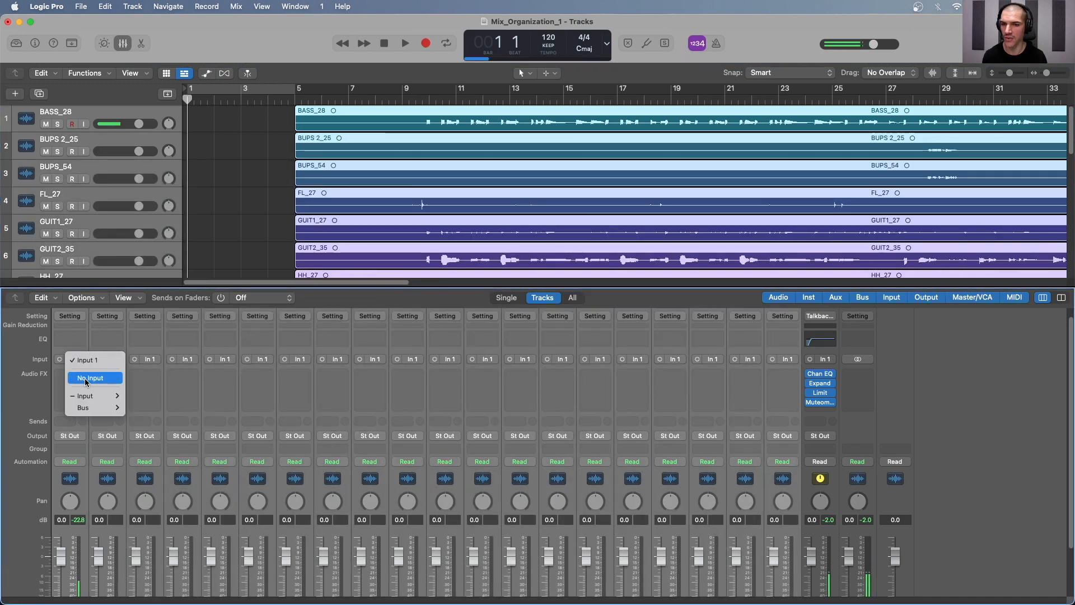
pyautogui.click(85, 379)
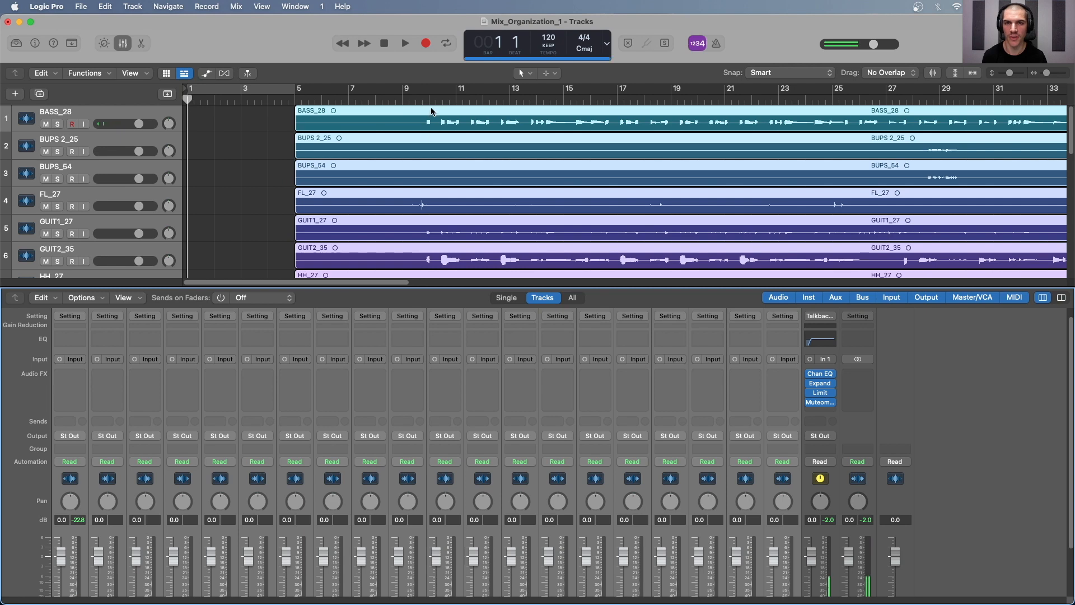
# - Set the project tempo to 81 and the time signature to 6/8
pyautogui.click(297, 100)
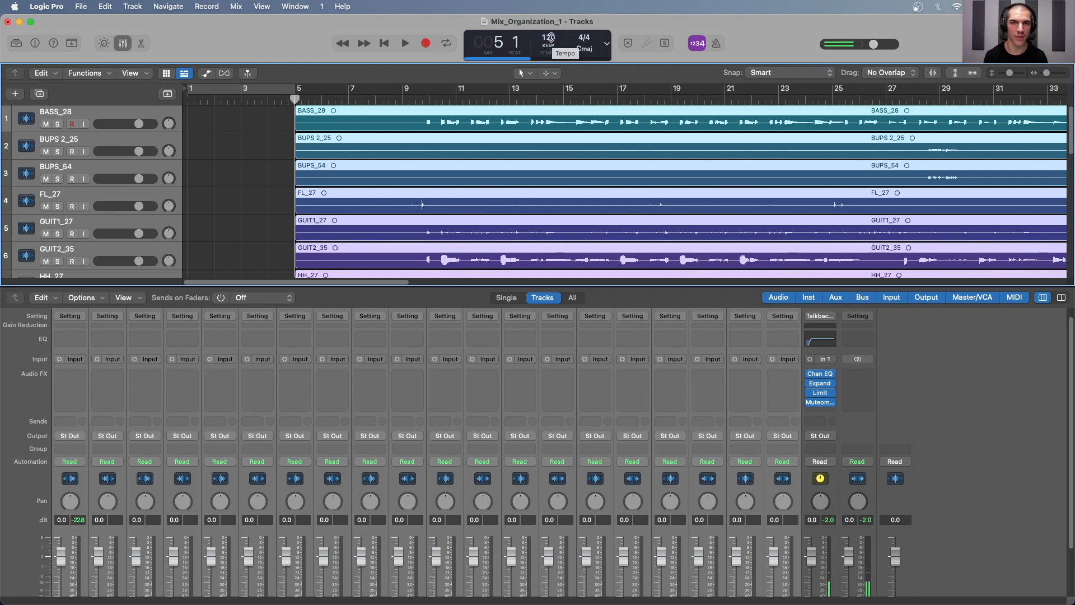
pyautogui.doubleClick(548, 38)
pyautogui.write('81')
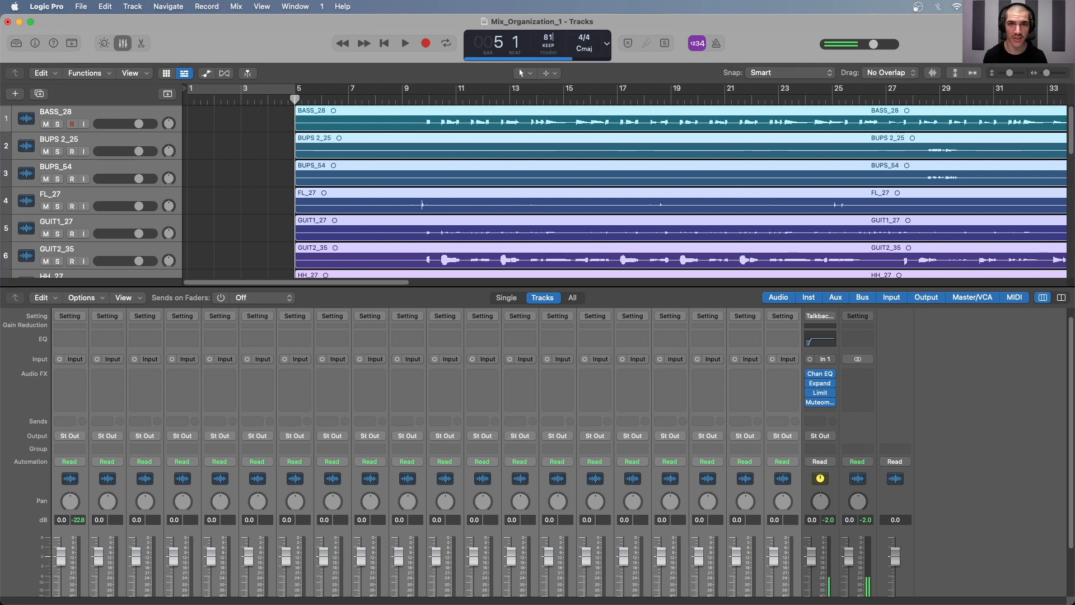
pyautogui.press('Return')
pyautogui.click(586, 41)
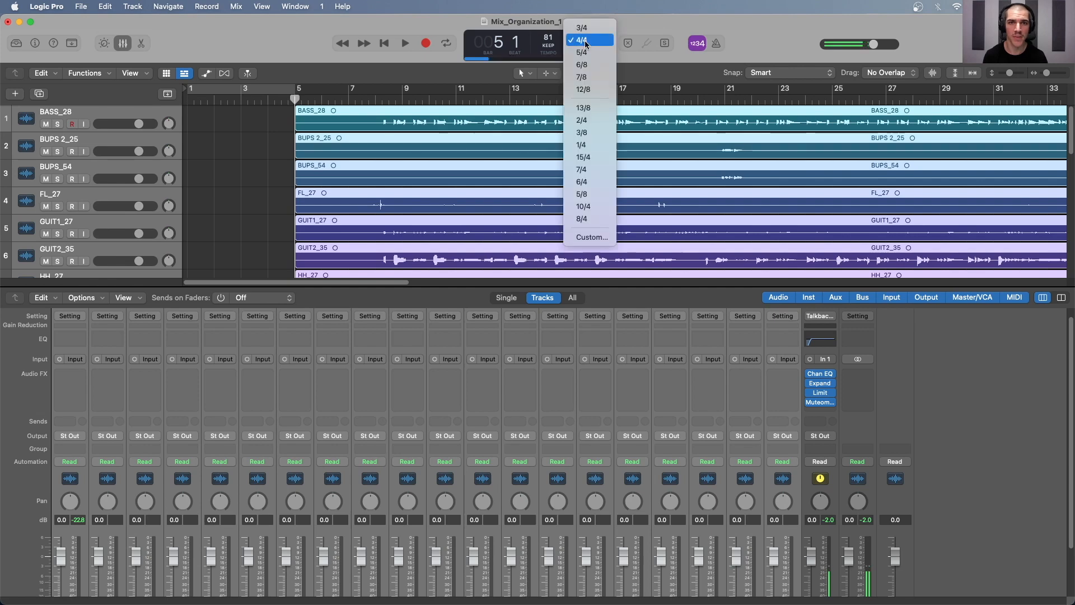
pyautogui.click(582, 64)
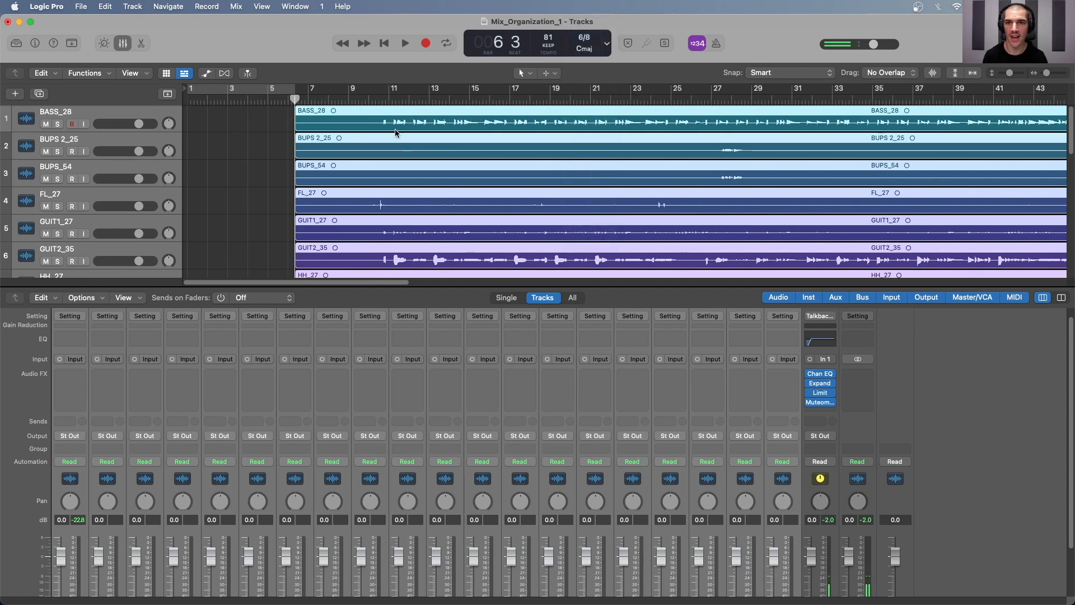
# - Place the playhead at bar 9 and move all regions earlier so the bass entrance falls near that bar
pyautogui.click(387, 99)
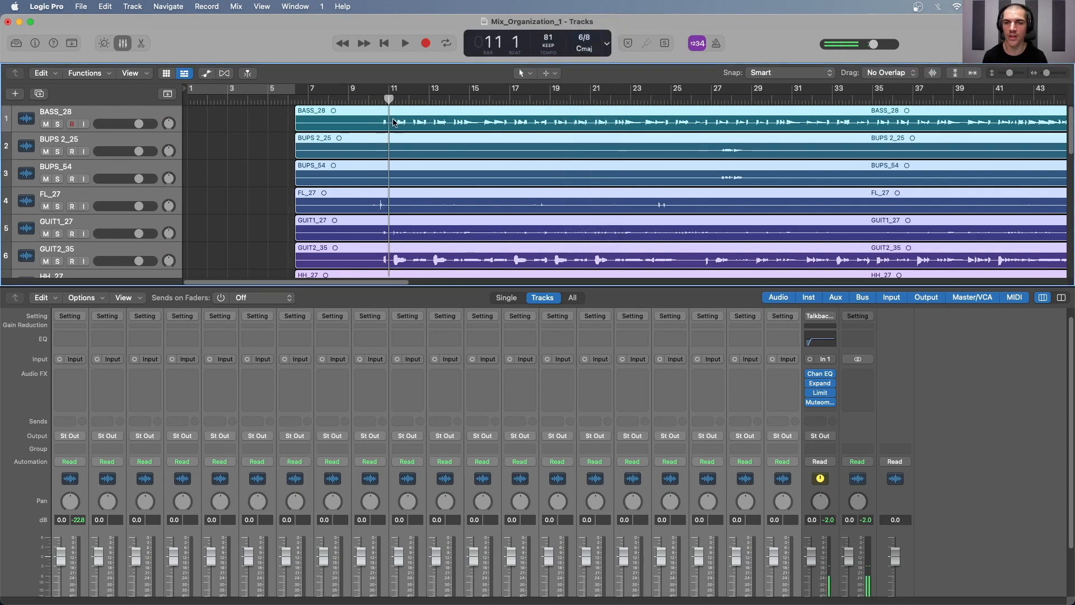
pyautogui.click(267, 99)
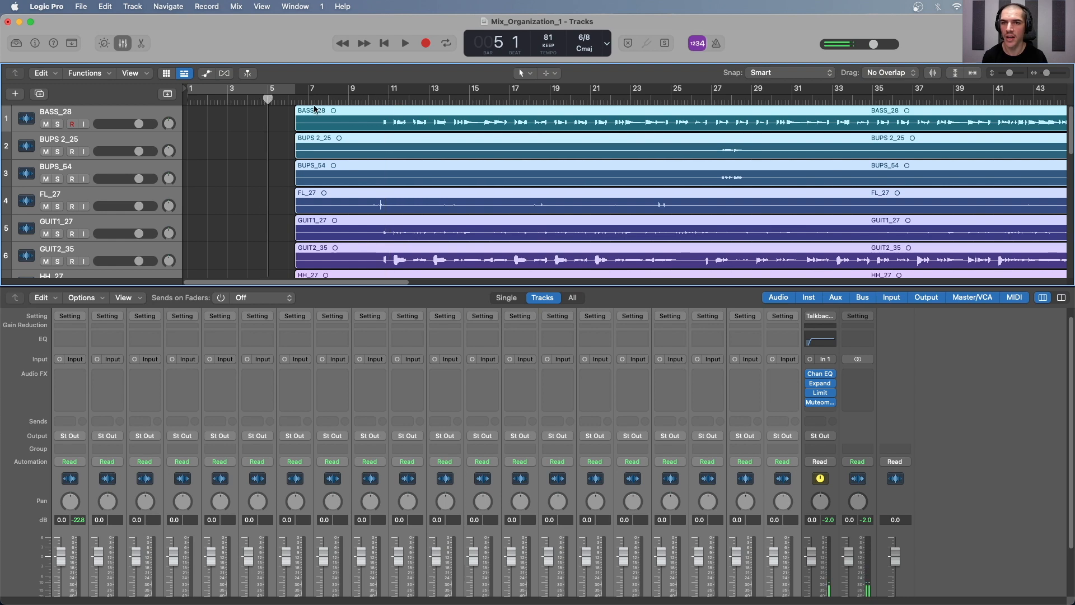
pyautogui.press('super+Right')
pyautogui.press('super+Right')
pyautogui.press('super+Right')
pyautogui.press('super+Right')
pyautogui.moveTo(367, 98); pyautogui.dragTo(411, 98)
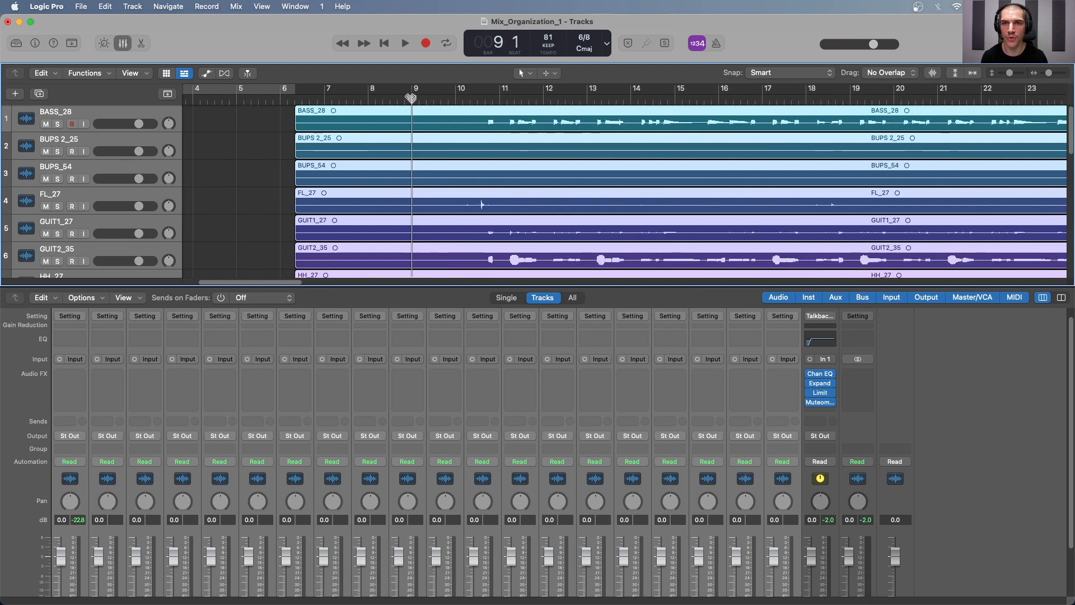
pyautogui.moveTo(499, 110); pyautogui.dragTo(424, 111)
pyautogui.press('super+Left')
pyautogui.press('super+Left')
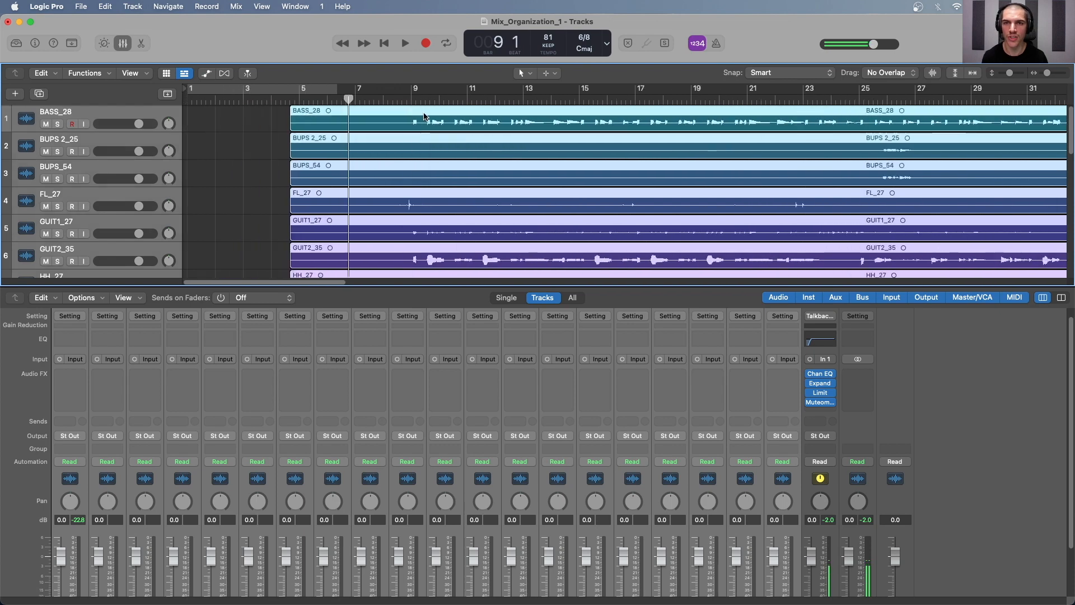
pyautogui.press('super+Left')
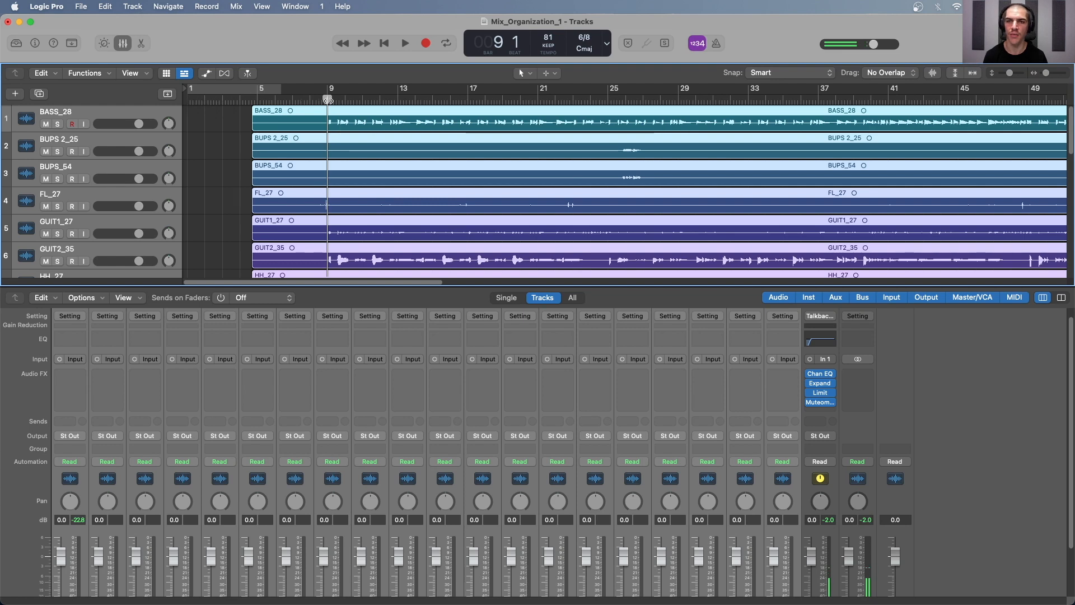
# - Shift all regions slightly earlier to line up the first bass note with the start of bar 9
pyautogui.press('super+Right')
pyautogui.press('super+Right')
pyautogui.press('super+Right')
pyautogui.press('super+Right')
pyautogui.press('super+Right')
pyautogui.press('super+Right')
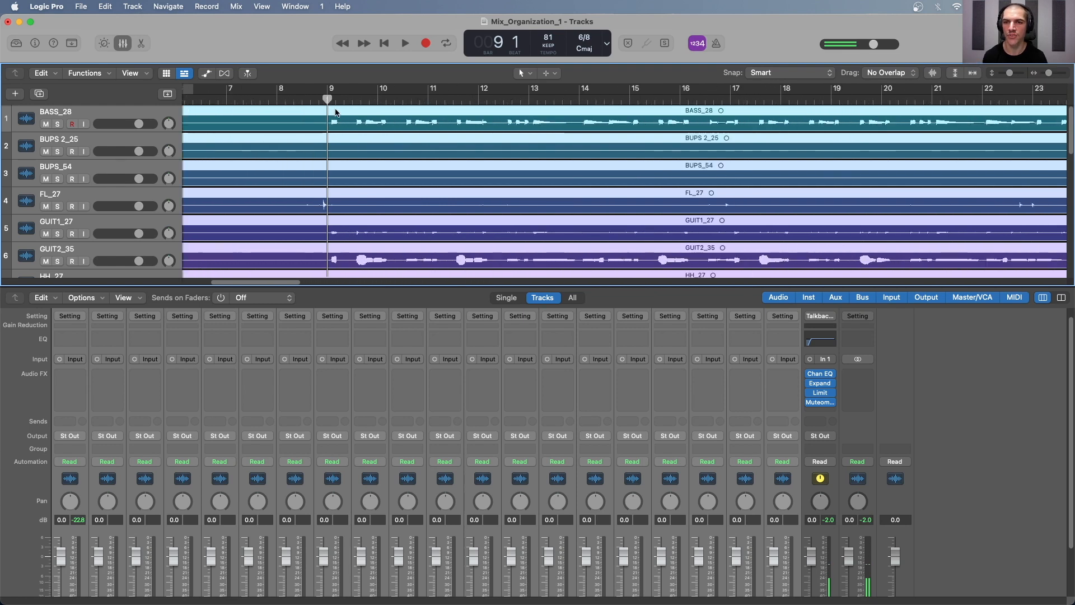
pyautogui.press('super+Right')
pyautogui.press('super+Right')
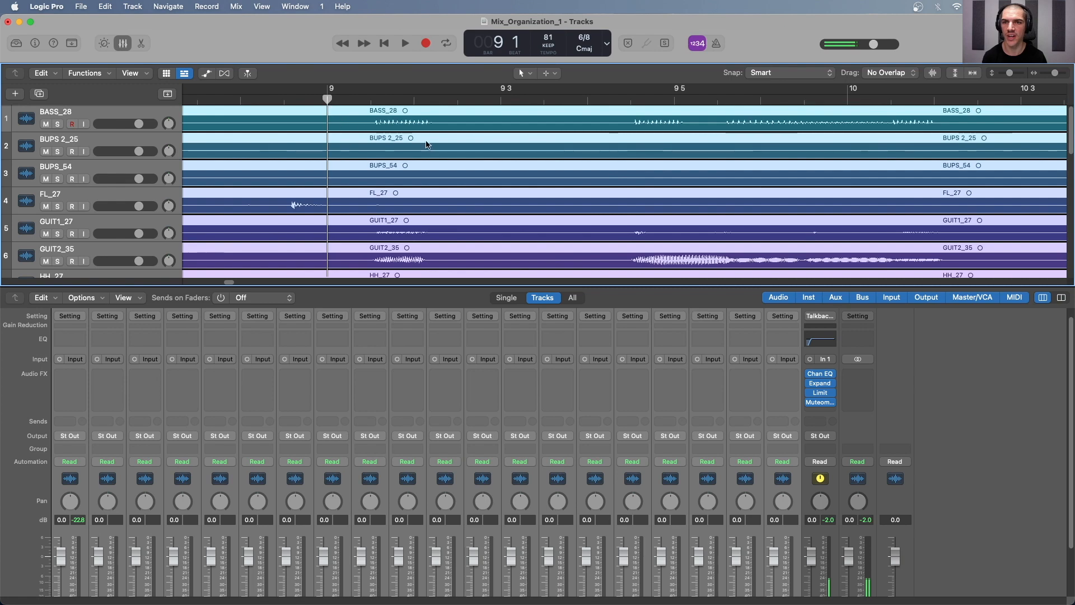
pyautogui.moveTo(421, 121); pyautogui.dragTo(360, 163)
# - Examine at close range how the tracks' first hits line up with the downbeat of bar 9
pyautogui.scroll(-10, 375, 146)
pyautogui.press('super+Right')
pyautogui.press('super+Right')
pyautogui.press('super+Right')
pyautogui.press('super+Right')
pyautogui.press('super+Right')
pyautogui.press('super+Right')
pyautogui.press('super+Right')
pyautogui.press('super+Left')
pyautogui.press('super+Left')
pyautogui.press('super+Left')
pyautogui.press('super+Left')
pyautogui.press('super+Left')
pyautogui.scroll(7, 344, 162)
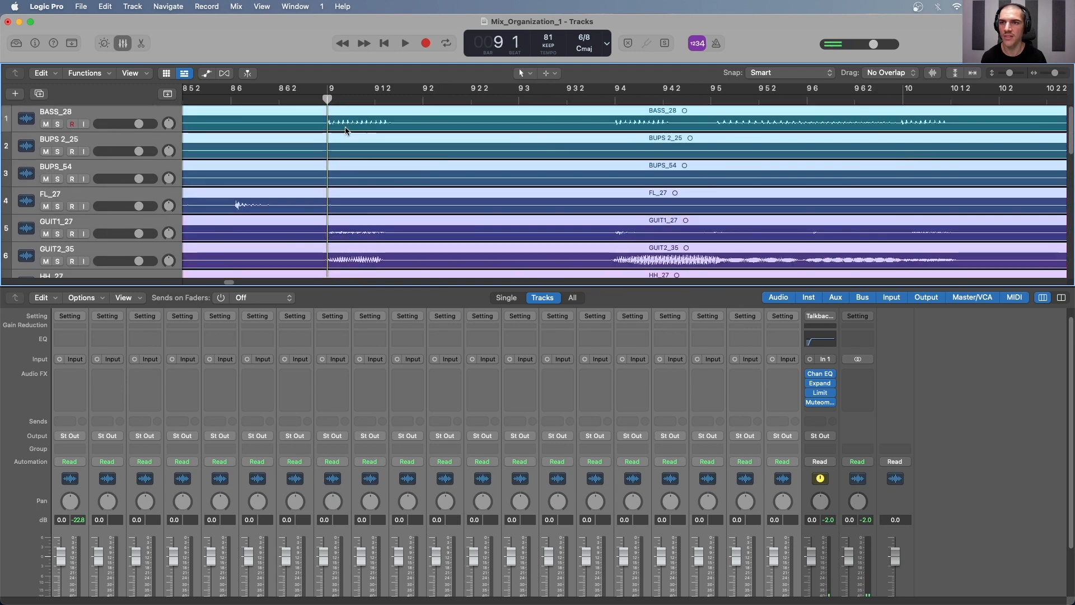
# - Play the song from bar 8 with the metronome on to check the alignment, and switch the metronome off again
pyautogui.scroll(-4, 347, 120)
pyautogui.press('super+Left')
pyautogui.press('super+Left')
pyautogui.press('super+Left')
pyautogui.press('super+Left')
pyautogui.press('super+Left')
pyautogui.press('super+Left')
pyautogui.press('super+Left')
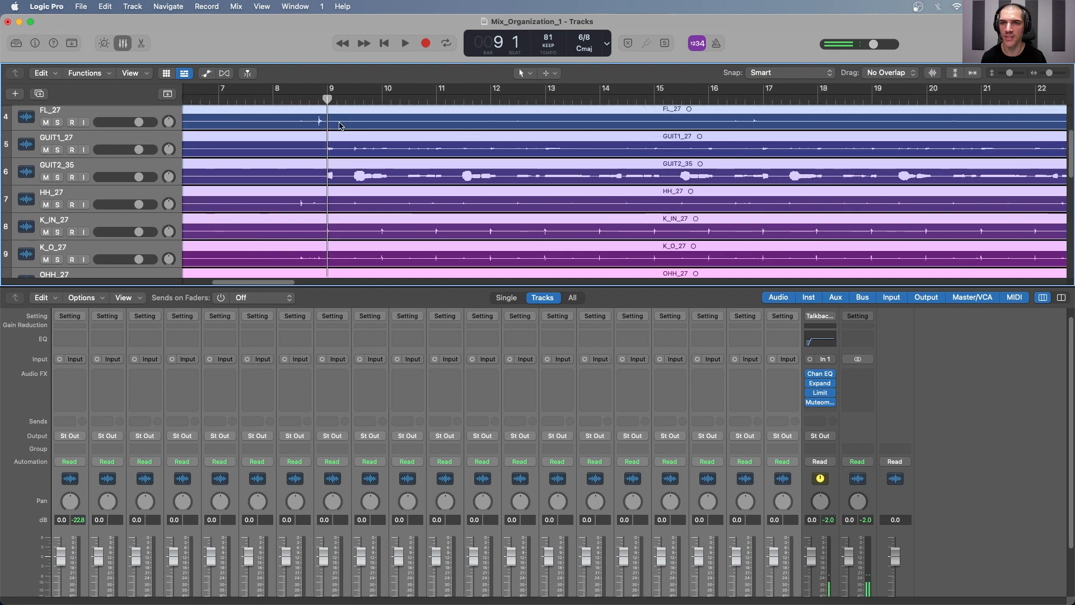
pyautogui.click(278, 100)
pyautogui.click(717, 43)
pyautogui.press('space')
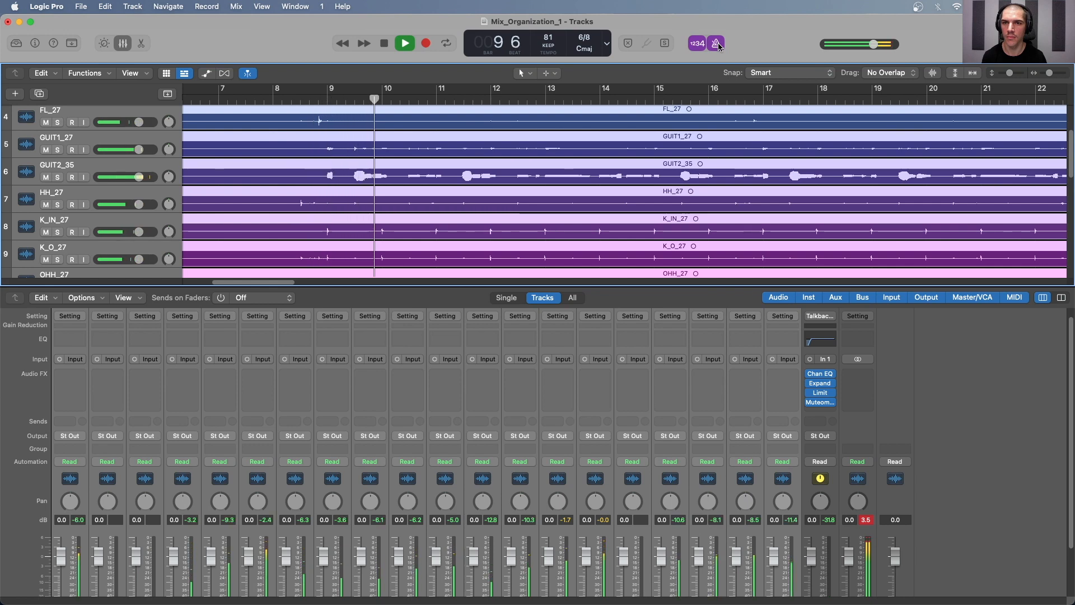
pyautogui.press('space')
pyautogui.click(717, 44)
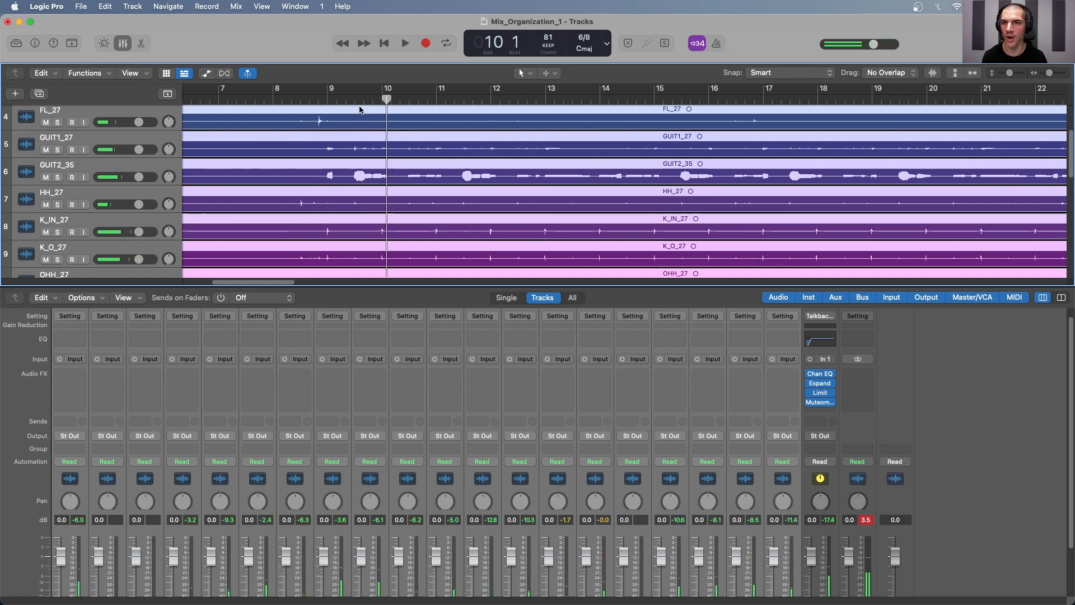
# - Deselect all regions and enlarge the tracks area so that the whole arrangement of tracks fits in view
pyautogui.press('super+Up')
pyautogui.press('super+Up')
pyautogui.press('super+Up')
pyautogui.press('super+Up')
pyautogui.press('super+Left')
pyautogui.press('super+Left')
pyautogui.press('super+Left')
pyautogui.press('super+Left')
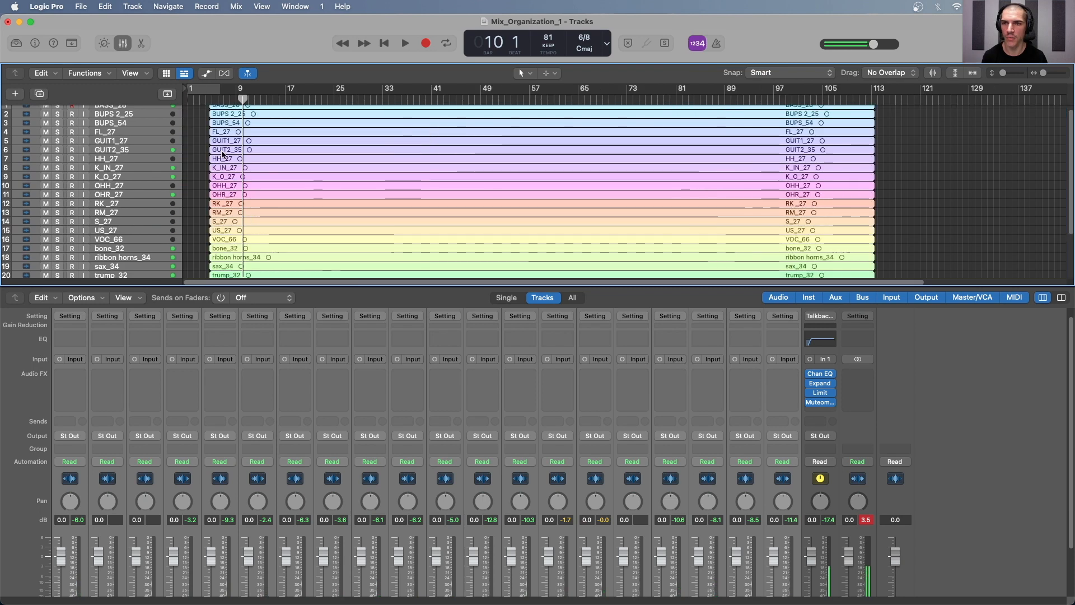
pyautogui.click(206, 158)
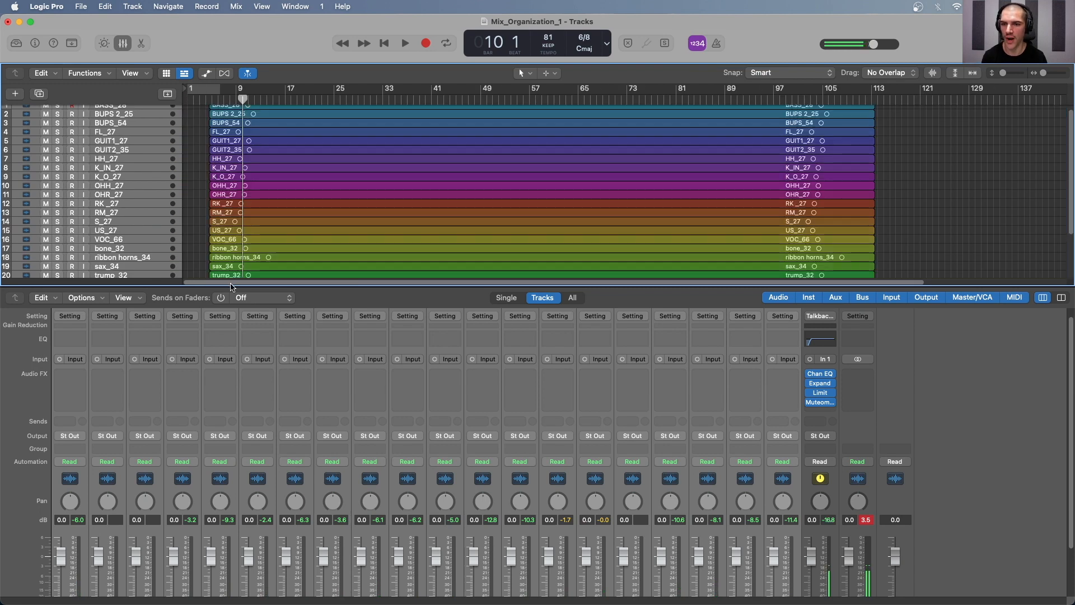
pyautogui.moveTo(229, 285); pyautogui.dragTo(219, 340)
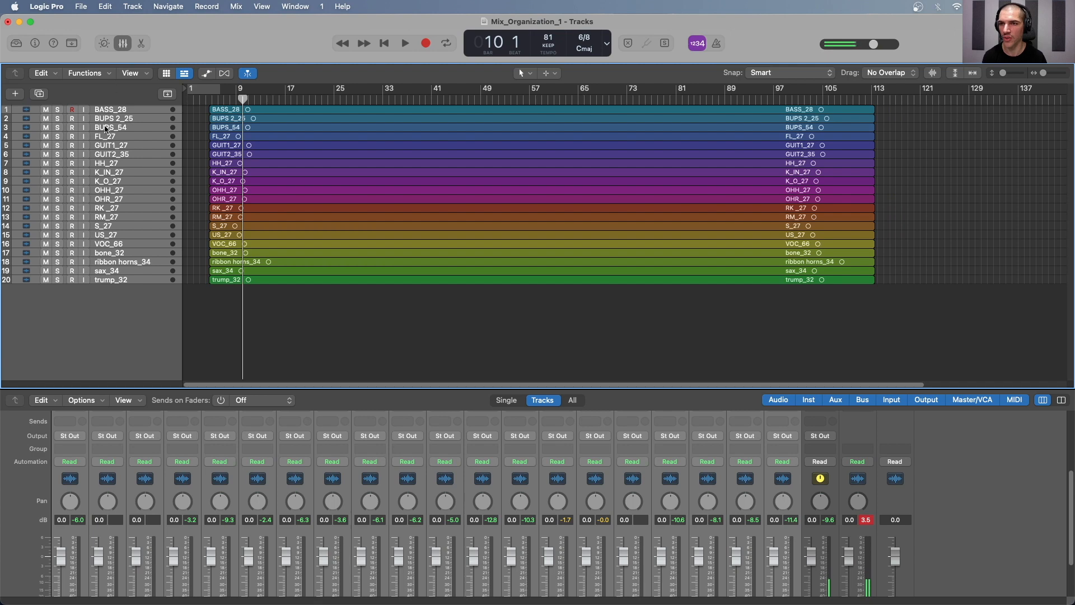
# - Move BUPS 2_25 and BUPS_54 to the end of the track list, and place VOC_66 directly above them
pyautogui.press('super+Down')
pyautogui.press('super+Down')
pyautogui.press('super+Down')
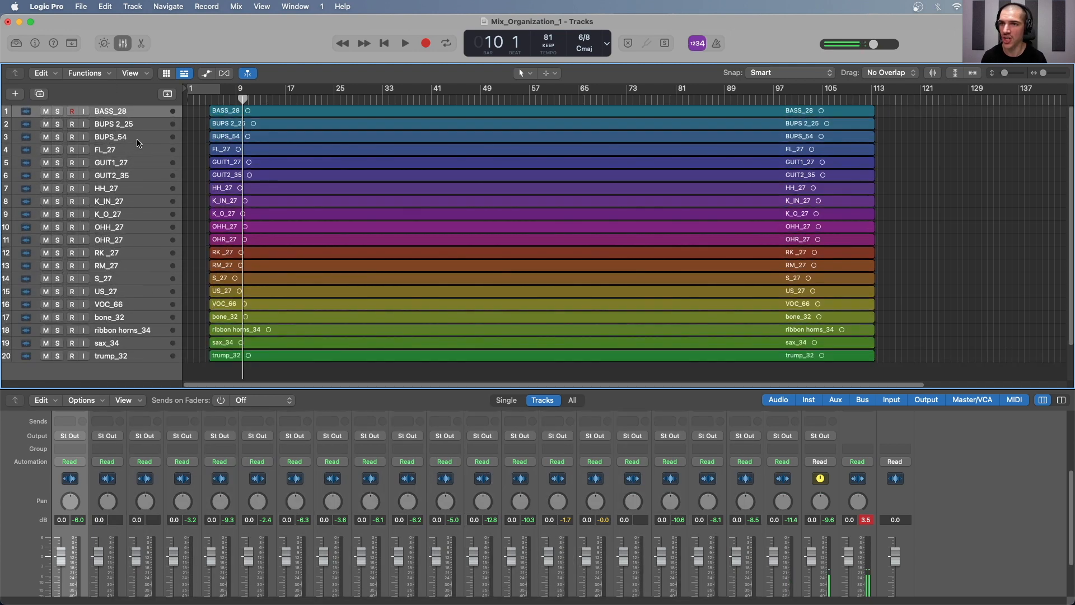
pyautogui.scroll(-1, 139, 137)
pyautogui.scroll(1, 132, 136)
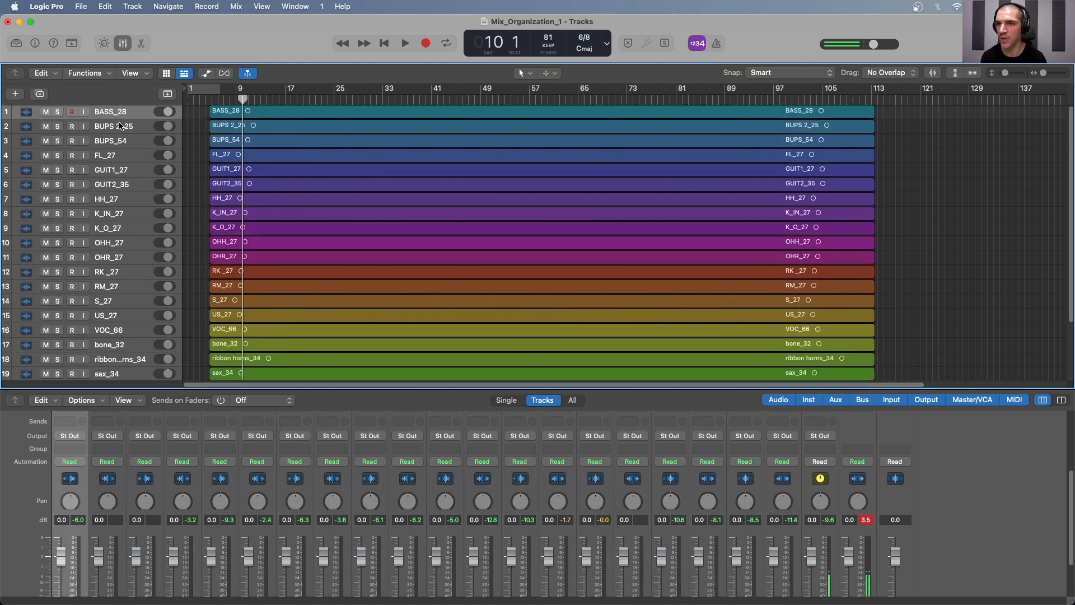
pyautogui.moveTo(117, 131); pyautogui.dragTo(116, 141)
pyautogui.scroll(-3, 128, 347)
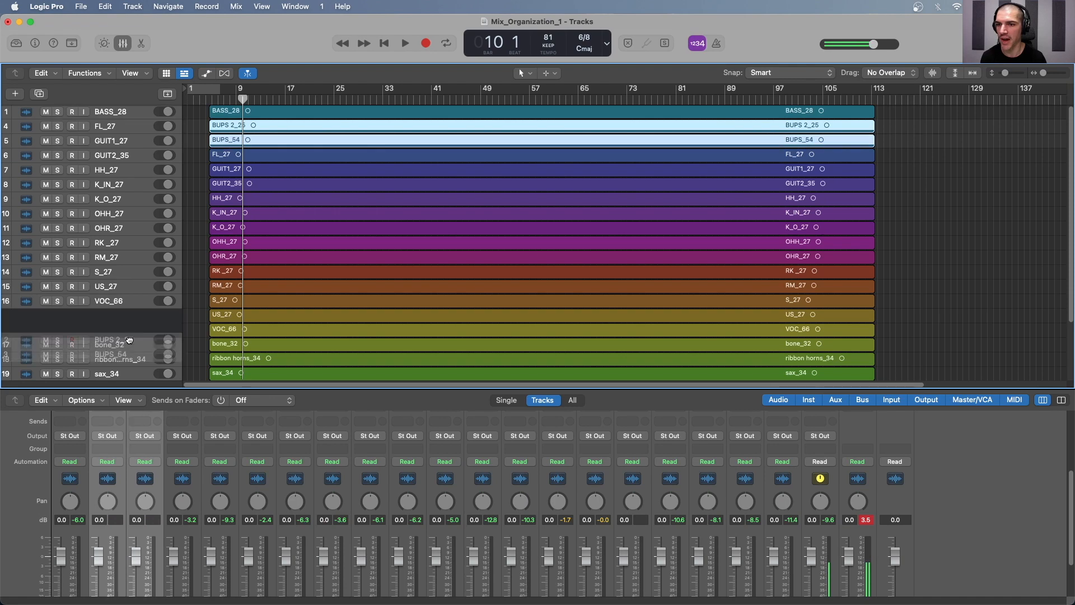
pyautogui.moveTo(128, 364); pyautogui.dragTo(127, 363)
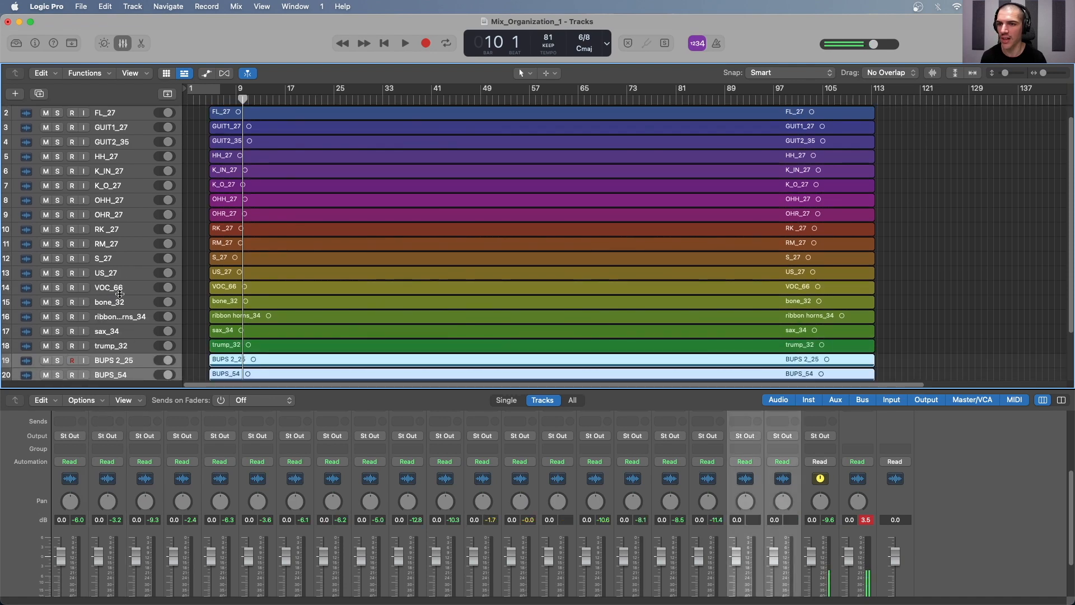
pyautogui.click(119, 287)
# - Reorder the horn tracks below US_27 as sax_34, trump_32, bone_32 and ribbon horns_34
pyautogui.scroll(-1, 119, 286)
pyautogui.moveTo(107, 266)
pyautogui.mouseDown()
pyautogui.moveTo(110, 327)
pyautogui.moveTo(108, 264)
pyautogui.mouseUp()
pyautogui.click(108, 297)
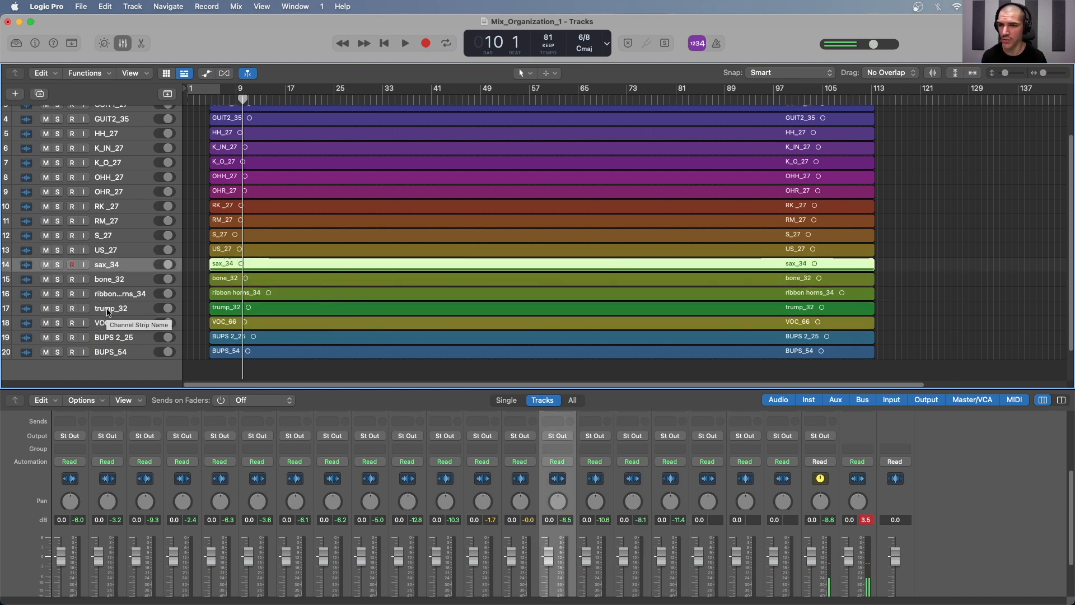
pyautogui.click(108, 313)
pyautogui.moveTo(109, 313); pyautogui.dragTo(111, 278)
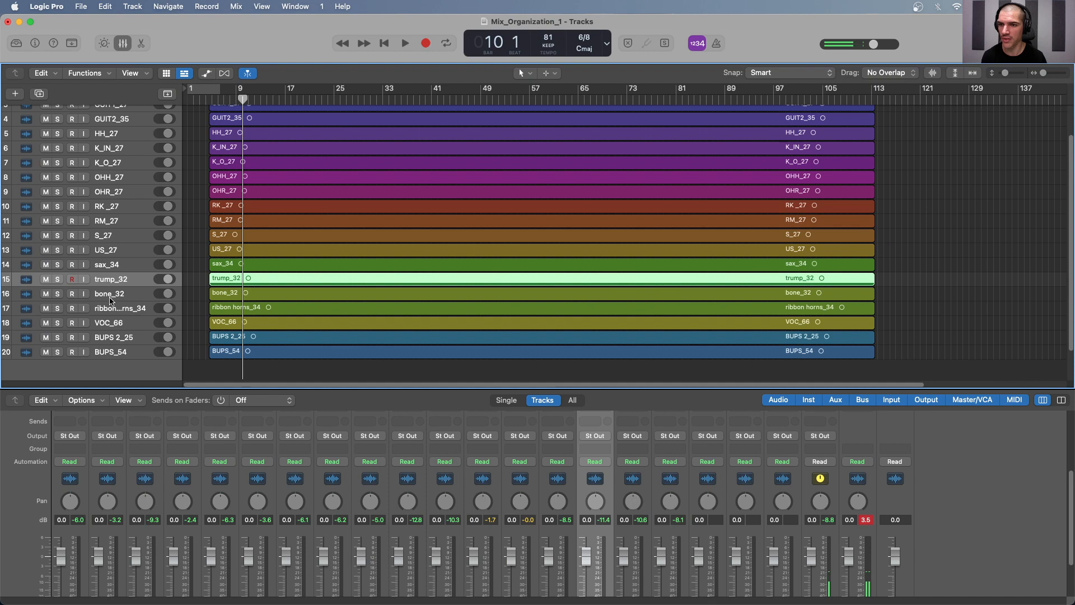
pyautogui.click(112, 311)
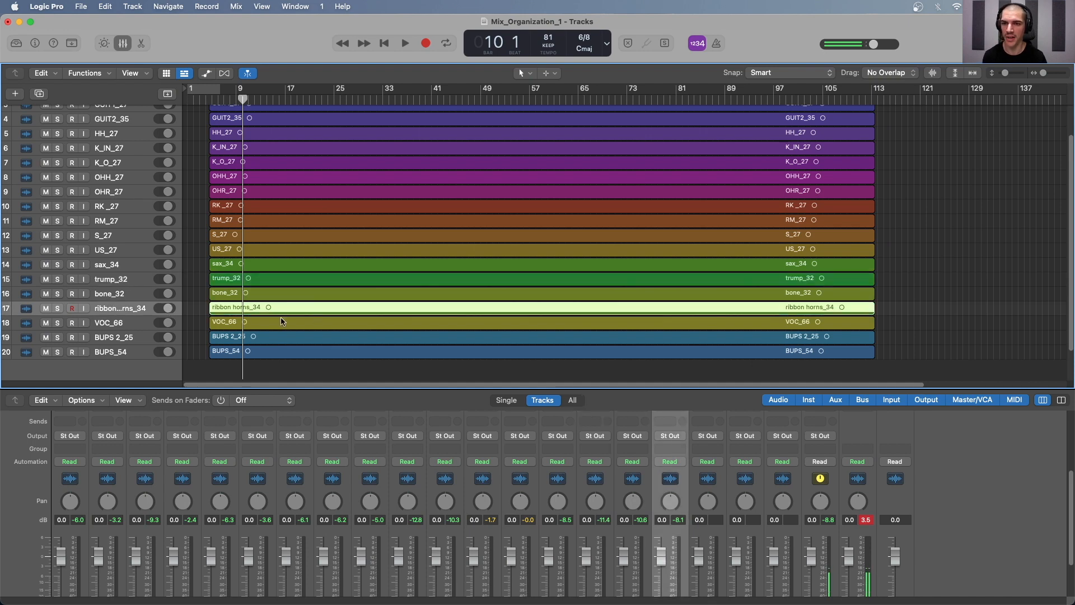
# - Move S_27 and US_27 to the start of the track list, and place K_IN_27 and K_O_27 above them
pyautogui.click(118, 255)
pyautogui.keyDown('shift'); pyautogui.click(108, 238); pyautogui.keyUp('shift')
pyautogui.scroll(3, 113, 245)
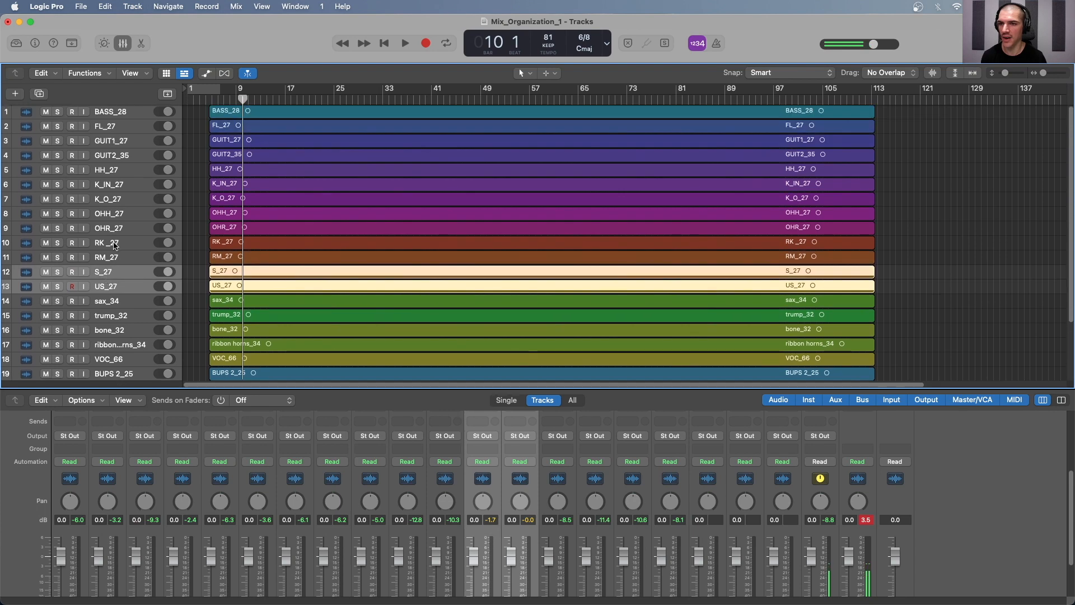
pyautogui.moveTo(111, 272); pyautogui.dragTo(105, 111)
pyautogui.click(115, 214)
pyautogui.keyDown('shift'); pyautogui.click(114, 229); pyautogui.keyUp('shift')
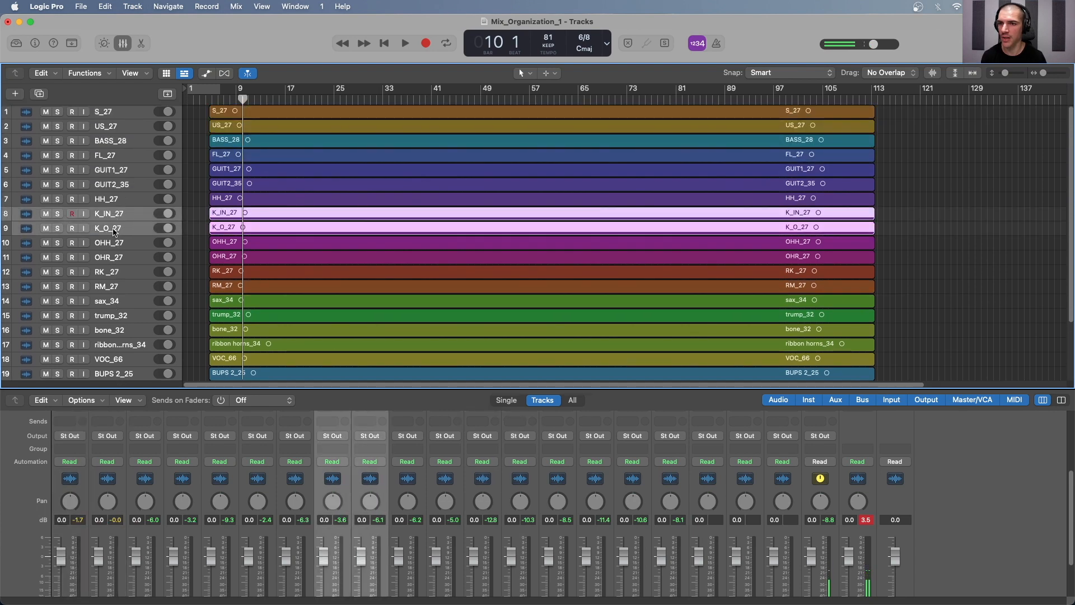
pyautogui.moveTo(112, 218); pyautogui.dragTo(119, 113)
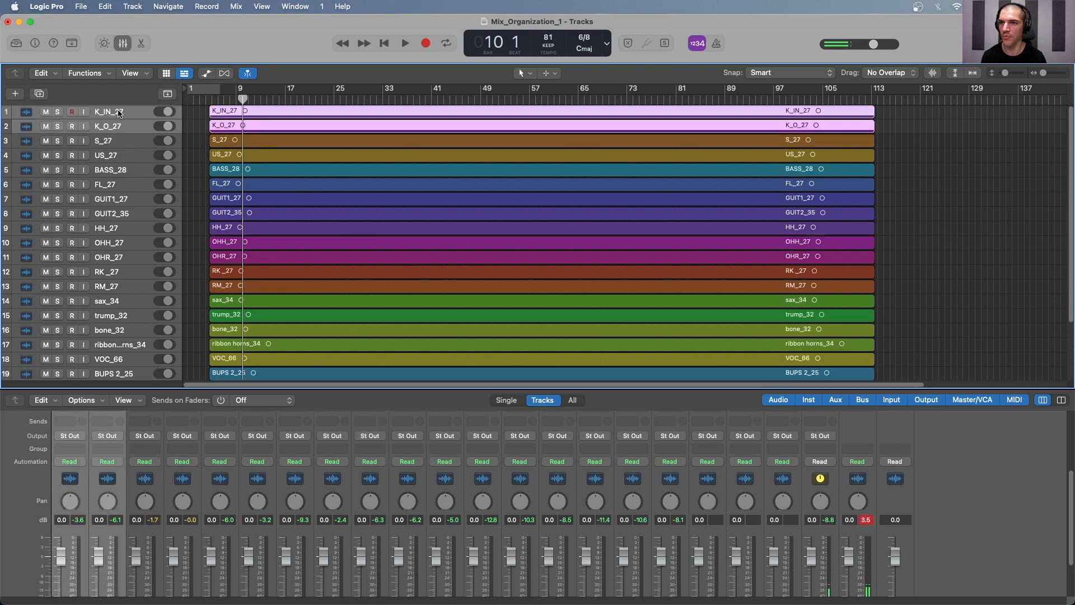
# - Move GUIT1_27 and GUIT2_35 directly above sax_34, place BASS_28 above the guitars and move RK_27 below US_27
pyautogui.click(113, 201)
pyautogui.keyDown('shift'); pyautogui.click(113, 207); pyautogui.keyUp('shift')
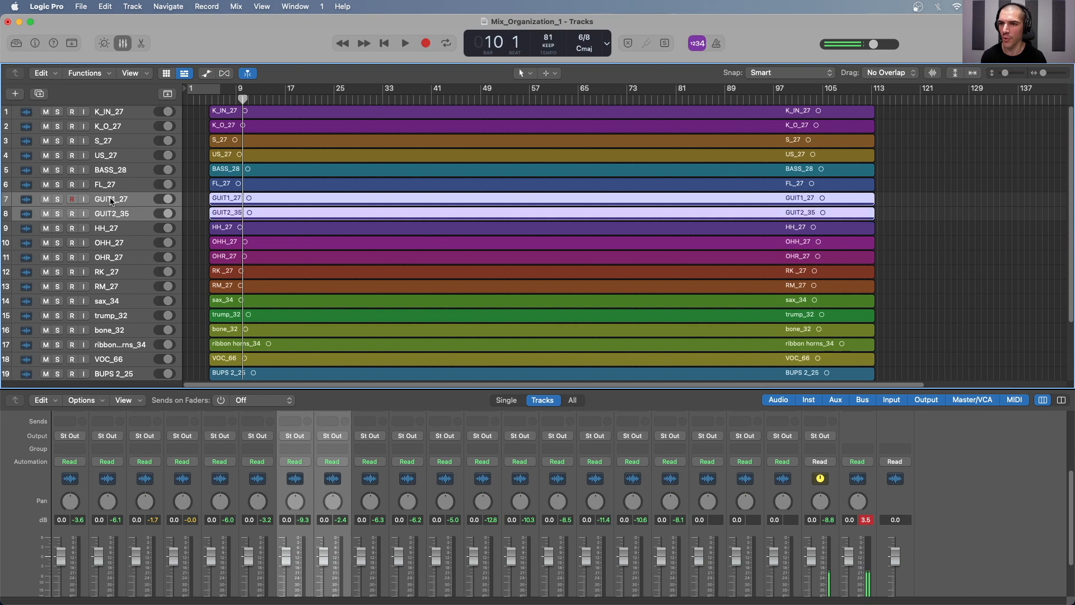
pyautogui.moveTo(111, 202); pyautogui.dragTo(113, 285)
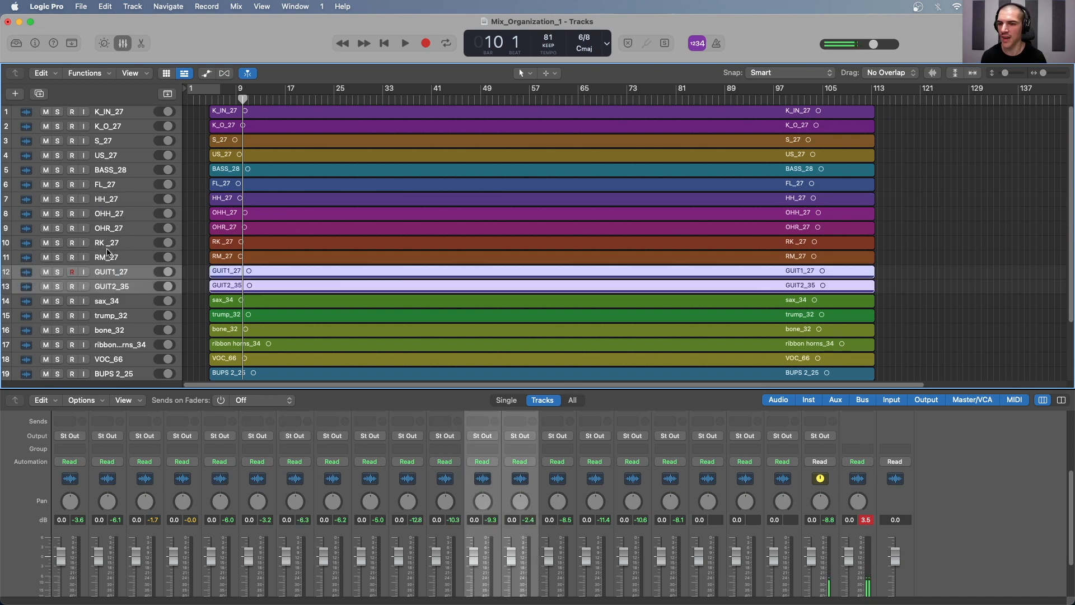
pyautogui.click(107, 249)
pyautogui.moveTo(107, 246)
pyautogui.mouseDown()
pyautogui.moveTo(110, 175)
pyautogui.moveTo(108, 257)
pyautogui.mouseUp()
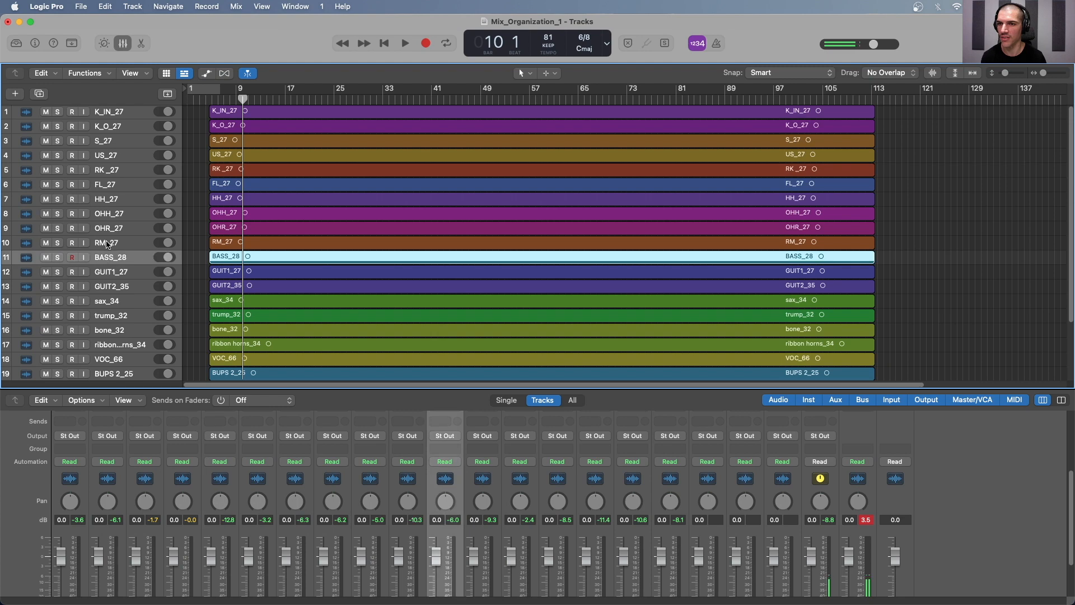
# - Go through the drum, bass, guitar, horn and vocal tracks to check their order in the track list
pyautogui.click(111, 246)
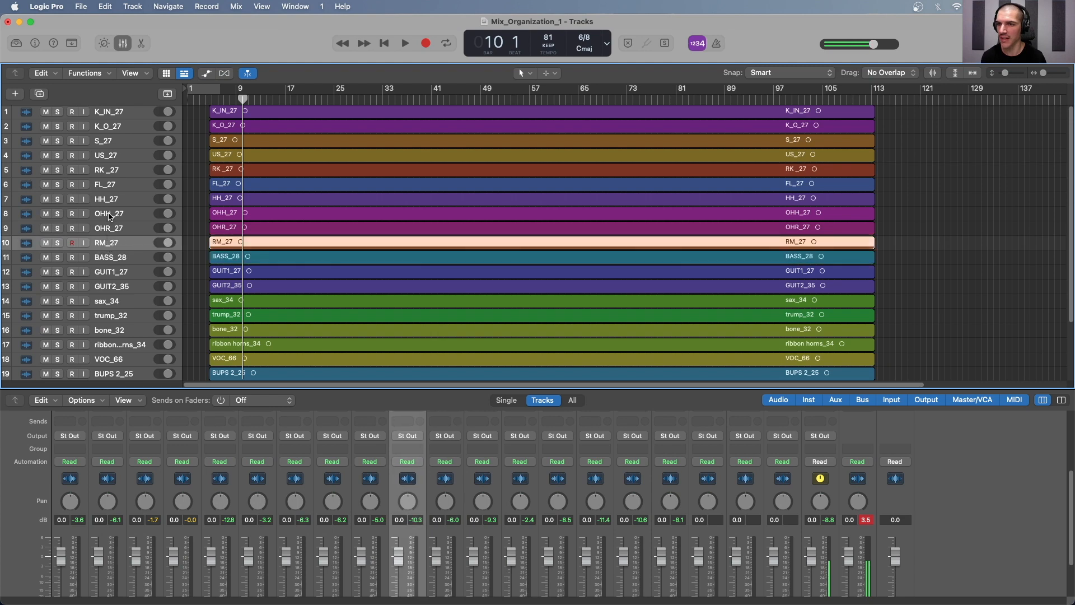
pyautogui.click(110, 218)
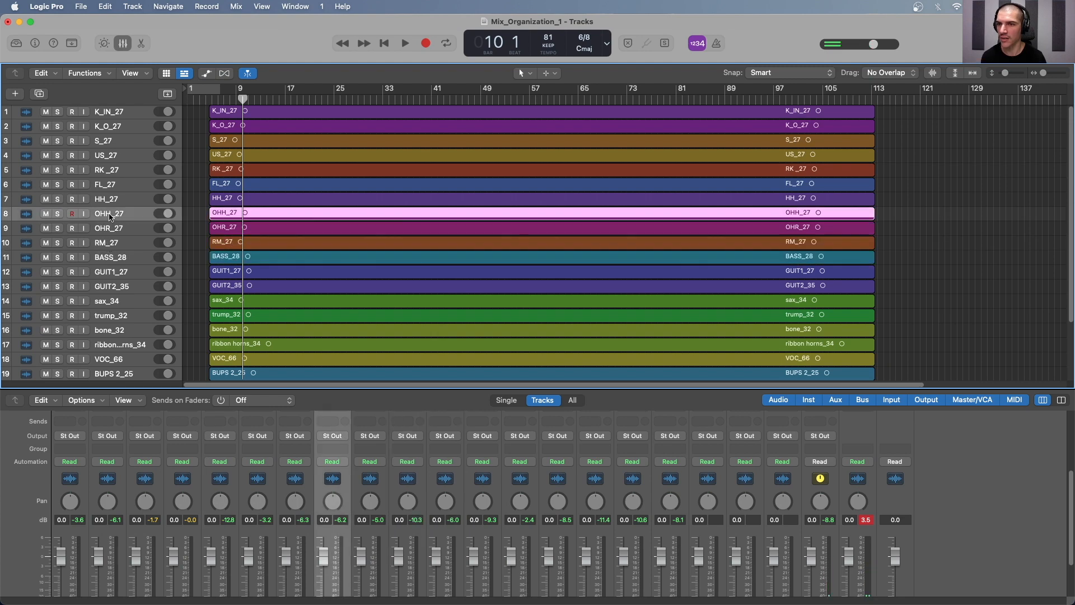
pyautogui.click(109, 232)
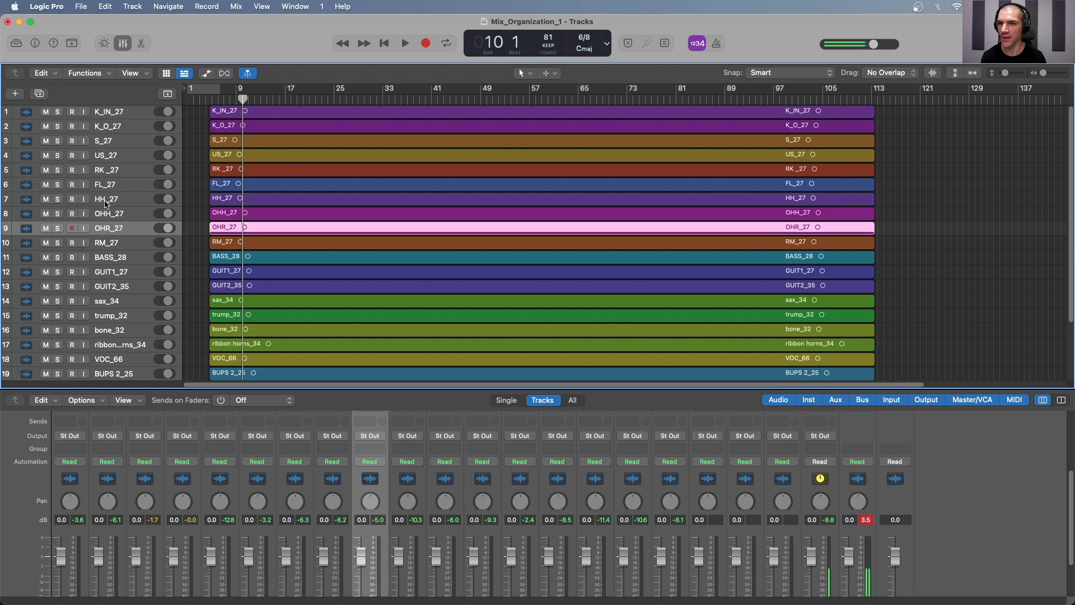
pyautogui.click(106, 204)
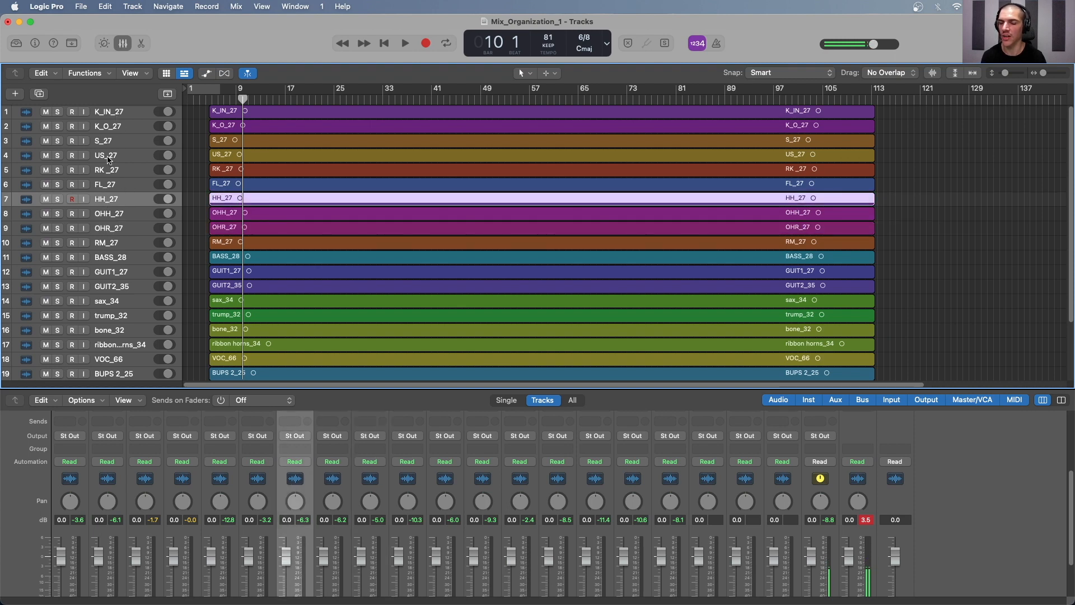
pyautogui.click(109, 216)
pyautogui.click(110, 229)
pyautogui.click(111, 244)
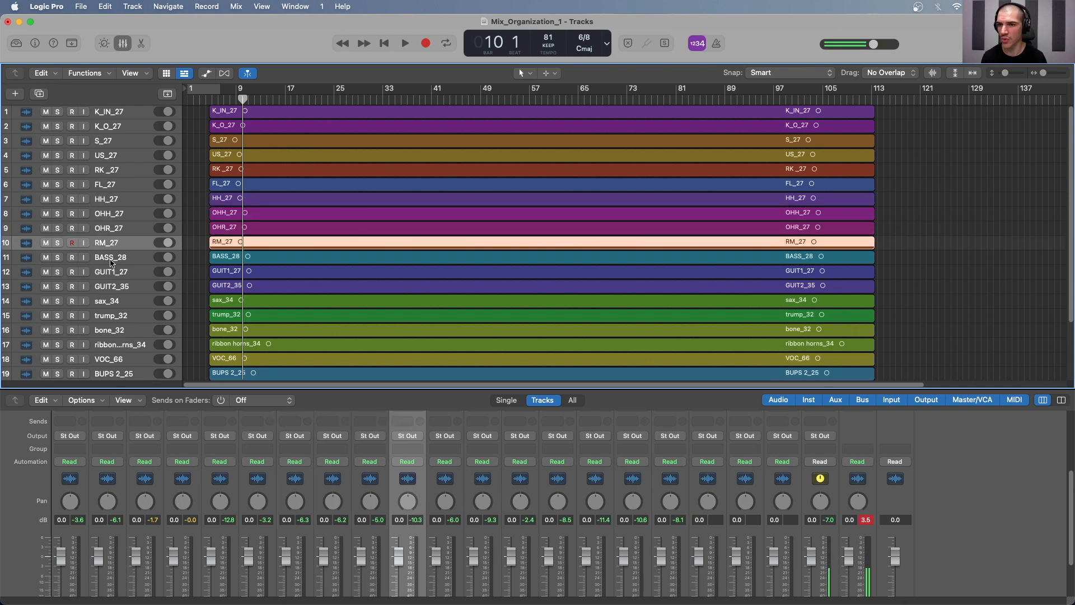
pyautogui.click(112, 260)
pyautogui.click(111, 275)
pyautogui.click(111, 288)
pyautogui.click(110, 303)
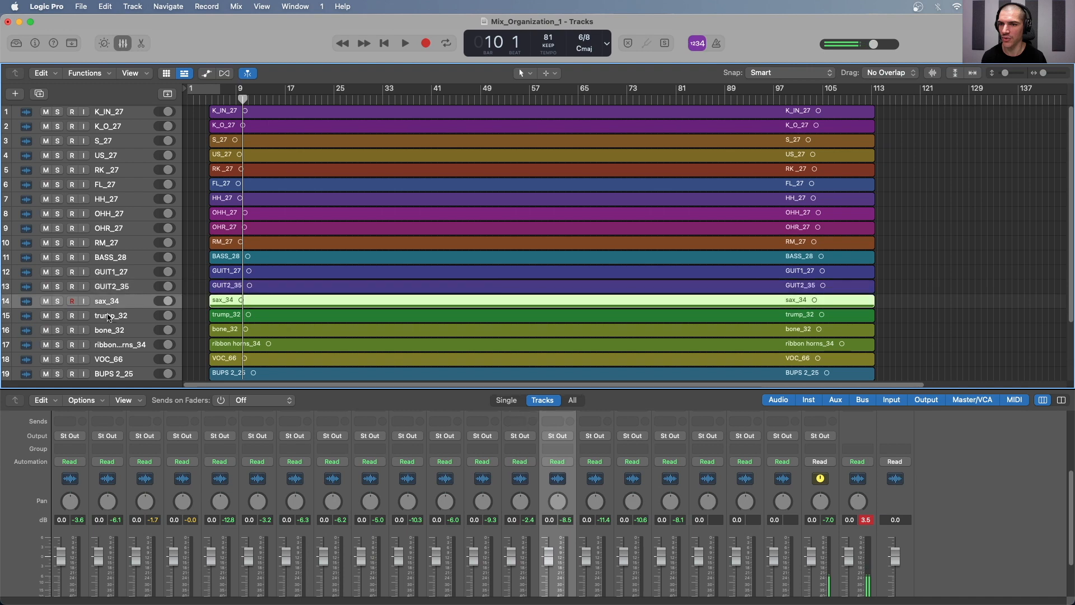
pyautogui.scroll(-2, 109, 336)
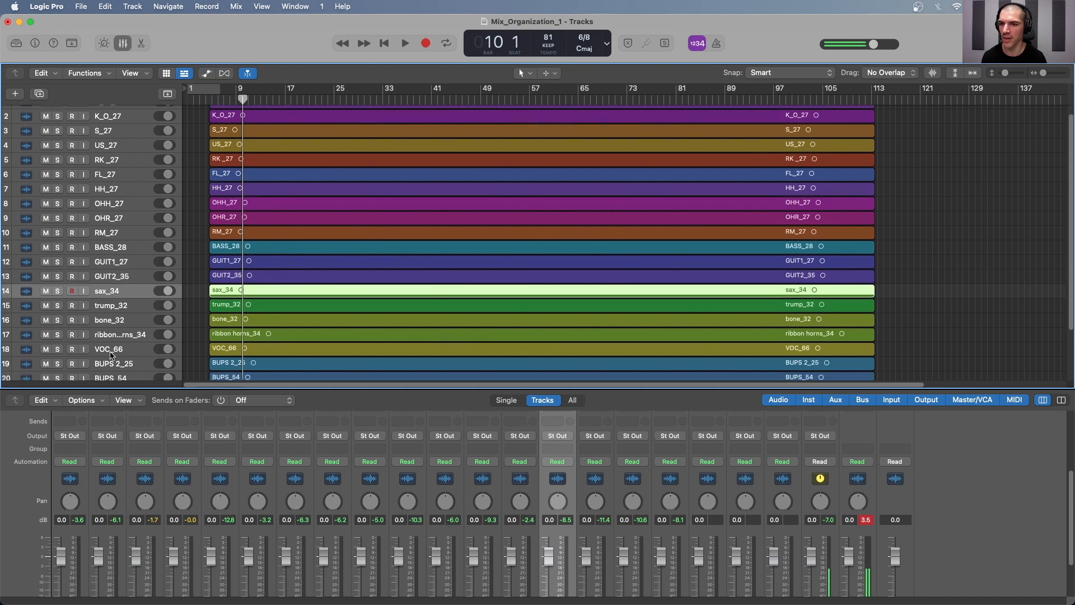
pyautogui.scroll(2, 115, 361)
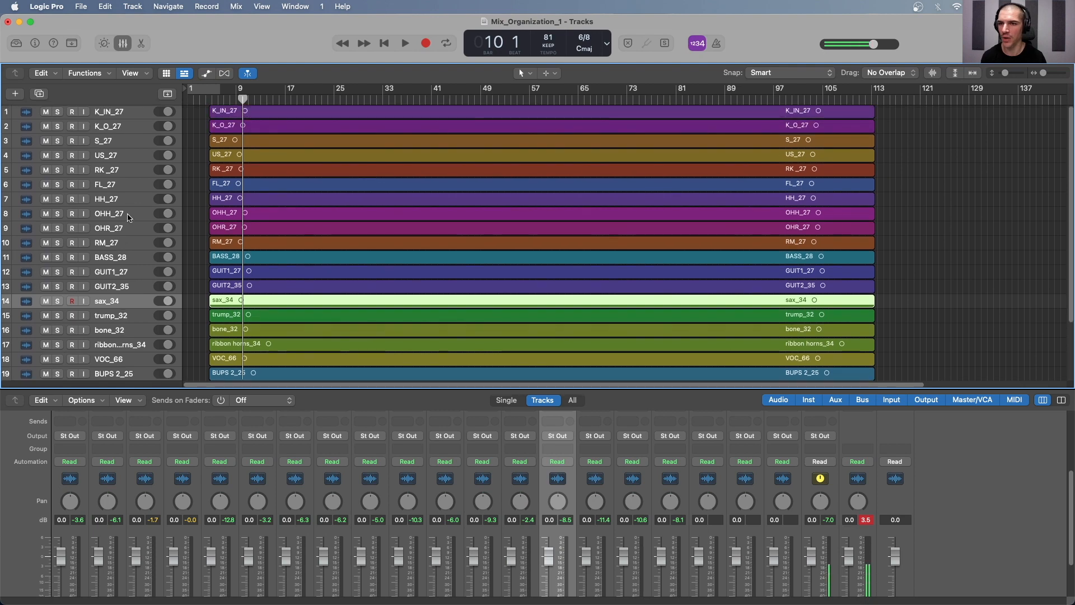
# - Select the two overhead regions, OHH_27 and OHR_27, and enlarge their waveforms around bars 10 to 16
pyautogui.click(128, 217)
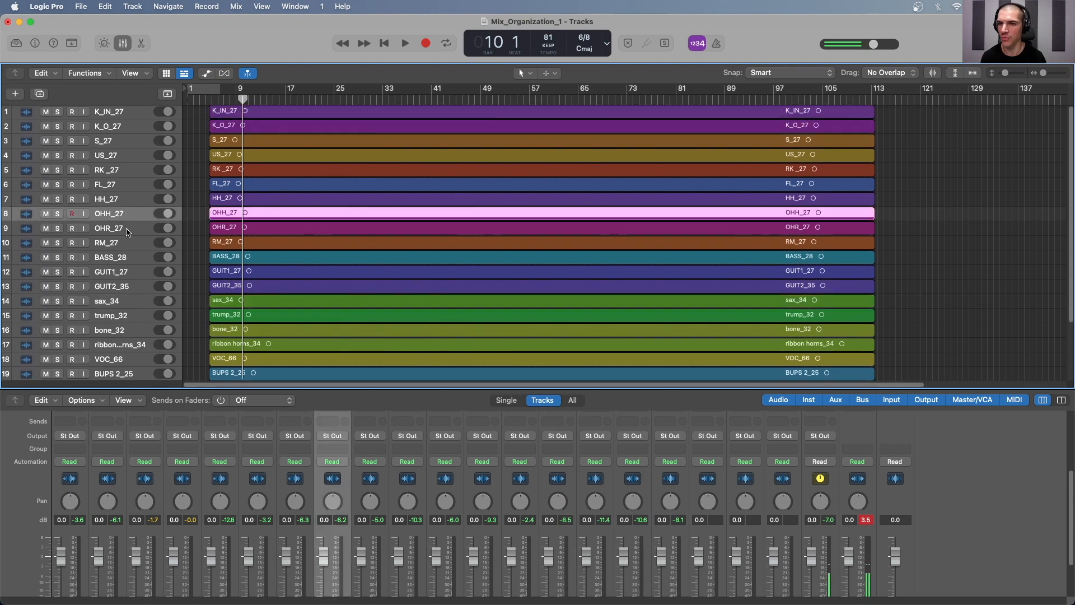
pyautogui.keyDown('shift'); pyautogui.click(263, 230); pyautogui.keyUp('shift')
pyautogui.press('super+Down')
pyautogui.press('super+Down')
pyautogui.press('super+Down')
pyautogui.press('super+Down')
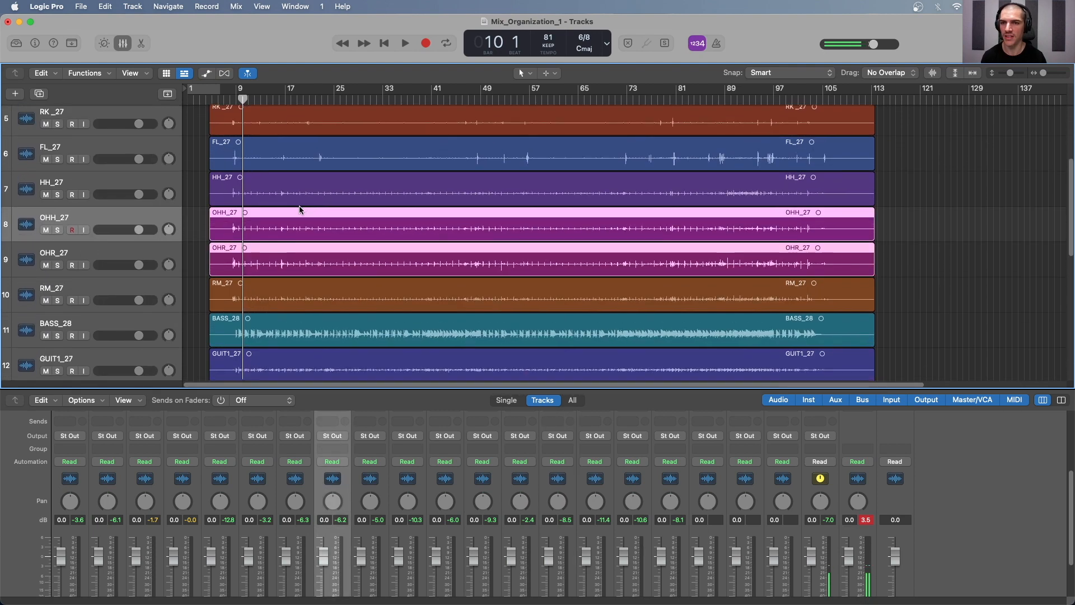
pyautogui.press('super+Down')
pyautogui.press('super+Right')
pyautogui.press('super+Right')
pyautogui.press('super+Right')
pyautogui.press('super+Right')
pyautogui.press('super+Right')
pyautogui.press('super+Right')
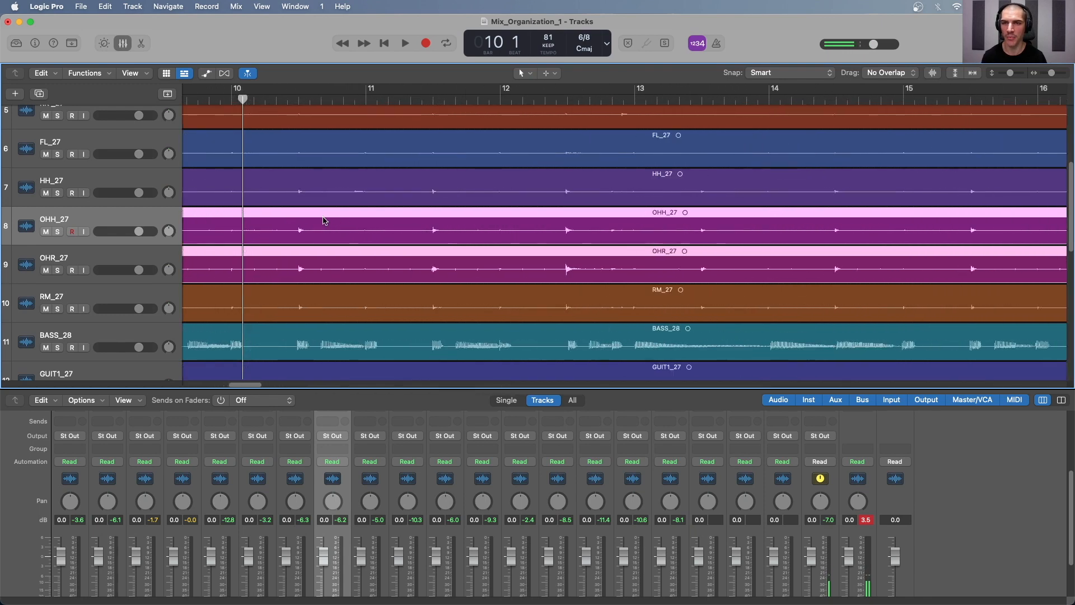
pyautogui.press('super+Down')
# - Place the playhead at the hit near 10 4 and compare the timing of its onset in the two overhead tracks
pyautogui.click(440, 101)
pyautogui.press('super+Right')
pyautogui.press('super+Right')
pyautogui.press('super+Right')
pyautogui.press('super+Right')
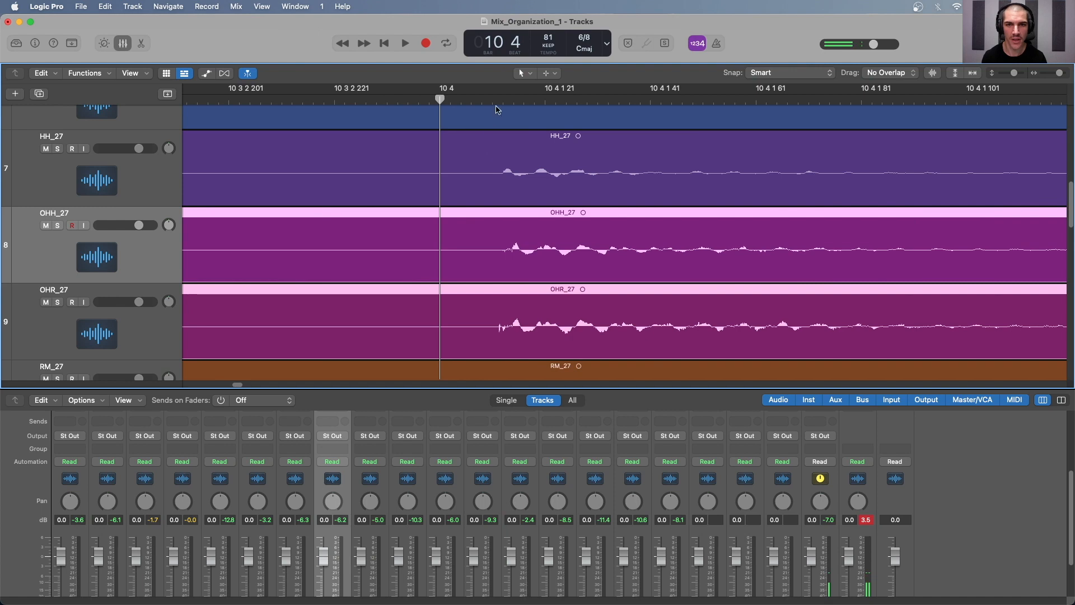
pyautogui.moveTo(500, 100); pyautogui.dragTo(513, 99)
pyautogui.press('super+Left')
pyautogui.press('super+Left')
pyautogui.press('super+Left')
pyautogui.press('super+Left')
pyautogui.press('super+Left')
pyautogui.press('super+Left')
pyautogui.press('super+Left')
pyautogui.press('super+Left')
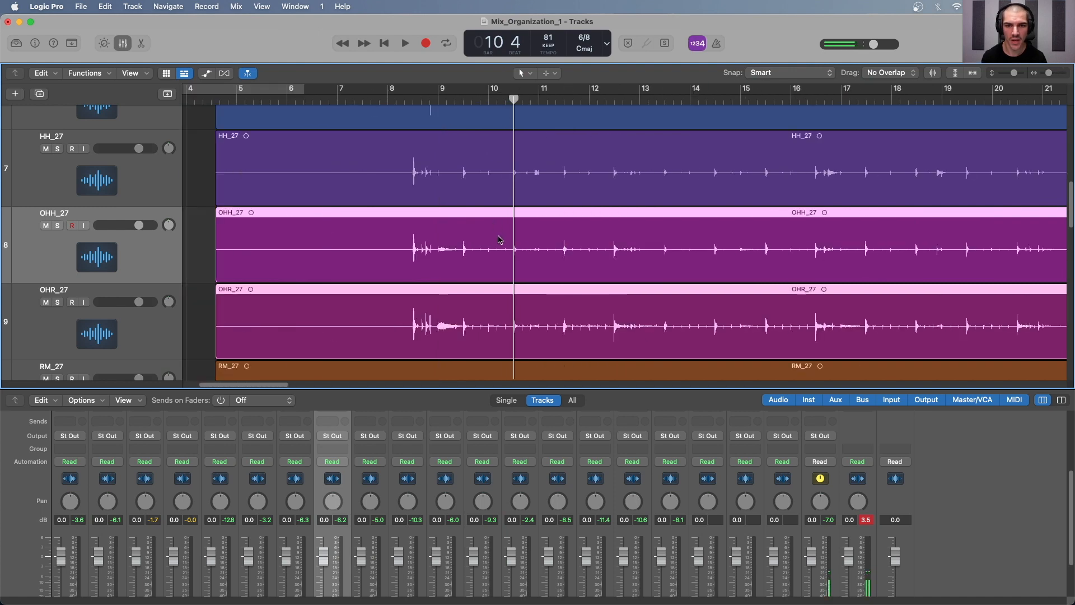
# - Pan OHH_27 to -64 and OHR_27 to +63, and join their two regions into a stereo mixdown
pyautogui.moveTo(336, 496); pyautogui.dragTo(370, 466)
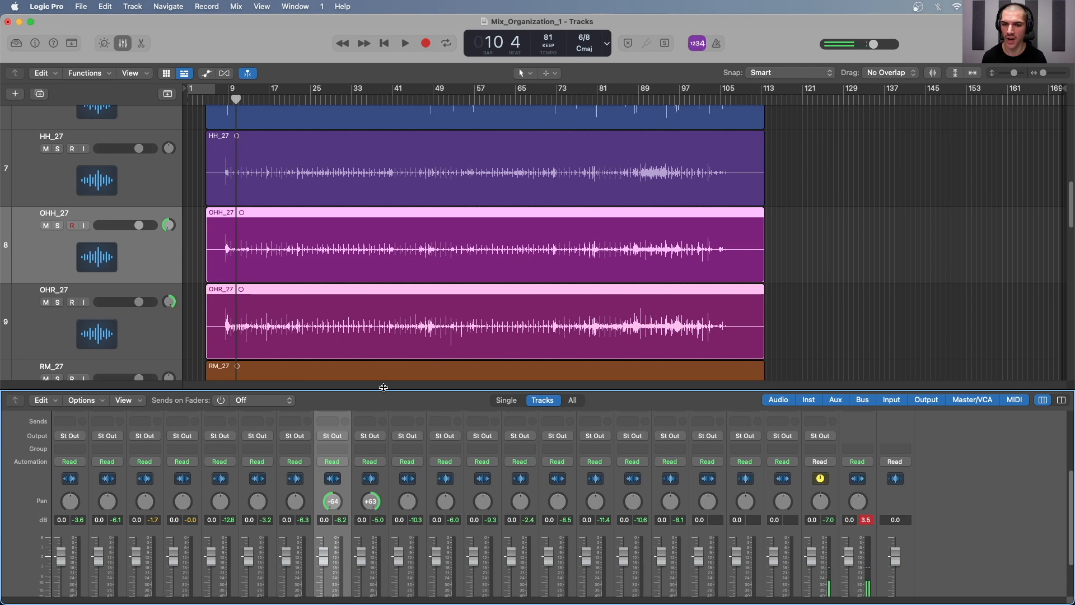
pyautogui.keyDown('shift'); pyautogui.click(383, 501); pyautogui.keyUp('shift')
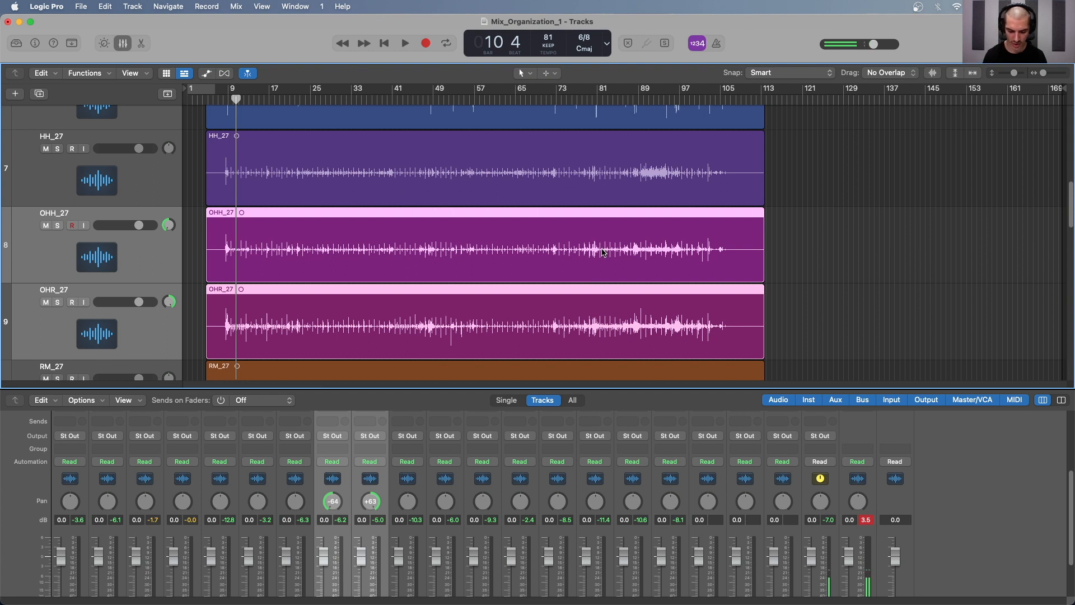
pyautogui.press('super+j')
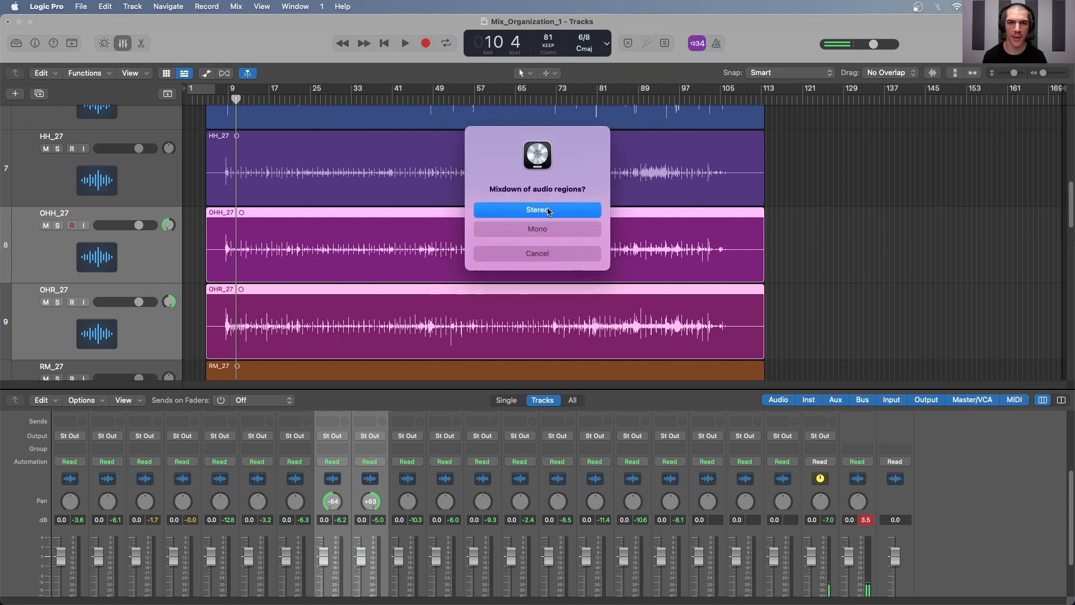
pyautogui.click(547, 209)
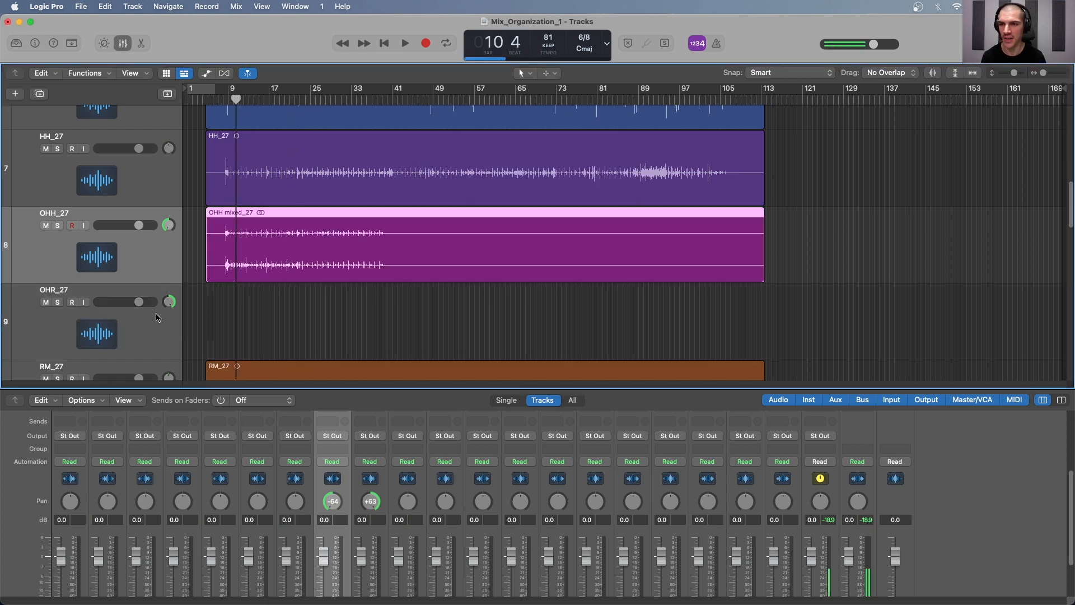
# - Reset the OHH_27 pan to centre and delete the empty OHR_27 track
pyautogui.keyDown('alt'); pyautogui.click(170, 226); pyautogui.keyUp('alt')
pyautogui.click(160, 324)
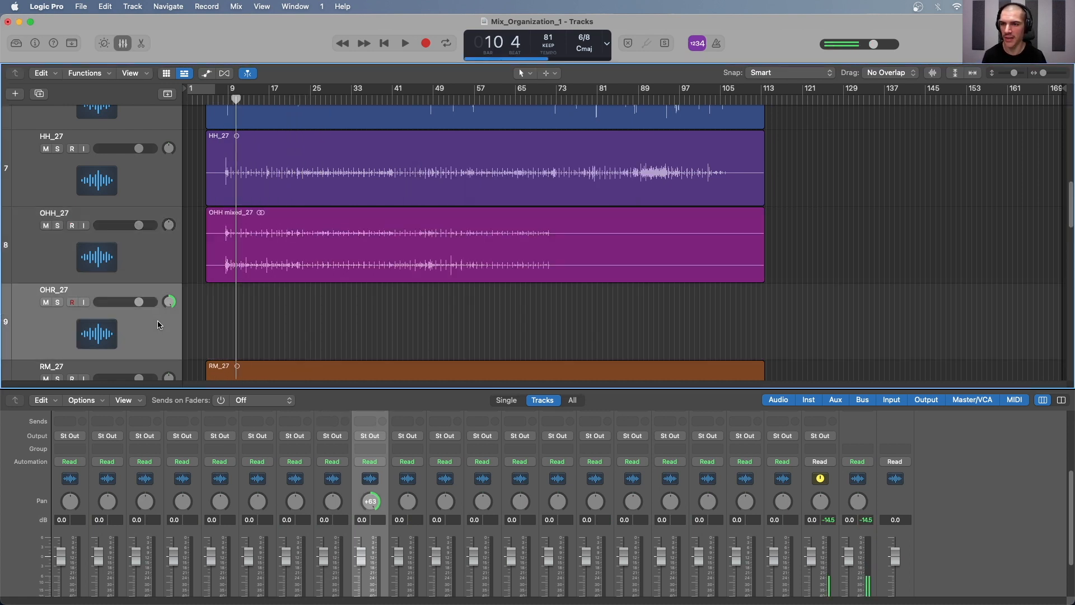
pyautogui.press('super+BackSpace')
pyautogui.click(171, 268)
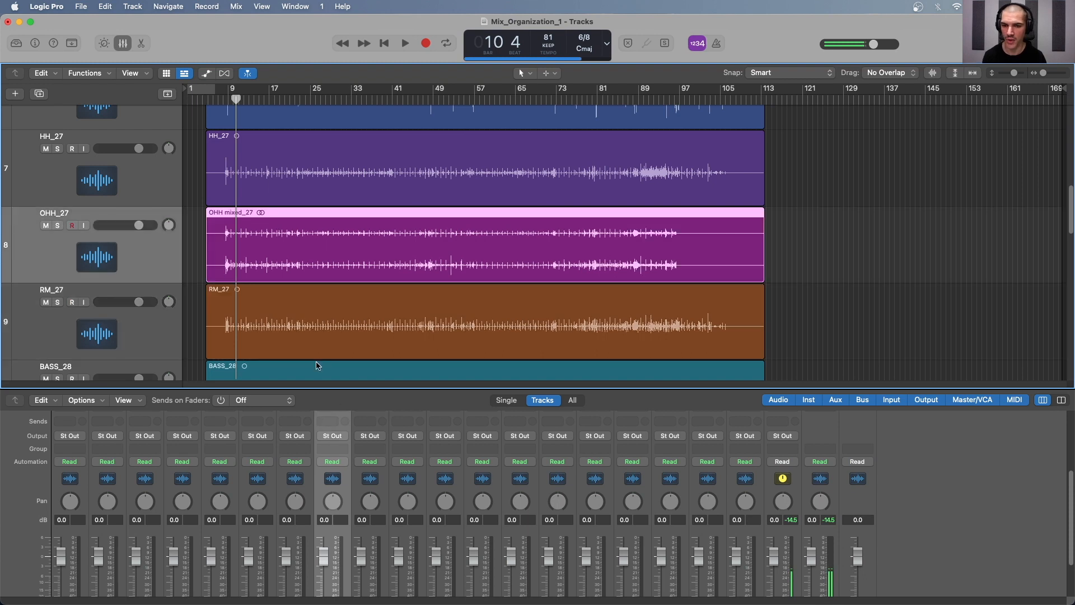
# - Enlarge the mixer area and switch the OHH_27 channel's input format to stereo
pyautogui.moveTo(347, 400); pyautogui.dragTo(353, 240)
pyautogui.click(321, 315)
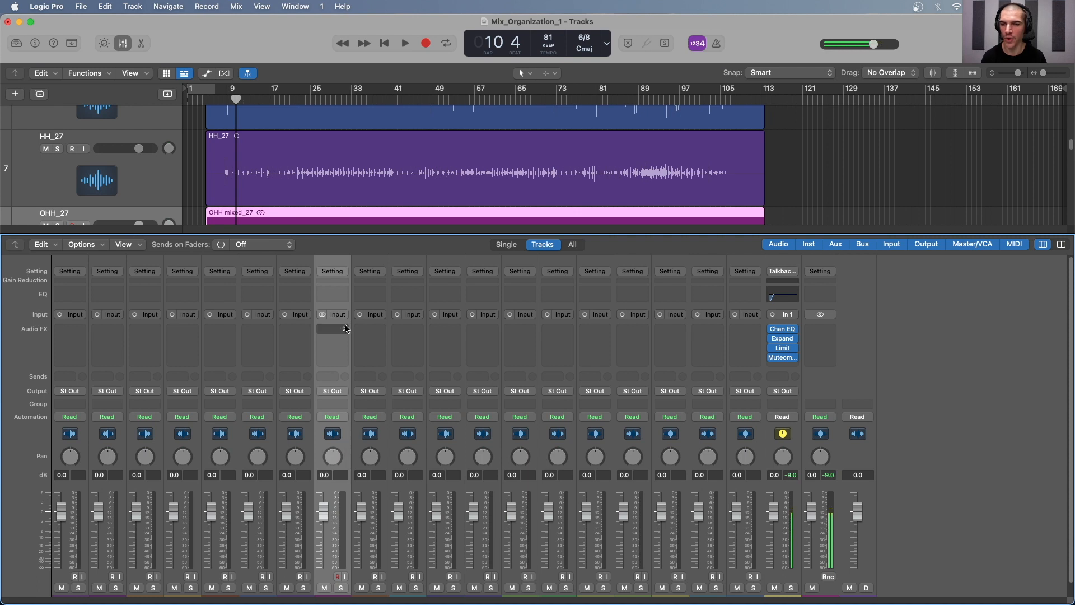
pyautogui.scroll(-1, 349, 331)
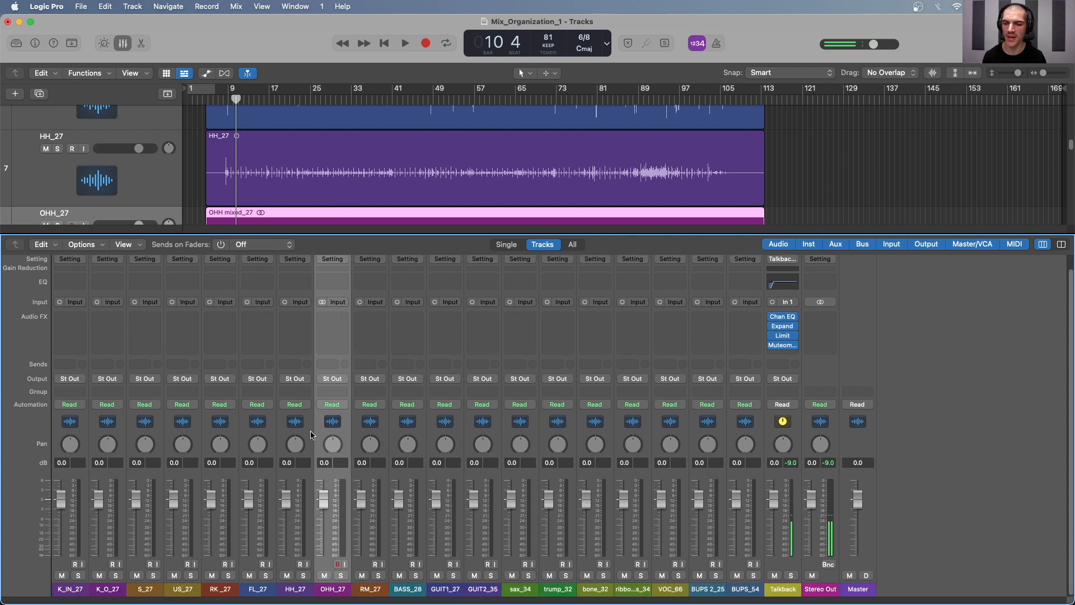
# - Pan the drum channels RK_27 to -25, FL_27 to +35 and HH_27 to -10
pyautogui.click(84, 436)
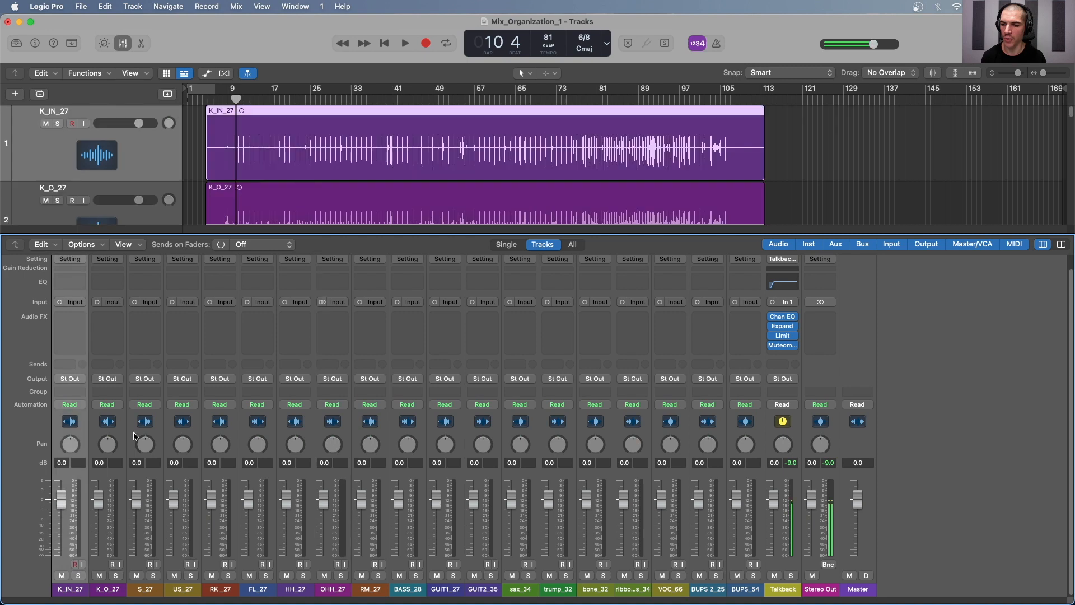
pyautogui.click(123, 435)
pyautogui.click(159, 440)
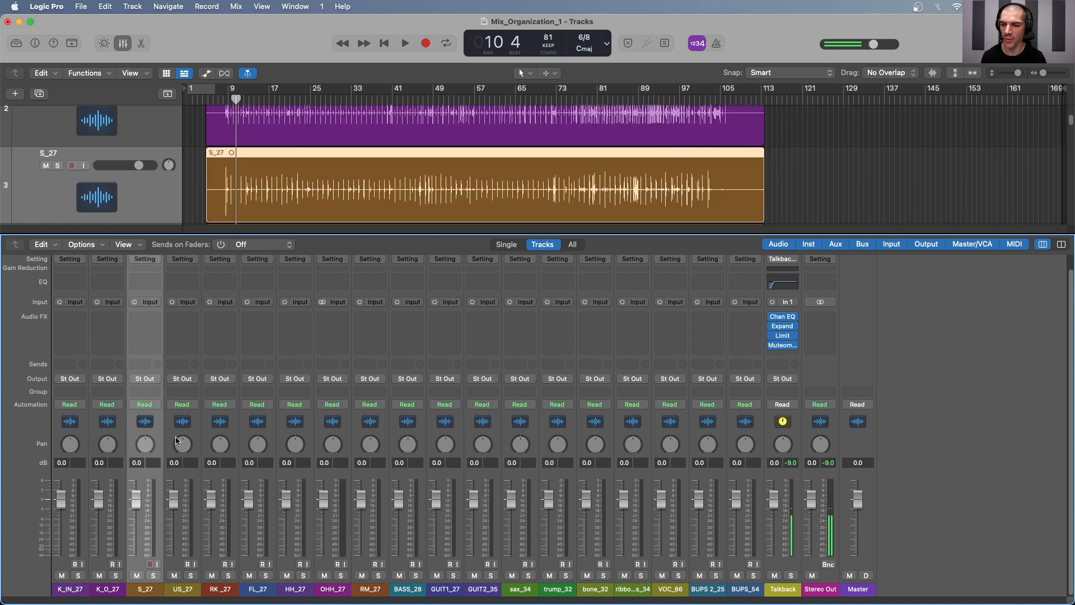
pyautogui.click(191, 437)
pyautogui.click(233, 434)
pyautogui.moveTo(220, 443); pyautogui.dragTo(221, 461)
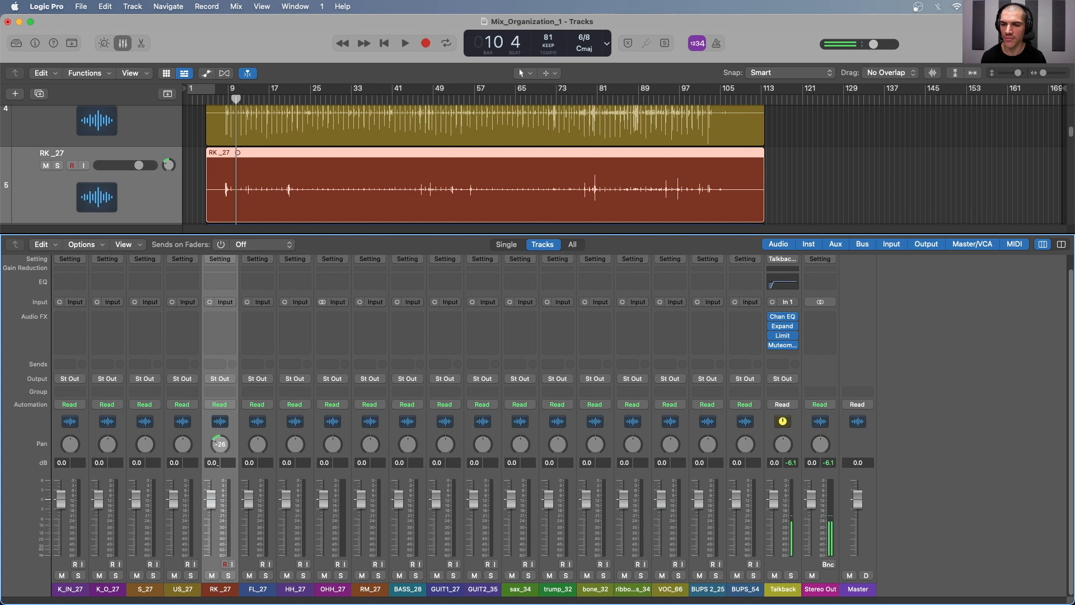
pyautogui.moveTo(257, 449); pyautogui.dragTo(256, 434)
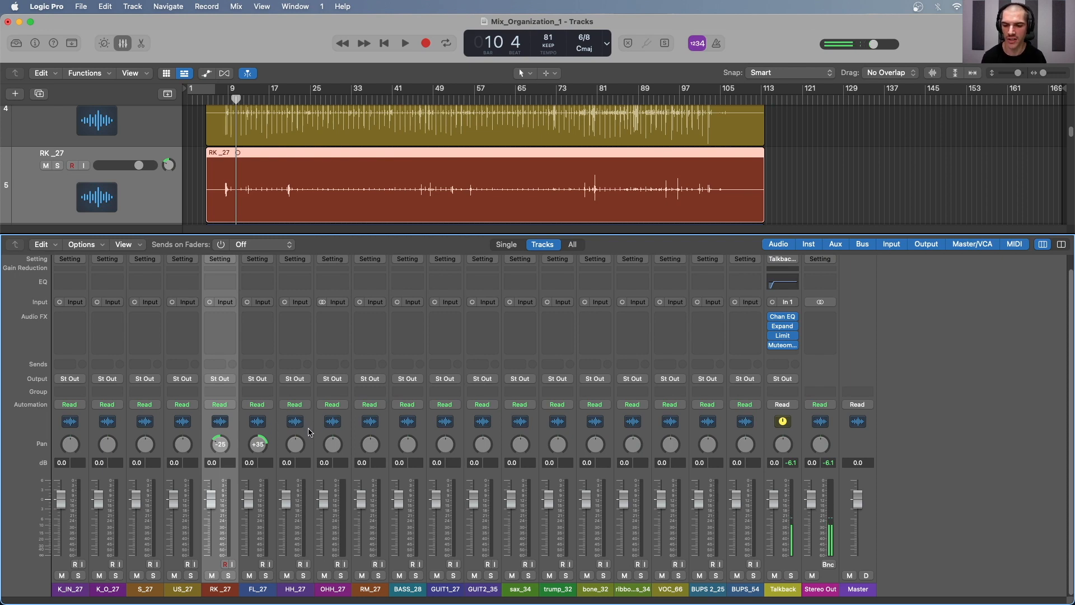
pyautogui.click(298, 444)
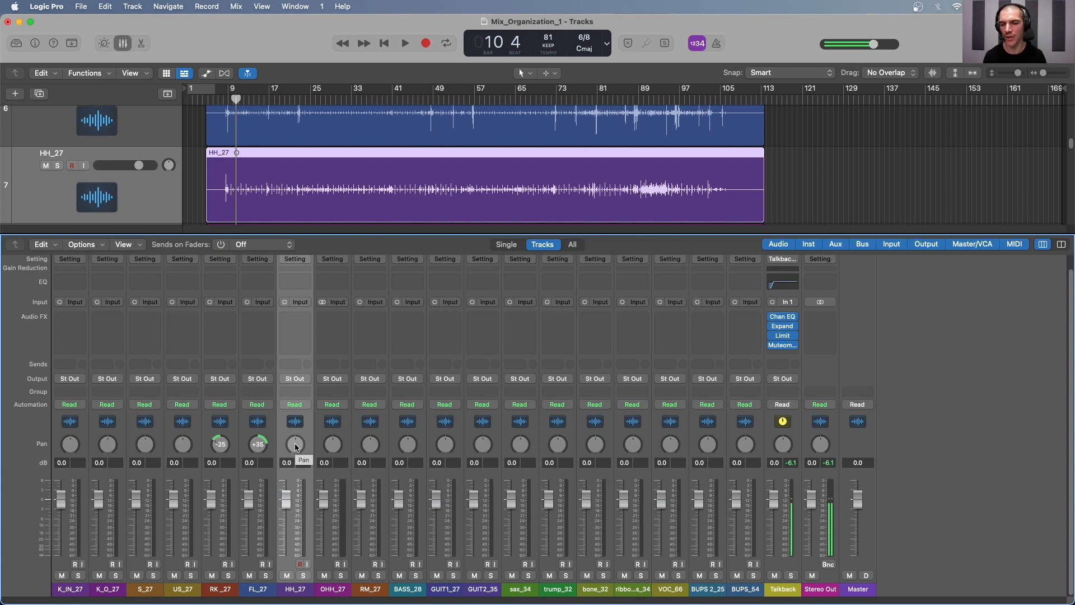
pyautogui.moveTo(297, 443); pyautogui.dragTo(297, 444)
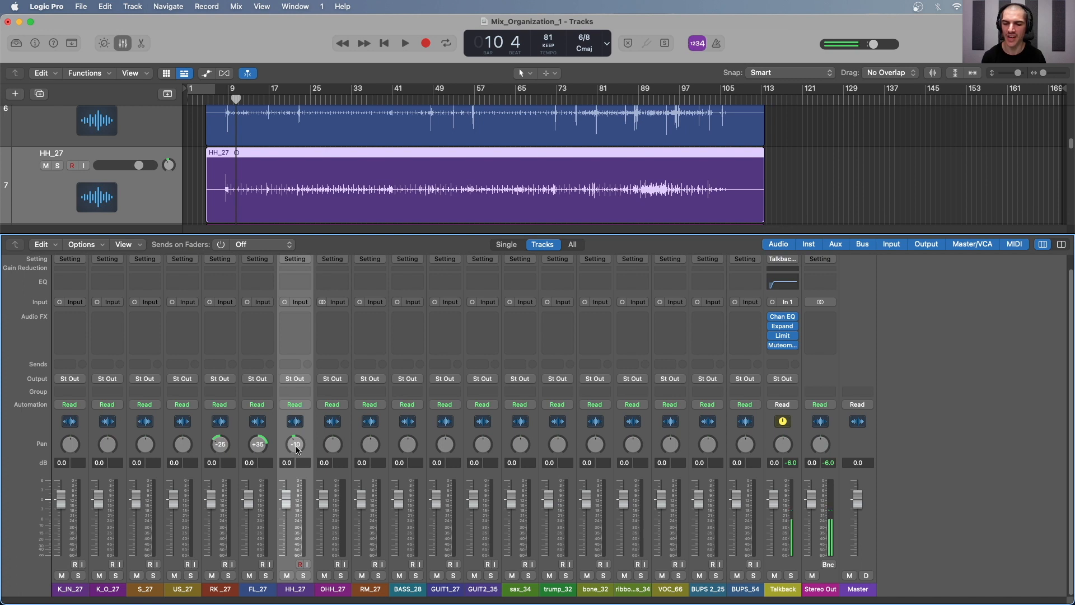
# - Pan the guitars apart, with GUIT1_27 at -64 and GUIT2_35 at +63
pyautogui.click(445, 445)
pyautogui.moveTo(445, 447); pyautogui.dragTo(483, 423)
pyautogui.scroll(-6, 409, 196)
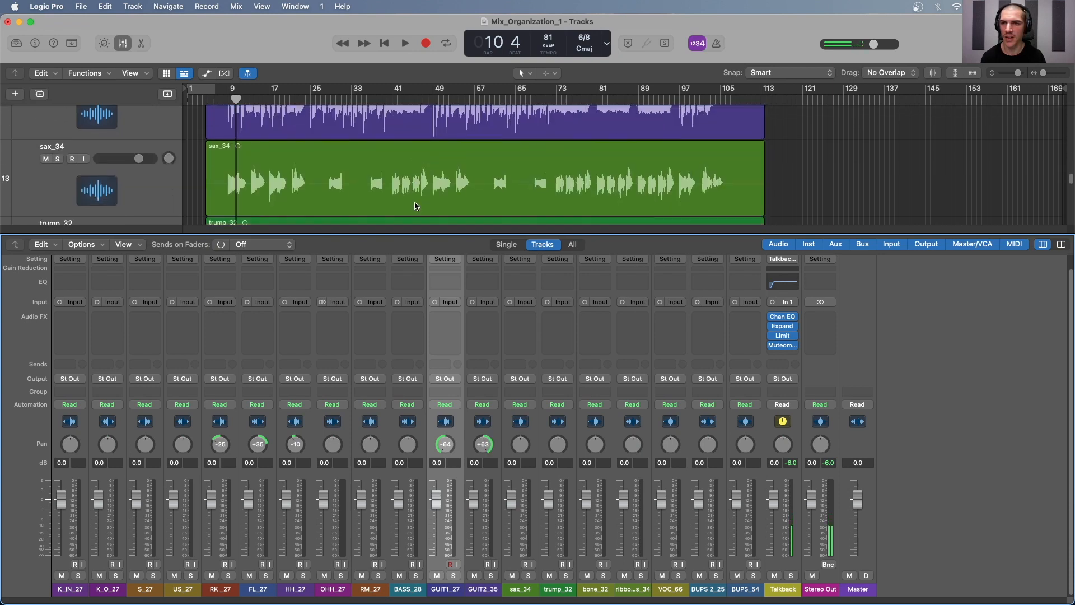
pyautogui.scroll(-2, 408, 195)
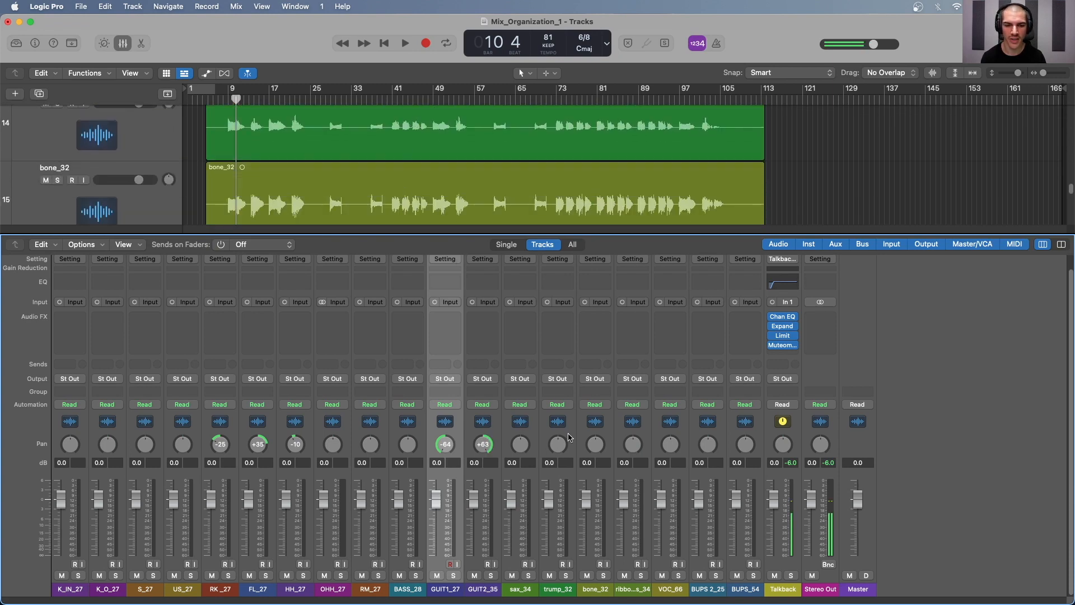
# - Pan the horns apart, with trump_32 at -45 and bone_32 at +45
pyautogui.click(536, 429)
pyautogui.click(573, 438)
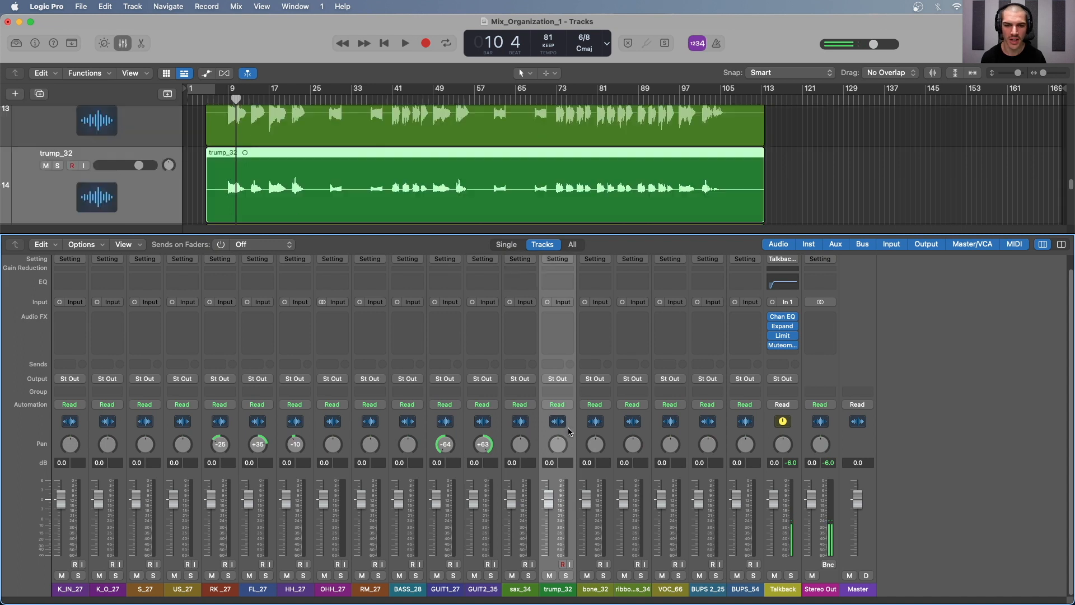
pyautogui.moveTo(560, 444); pyautogui.dragTo(560, 467)
pyautogui.moveTo(595, 444); pyautogui.dragTo(596, 425)
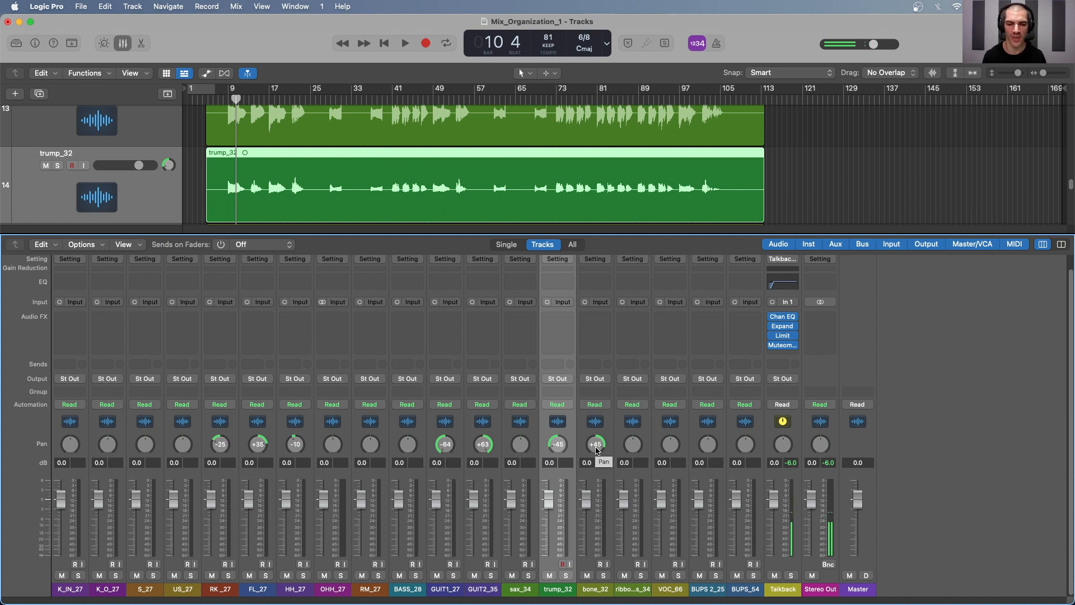
pyautogui.moveTo(598, 449); pyautogui.dragTo(597, 443)
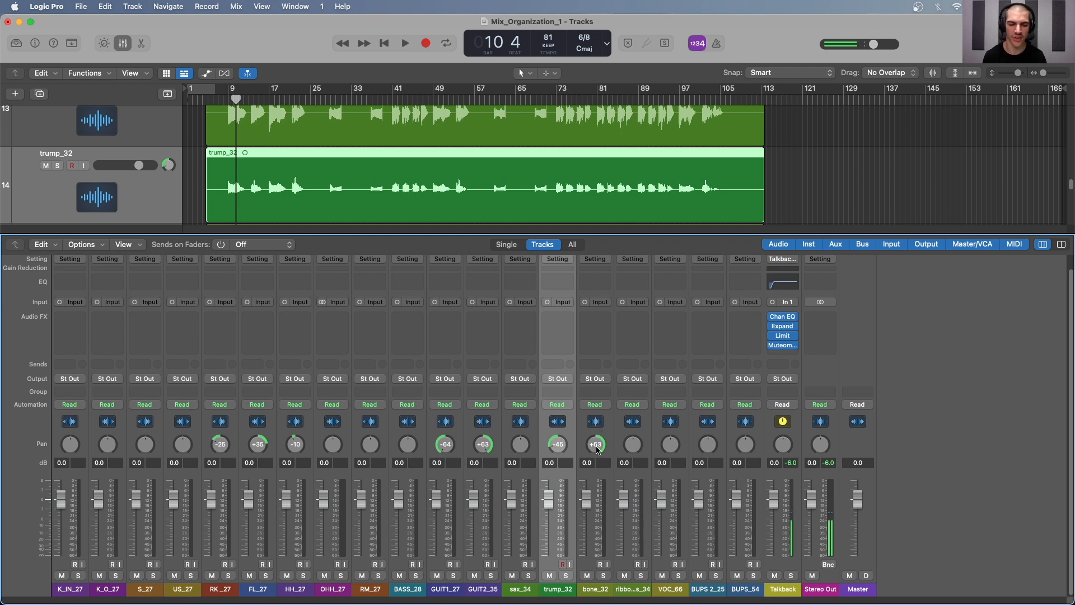
pyautogui.moveTo(598, 448); pyautogui.dragTo(598, 470)
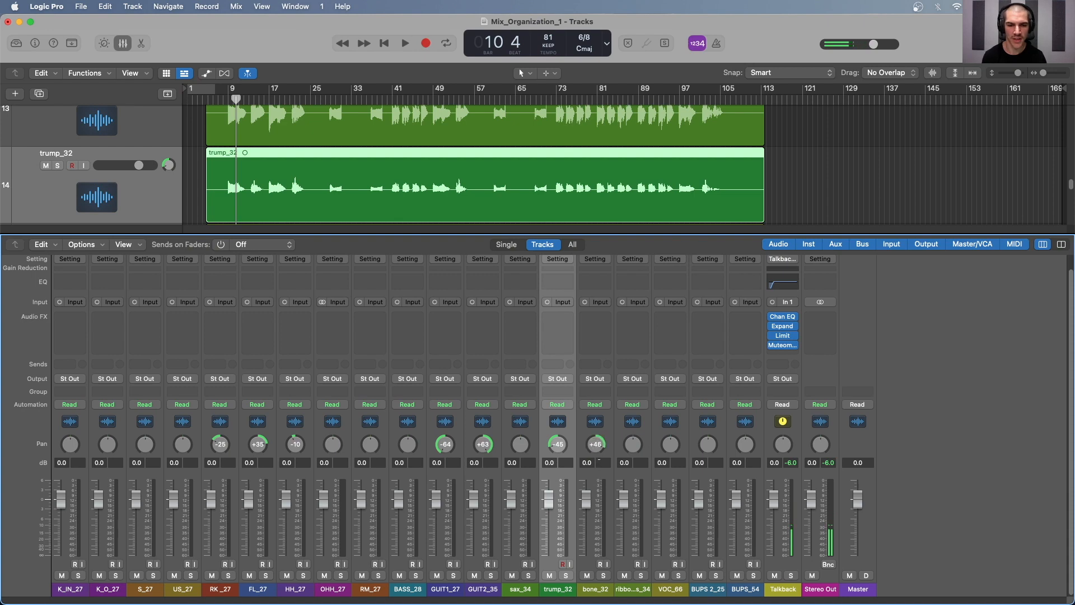
pyautogui.click(612, 432)
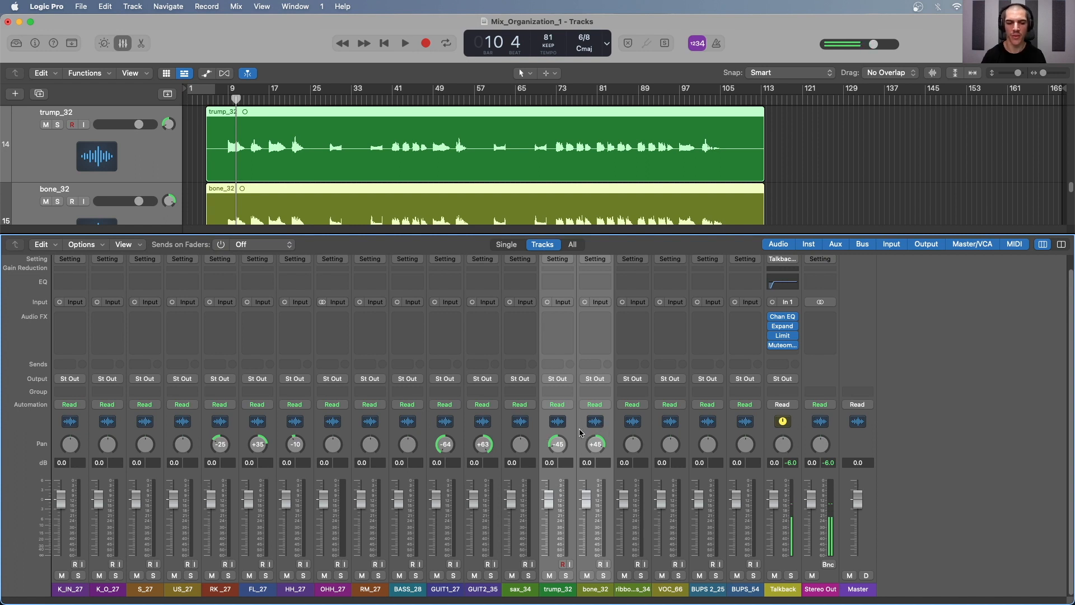
# - Pan the backing vocals apart, with BUPS 2_25 at -64 and BUPS_54 at +63
pyautogui.moveTo(706, 441); pyautogui.dragTo(707, 473)
pyautogui.moveTo(751, 446); pyautogui.dragTo(750, 432)
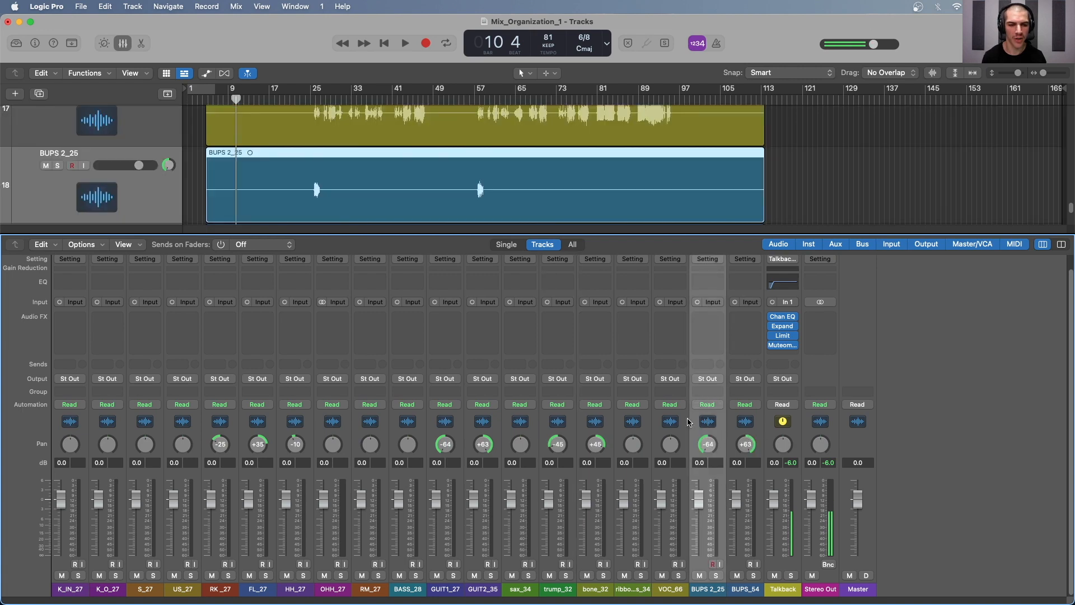
pyautogui.click(670, 452)
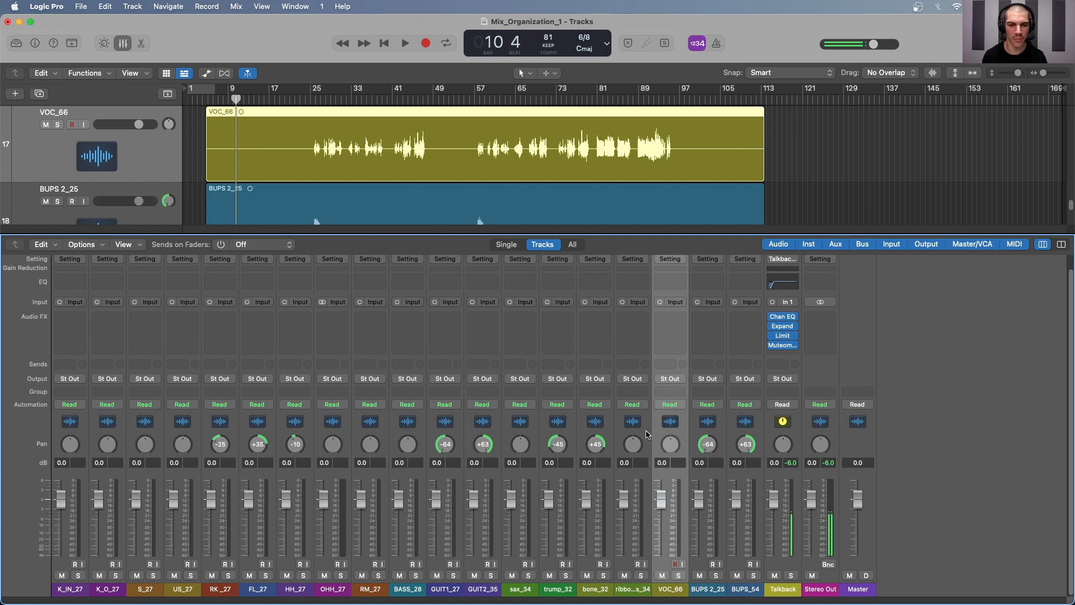
pyautogui.click(633, 441)
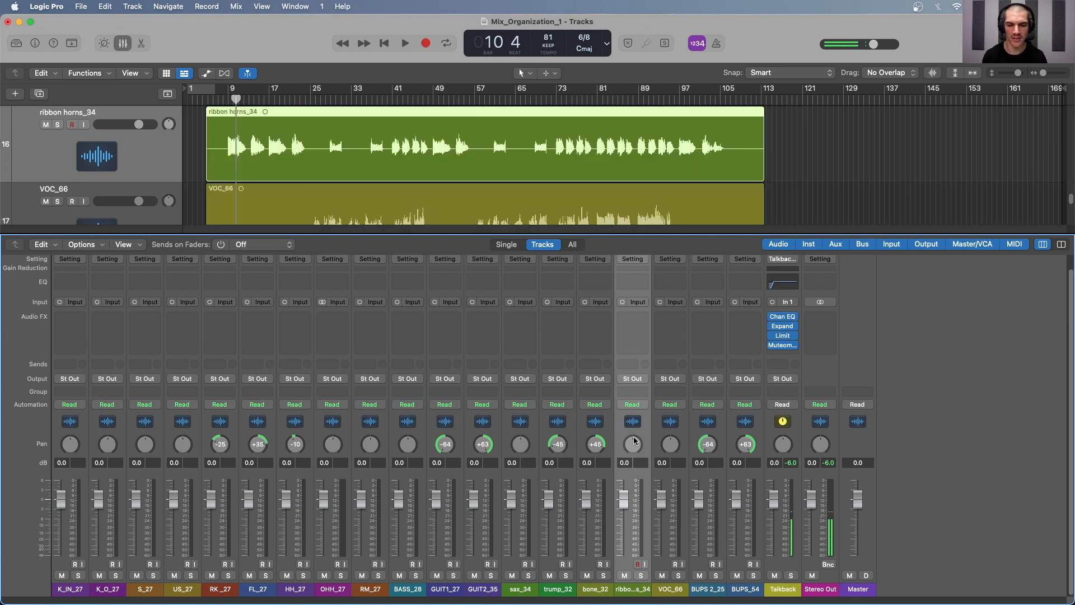
pyautogui.click(386, 436)
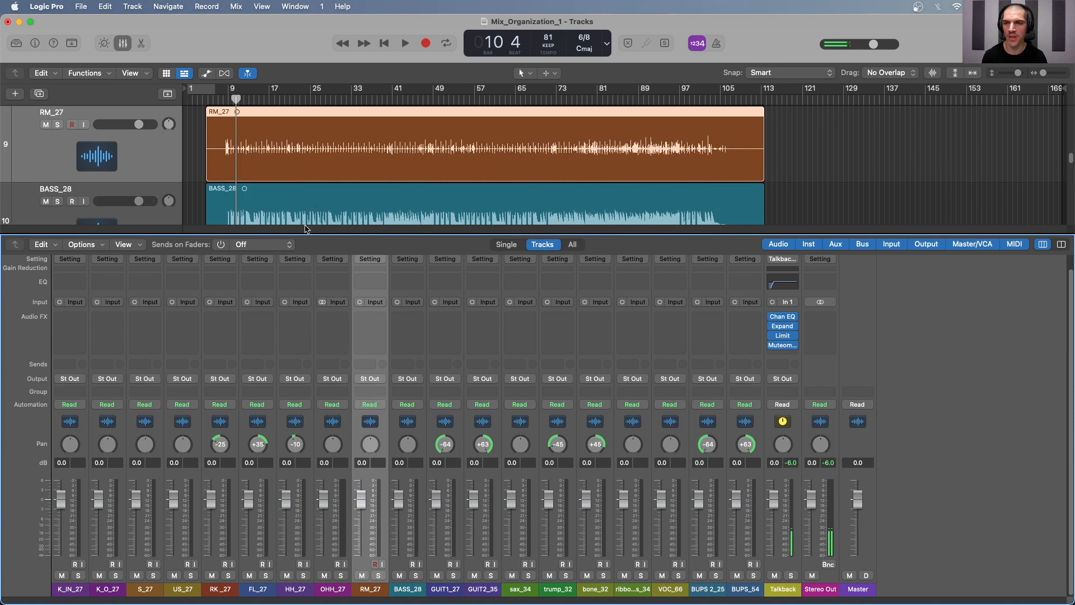
# - Shrink the mixer area to enlarge the track list and reduce the track height so more tracks fit
pyautogui.moveTo(295, 232); pyautogui.dragTo(295, 328)
pyautogui.scroll(15, 84, 224)
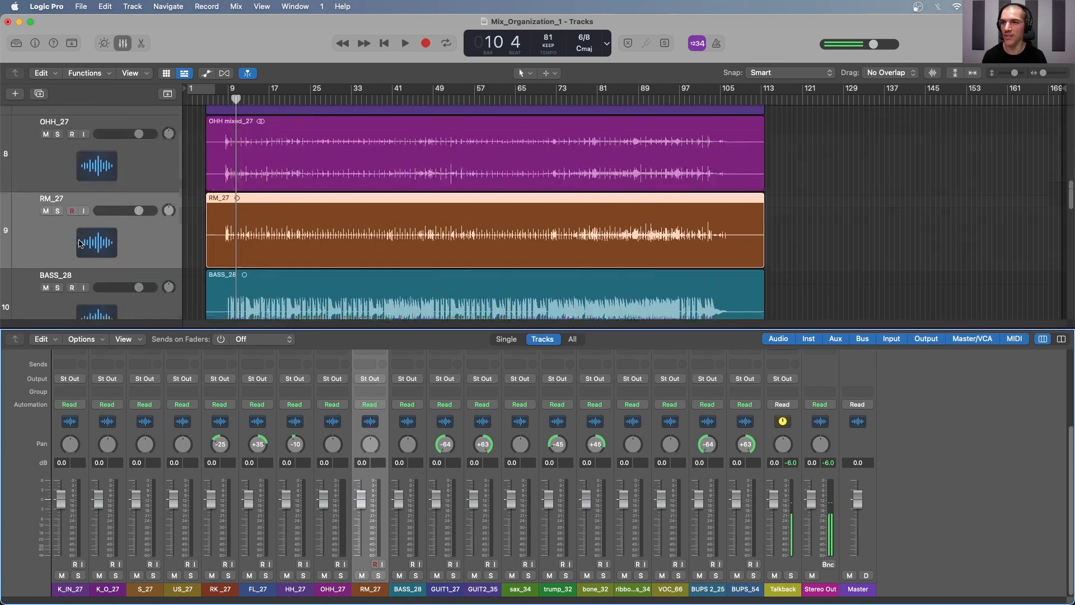
pyautogui.scroll(2, 86, 203)
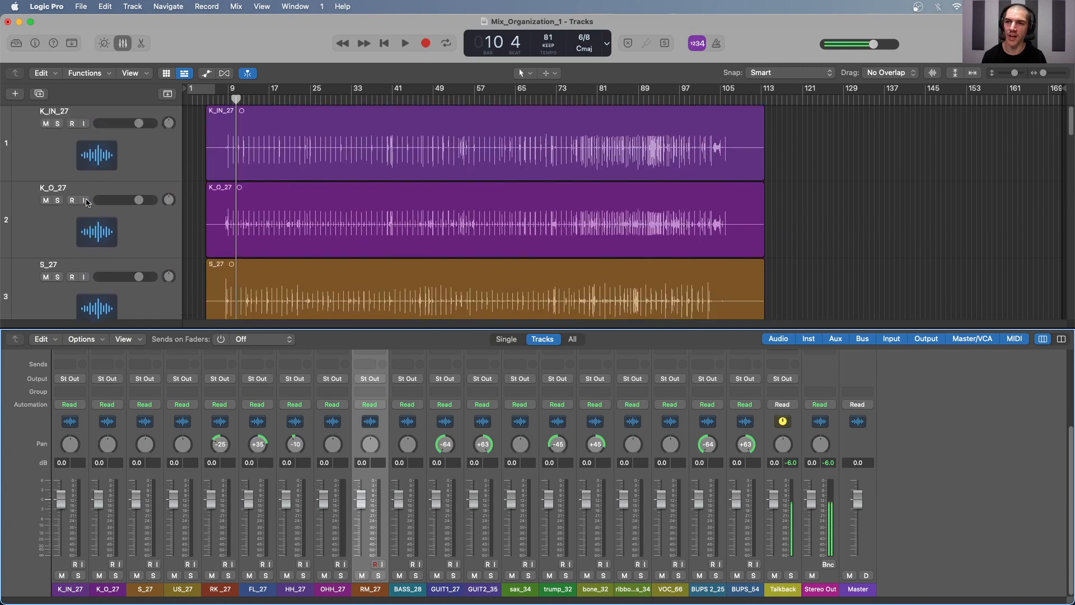
pyautogui.click(190, 149)
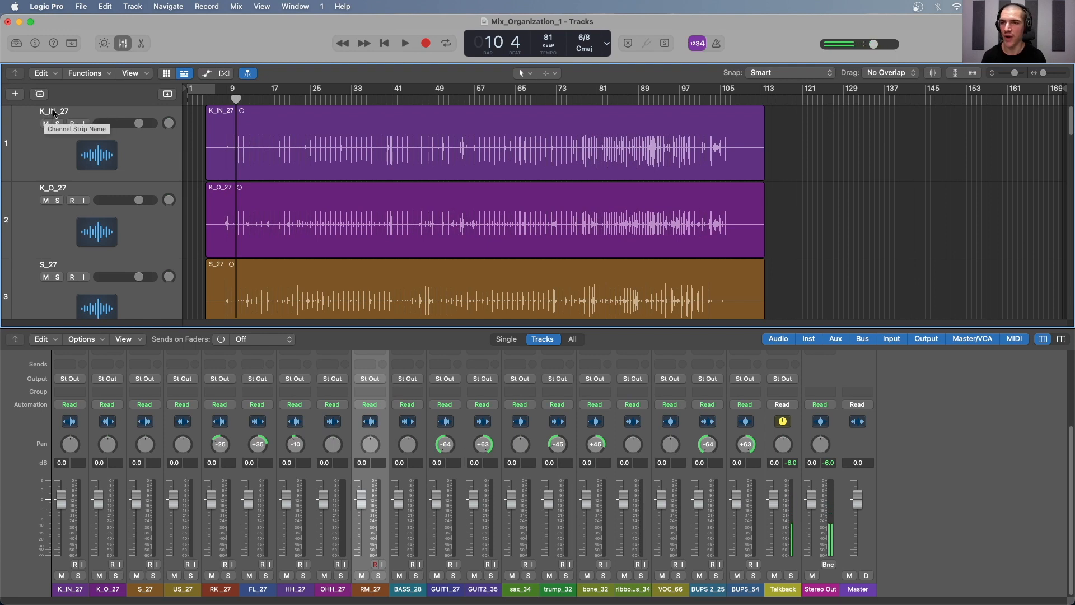
pyautogui.press('super+Up')
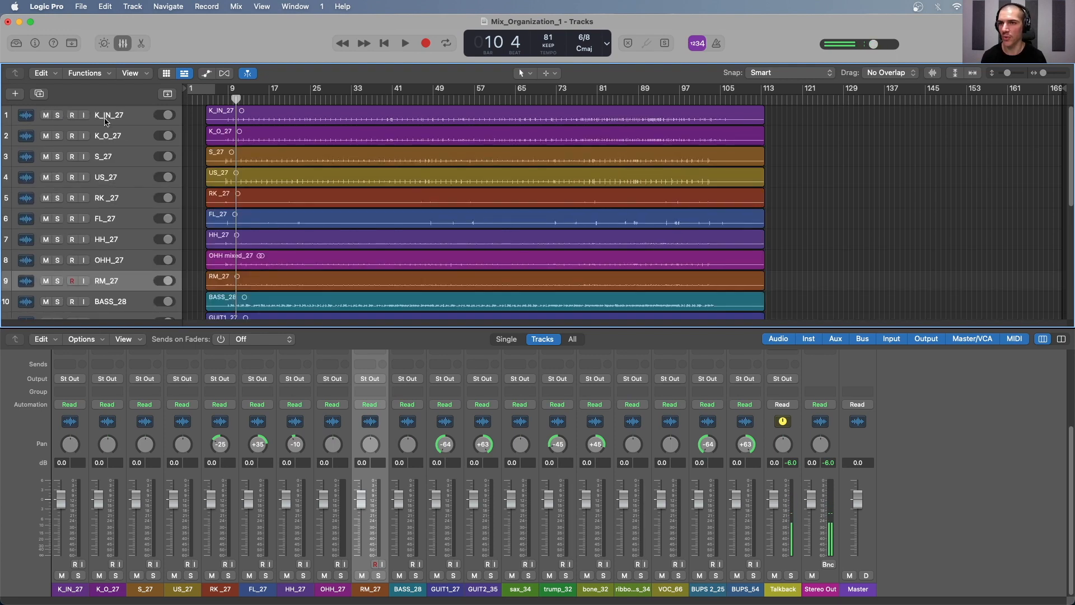
pyautogui.press('super+Up')
# - Rename the kick and snare tracks, from K_IN_27 to US_27, as Kick In, Kick Out, Snr Top and Snr Btm
pyautogui.doubleClick(108, 114)
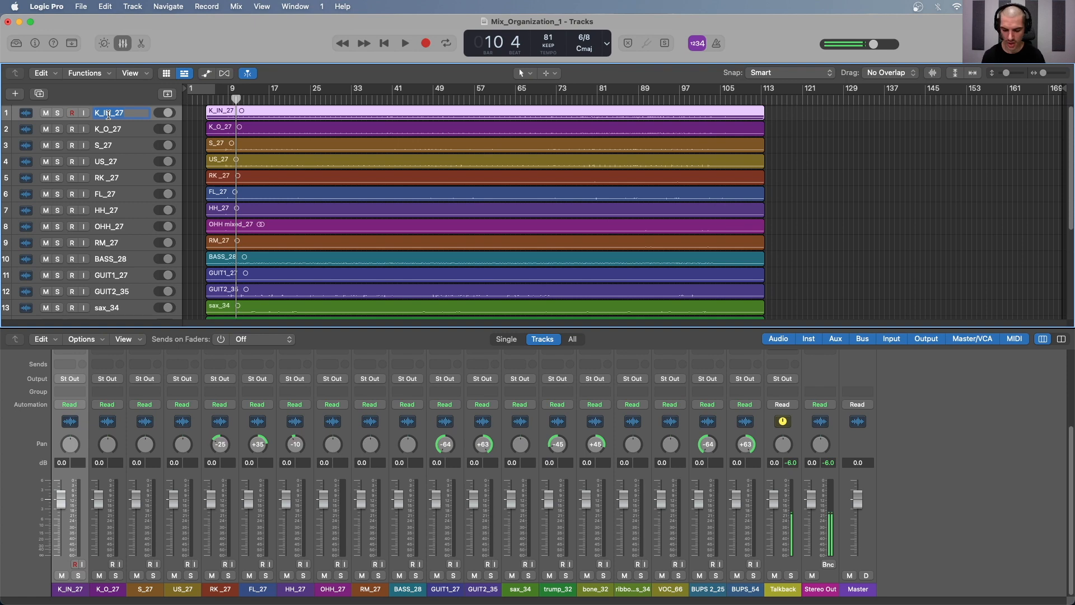
pyautogui.write('Kick In')
pyautogui.press('Tab')
pyautogui.write('K')
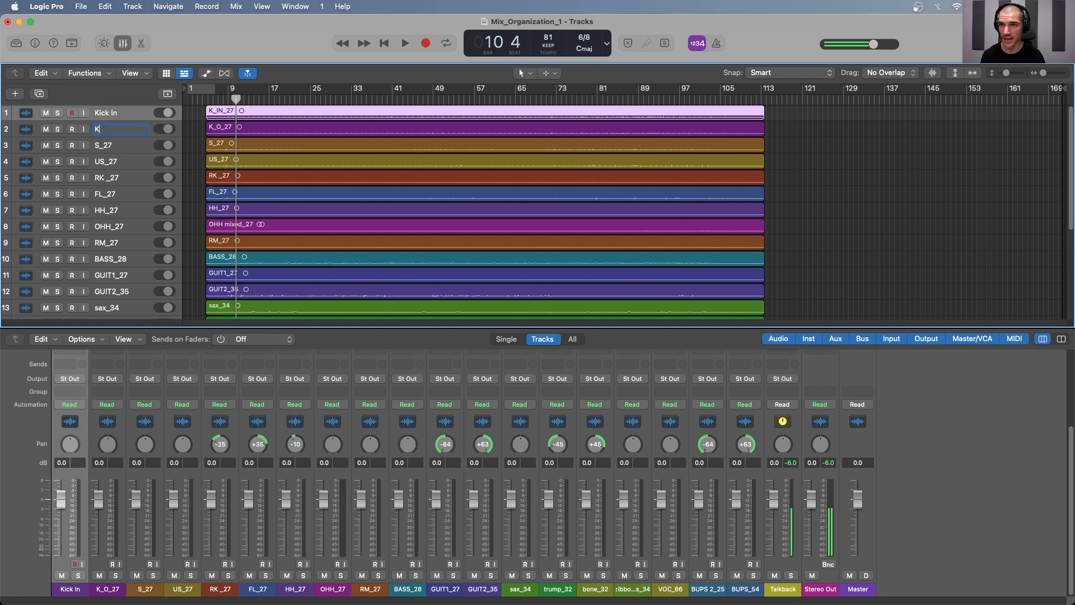
pyautogui.write('ick Out')
pyautogui.press('Tab')
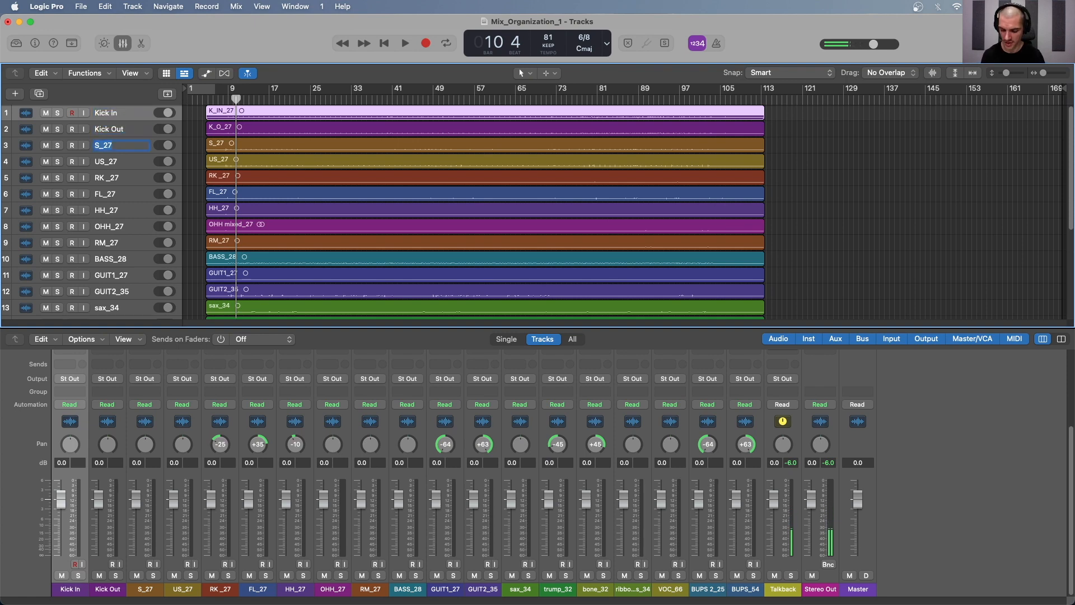
pyautogui.write('Snr Top')
pyautogui.press('Tab')
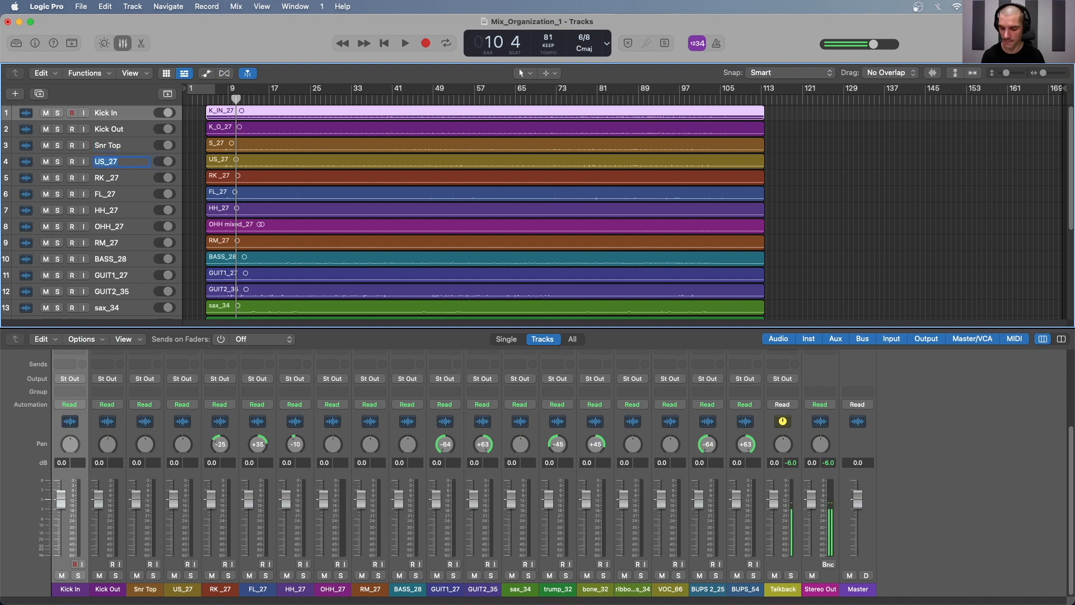
pyautogui.write('Snr Btm')
pyautogui.press('Tab')
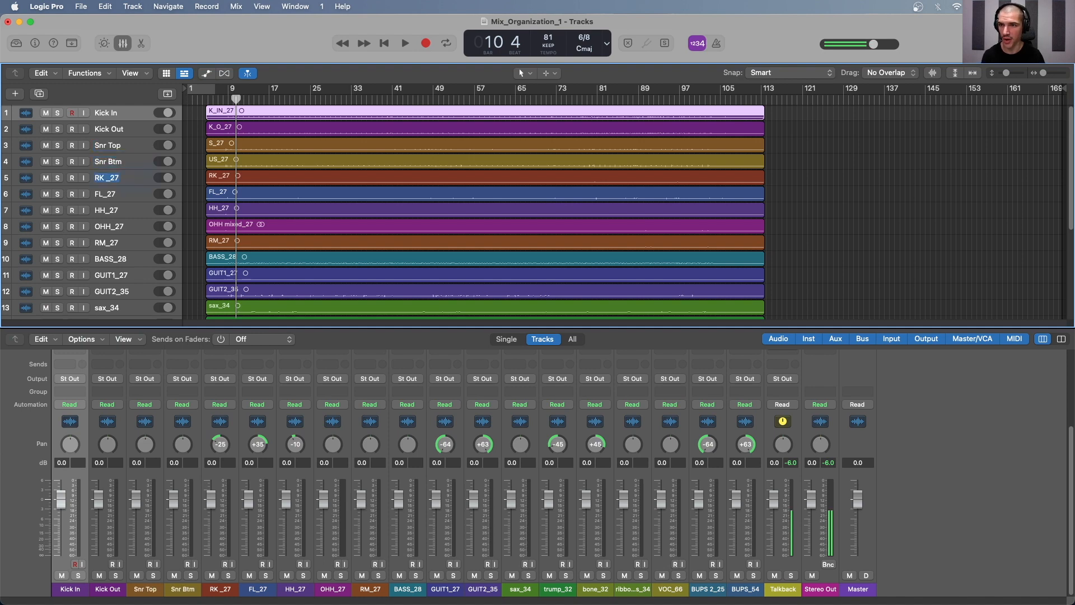
# - Rename the remaining drum tracks, from RK_27 to RM_27, as T1, T2, HH, OH and Room
pyautogui.write('T1')
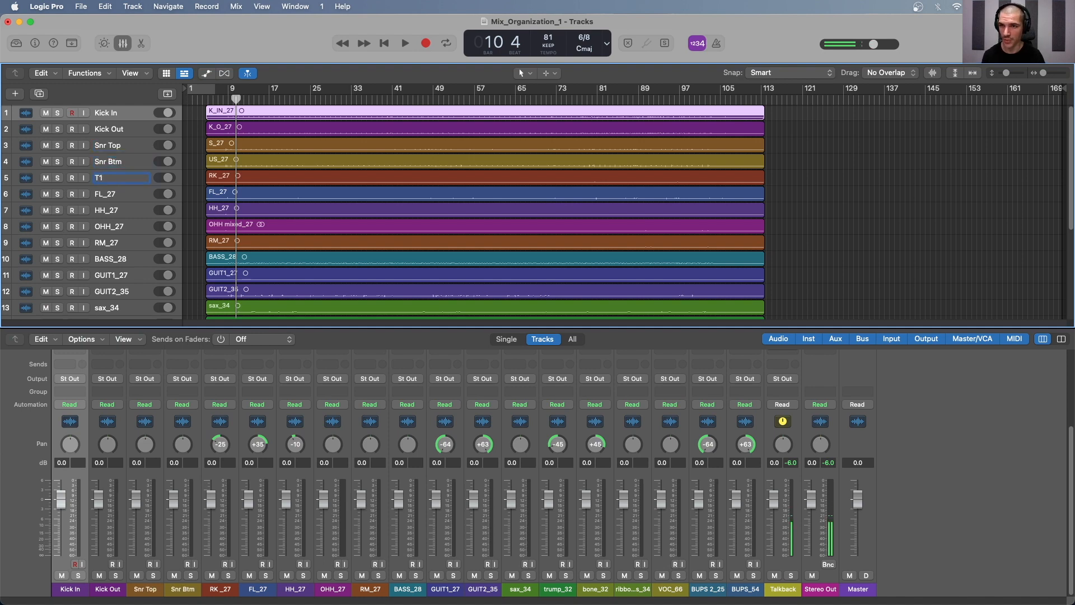
pyautogui.press('Tab')
pyautogui.write('T2')
pyautogui.press('Tab')
pyautogui.write('HH')
pyautogui.press('Tab')
pyautogui.write('OH')
pyautogui.press('Tab')
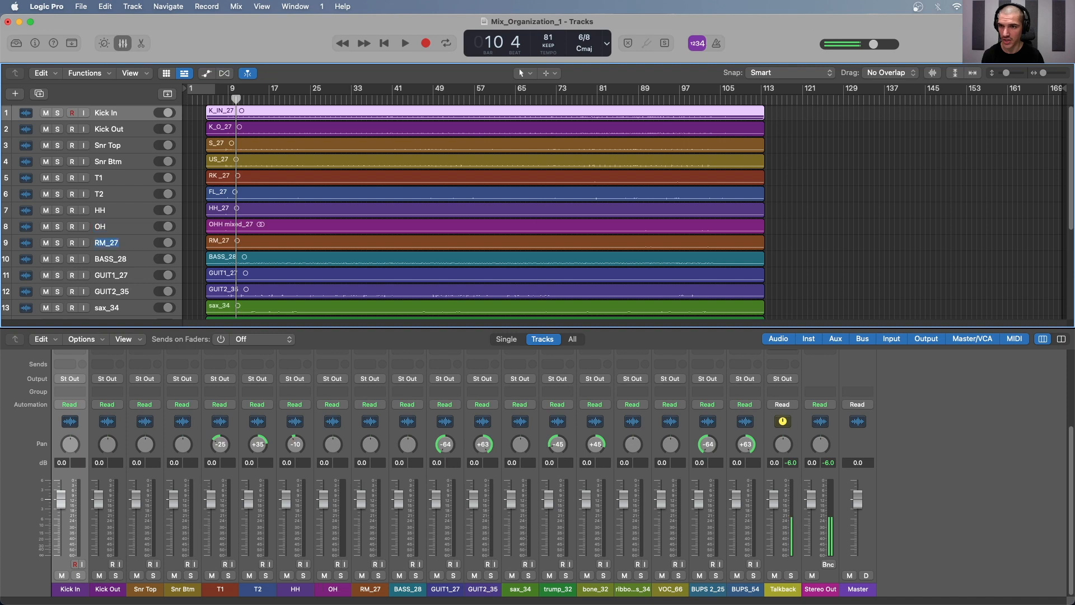
pyautogui.write('Room')
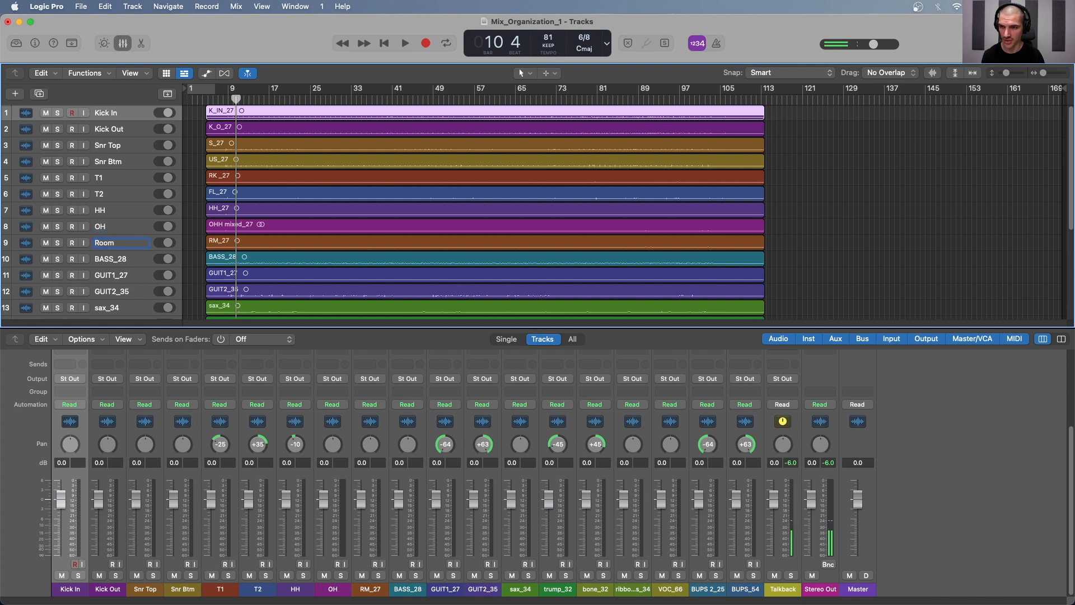
pyautogui.press('Tab')
# - Rename BASS_28 as Bass, GUIT1_27 as Gtr1 and GUIT2_35 as Gtr2
pyautogui.write('B')
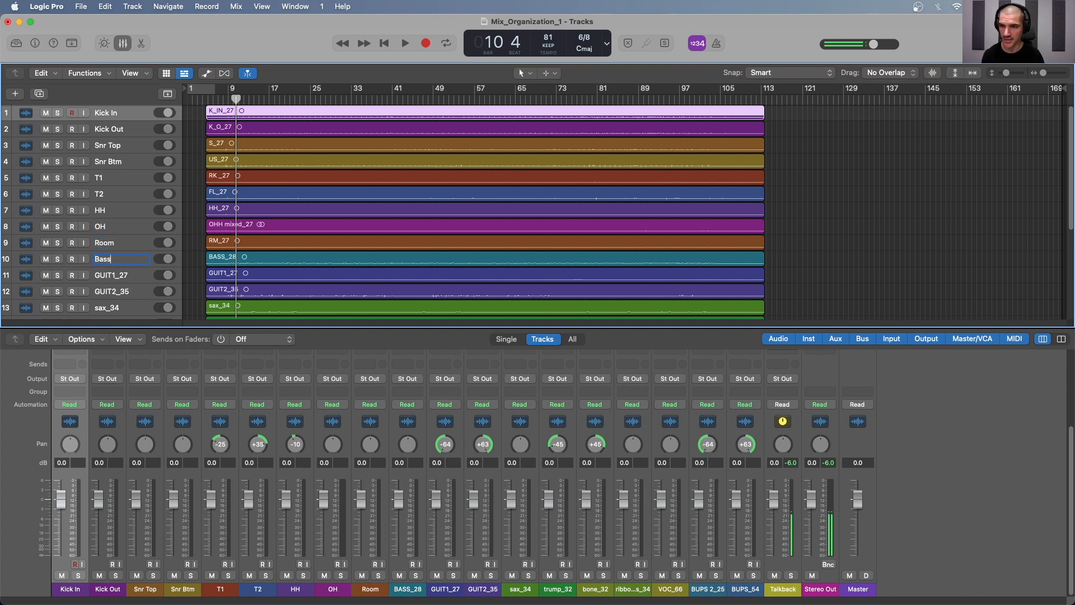
pyautogui.press('Tab')
pyautogui.write('Gtr1')
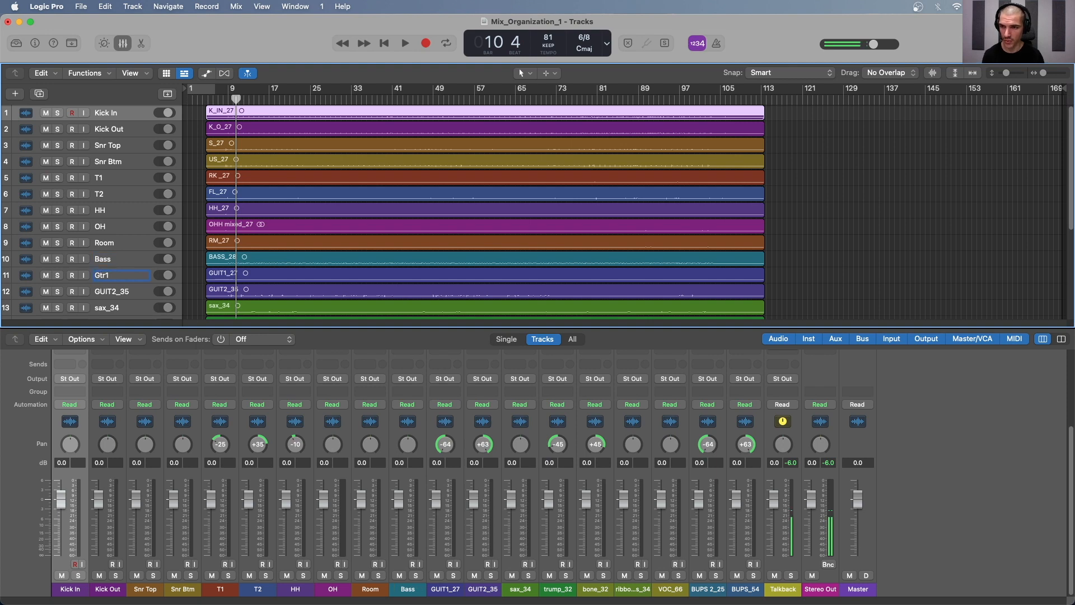
pyautogui.press('Tab')
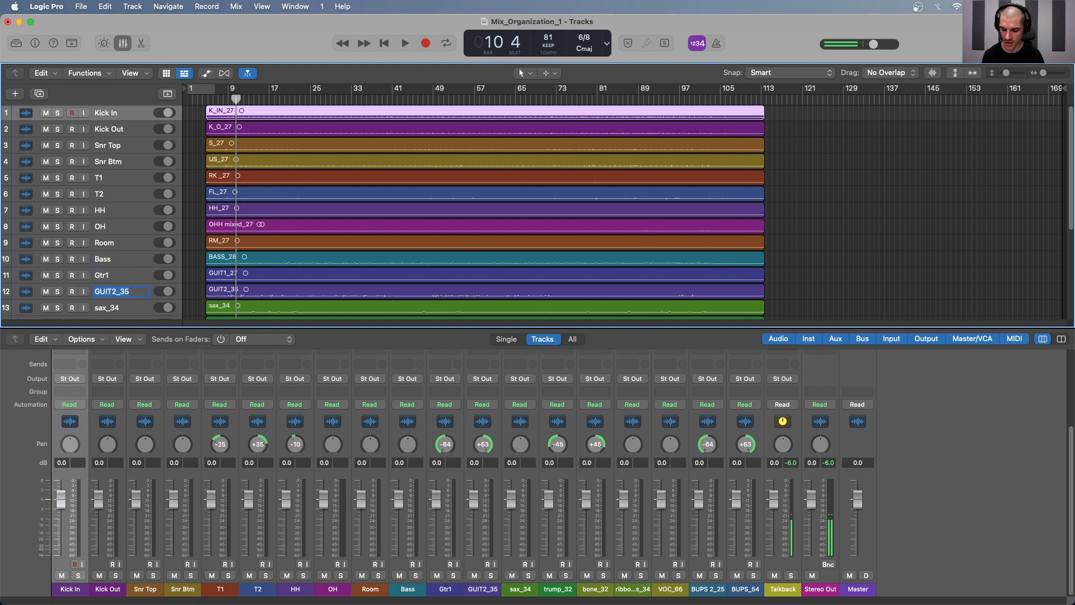
pyautogui.write('Gtr2')
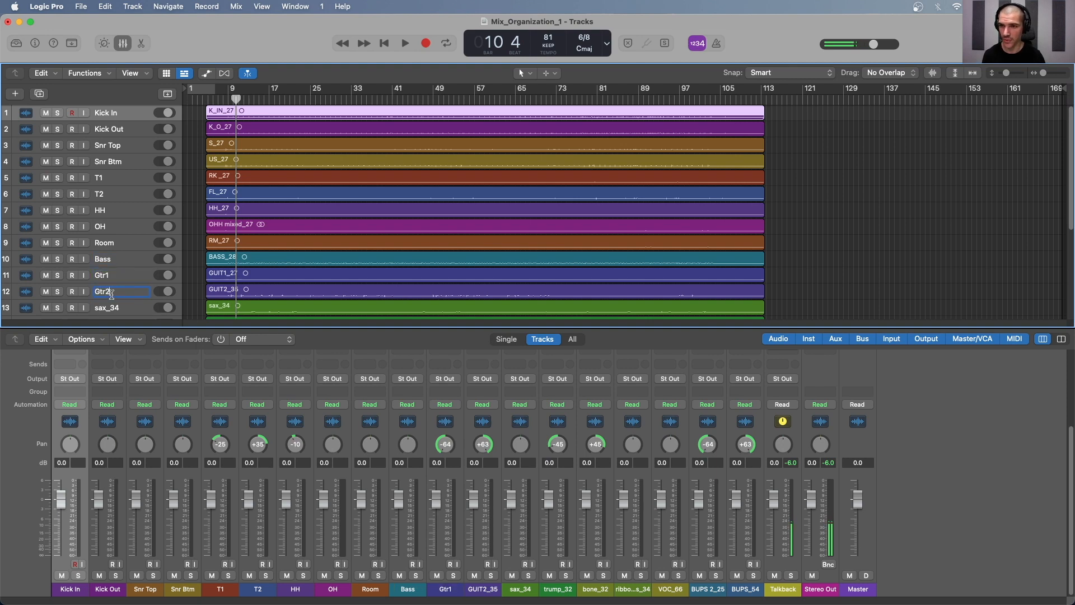
pyautogui.press('Tab')
# - Rename the horn tracks, from sax_34 to ribbon horns_34, as Sax, Trump, Bone and Horns
pyautogui.write('Sax')
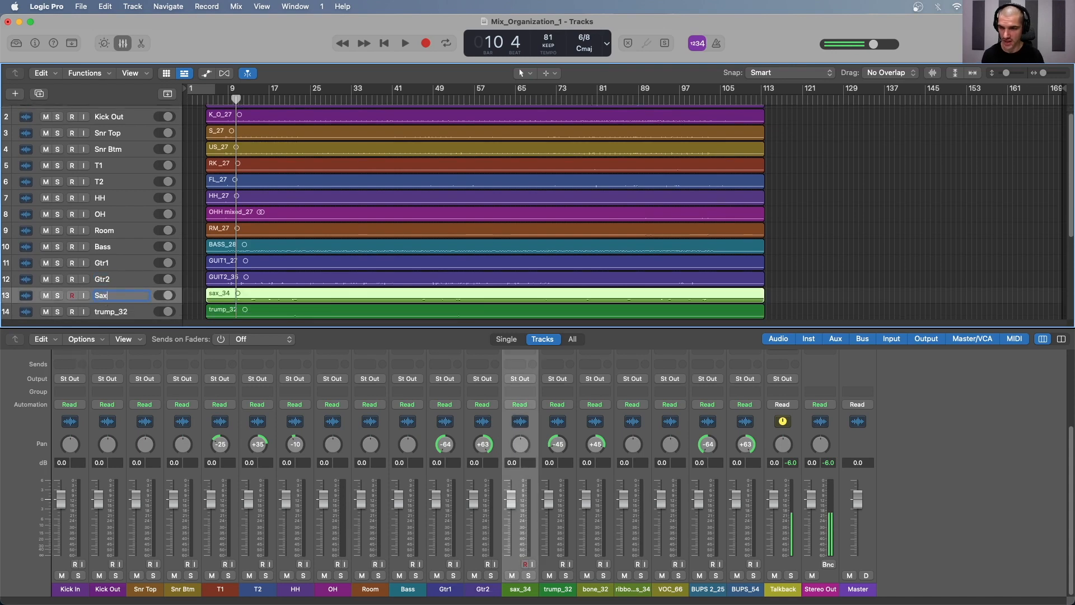
pyautogui.press('Tab')
pyautogui.write('Tru')
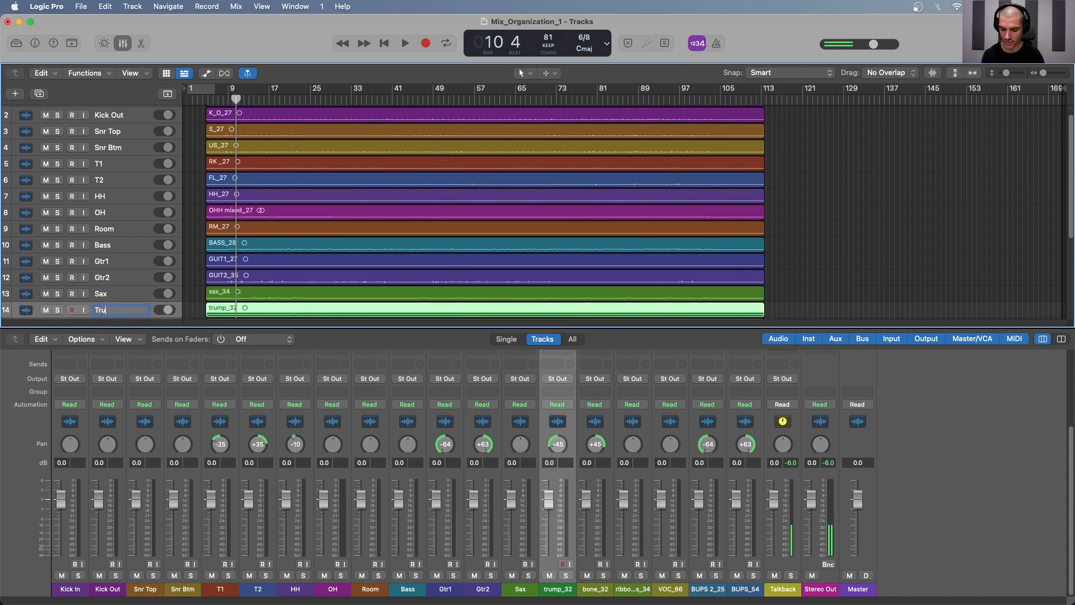
pyautogui.write('mp')
pyautogui.press('Tab')
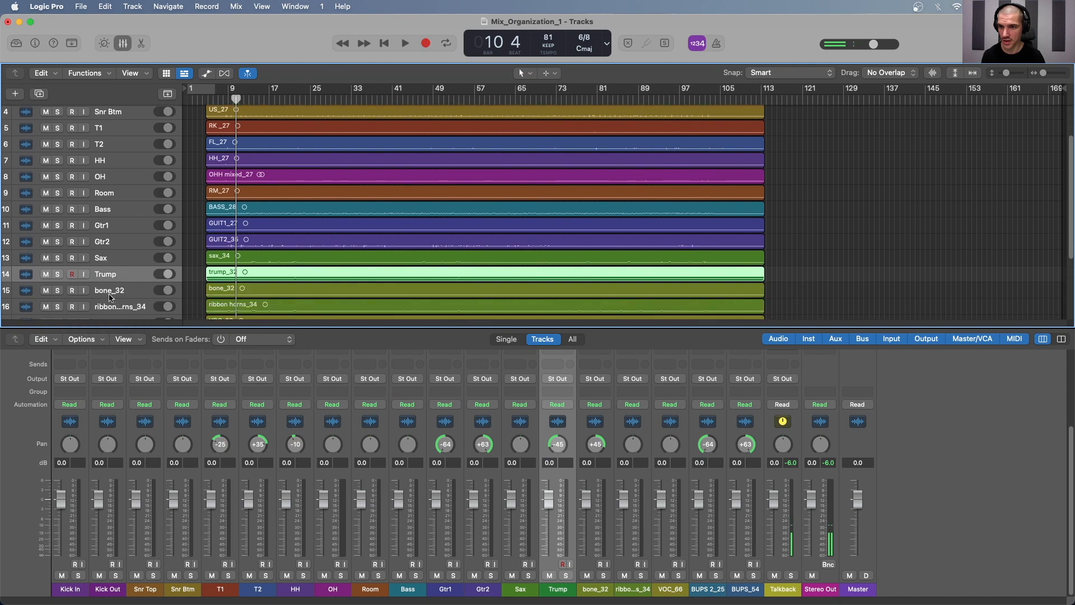
pyautogui.write('Bone')
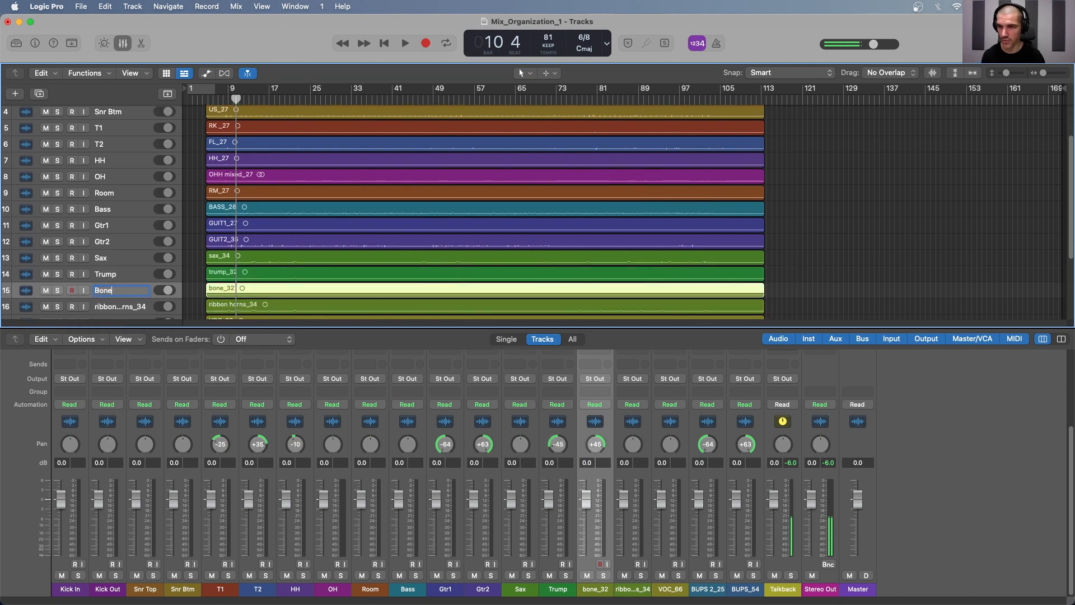
pyautogui.press('Tab')
pyautogui.write('Ho')
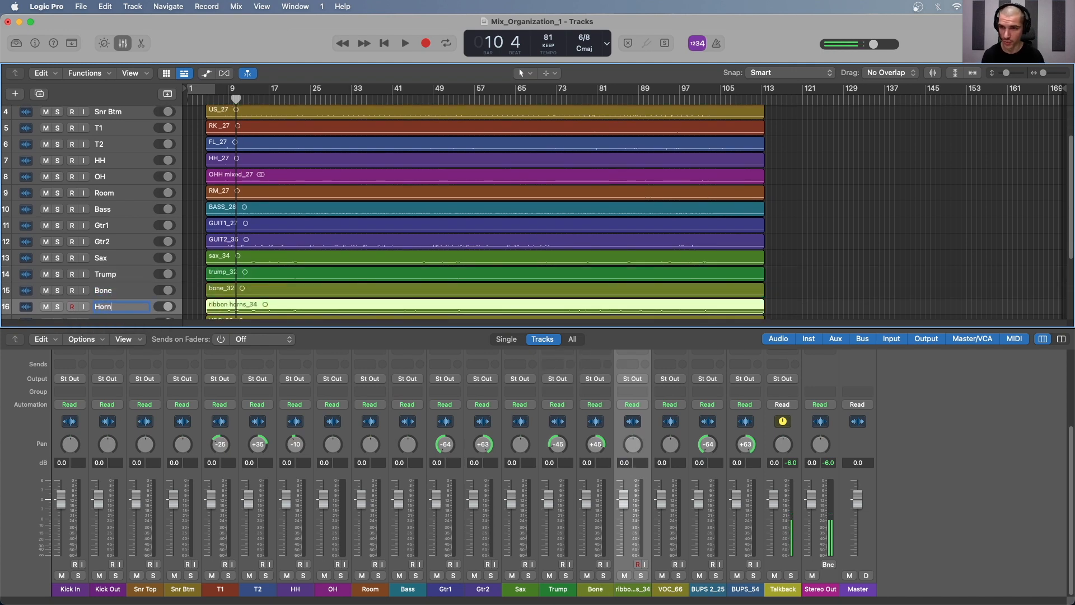
pyautogui.write('rns')
pyautogui.press('Return')
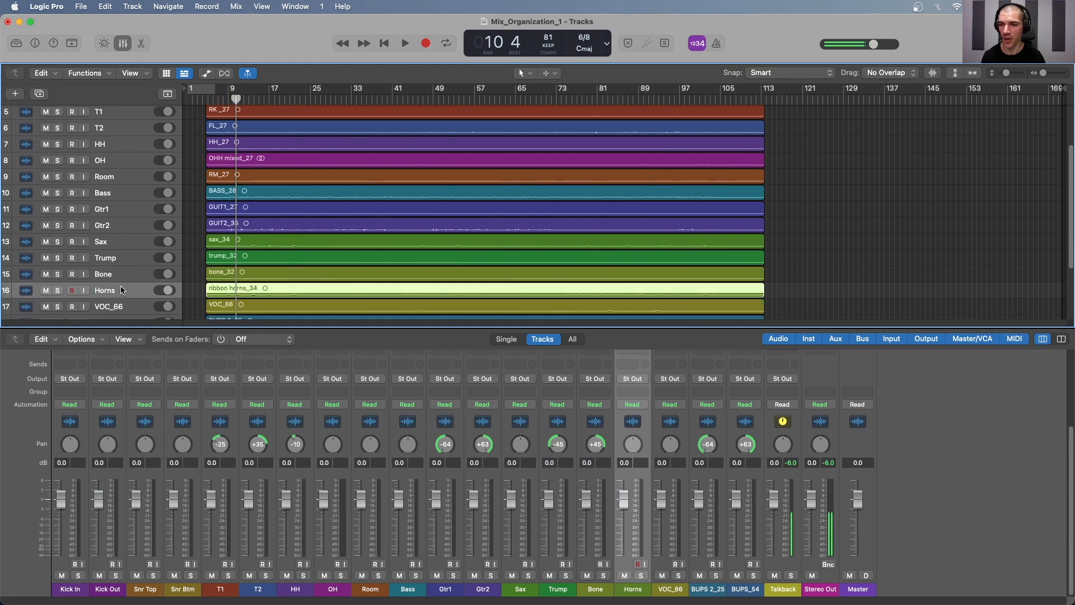
# - Rename the vocal tracks VOC_66, BUPS 2_25 and BUPS_54 as Lead Vox, BG Vox1 and BG Vox2
pyautogui.scroll(-3, 122, 290)
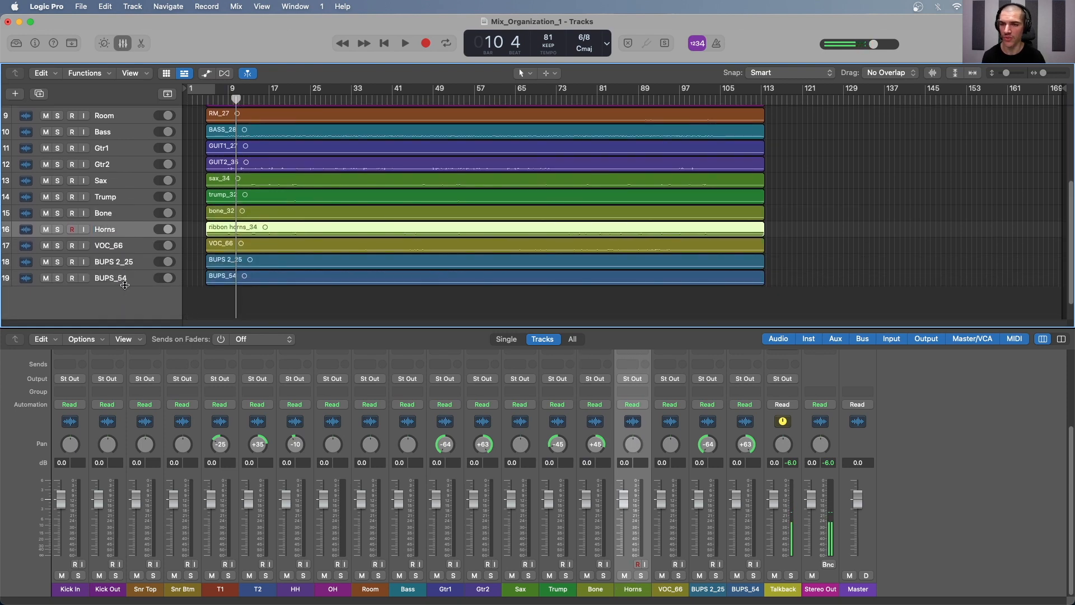
pyautogui.doubleClick(124, 245)
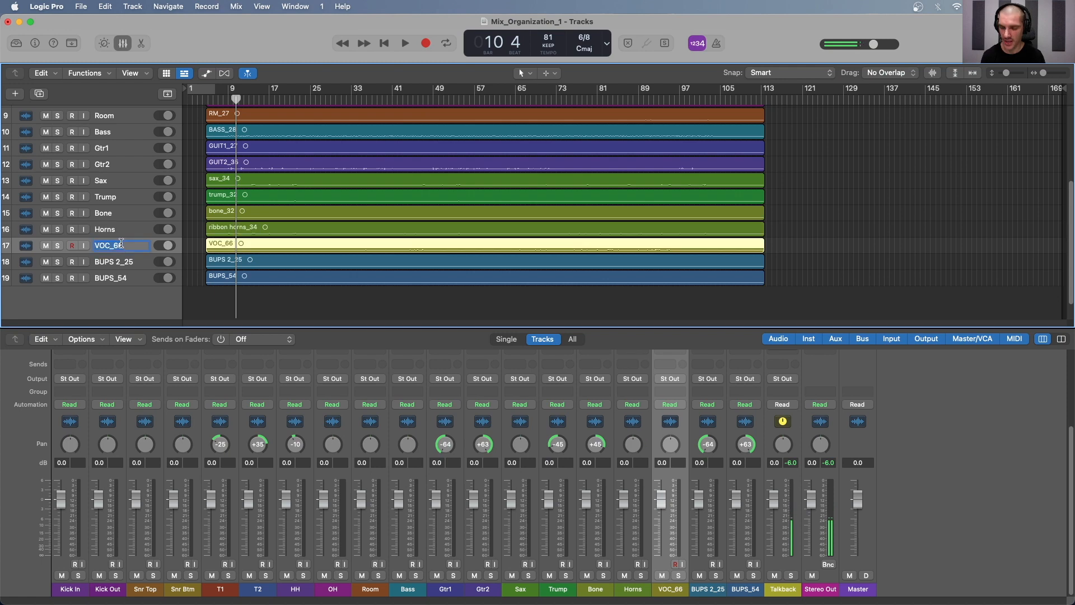
pyautogui.write('Lead Vox')
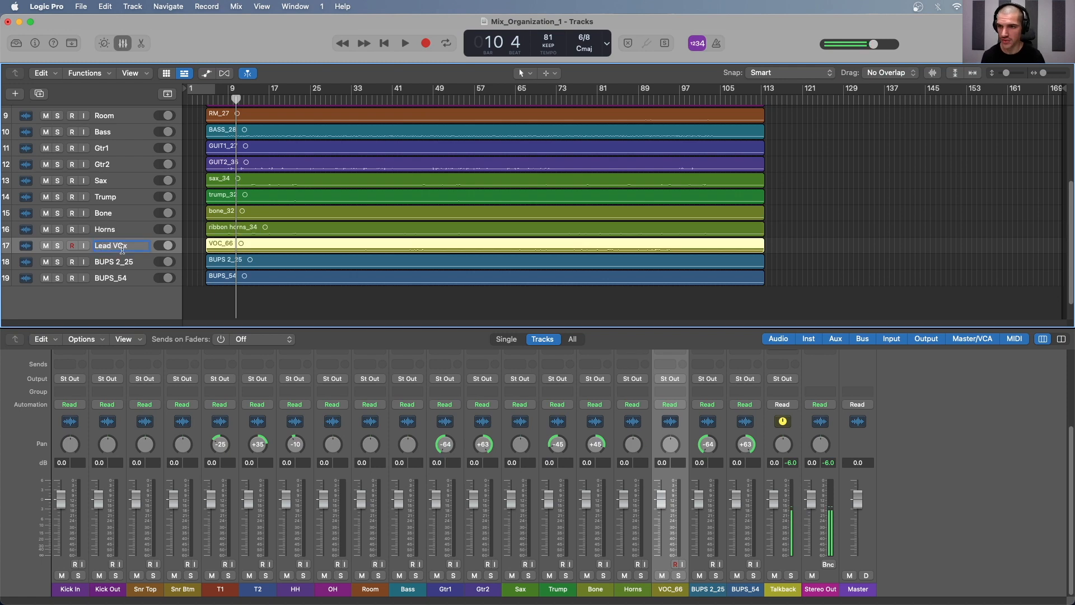
pyautogui.press('Tab')
pyautogui.write('BG Vo')
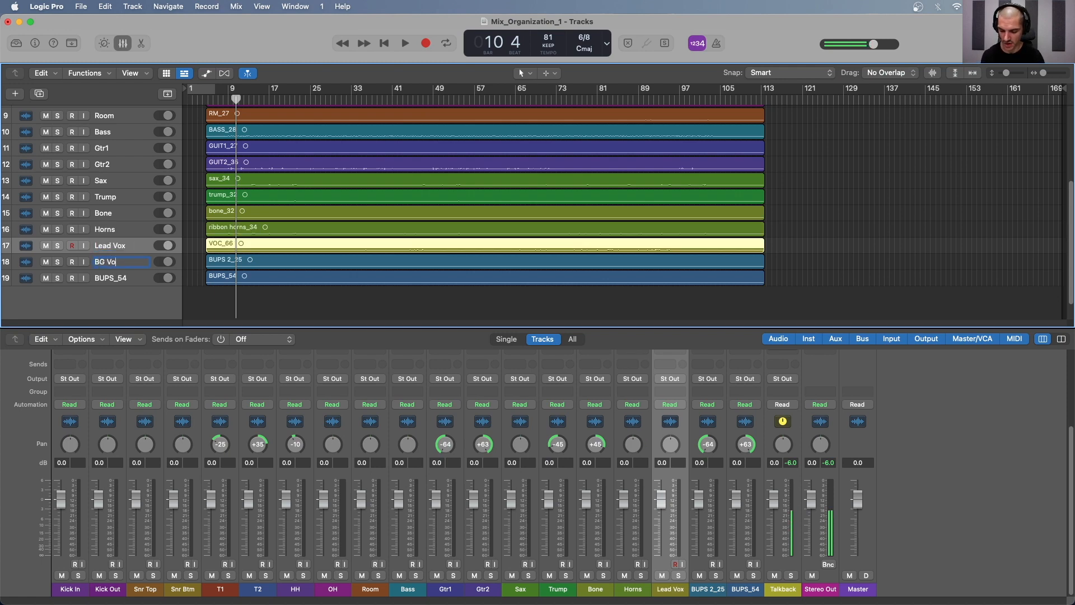
pyautogui.write('x1')
pyautogui.press('Tab')
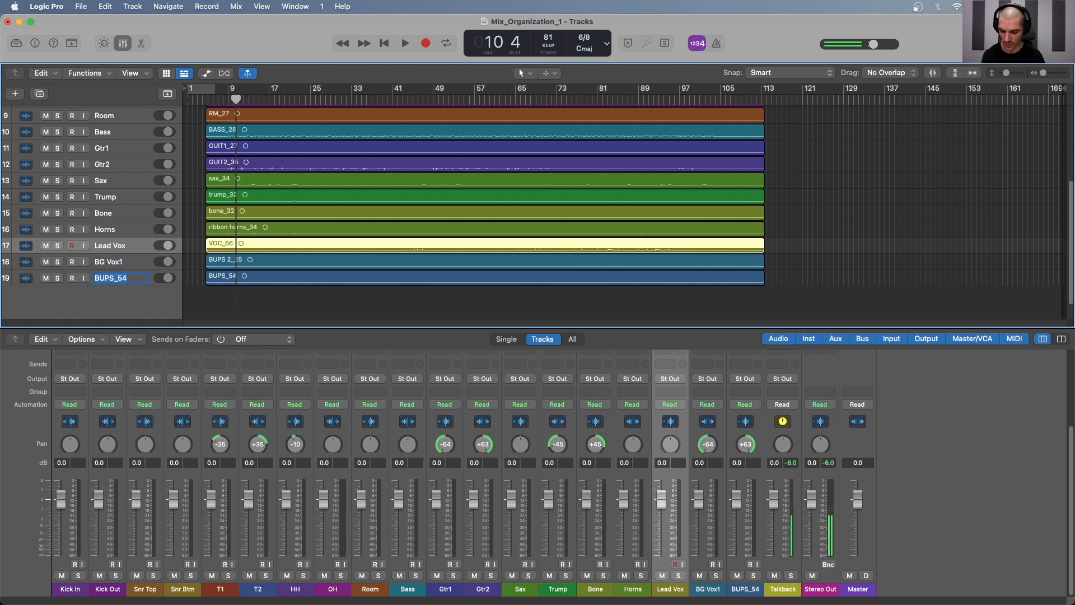
pyautogui.write('BG Vox')
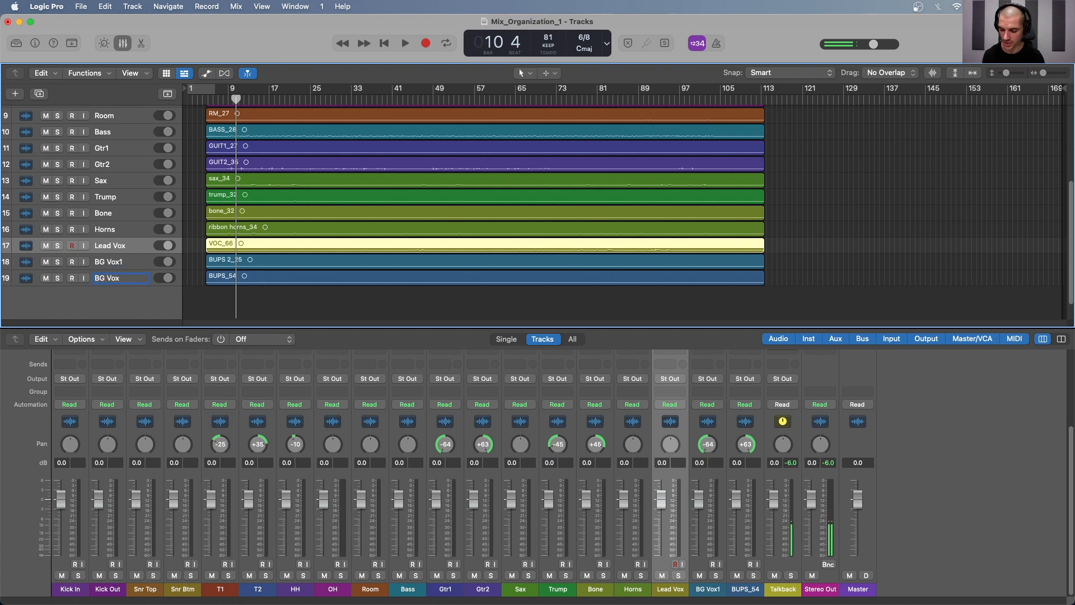
pyautogui.write('2')
pyautogui.press('Return')
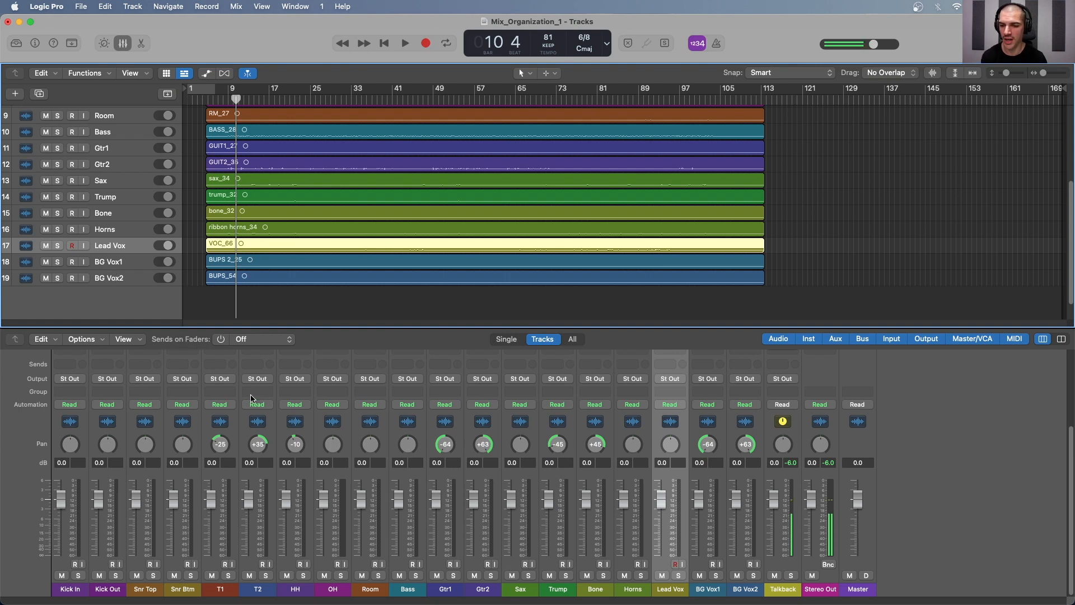
# - Color all the drum tracks, from Kick In to Room, bright red
pyautogui.click(232, 438)
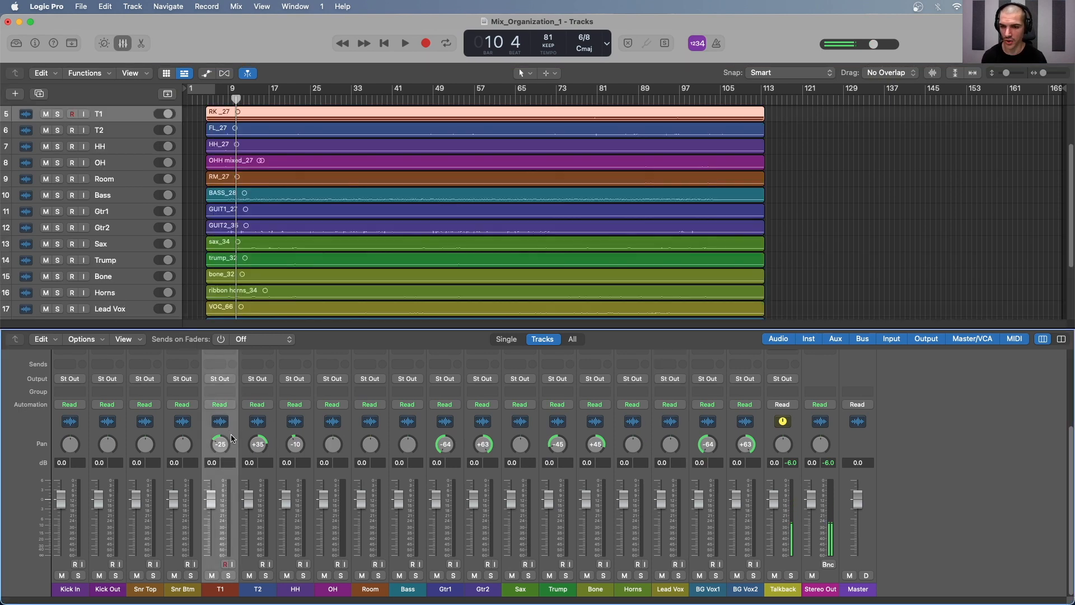
pyautogui.click(86, 432)
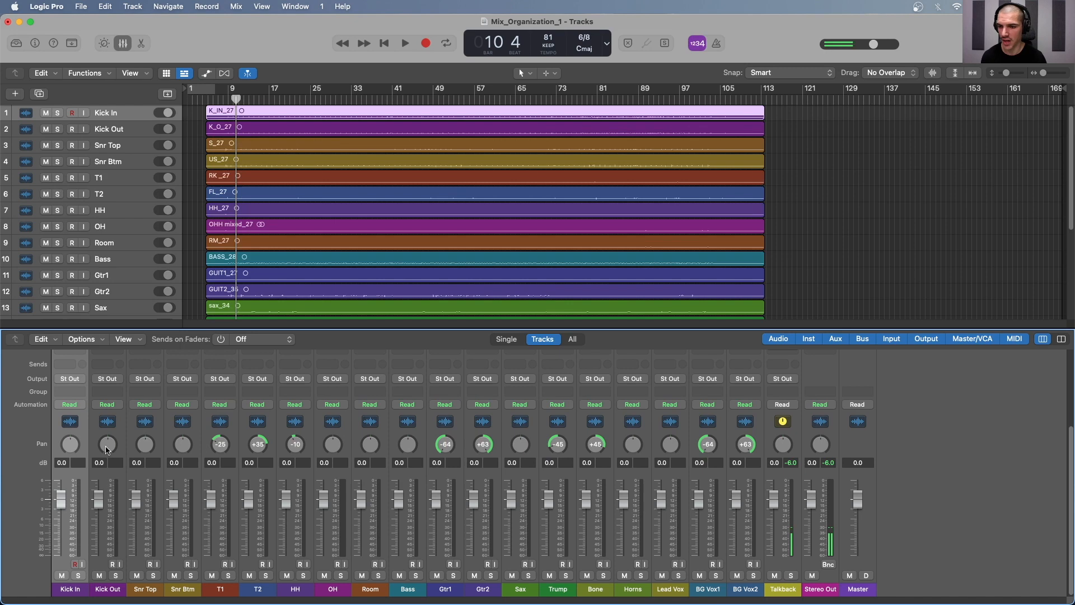
pyautogui.keyDown('shift'); pyautogui.click(383, 430); pyautogui.keyUp('shift')
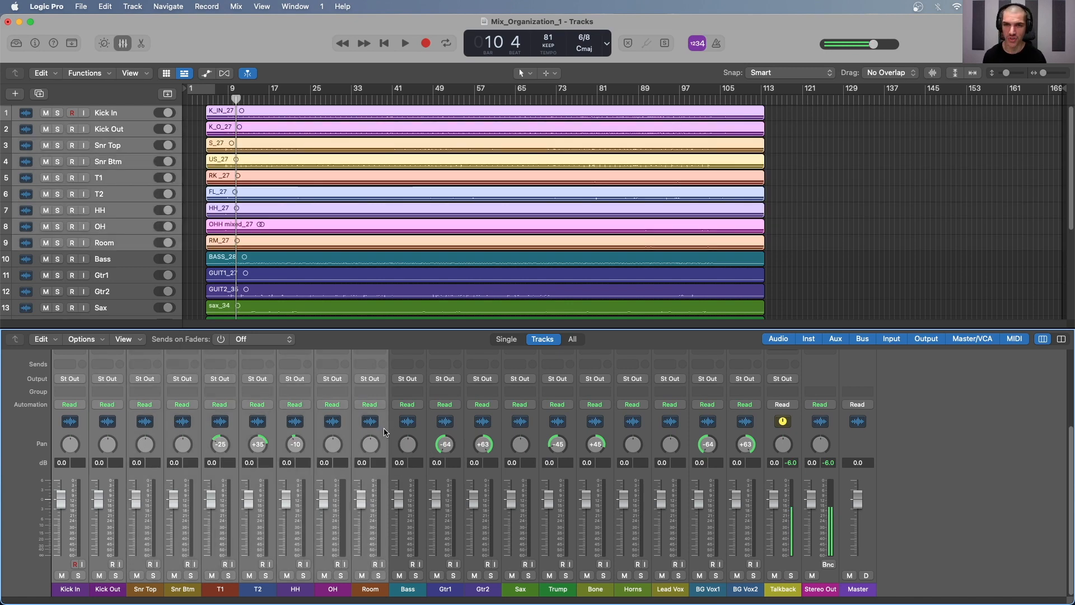
pyautogui.hotkey('alt', 'c')
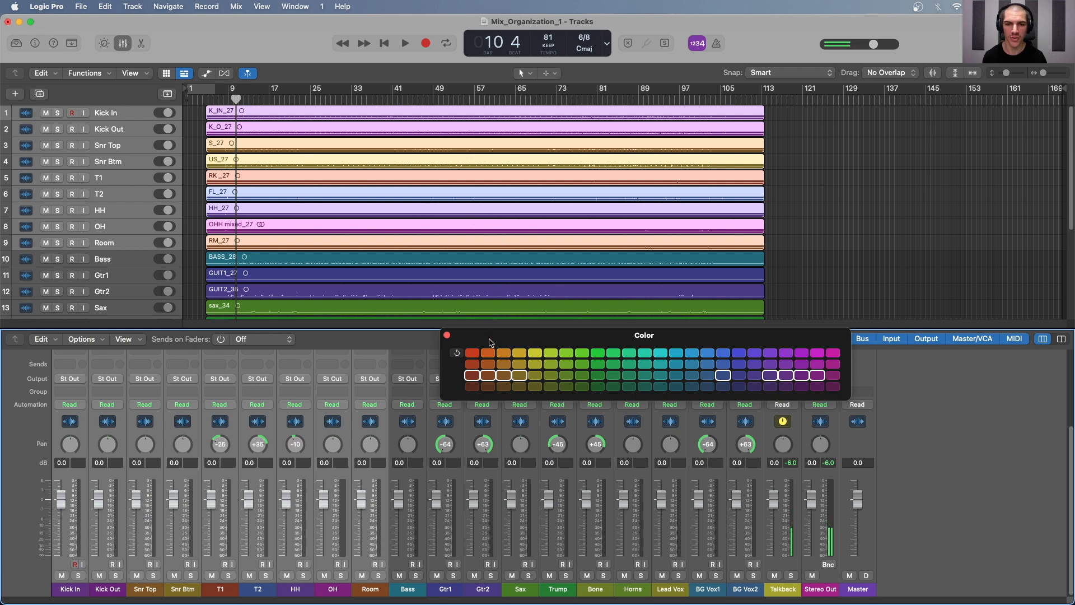
pyautogui.moveTo(610, 341); pyautogui.dragTo(815, 117)
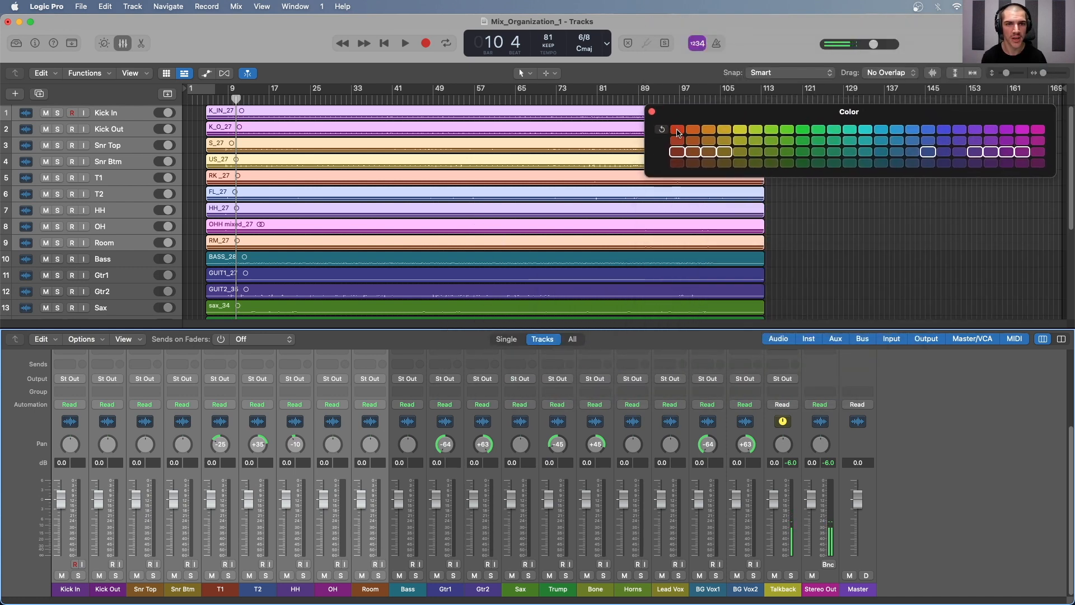
pyautogui.click(678, 129)
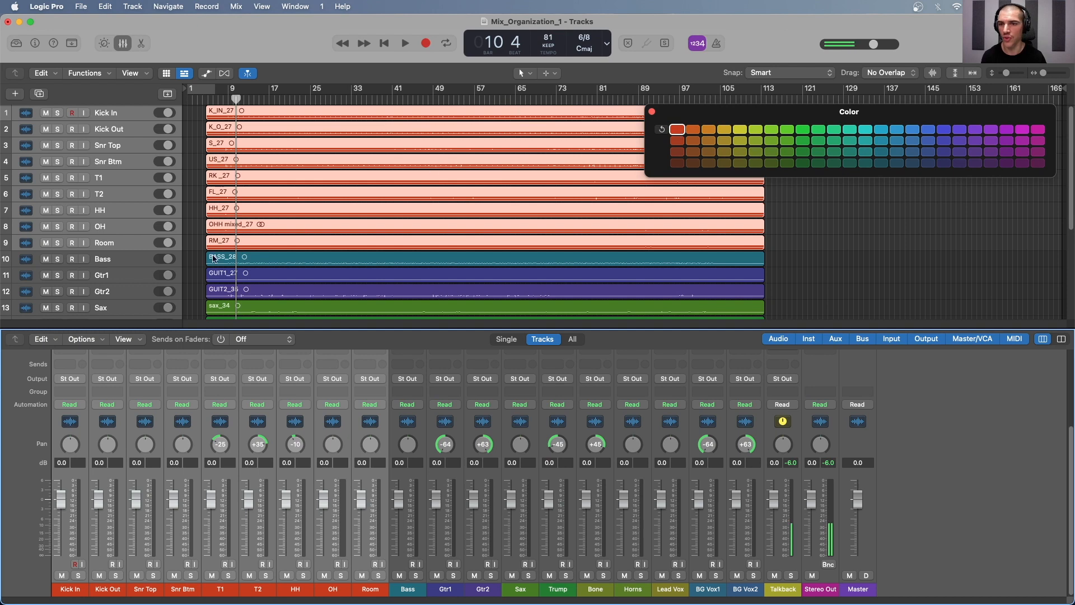
# - Color the Bass track bright blue-violet and both guitar tracks, Gtr1 and Gtr2, bright light blue
pyautogui.click(136, 261)
pyautogui.click(960, 129)
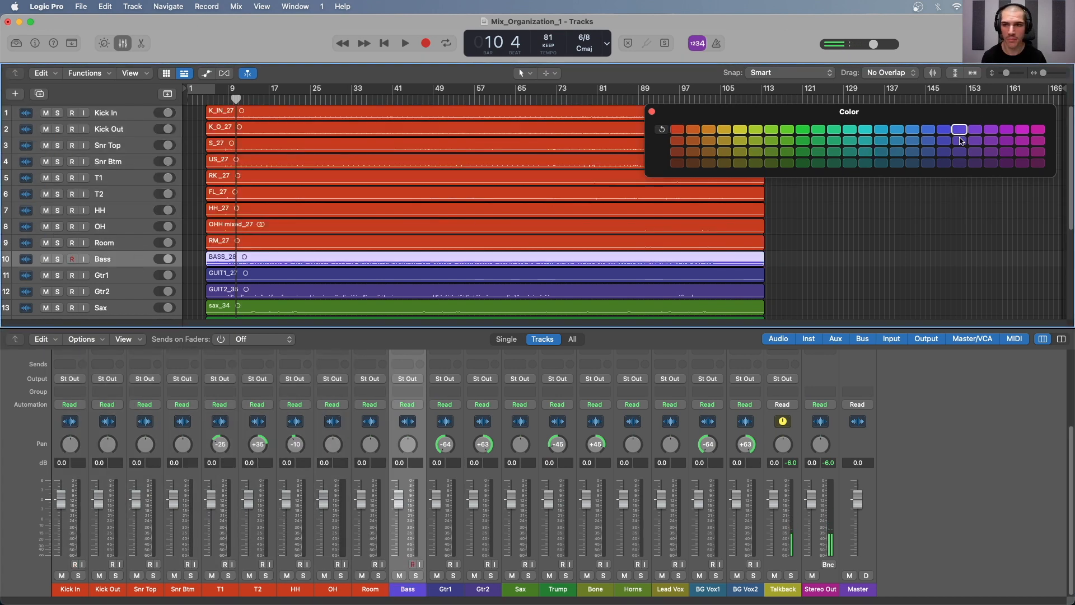
pyautogui.click(130, 276)
pyautogui.keyDown('shift'); pyautogui.click(125, 289); pyautogui.keyUp('shift')
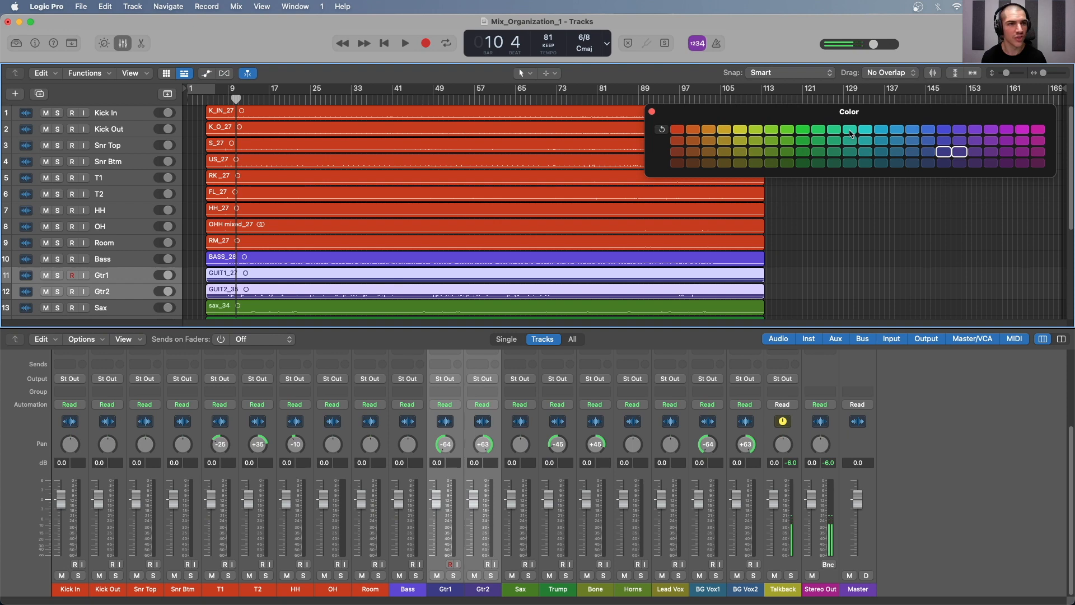
pyautogui.click(865, 129)
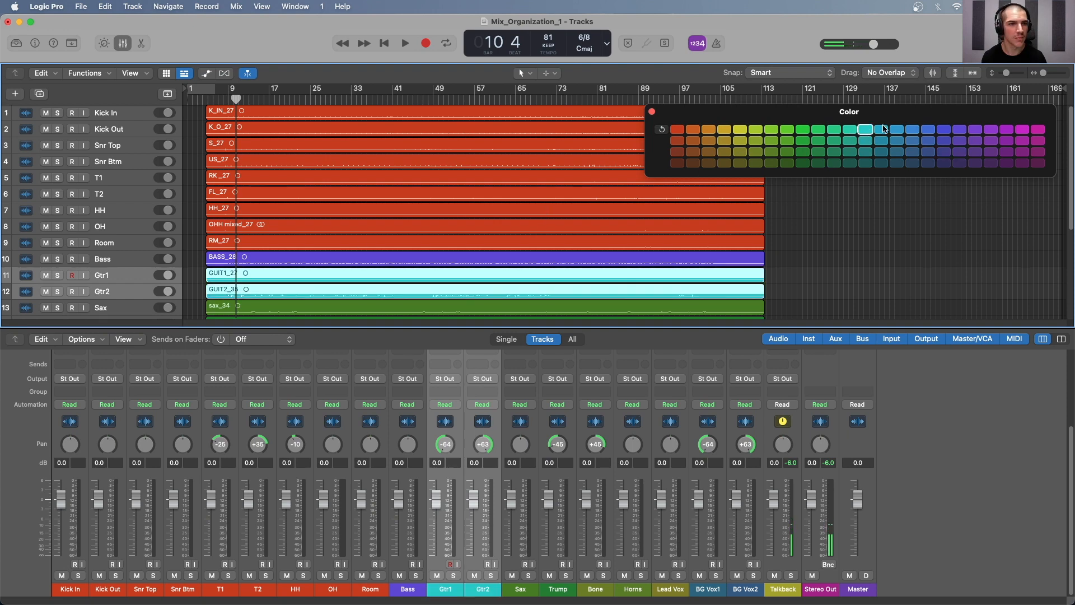
pyautogui.click(881, 130)
# - Color the four horn tracks, Sax, Trump, Bone and Horns, golden yellow
pyautogui.scroll(-3, 321, 231)
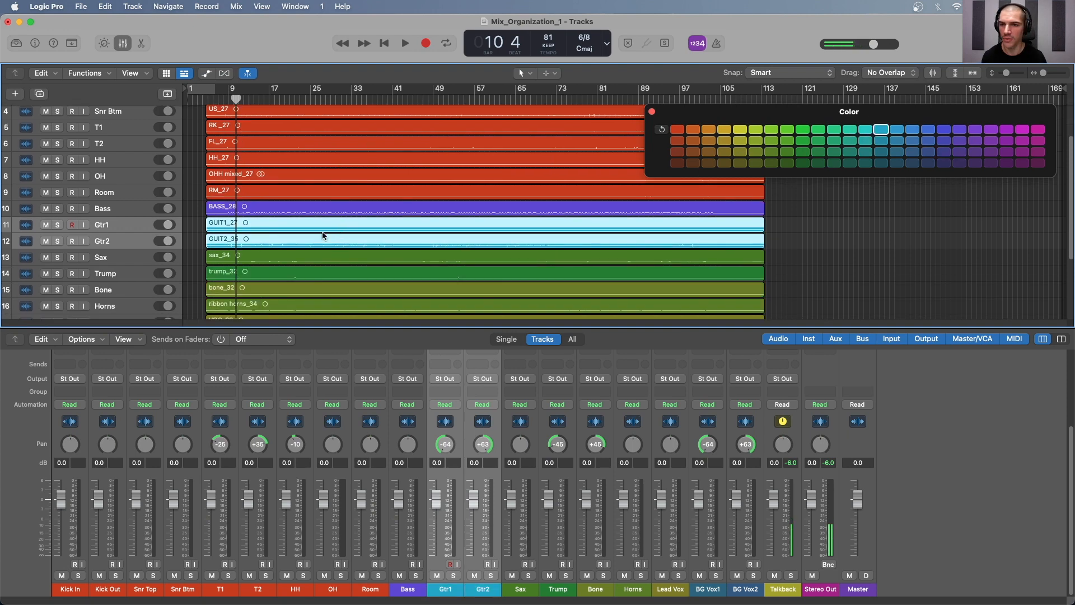
pyautogui.click(111, 259)
pyautogui.keyDown('shift'); pyautogui.click(119, 307); pyautogui.keyUp('shift')
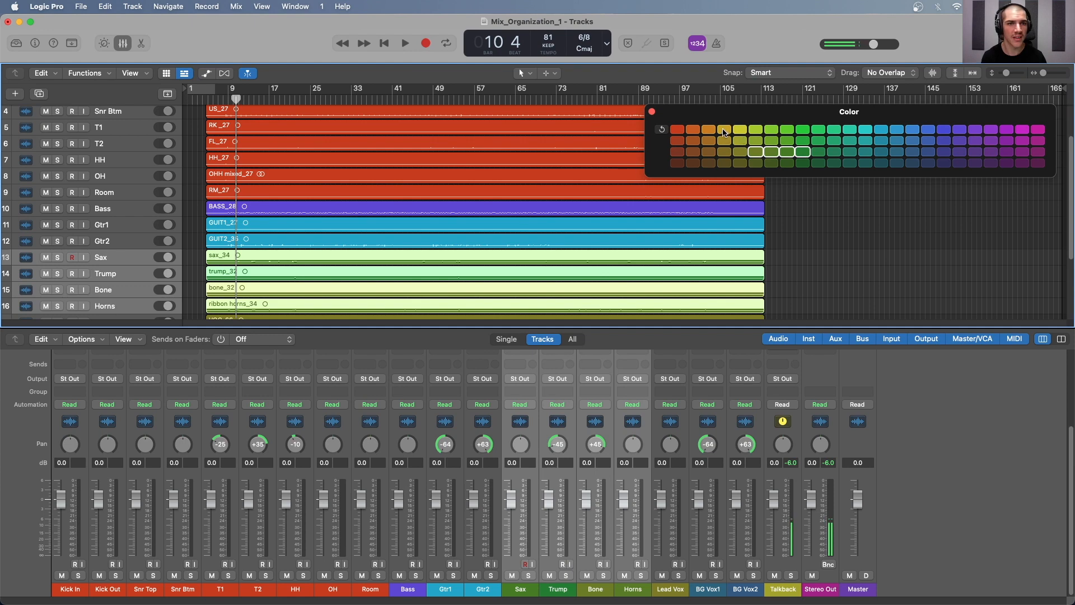
pyautogui.click(724, 130)
# - Color the Lead Vox track dark green and the BG Vox1 and BG Vox2 tracks a lighter medium green
pyautogui.scroll(-4, 409, 213)
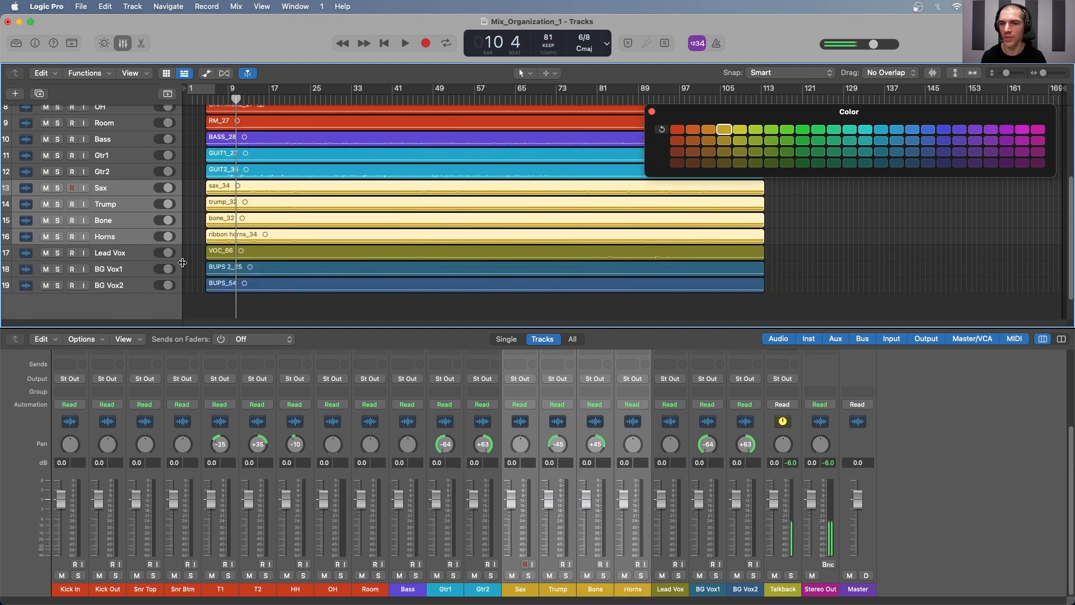
pyautogui.click(133, 253)
pyautogui.click(803, 163)
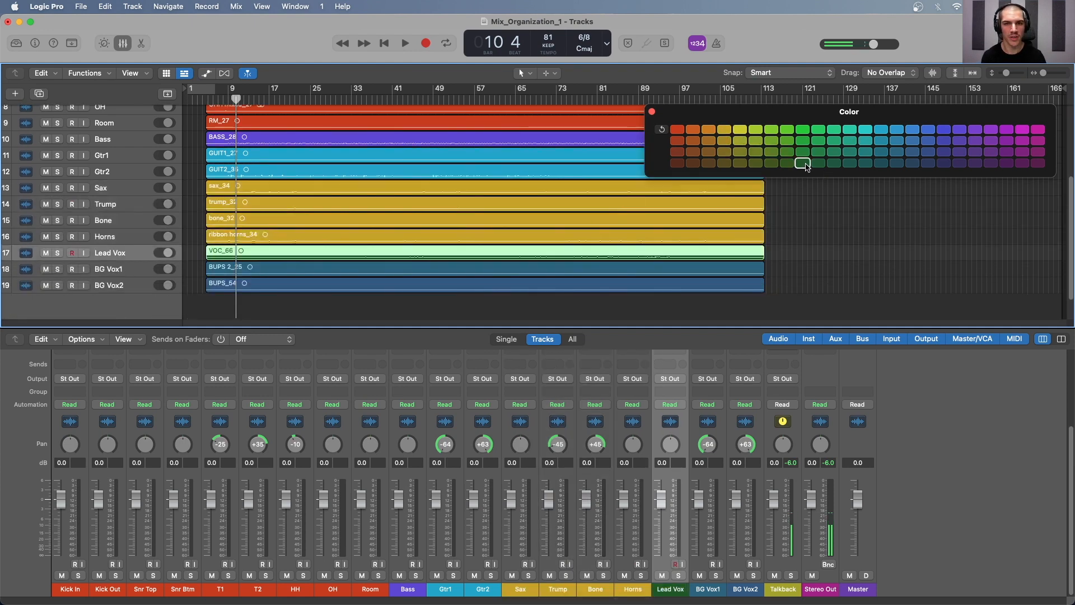
pyautogui.click(114, 274)
pyautogui.keyDown('shift'); pyautogui.click(118, 286); pyautogui.keyUp('shift')
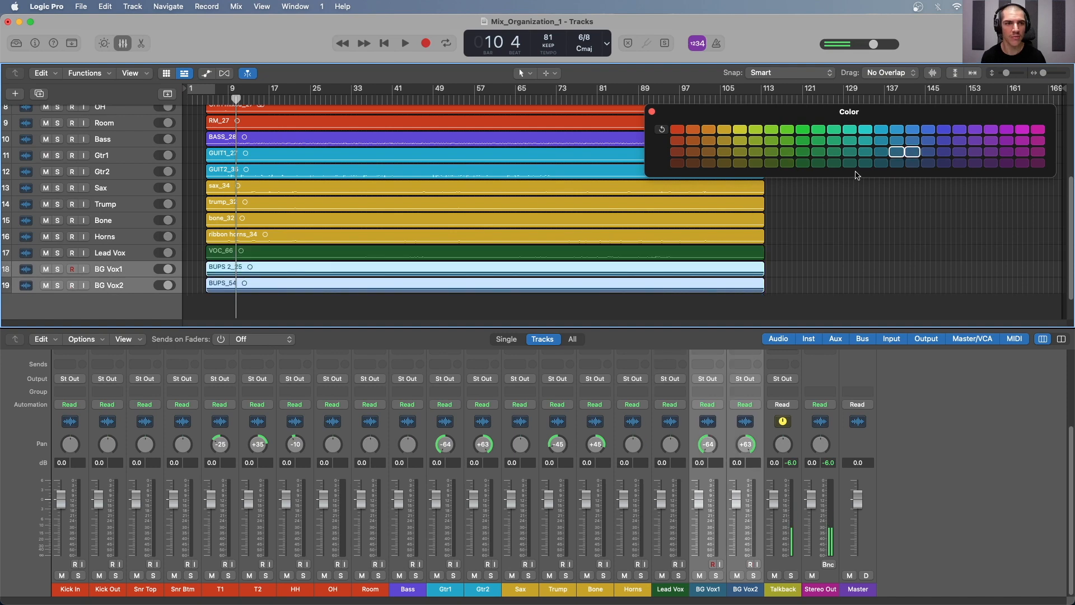
pyautogui.click(819, 153)
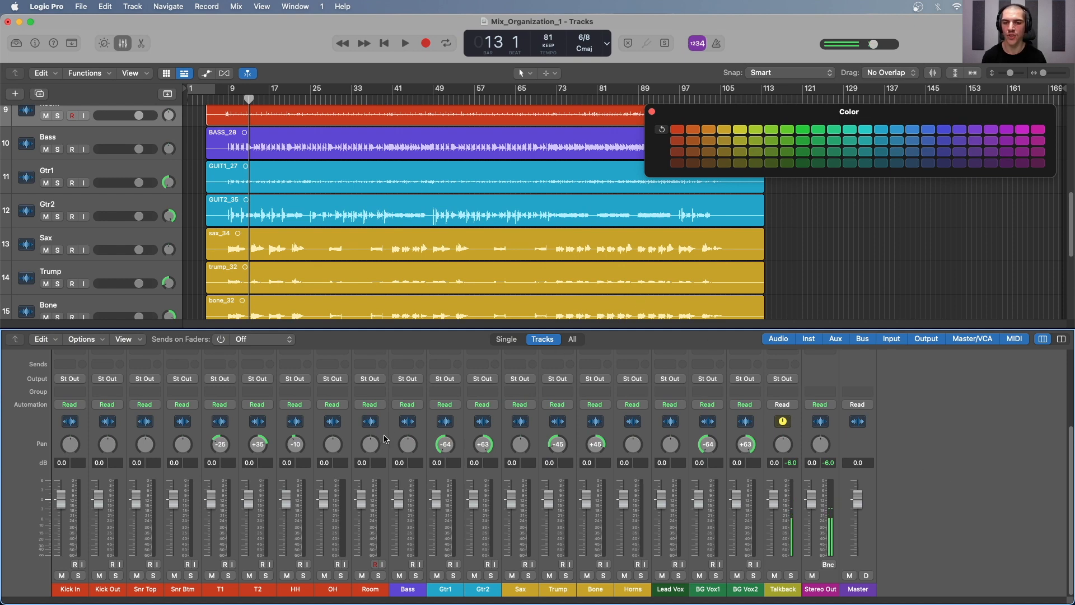
# - Route the output of all the drum channels, from Kick In to Room, to Bus 1
pyautogui.click(385, 437)
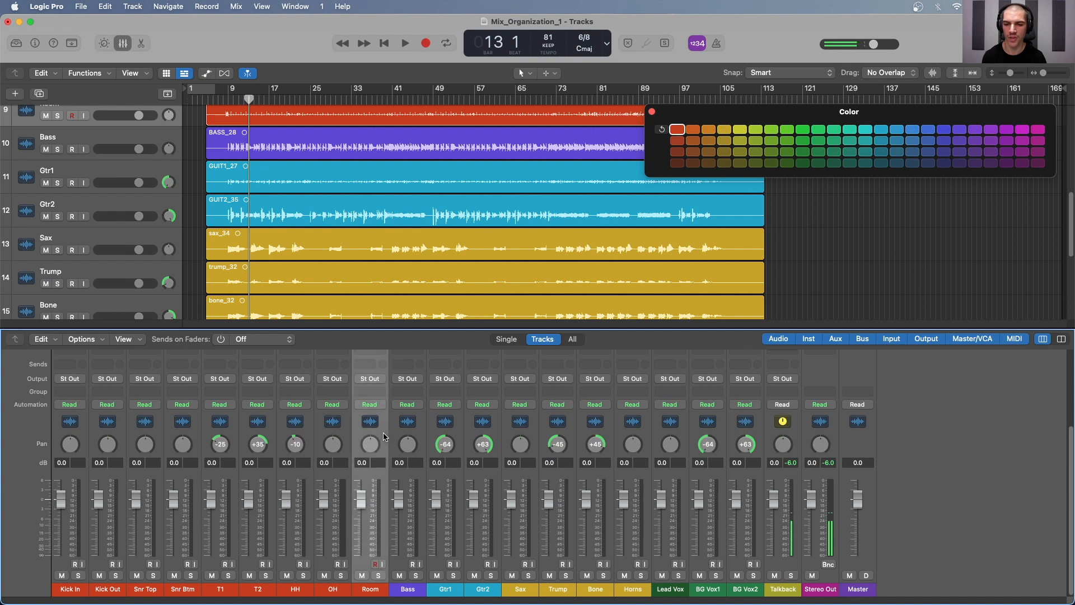
pyautogui.keyDown('shift'); pyautogui.click(82, 442); pyautogui.keyUp('shift')
pyautogui.click(70, 379)
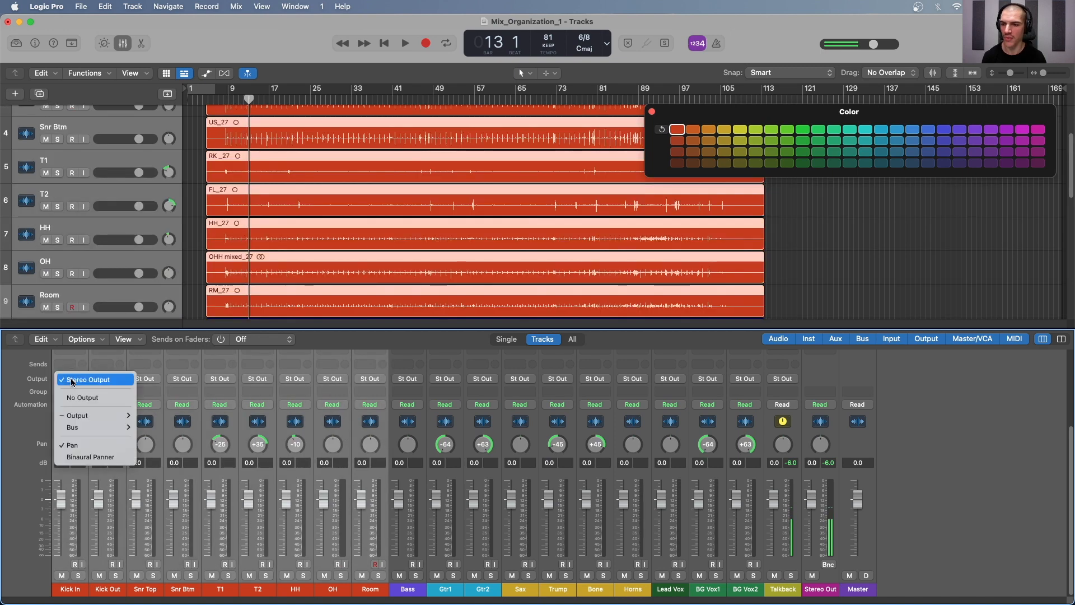
pyautogui.moveTo(78, 429)
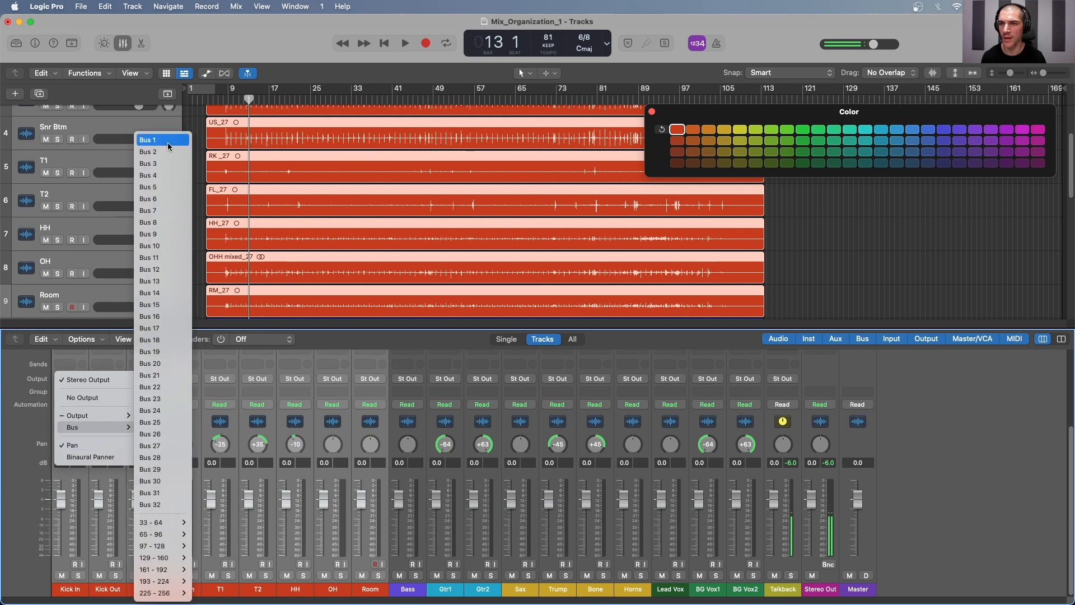
pyautogui.click(159, 141)
# - Route the output of the Bass channel to Bus 2
pyautogui.click(420, 435)
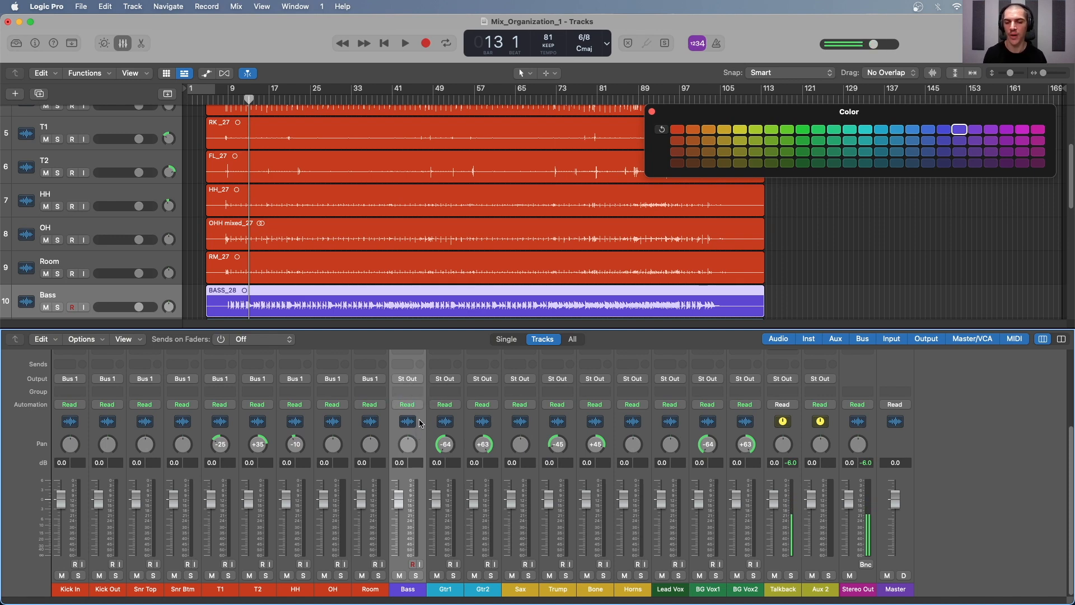
pyautogui.click(407, 379)
pyautogui.moveTo(426, 428)
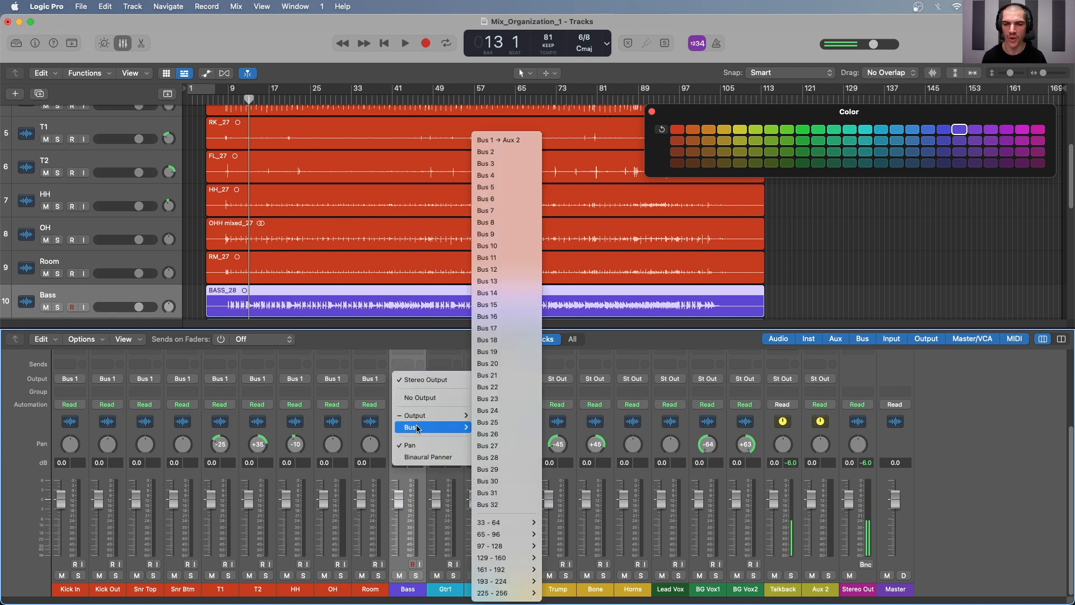
pyautogui.click(516, 159)
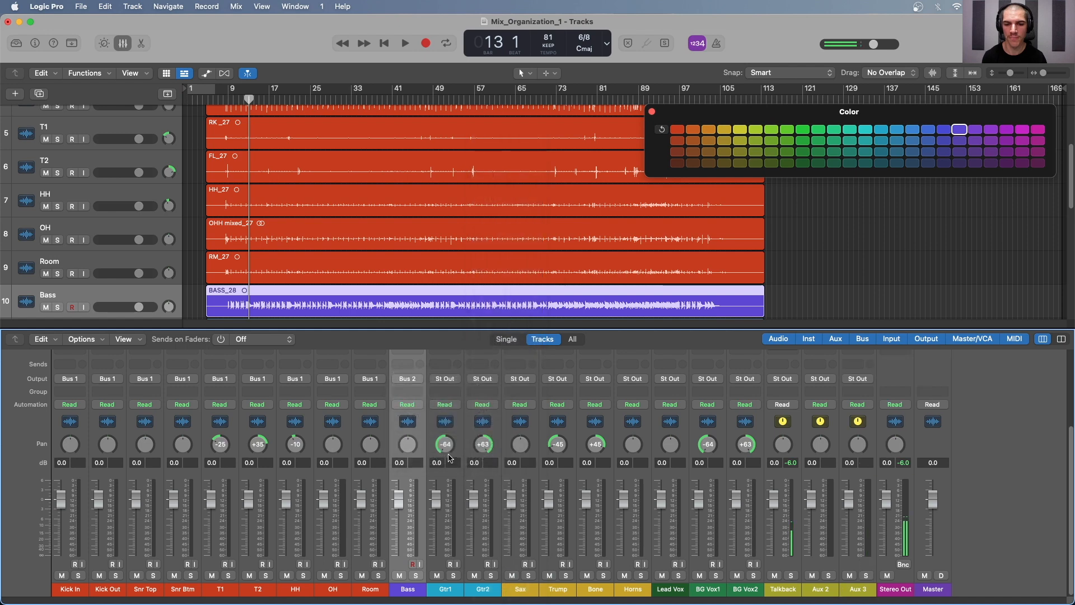
# - Route the outputs of the Gtr1 and Gtr2 channels to Bus 3
pyautogui.click(449, 391)
pyautogui.click(447, 381)
pyautogui.moveTo(487, 427)
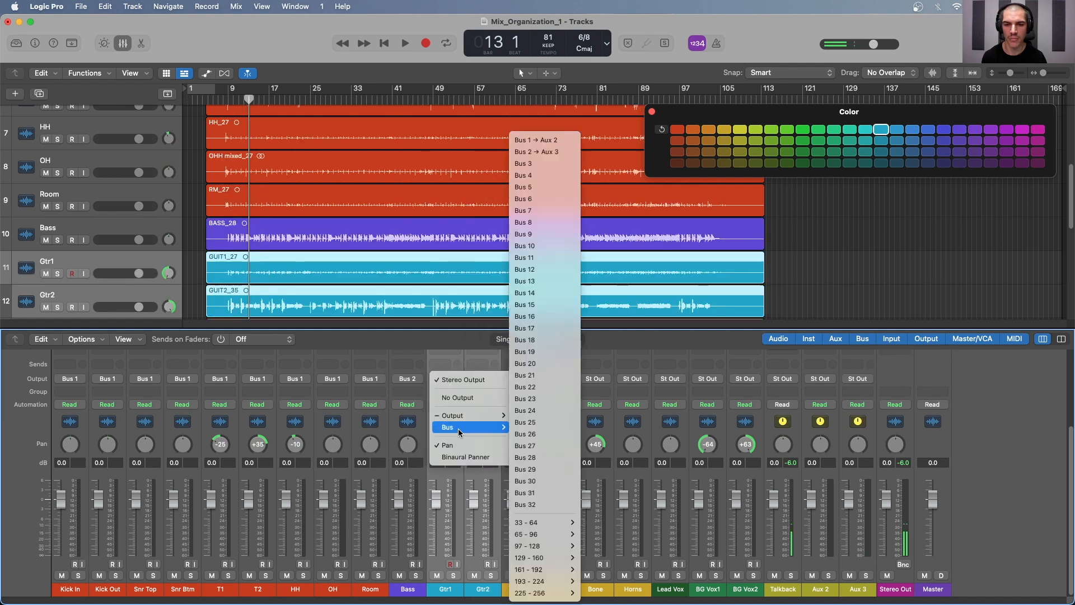
pyautogui.click(555, 163)
# - Route the outputs of the Sax, Trump, Bone and Horns channels to Bus 4
pyautogui.click(524, 379)
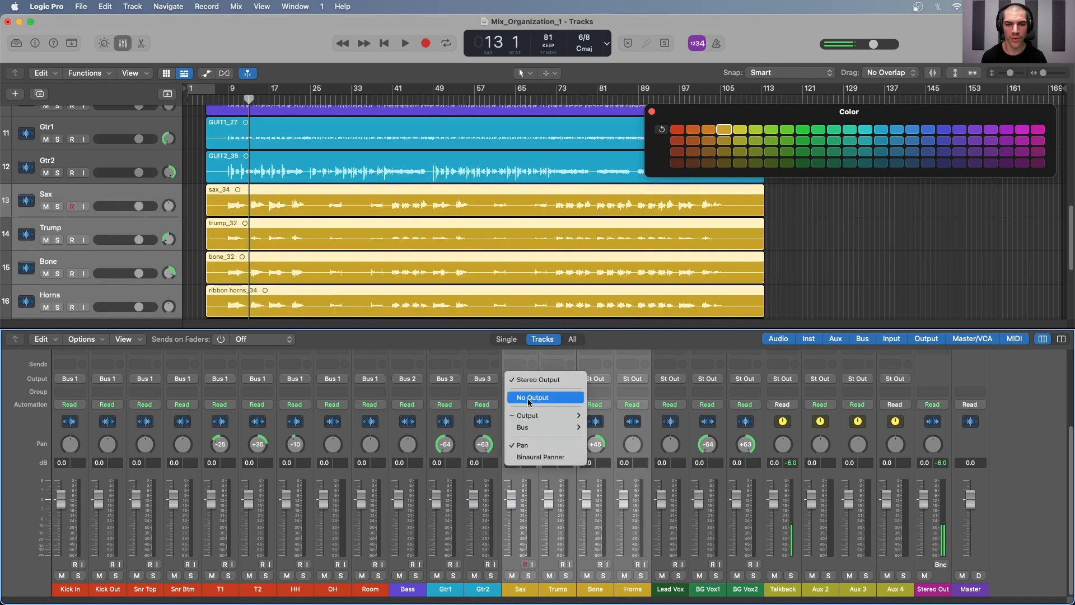
pyautogui.moveTo(537, 427)
pyautogui.click(598, 175)
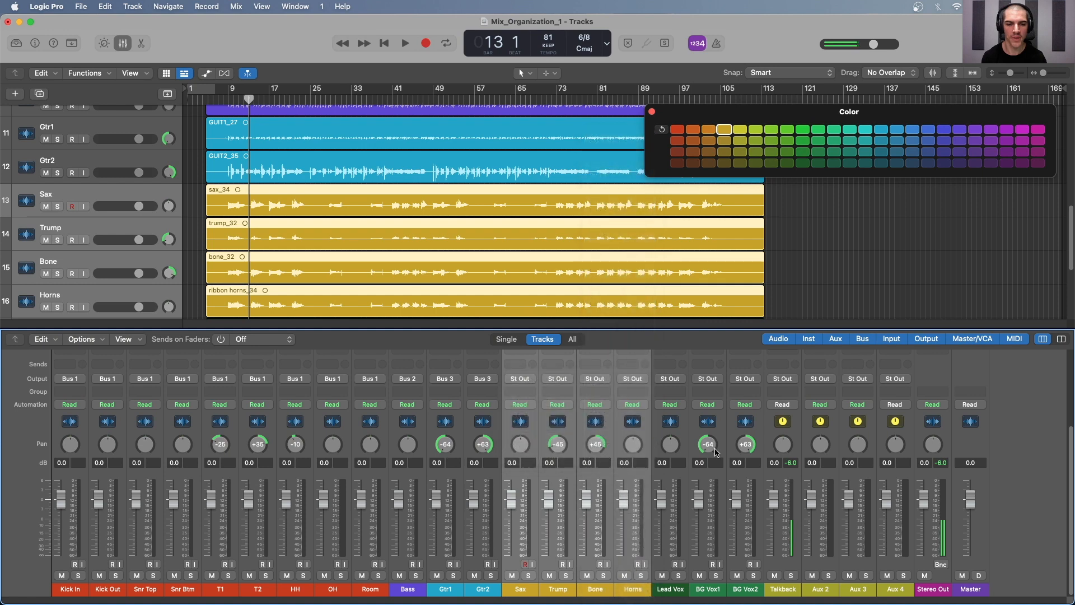
# - Route the outputs of the Lead Vox, BG Vox1 and BG Vox2 channels to Bus 5
pyautogui.click(681, 432)
pyautogui.keyDown('shift'); pyautogui.click(760, 435); pyautogui.keyUp('shift')
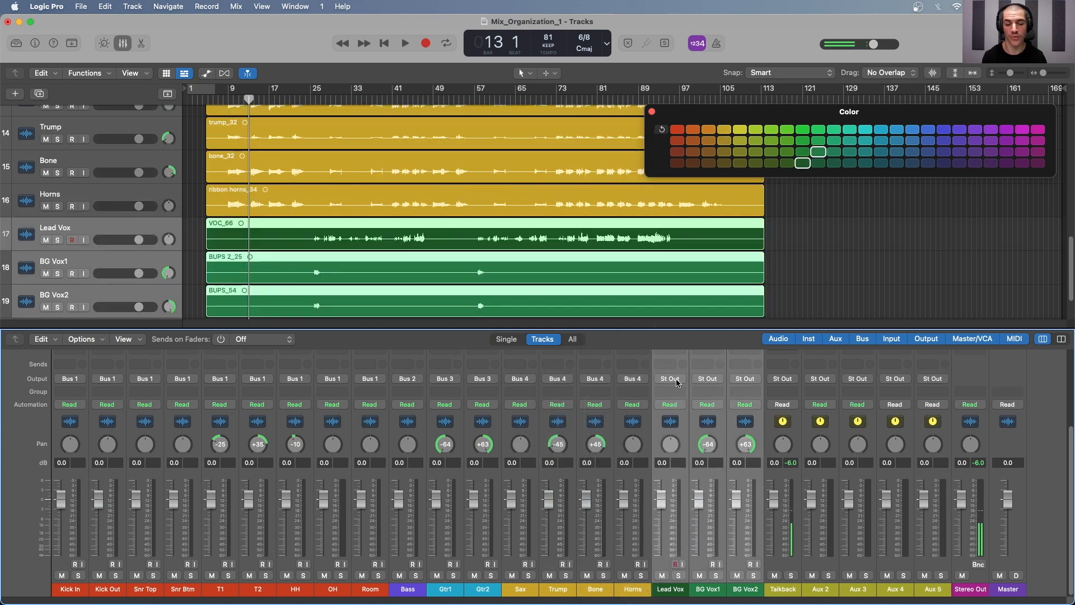
pyautogui.click(679, 382)
pyautogui.moveTo(675, 432)
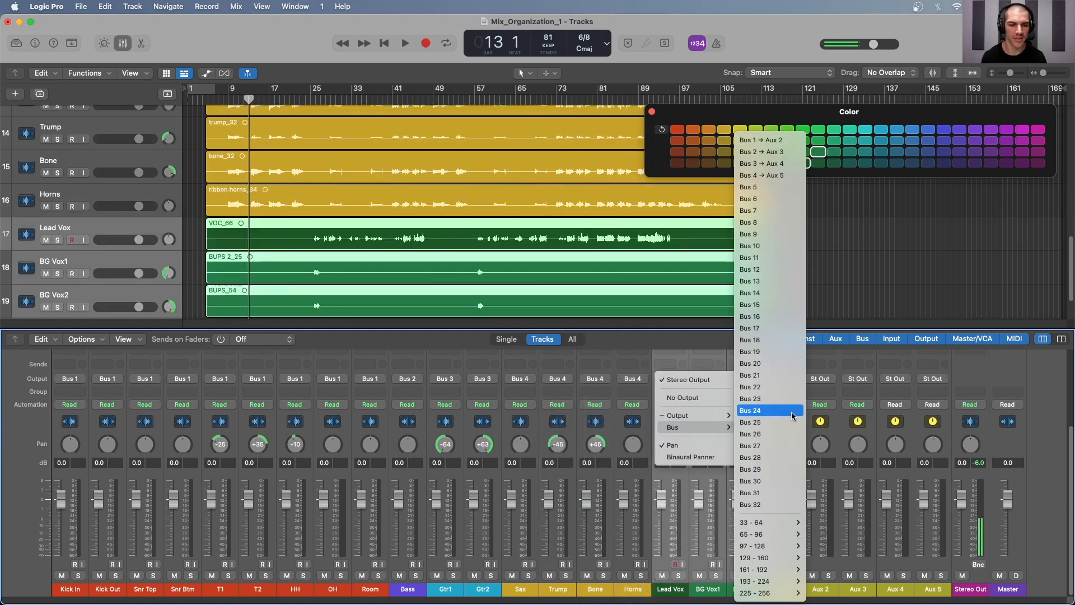
pyautogui.click(771, 187)
# - Rename the channels Aux 2 through Aux 6 as Drums, Bass, Gtrs, Horns and Vox
pyautogui.doubleClick(828, 595)
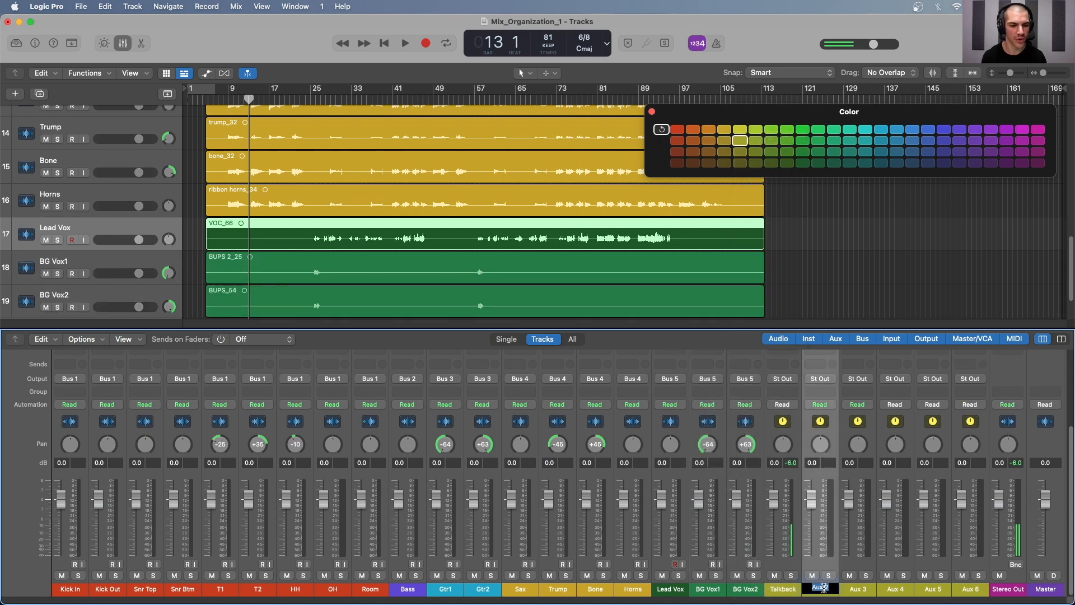
pyautogui.write('Drums')
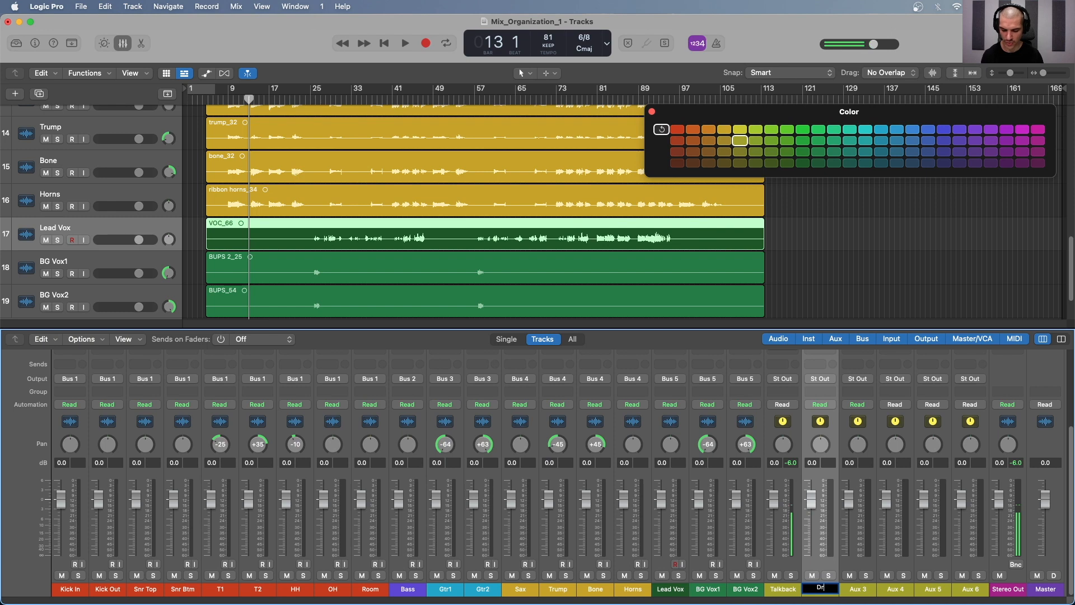
pyautogui.press('Tab')
pyautogui.write('Bass')
pyautogui.press('Tab')
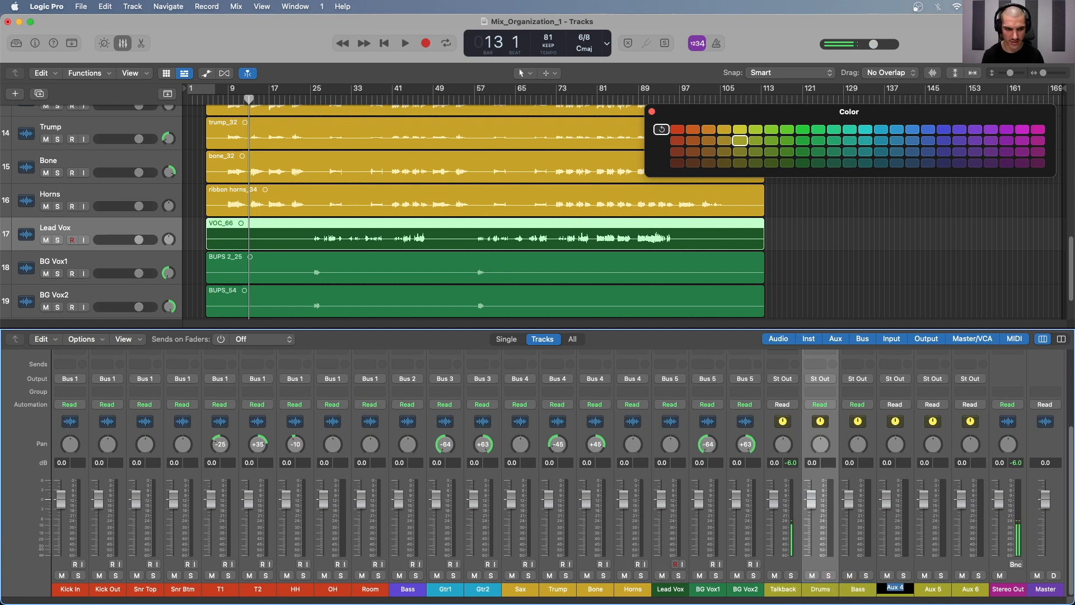
pyautogui.write('Gtrs')
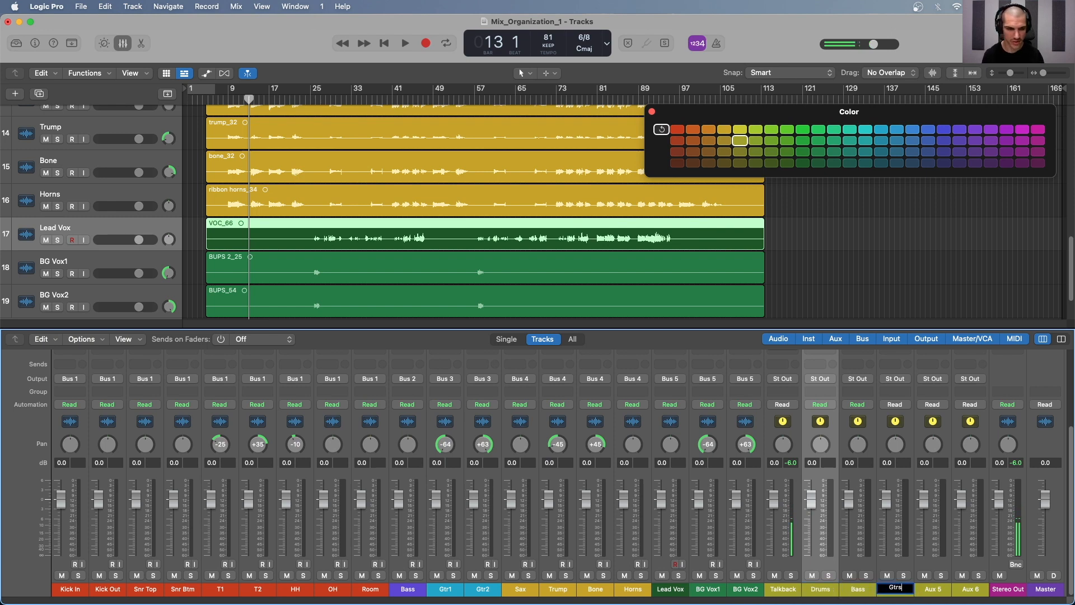
pyautogui.press('Tab')
pyautogui.write('Horns')
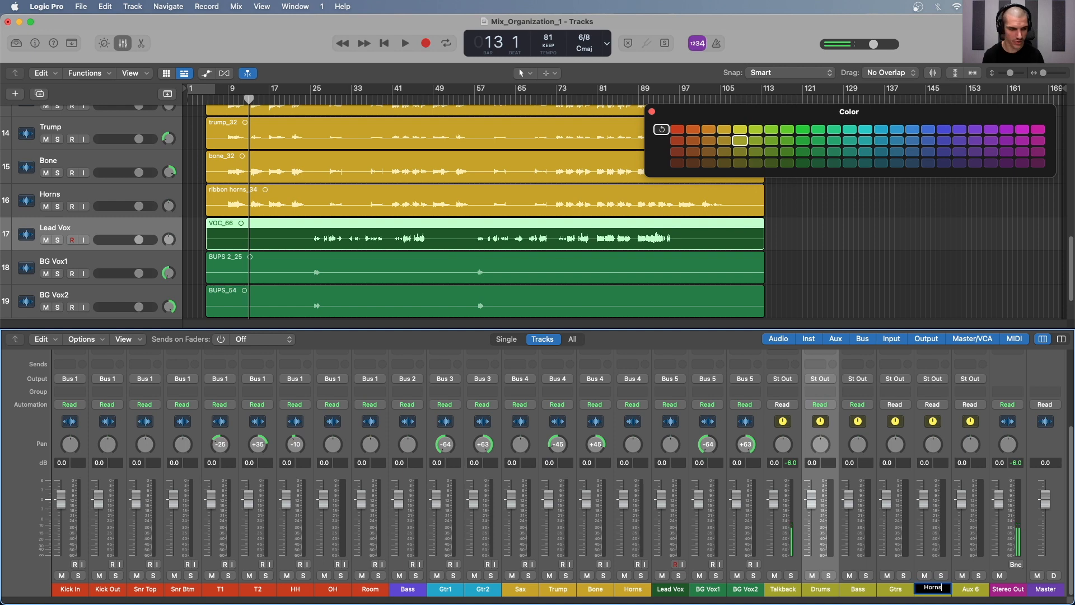
pyautogui.press('Tab')
pyautogui.write('V')
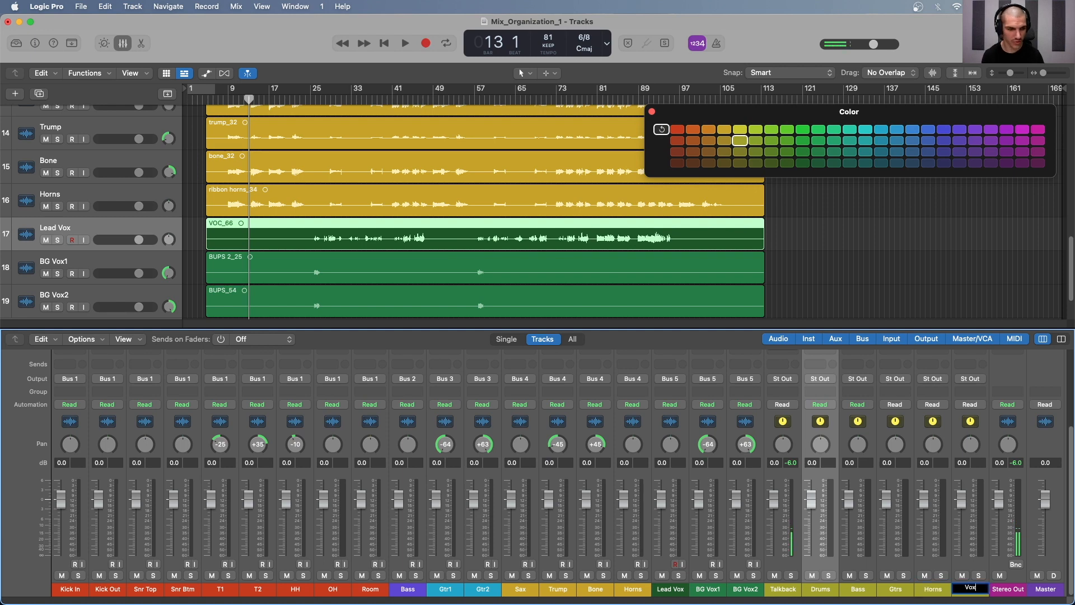
pyautogui.press('Return')
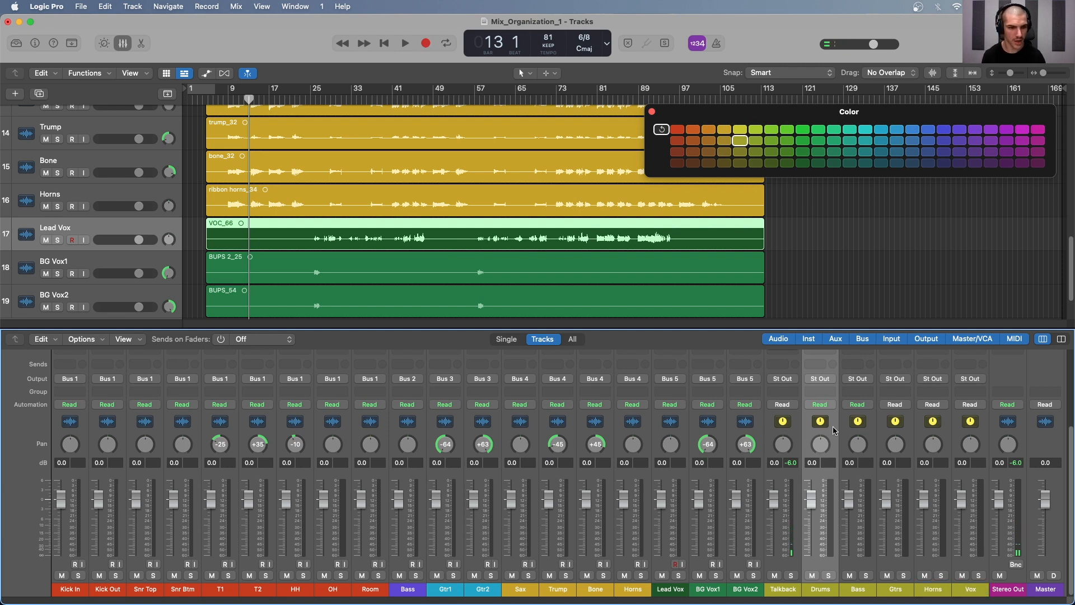
# - Color the Drums aux channel red, Bass purple, Gtrs light blue, Horns golden yellow and Vox dark green to match their instrument groups
pyautogui.click(678, 130)
pyautogui.press('Right')
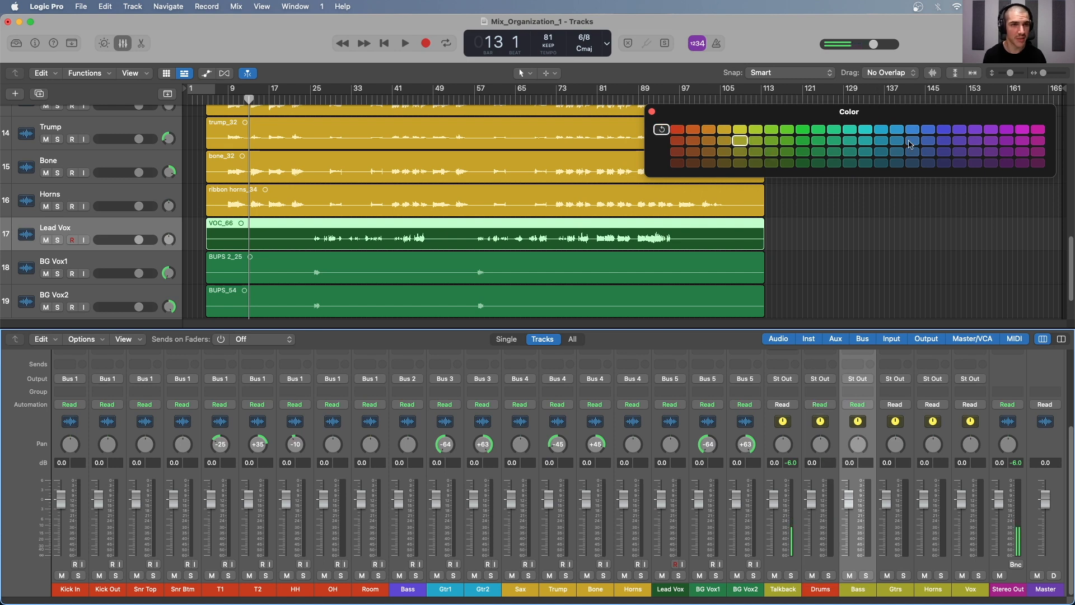
pyautogui.click(944, 130)
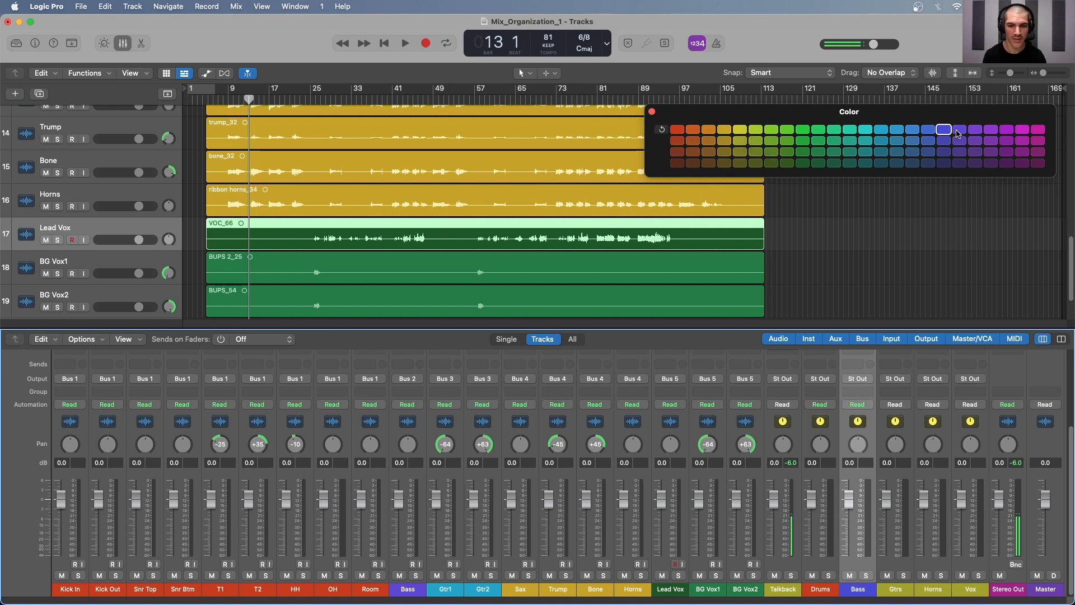
pyautogui.click(960, 131)
pyautogui.press('Right')
pyautogui.click(882, 130)
pyautogui.press('Right')
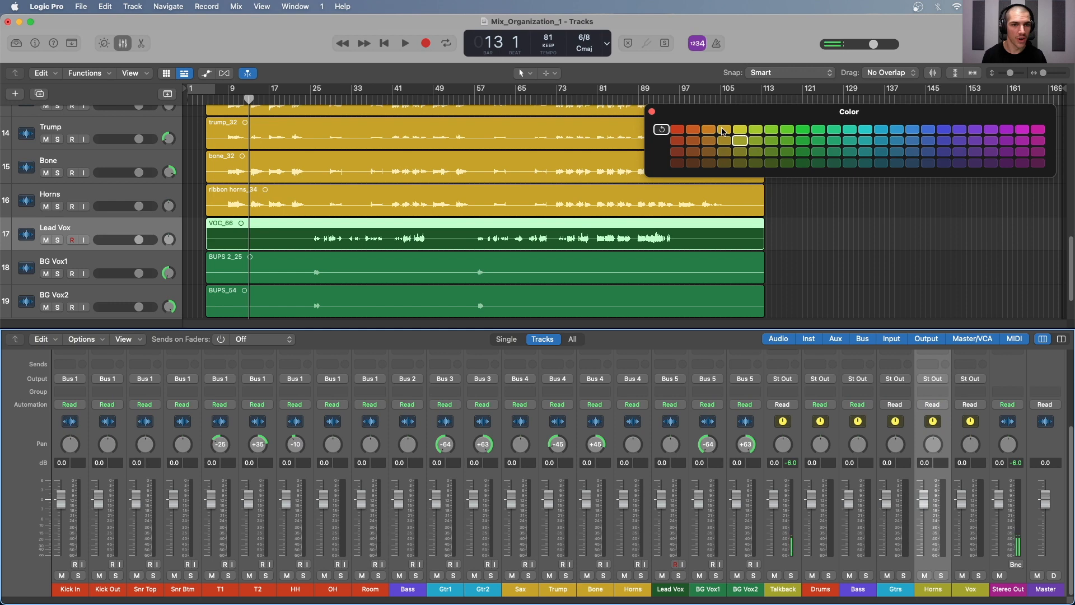
pyautogui.click(724, 129)
pyautogui.press('Right')
pyautogui.click(818, 163)
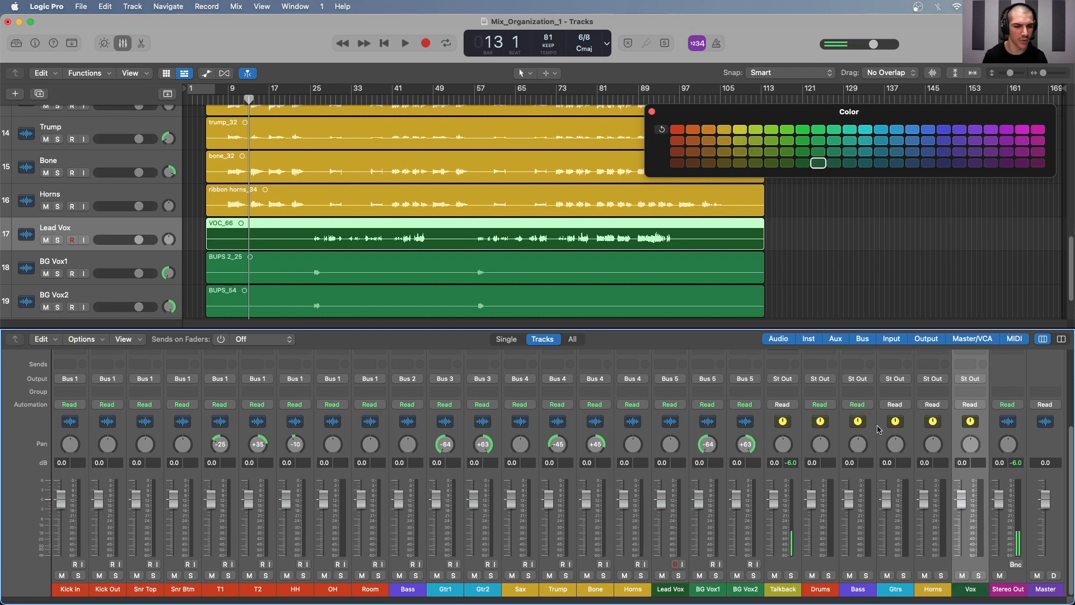
# - Create arrangement tracks for the Drums, Bass, Gtrs, Horns and Vox aux channels
pyautogui.keyDown('shift'); pyautogui.click(830, 434); pyautogui.keyUp('shift')
pyautogui.rightClick(834, 435)
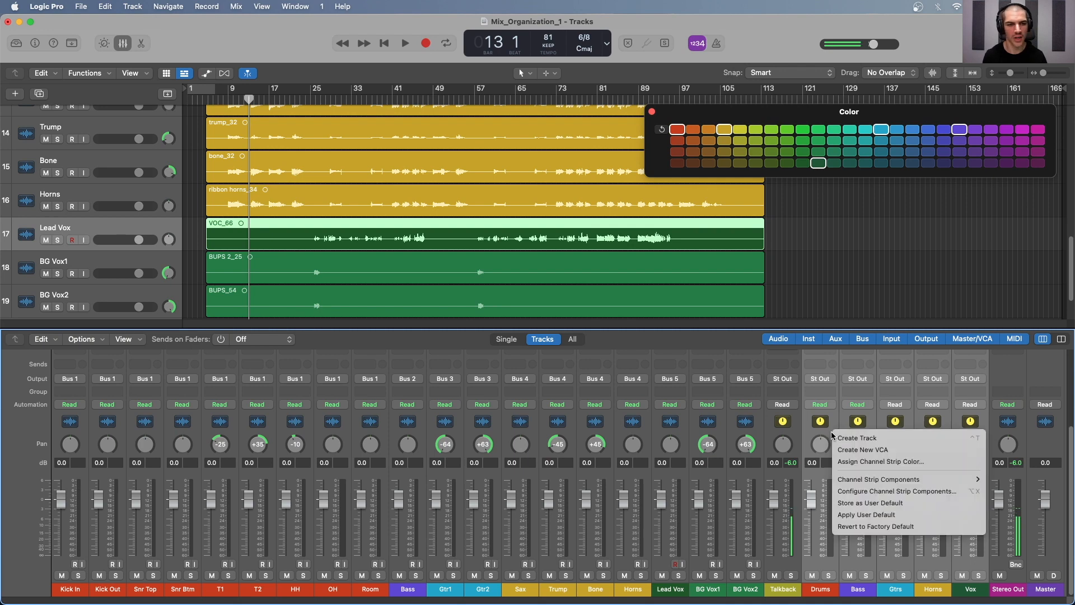
pyautogui.click(858, 440)
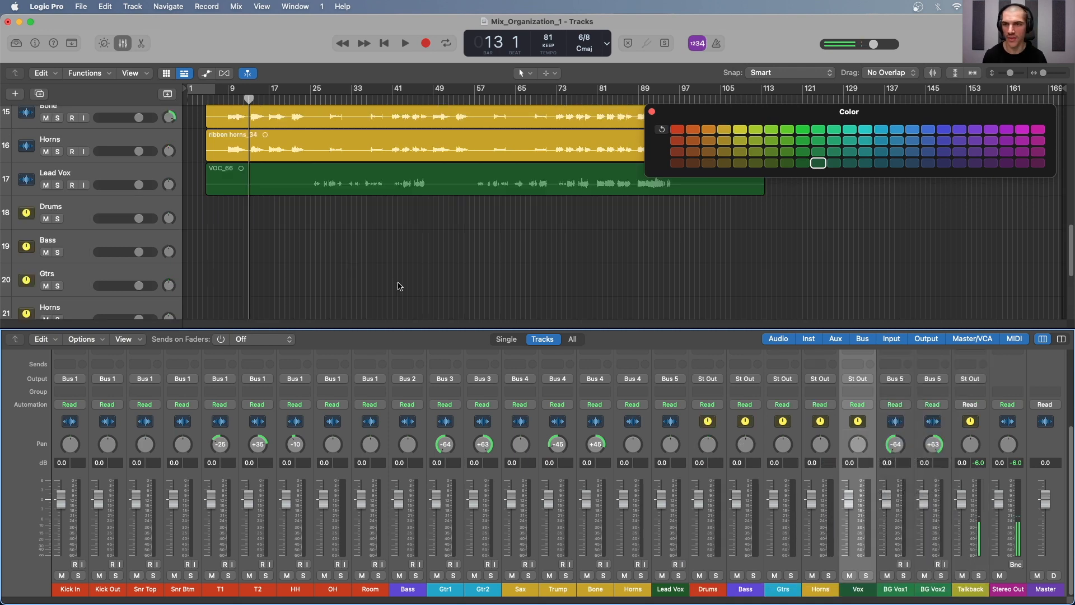
# - Enlarge the track area and move the Drums bus track directly below the Room track
pyautogui.scroll(-5, 79, 213)
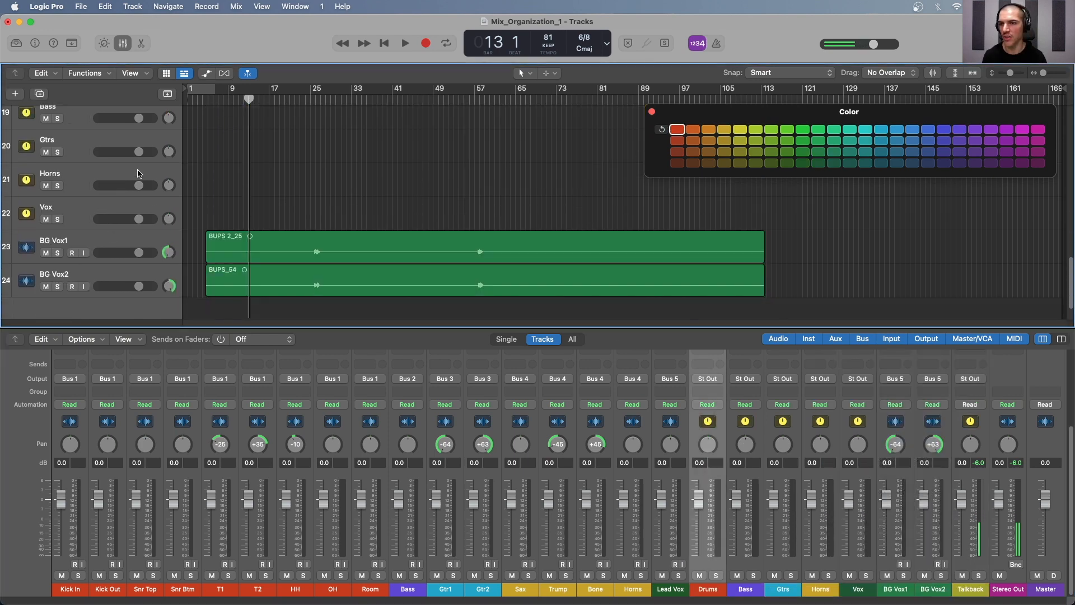
pyautogui.moveTo(159, 329); pyautogui.dragTo(168, 425)
pyautogui.scroll(5, 168, 351)
pyautogui.scroll(2, 57, 224)
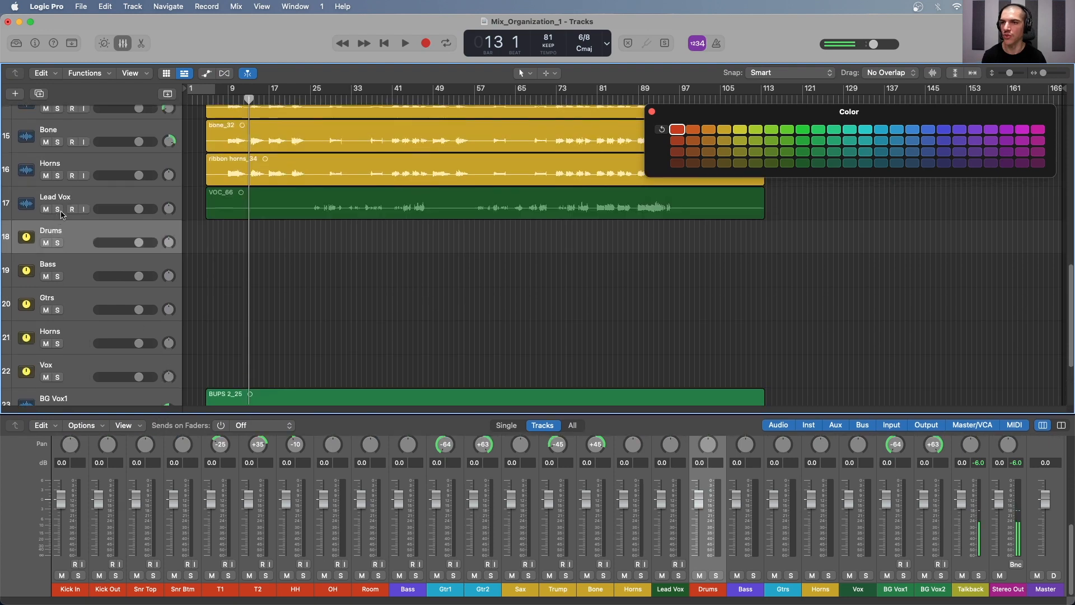
pyautogui.moveTo(76, 283); pyautogui.dragTo(104, 299)
pyautogui.scroll(3, 85, 189)
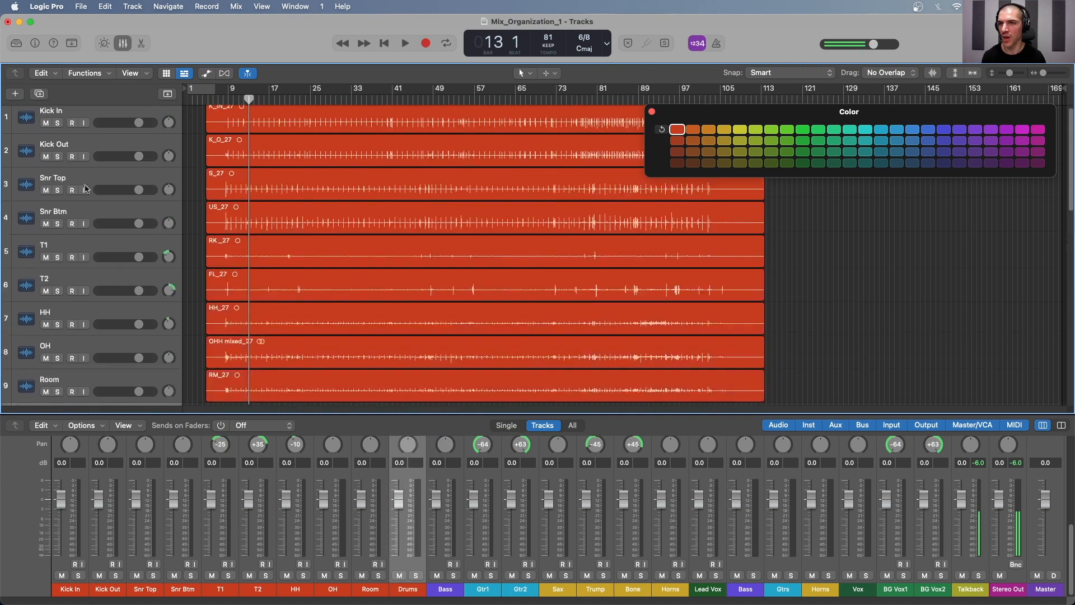
# - Examine how the drum channels from Kick In to Room are routed into the neighbouring Drums bus
pyautogui.scroll(-3, 79, 252)
pyautogui.click(90, 329)
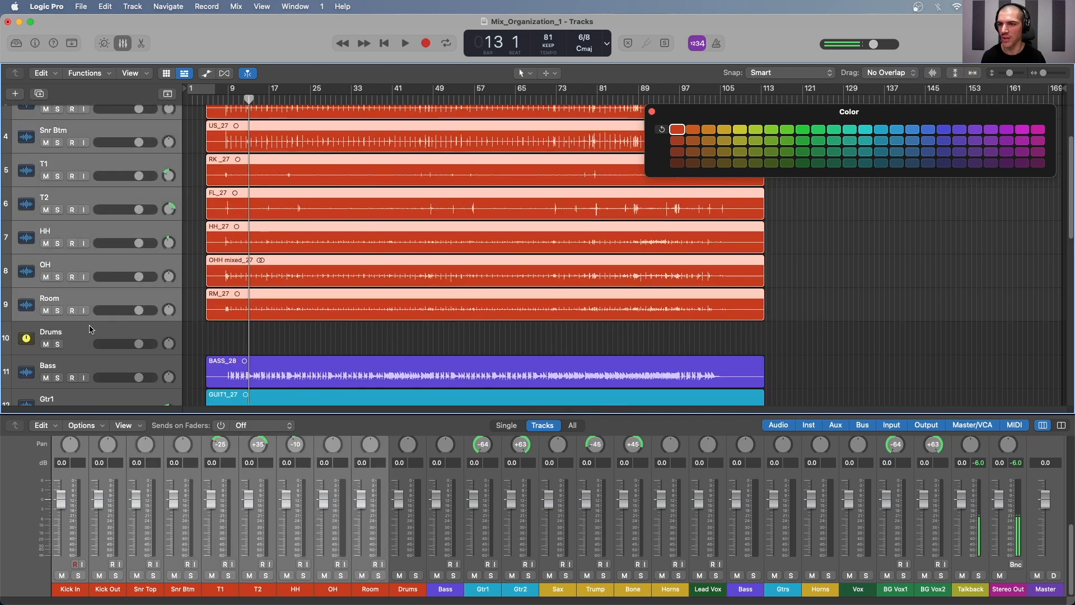
pyautogui.click(79, 343)
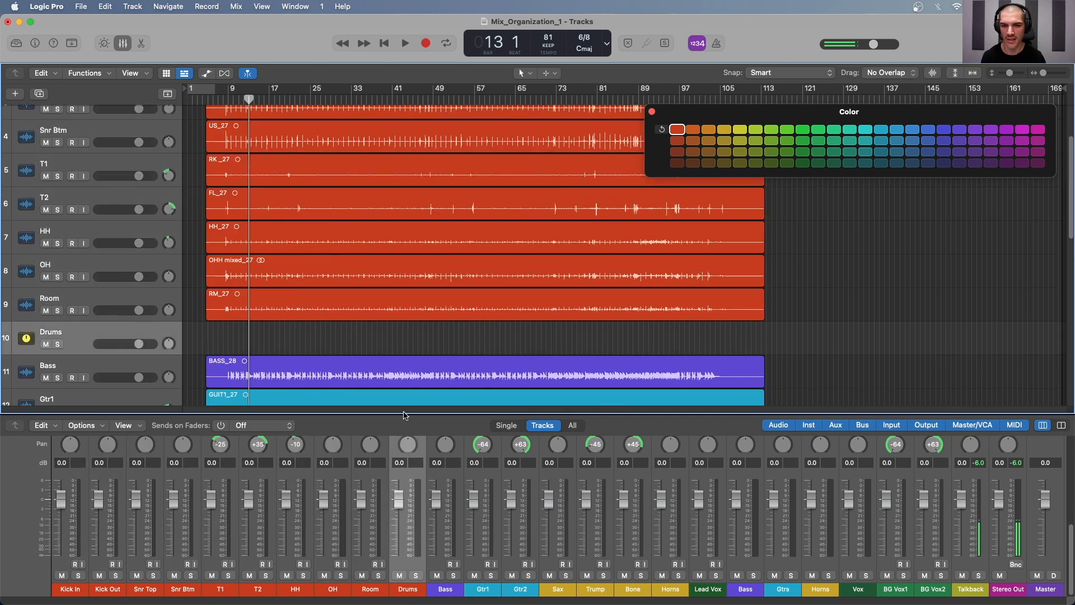
pyautogui.moveTo(406, 415); pyautogui.dragTo(406, 185)
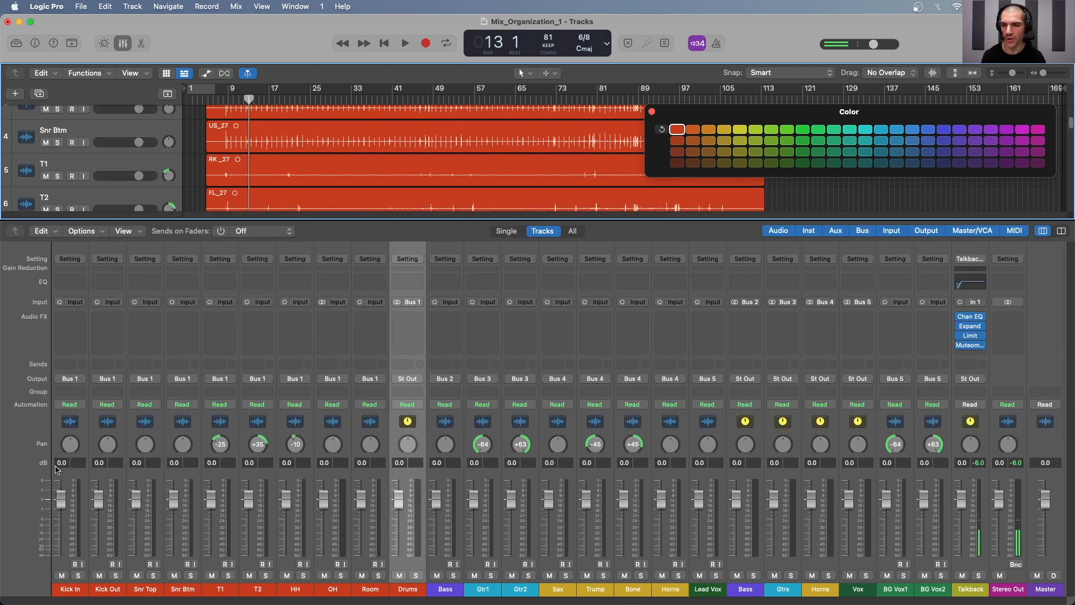
pyautogui.click(88, 440)
pyautogui.keyDown('shift'); pyautogui.click(379, 432); pyautogui.keyUp('shift')
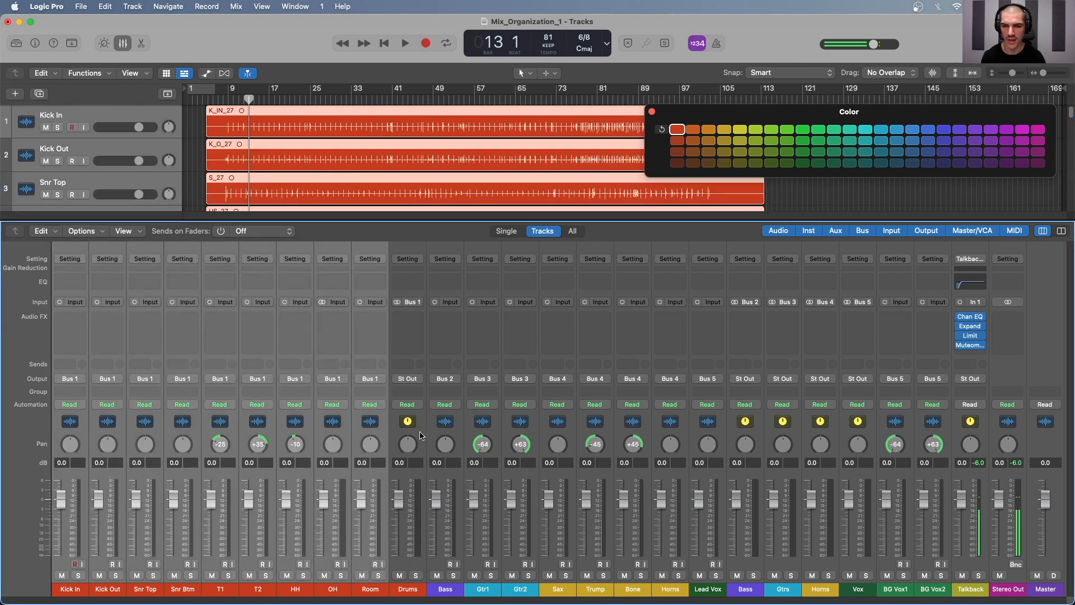
pyautogui.click(415, 428)
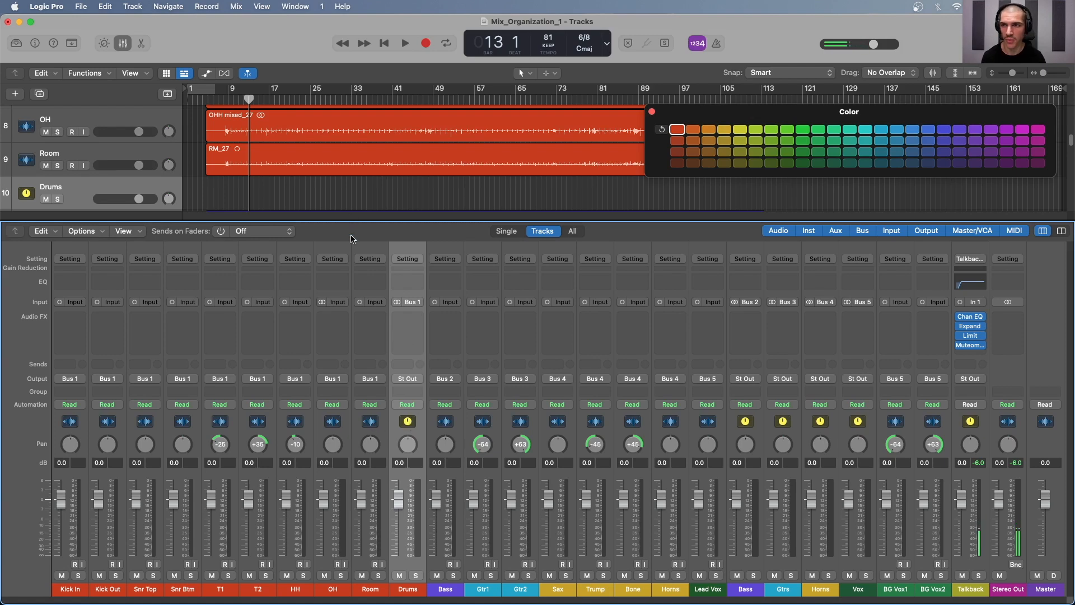
# - Enlarge the track area again and move the Bass bus track directly below the Bass audio track
pyautogui.moveTo(351, 221); pyautogui.dragTo(351, 420)
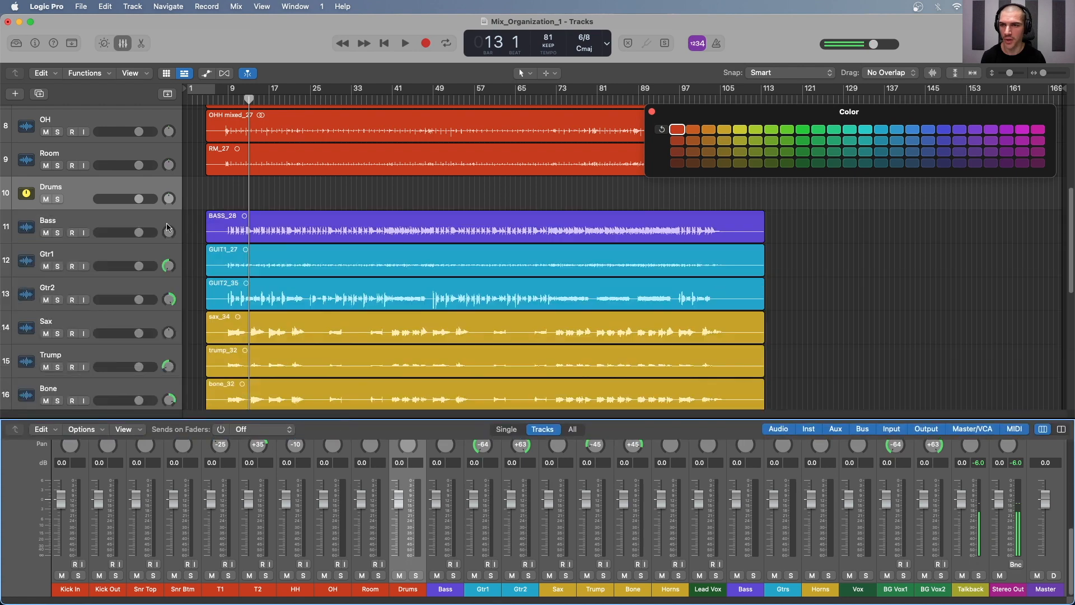
pyautogui.click(116, 225)
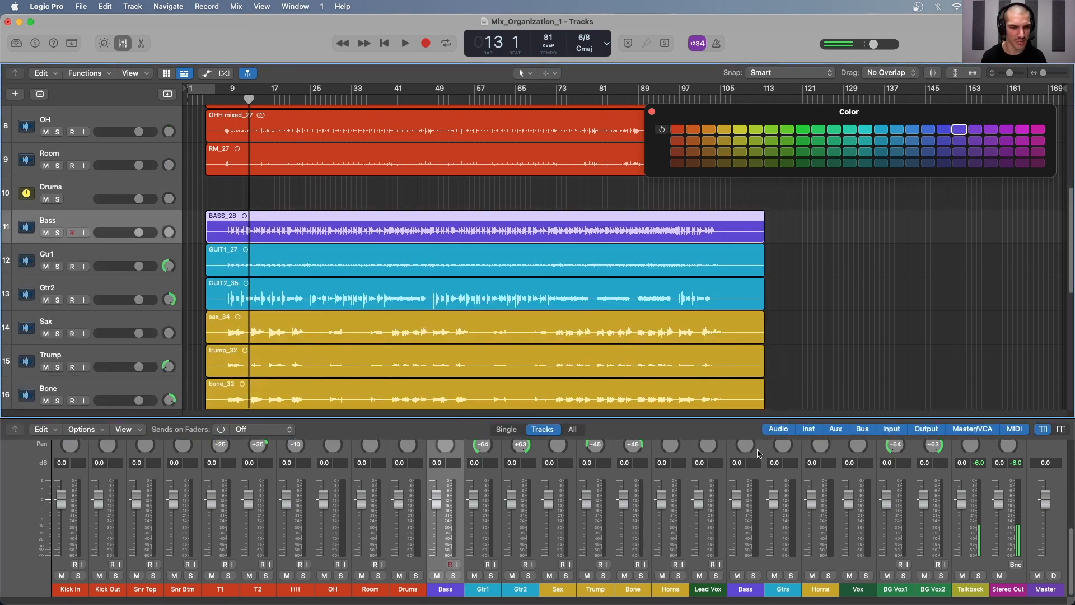
pyautogui.rightClick(759, 454)
pyautogui.click(122, 393)
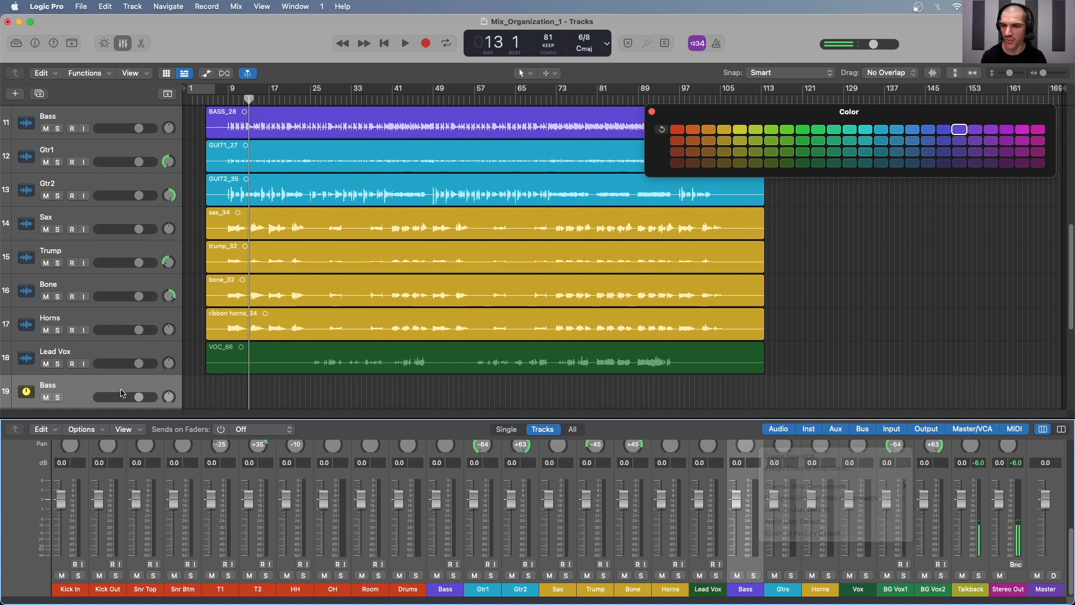
pyautogui.moveTo(122, 393); pyautogui.dragTo(87, 154)
# - Move the Gtrs bus track directly below the Gtr2 track
pyautogui.scroll(-4, 149, 190)
pyautogui.click(100, 325)
pyautogui.scroll(1, 100, 332)
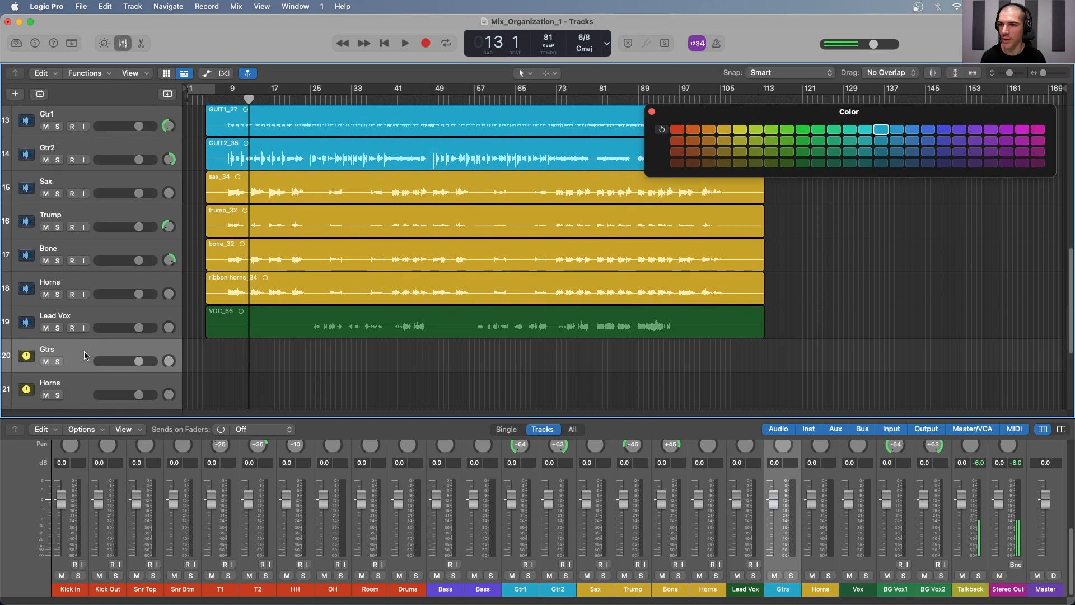
pyautogui.moveTo(86, 355); pyautogui.dragTo(86, 184)
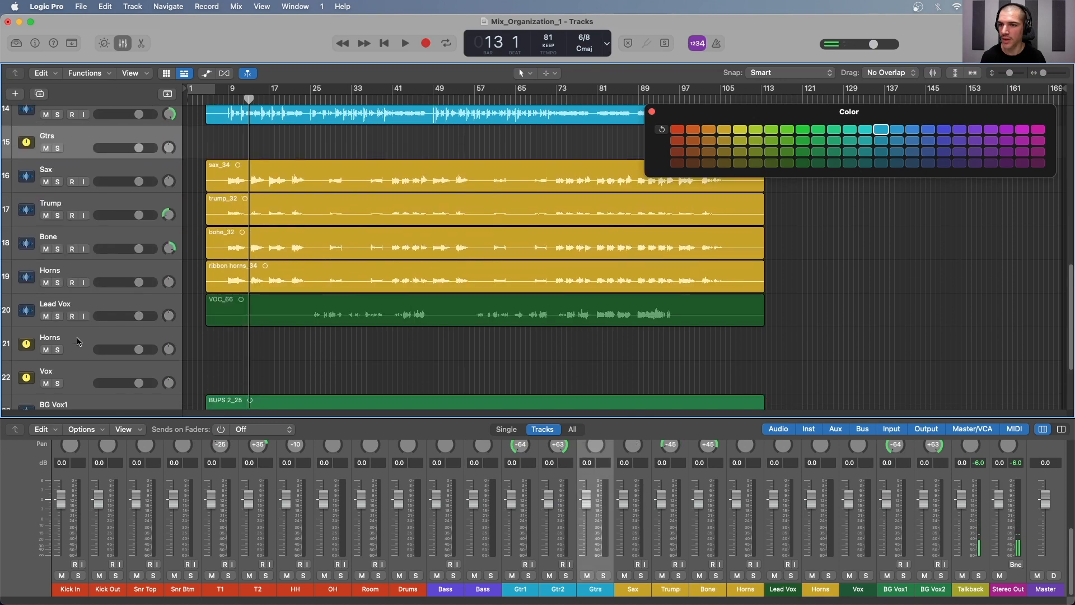
# - Move the Horns bus track below the Horns audio track and the Vox bus track below BG Vox2
pyautogui.moveTo(79, 341); pyautogui.dragTo(112, 311)
pyautogui.scroll(-2, 155, 326)
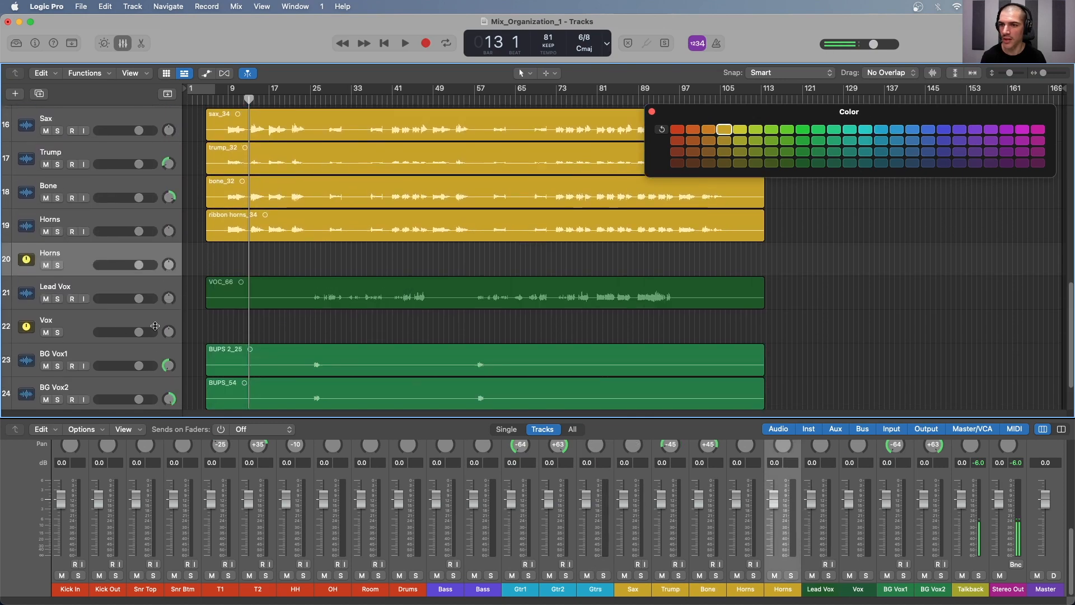
pyautogui.click(80, 324)
pyautogui.scroll(-2, 80, 323)
pyautogui.moveTo(70, 282); pyautogui.dragTo(74, 371)
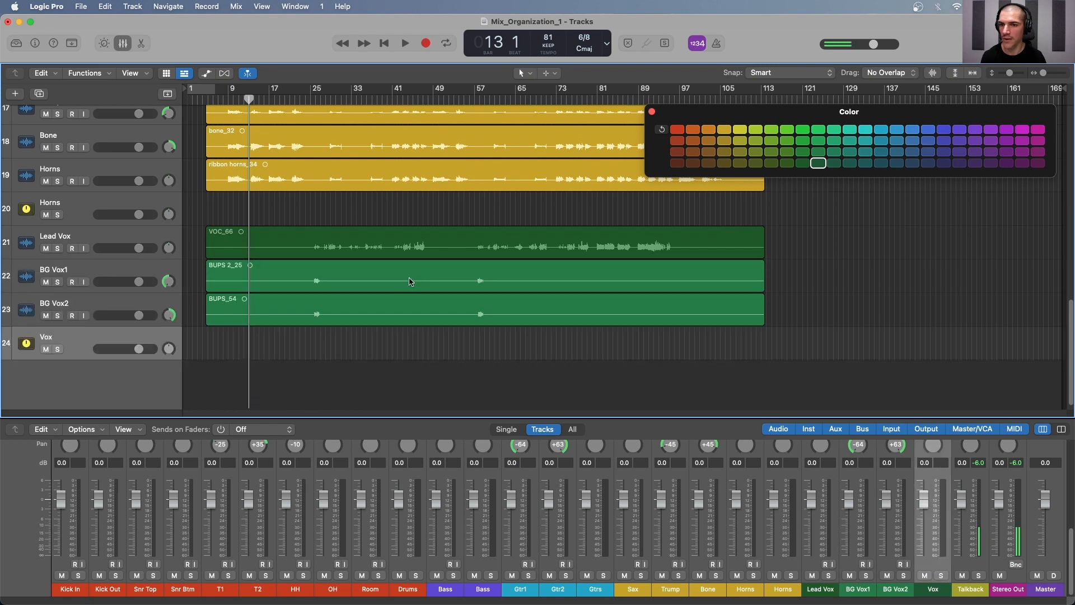
# - Enlarge the mixer and insert a mono Gain utility plug-in on all channels from Kick In through Vox at once
pyautogui.scroll(10, 452, 280)
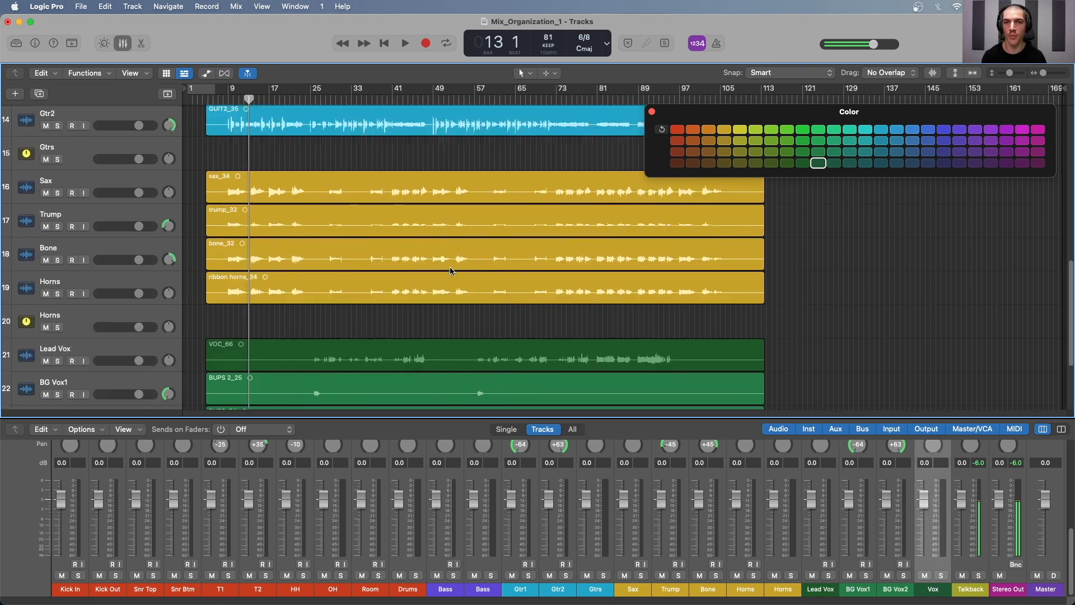
pyautogui.scroll(5, 451, 271)
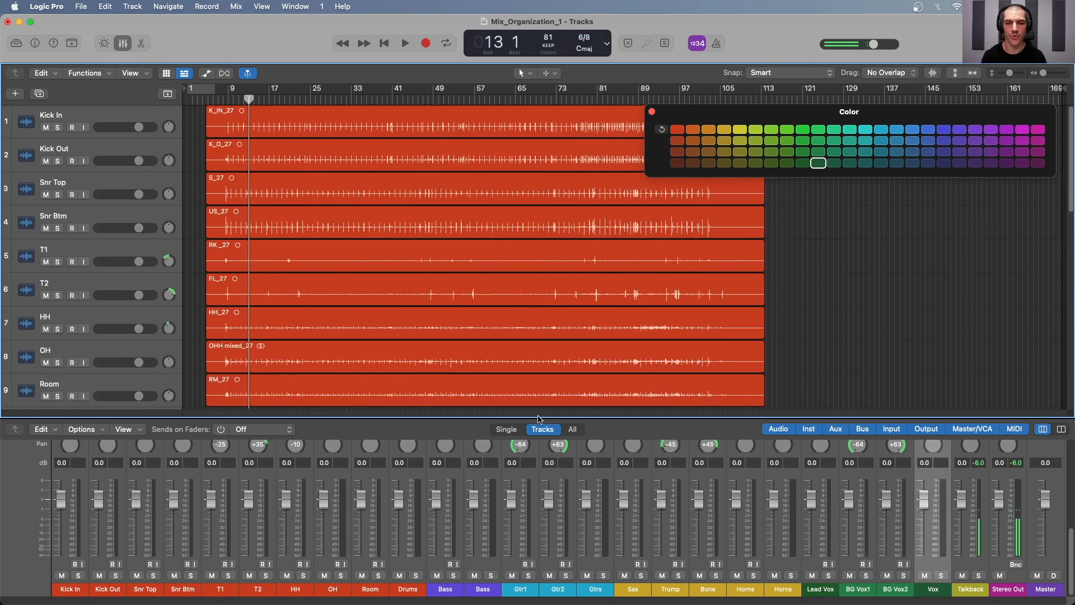
pyautogui.moveTo(539, 419); pyautogui.dragTo(538, 217)
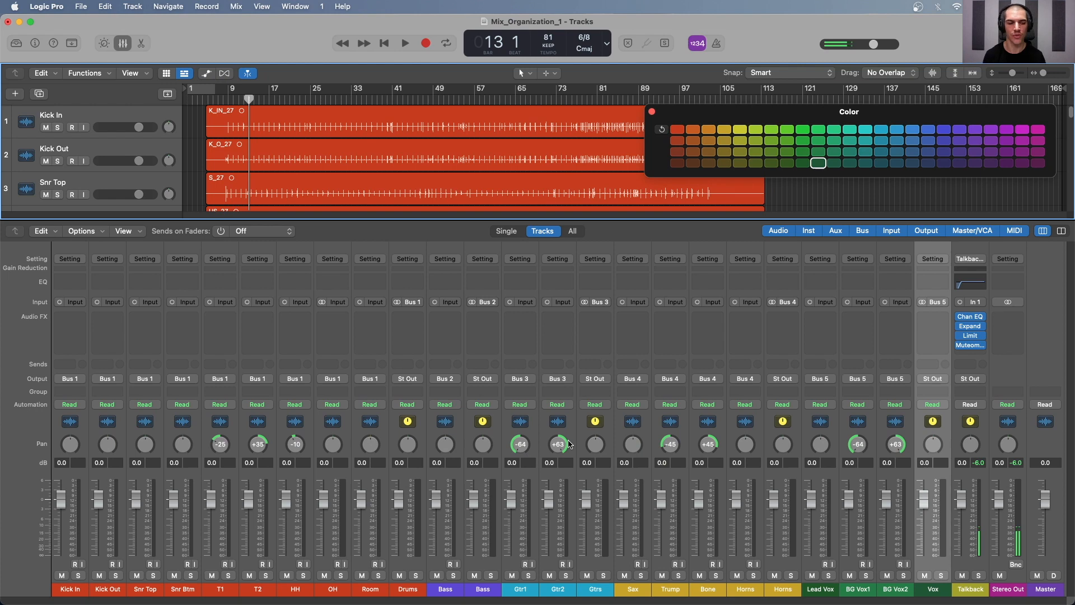
pyautogui.keyDown('shift'); pyautogui.click(82, 432); pyautogui.keyUp('shift')
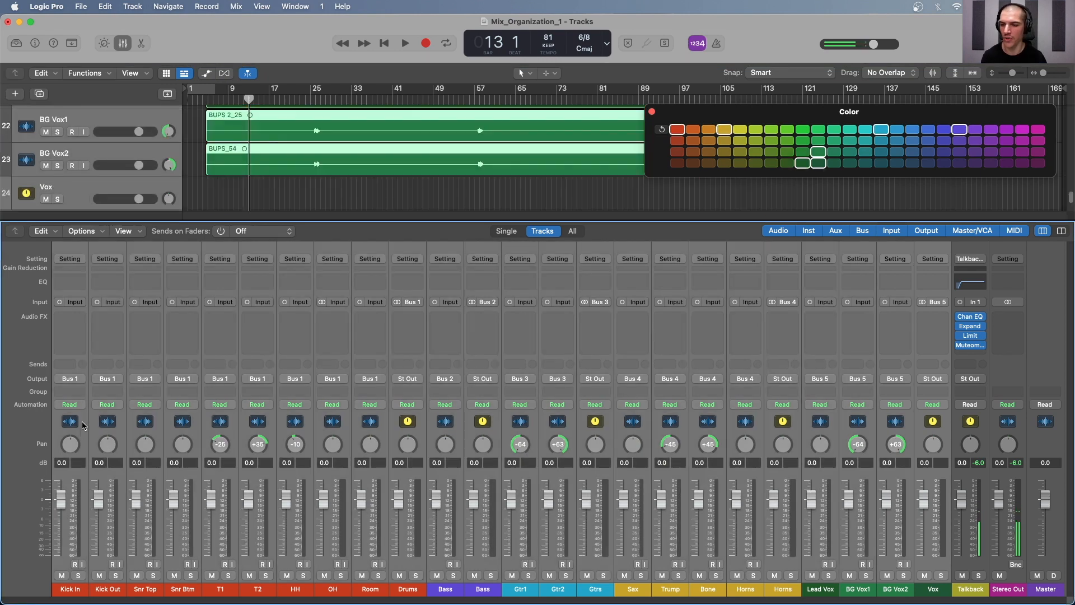
pyautogui.click(72, 317)
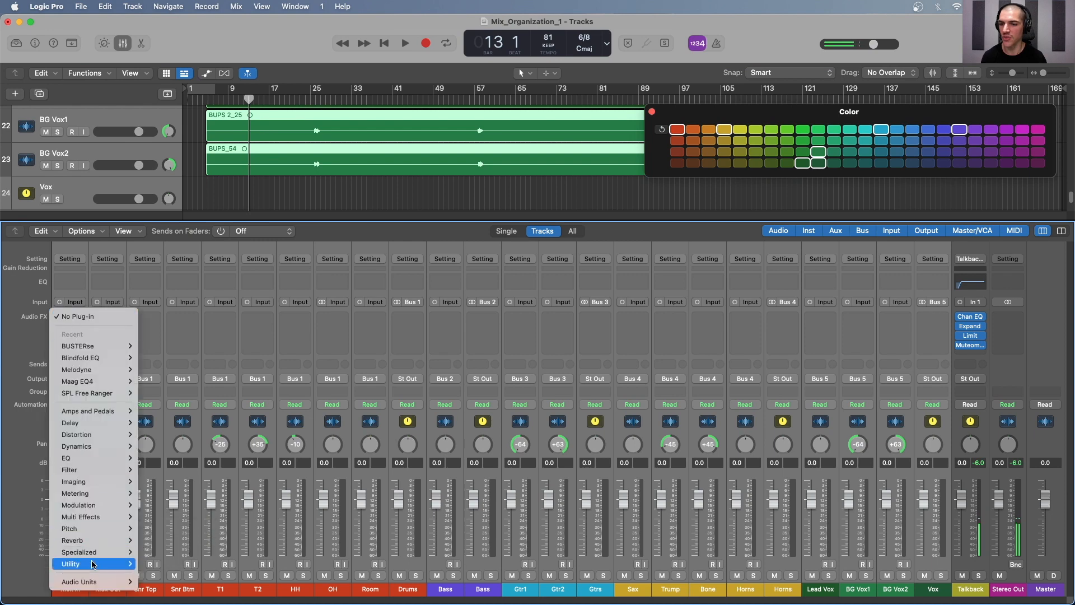
pyautogui.moveTo(97, 564)
pyautogui.moveTo(156, 571)
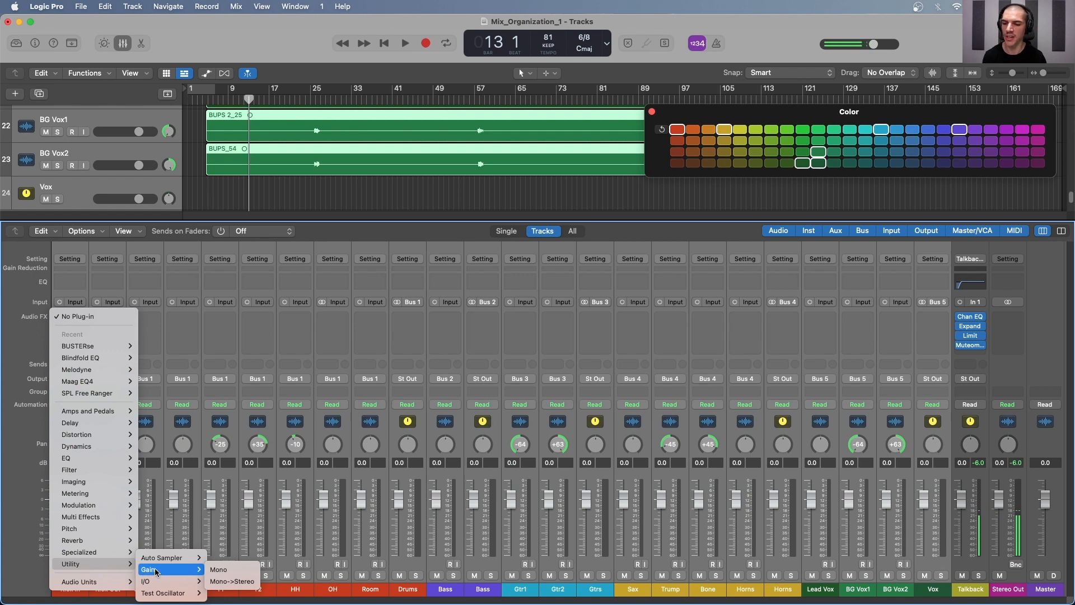
pyautogui.click(218, 569)
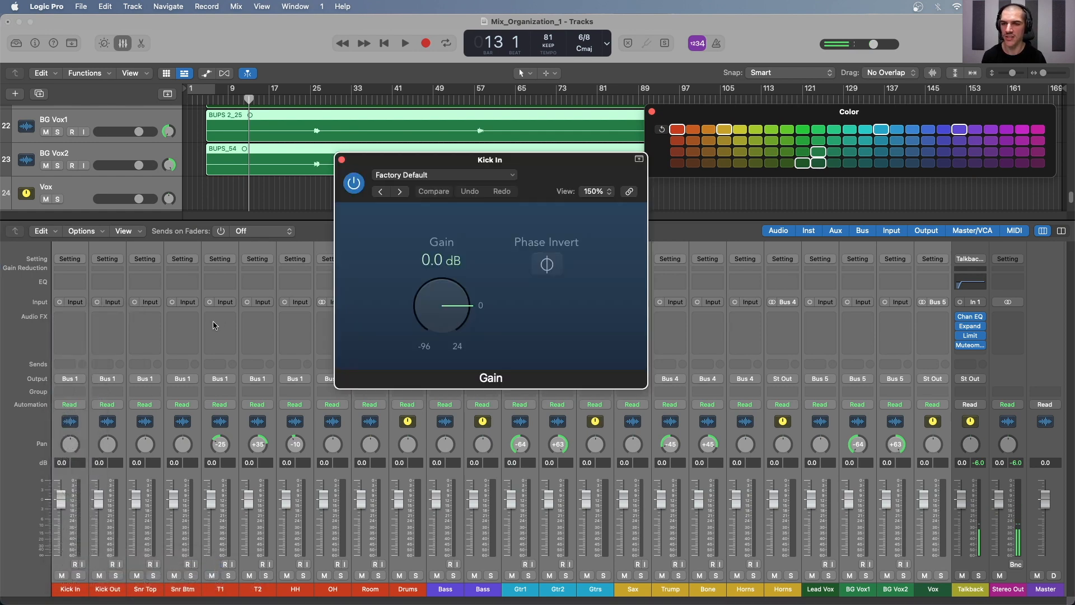
# - Examine the Gain plug-ins on the Kick In and OH channels, including their Phase Invert controls, and close both
pyautogui.moveTo(548, 165); pyautogui.dragTo(651, 222)
pyautogui.moveTo(490, 245); pyautogui.dragTo(660, 242)
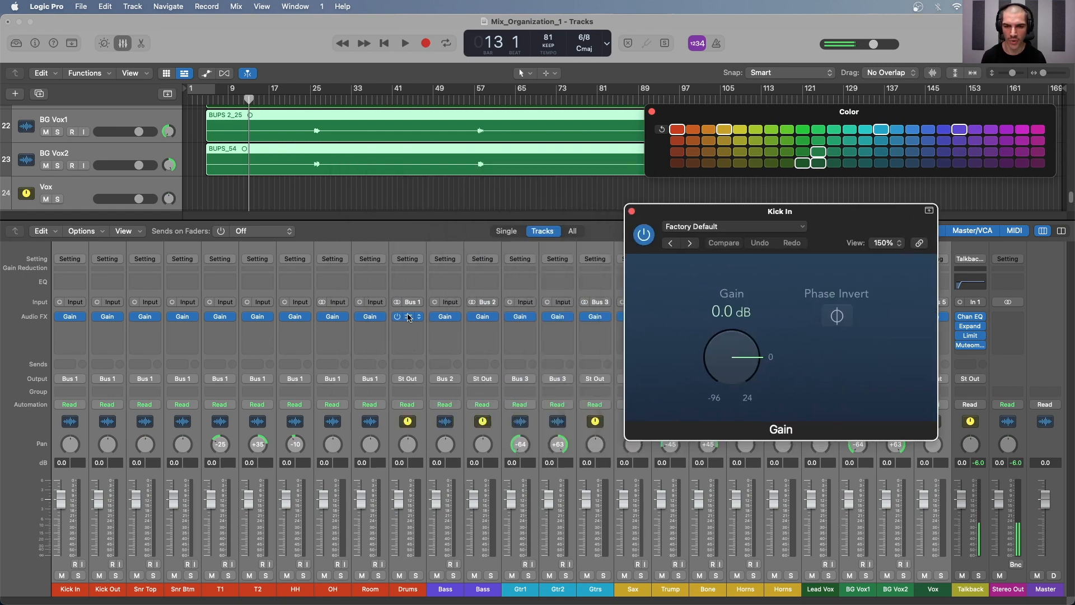
pyautogui.click(332, 318)
pyautogui.moveTo(505, 166); pyautogui.dragTo(444, 128)
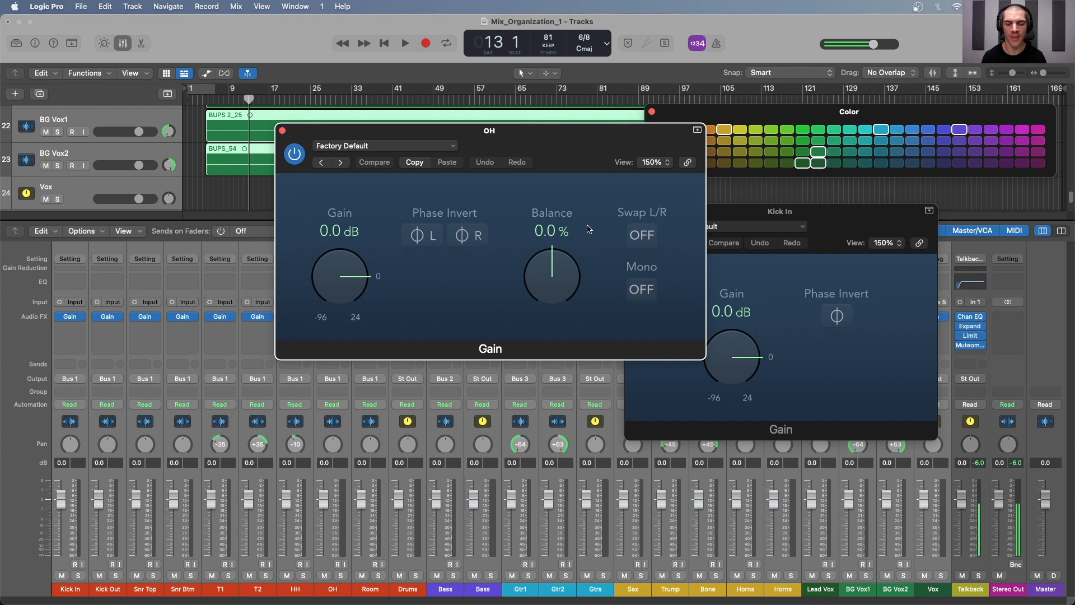
pyautogui.click(283, 132)
pyautogui.moveTo(752, 213); pyautogui.dragTo(644, 154)
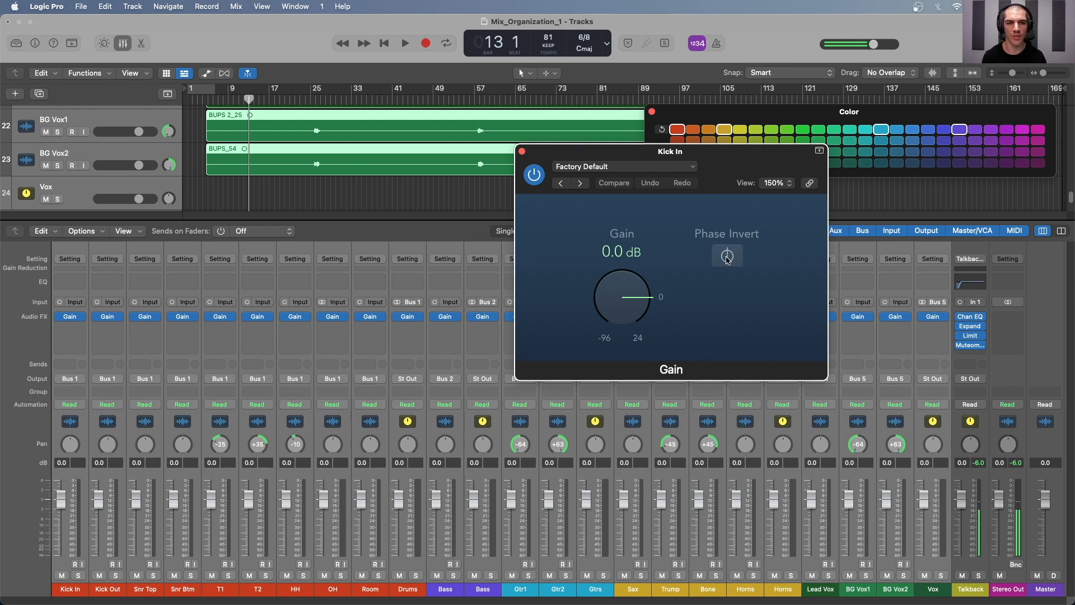
pyautogui.click(523, 152)
# - Zoom in closely on the snare hit at bar 9 beat 4 to compare the Snr Top and Snr Btm waveforms
pyautogui.scroll(10, 358, 149)
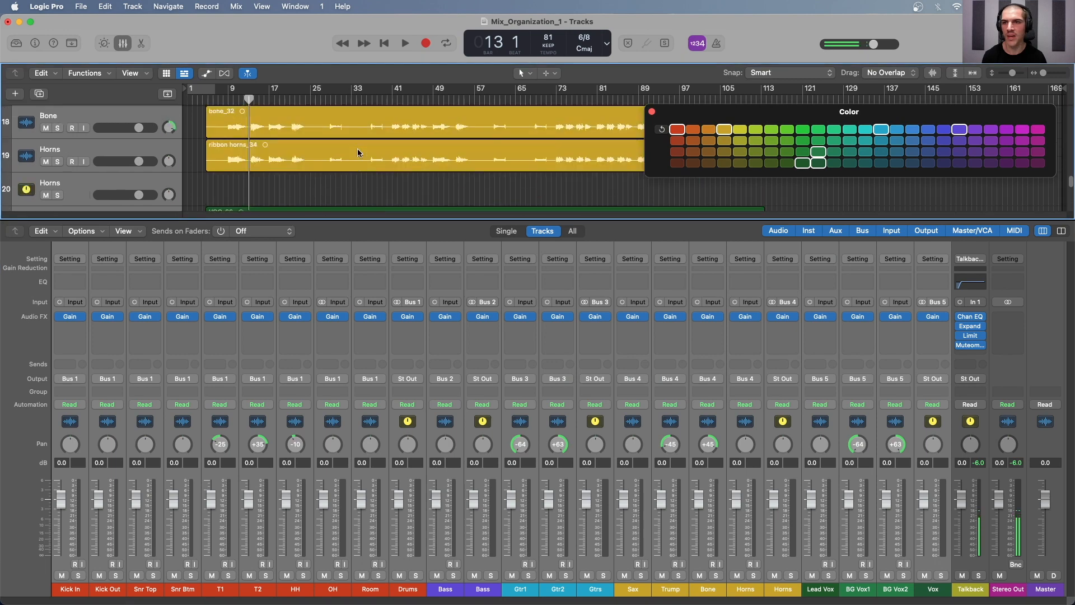
pyautogui.click(228, 98)
pyautogui.scroll(2, 235, 116)
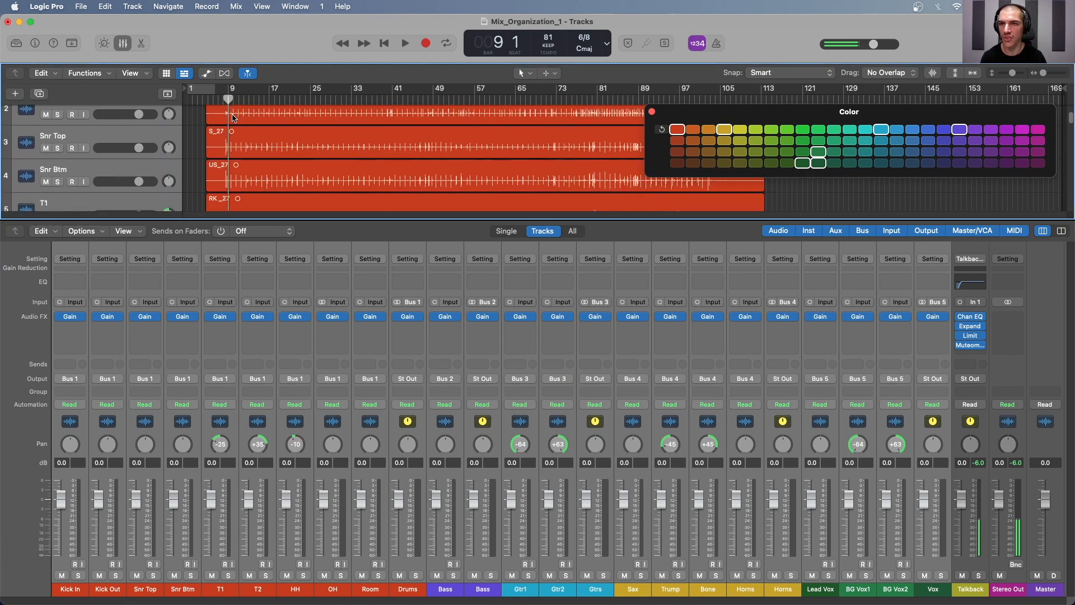
pyautogui.press('super+Right')
pyautogui.press('super+Right')
pyautogui.press('super+Right')
pyautogui.press('super+Right')
pyautogui.press('super+Right')
pyautogui.press('super+Right')
pyautogui.press('super+Right')
pyautogui.press('super+Right')
pyautogui.press('super+Right')
pyautogui.press('super+Right')
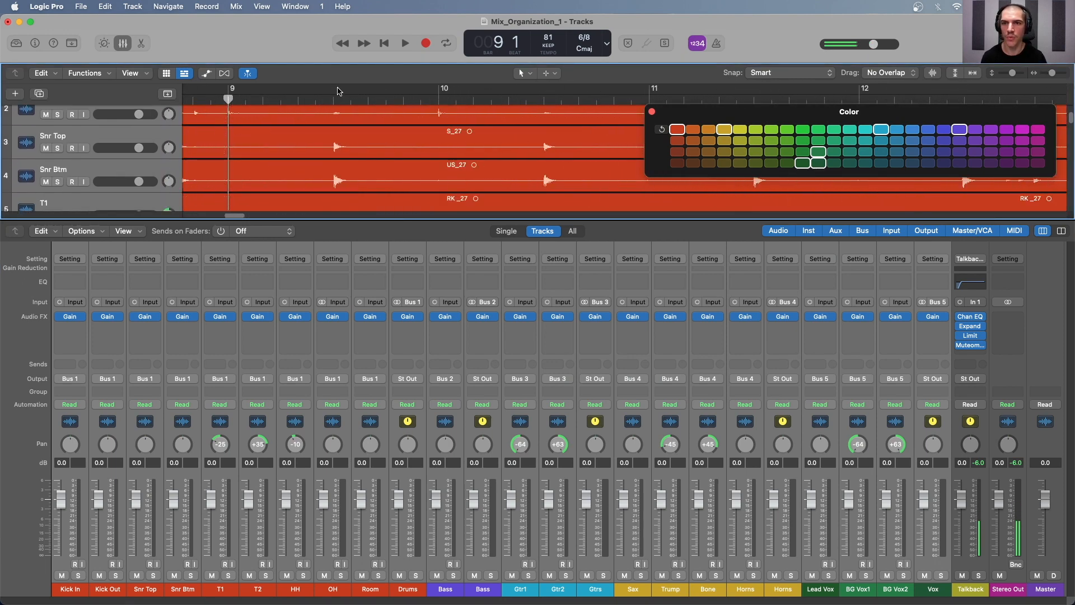
pyautogui.press('space')
pyautogui.press('super+Right')
pyautogui.press('super+Right')
pyautogui.press('super+Right')
pyautogui.press('super+Right')
pyautogui.press('super+Right')
pyautogui.press('super+Right')
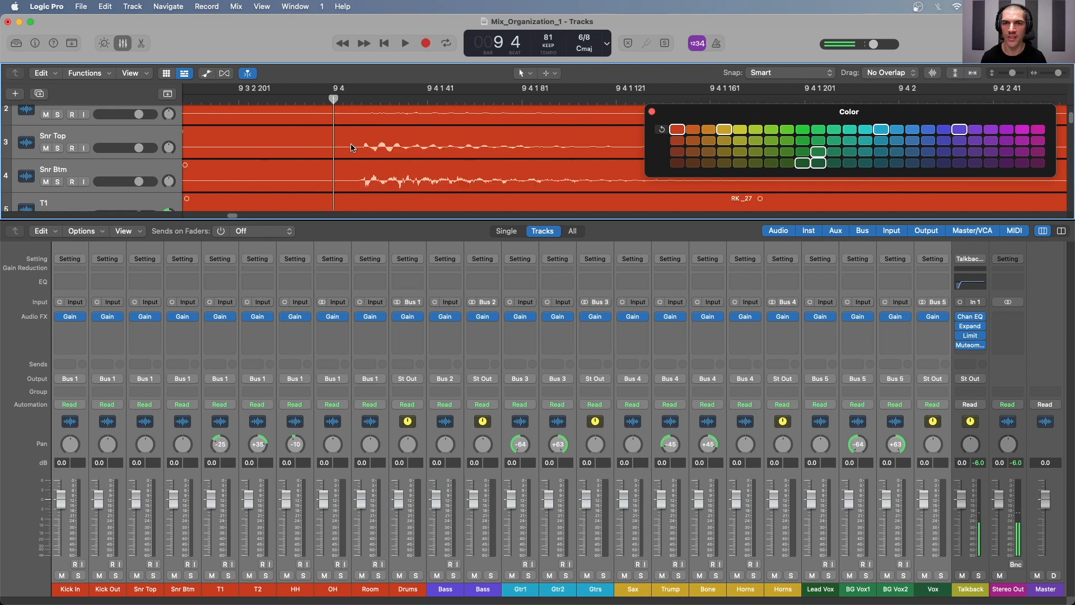
pyautogui.hscroll(1, 328, 143)
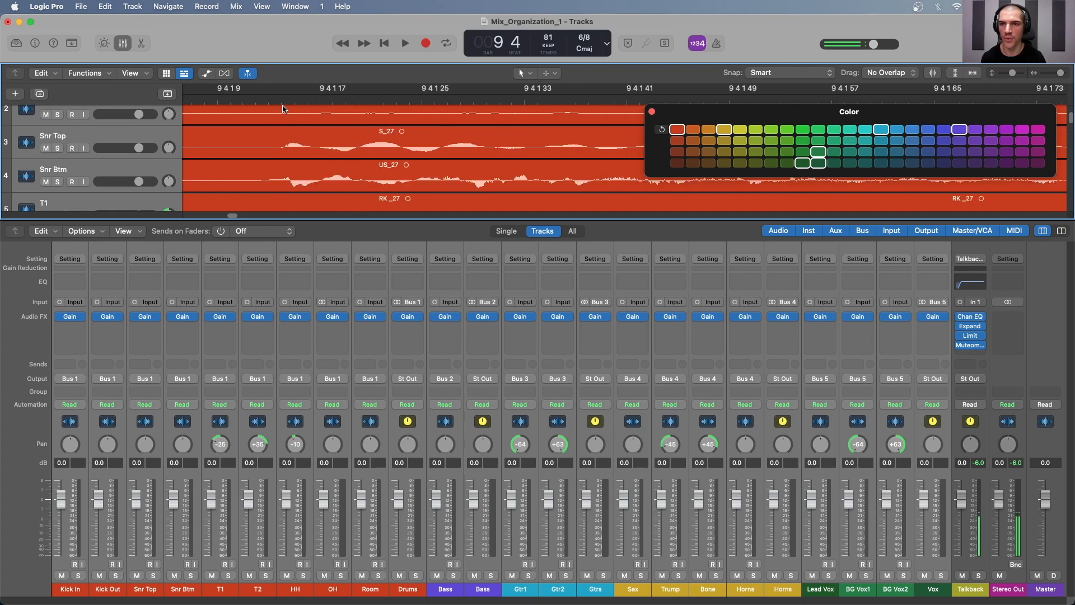
# - Close the Color palette and turn on waveform zoom to magnify the Snr Top and Snr Btm waveforms
pyautogui.press('super+Down')
pyautogui.click(651, 112)
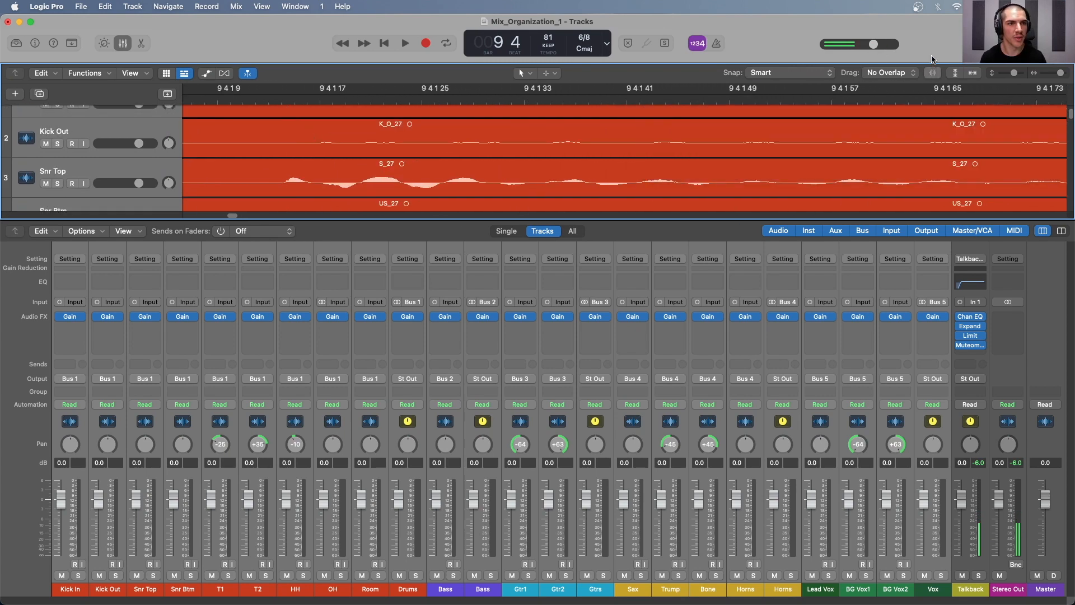
pyautogui.click(933, 73)
pyautogui.scroll(-2, 516, 160)
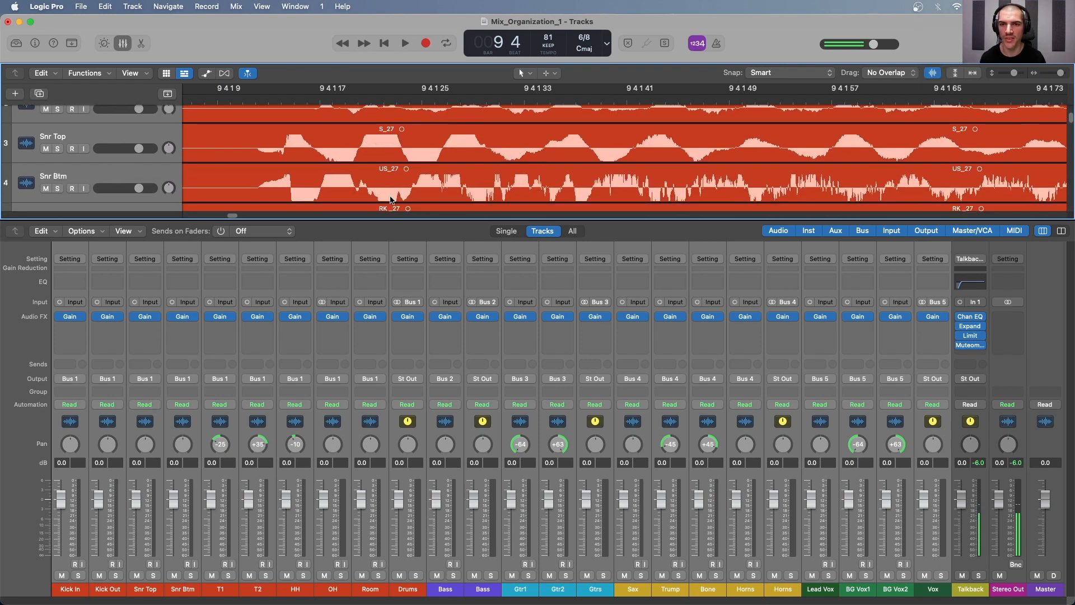
# - Select the Snr Btm track and turn on Phase Invert in its Gain plug-in
pyautogui.click(223, 186)
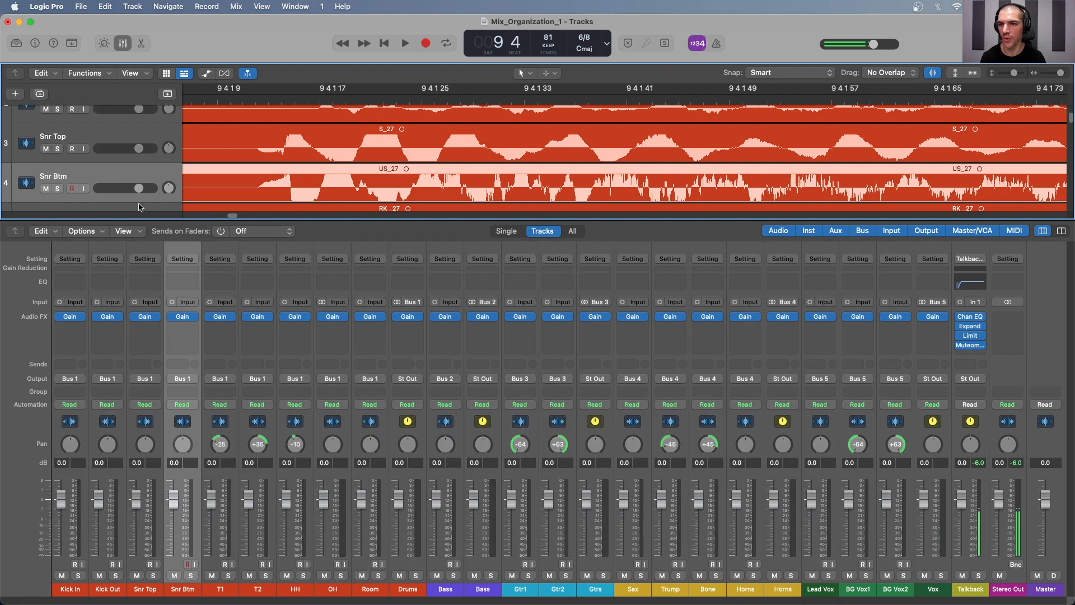
pyautogui.click(183, 317)
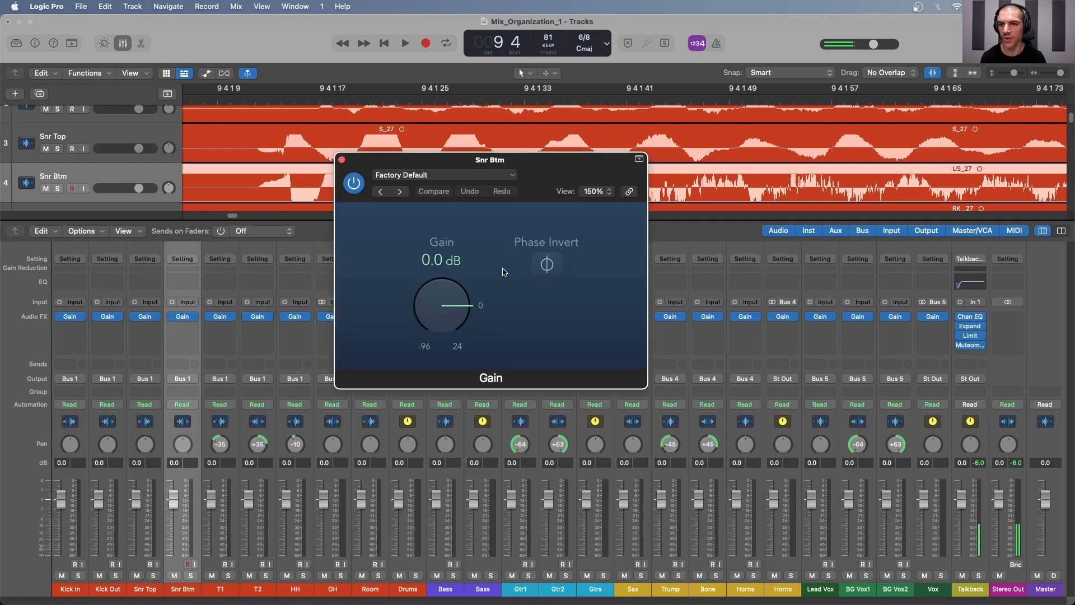
pyautogui.click(547, 264)
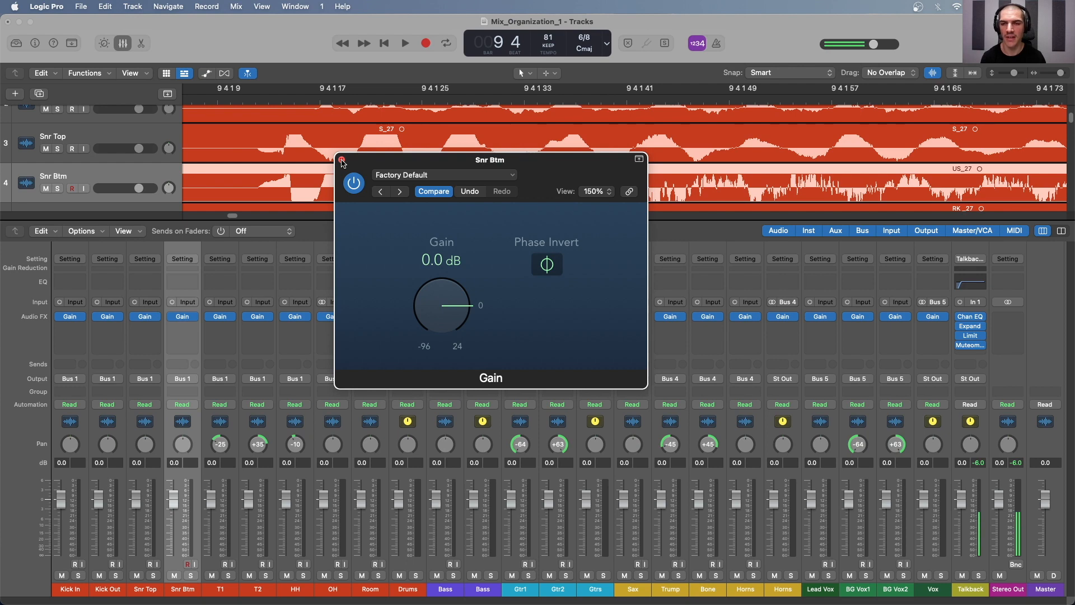
# - Move the Snr Btm Gain window clear of the tracks and solo the Talkback, Snr Top and Snr Btm channels
pyautogui.moveTo(364, 161); pyautogui.dragTo(417, 293)
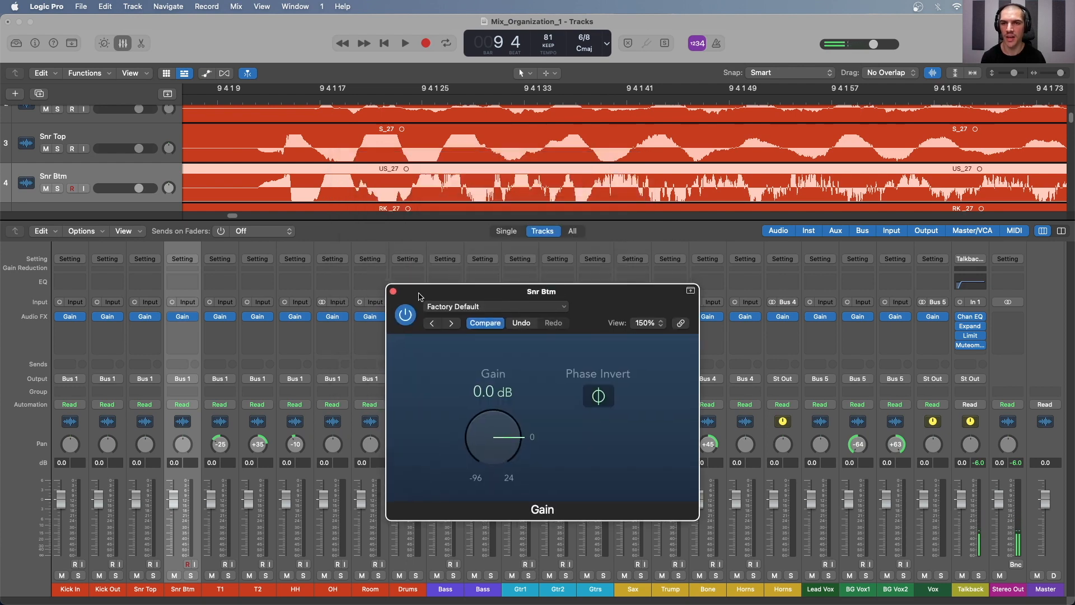
pyautogui.click(980, 576)
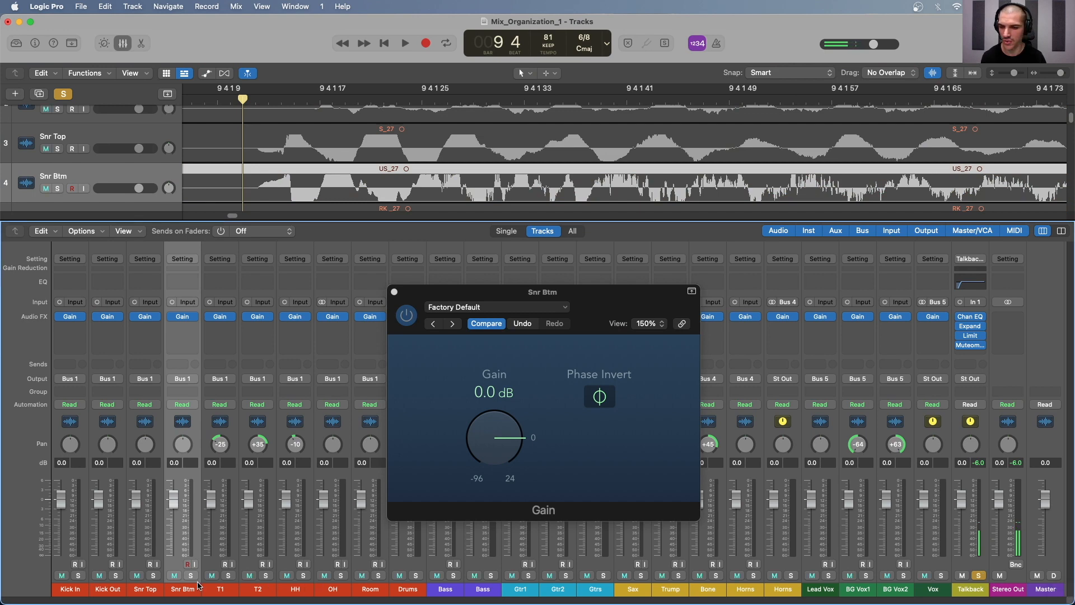
pyautogui.click(153, 576)
pyautogui.click(190, 576)
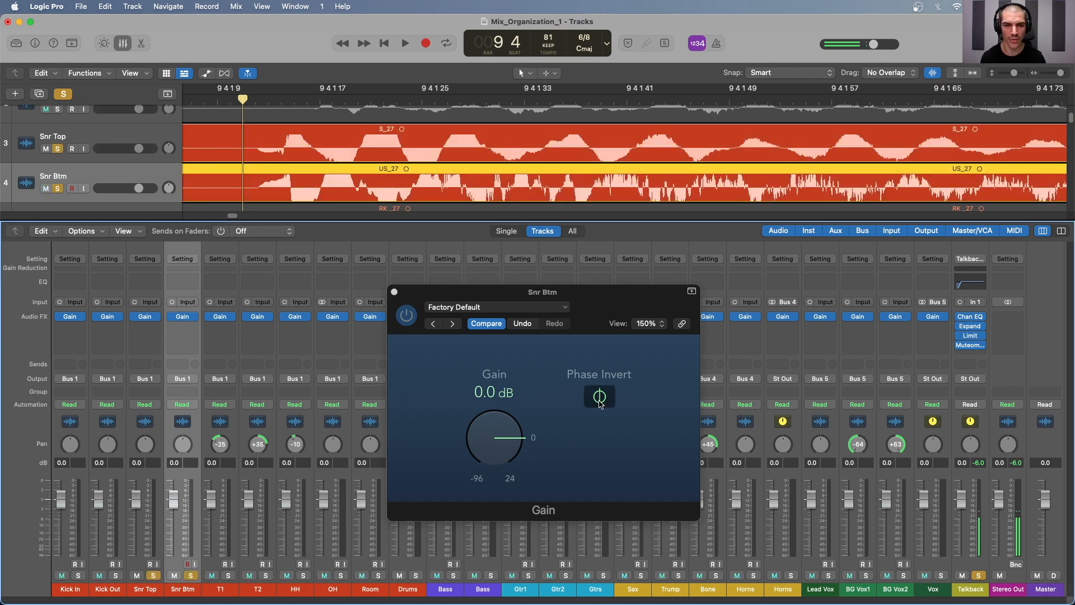
# - Audition the soloed snares with Snr Btm's Phase Invert on and off, leave it on, and close the plug-in
pyautogui.press('space')
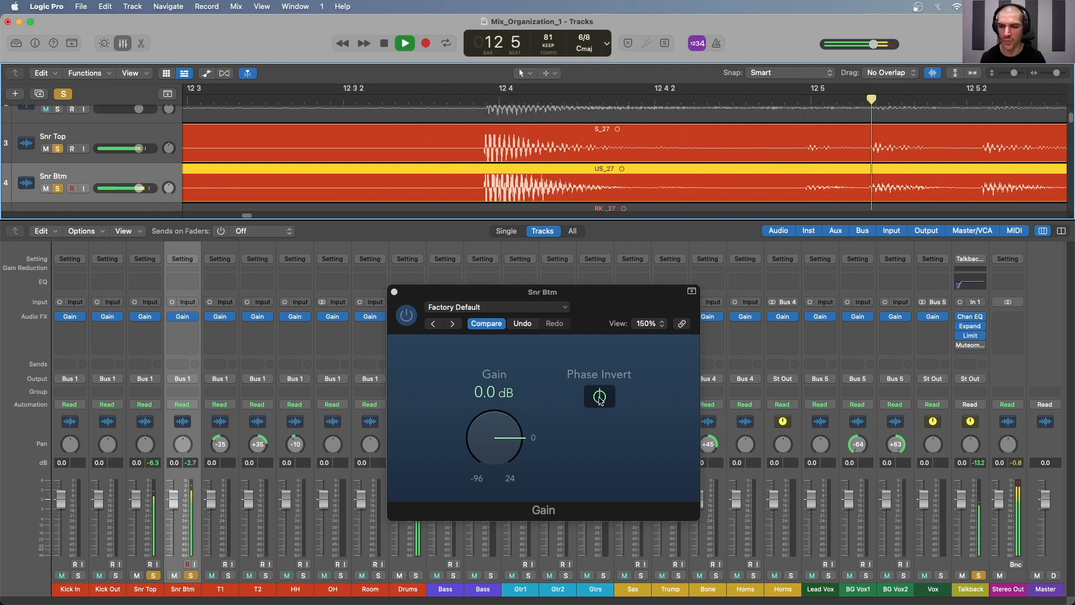
pyautogui.click(599, 398)
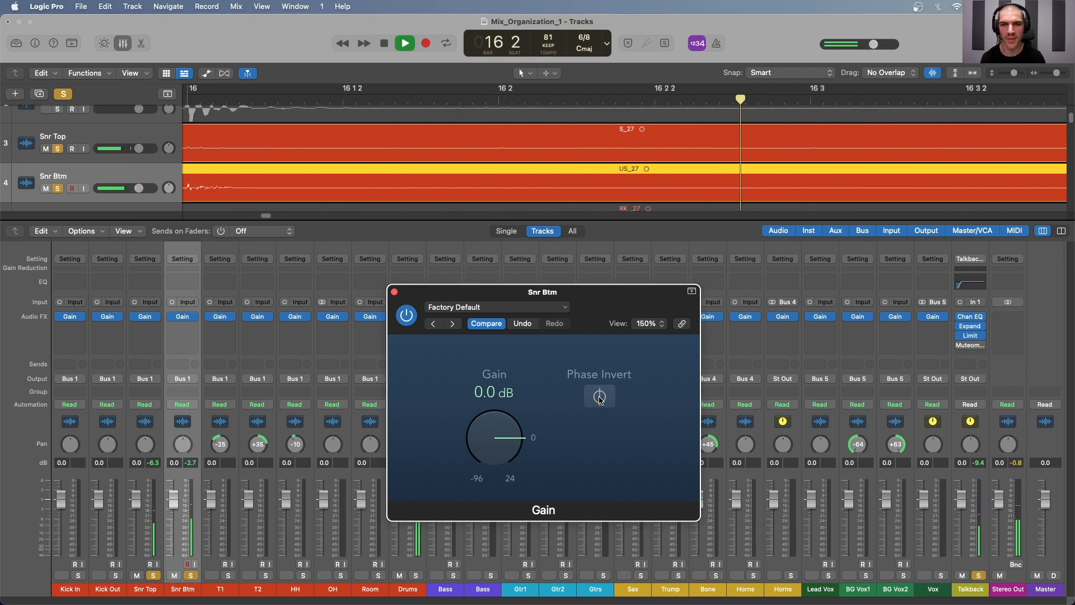
pyautogui.click(600, 400)
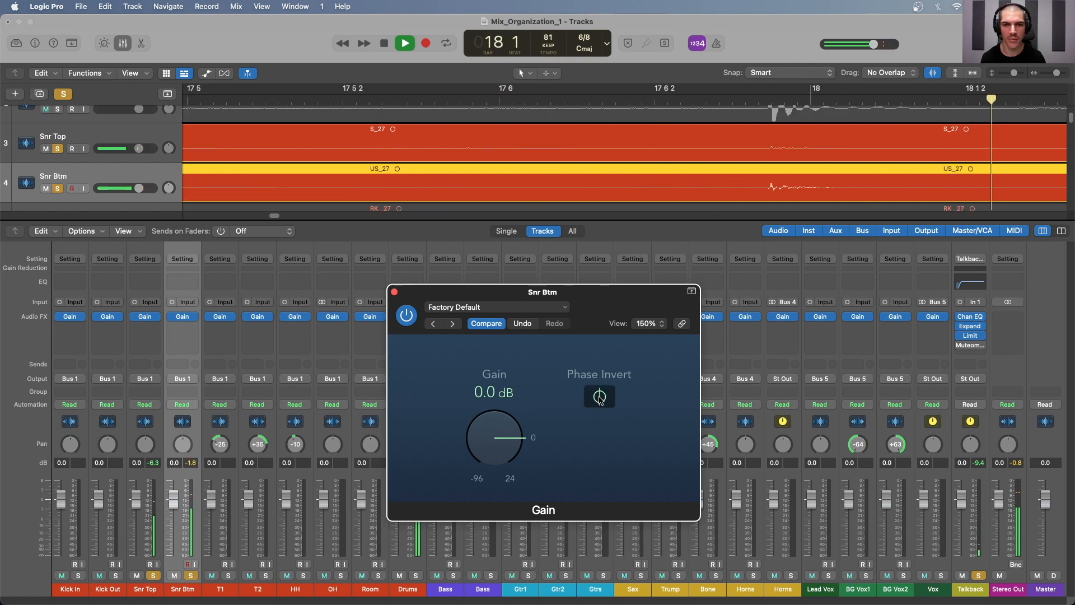
pyautogui.click(600, 397)
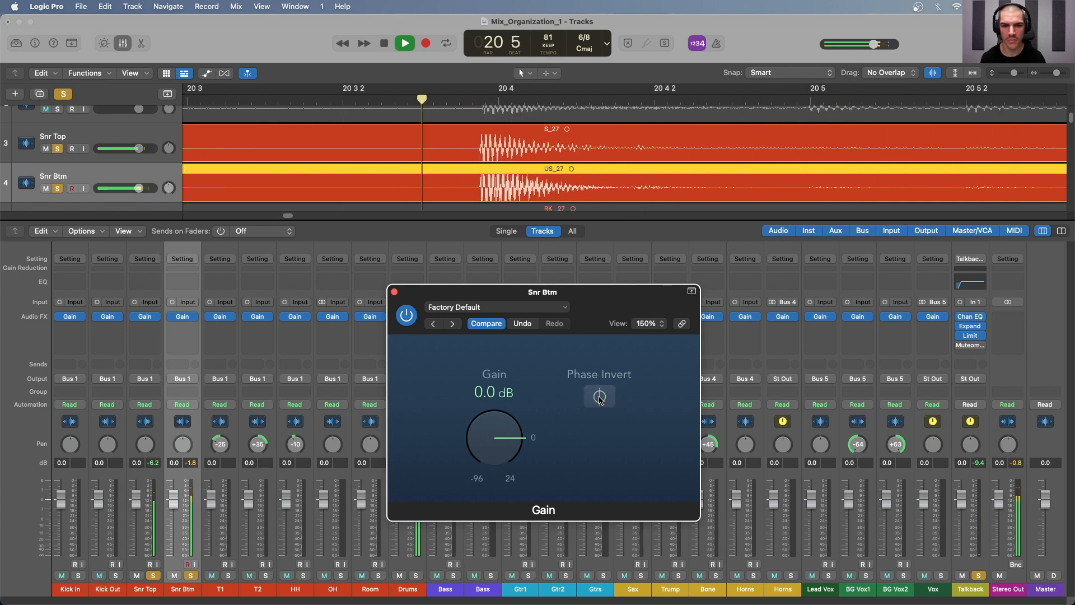
pyautogui.press('space')
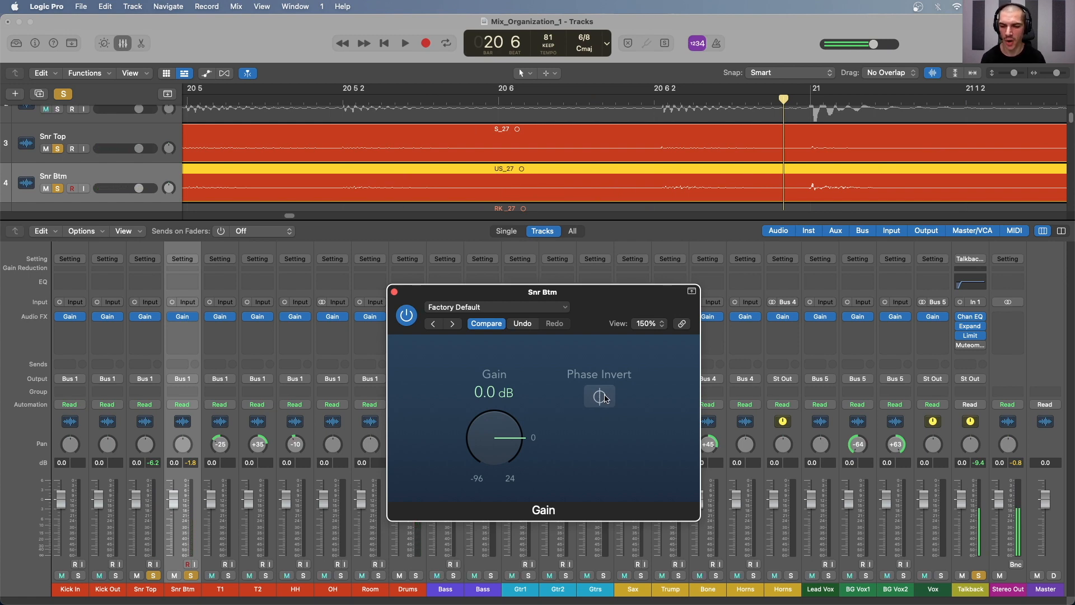
pyautogui.click(604, 397)
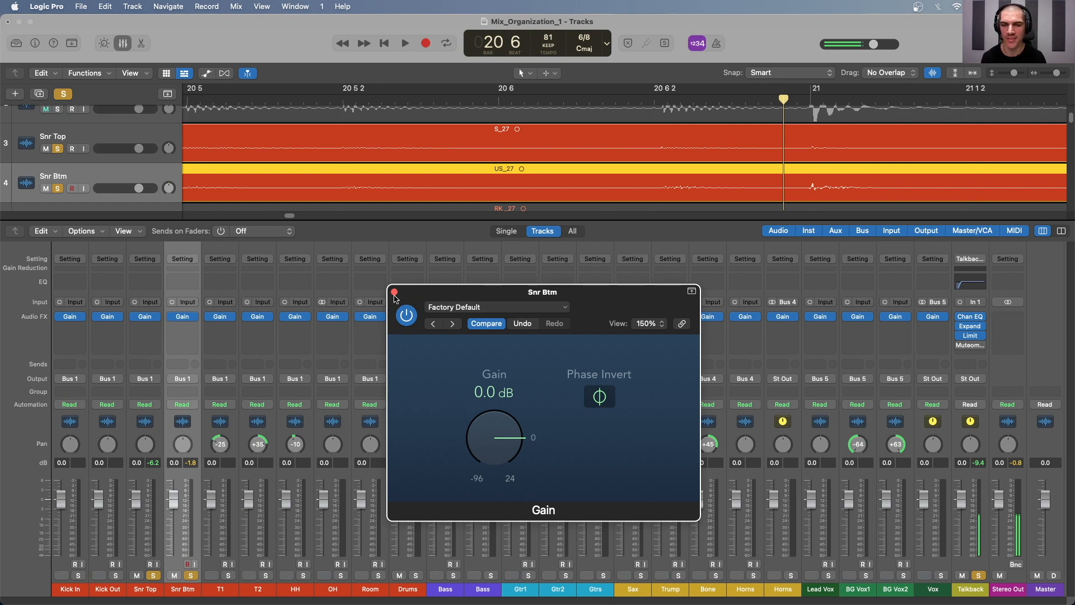
pyautogui.click(394, 292)
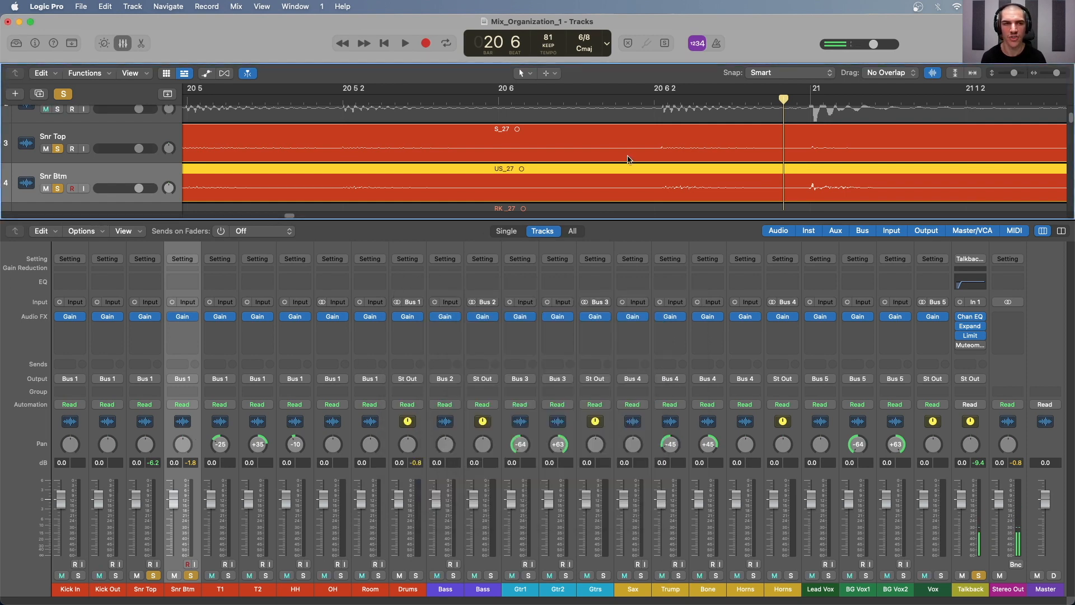
# - Place the playhead at bar 21 and enlarge the tracks and the track area to show more of the drum waveforms
pyautogui.click(810, 101)
pyautogui.press('super+Down')
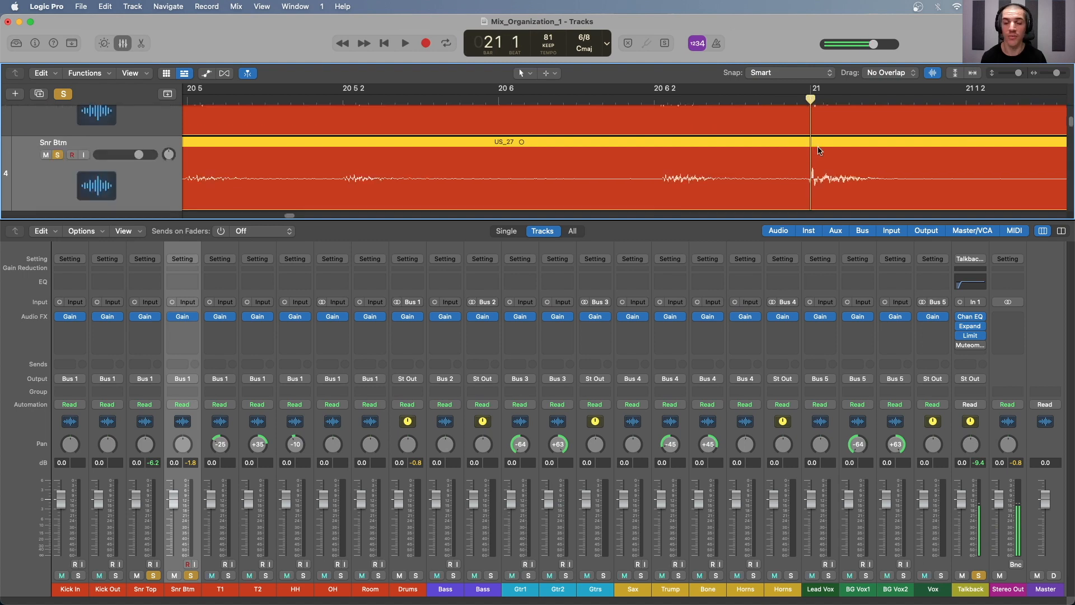
pyautogui.press('super+Right')
pyautogui.press('super+Right')
pyautogui.scroll(-5, 820, 159)
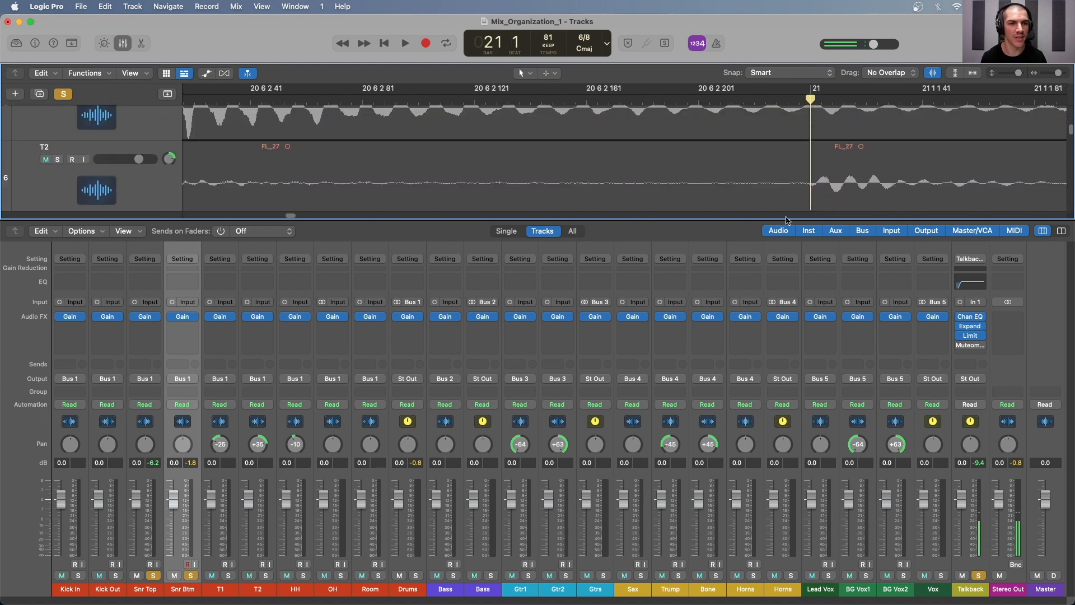
pyautogui.moveTo(787, 220); pyautogui.dragTo(790, 467)
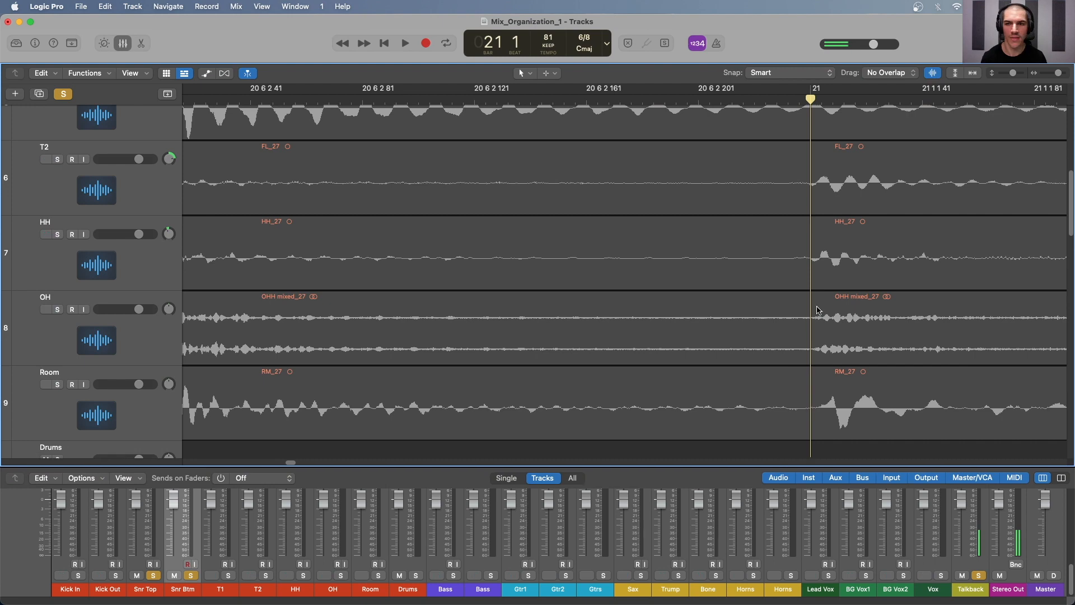
# - Select the OH region and compare its waveform at bar 21 with the HH, tom and Snr Btm waveforms
pyautogui.click(835, 314)
pyautogui.press('super+Down')
pyautogui.press('super+Right')
pyautogui.press('super+Right')
pyautogui.press('super+Left')
pyautogui.press('super+Left')
pyautogui.press('super+Left')
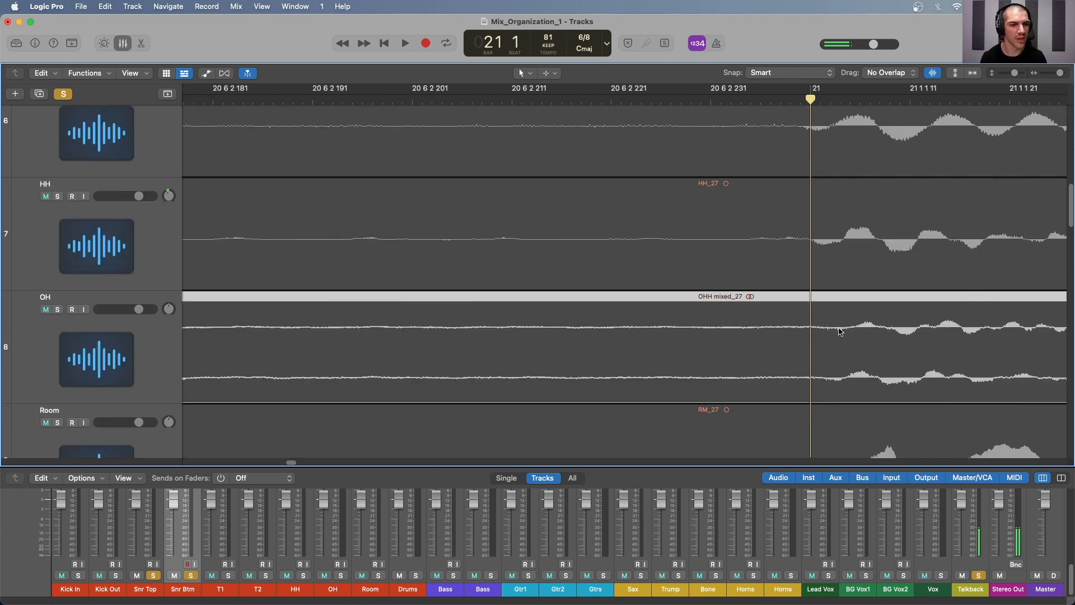
pyautogui.hscroll(10, 839, 331)
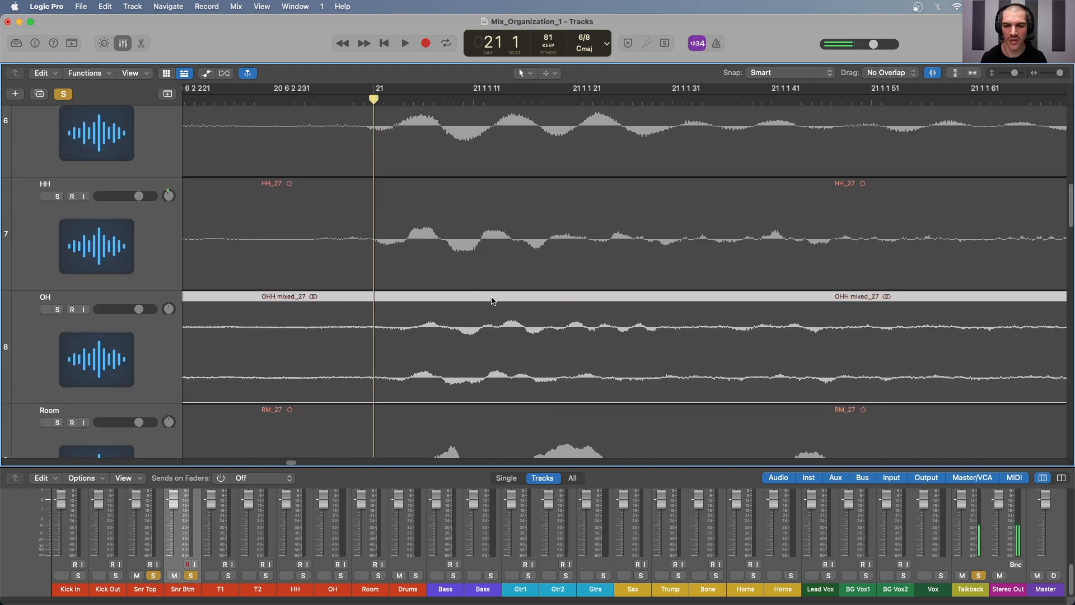
pyautogui.scroll(6, 408, 245)
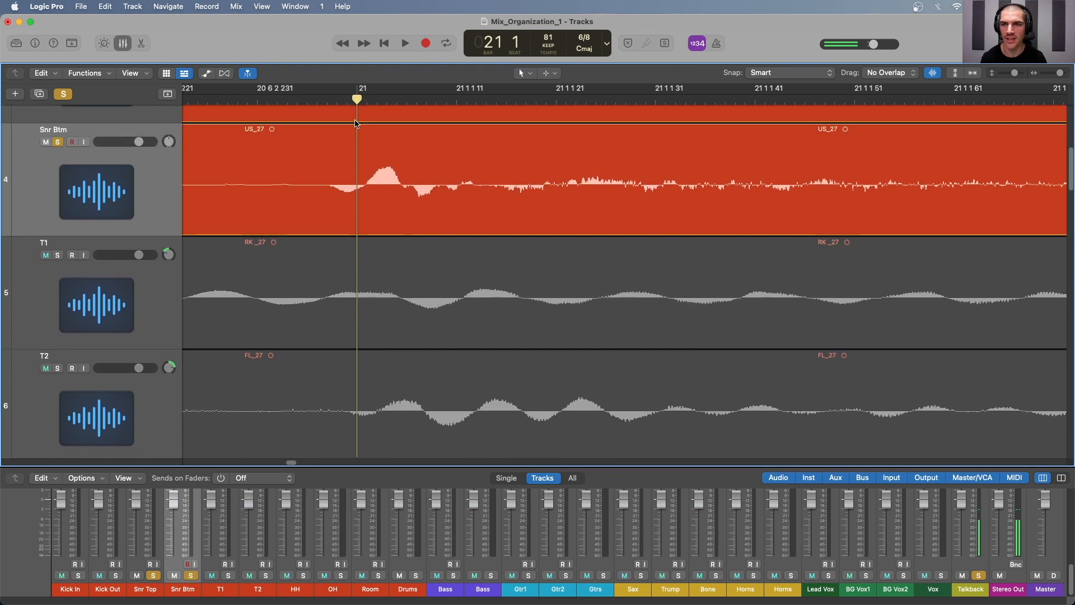
# - Place the playhead at the snare hit just before bar 21 beat 4 and compare the snare, tom, HH and OH waveforms
pyautogui.press('super+Left')
pyautogui.press('super+Left')
pyautogui.press('super+Left')
pyautogui.hscroll(9, 427, 197)
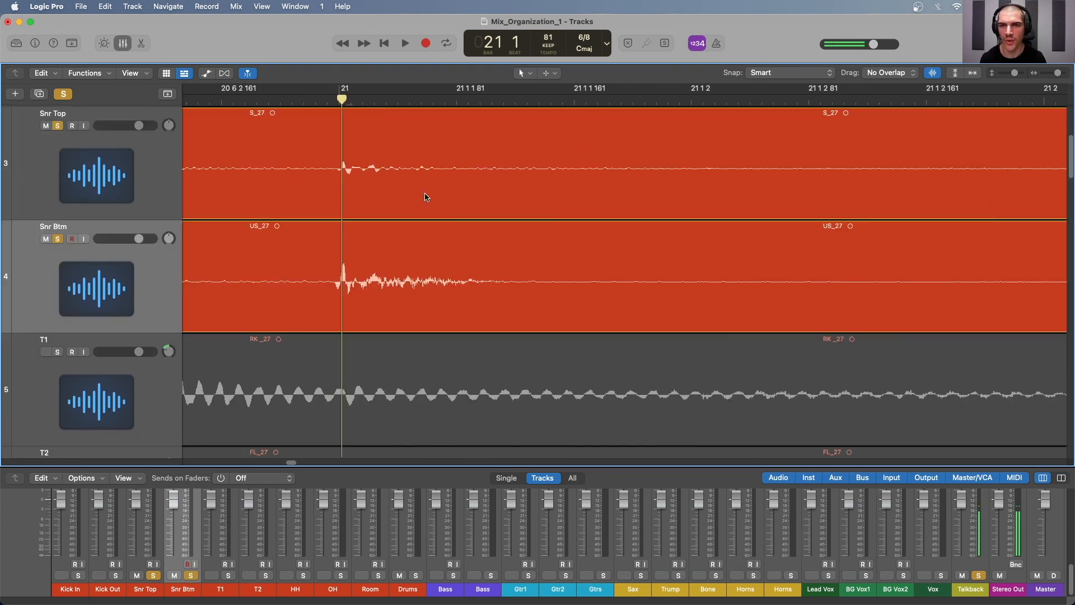
pyautogui.hscroll(8, 427, 197)
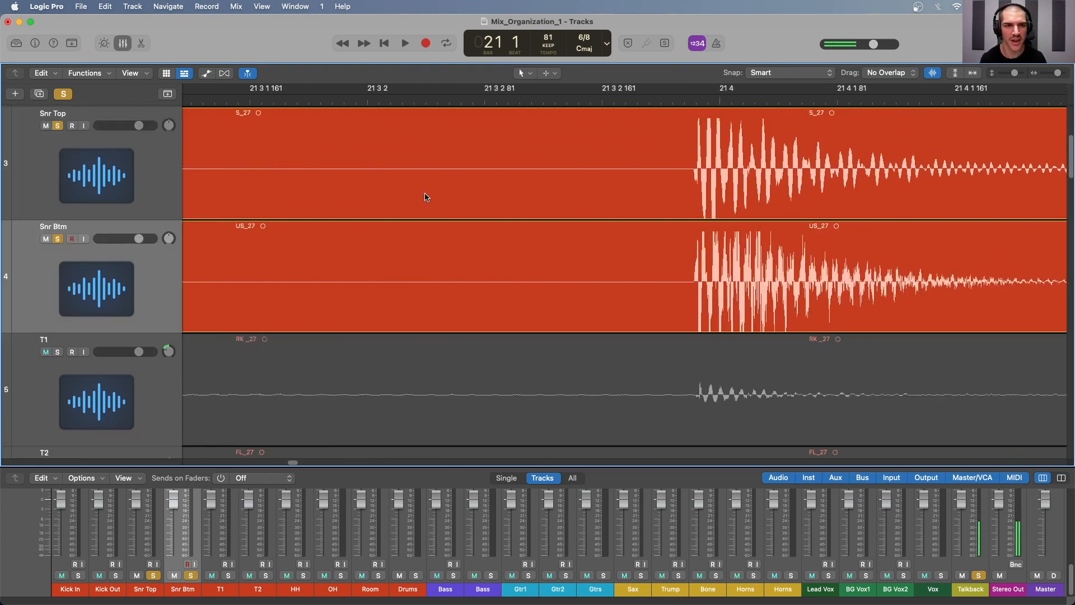
pyautogui.click(700, 99)
pyautogui.press('super+Right')
pyautogui.press('super+Right')
pyautogui.press('super+Right')
pyautogui.press('super+Right')
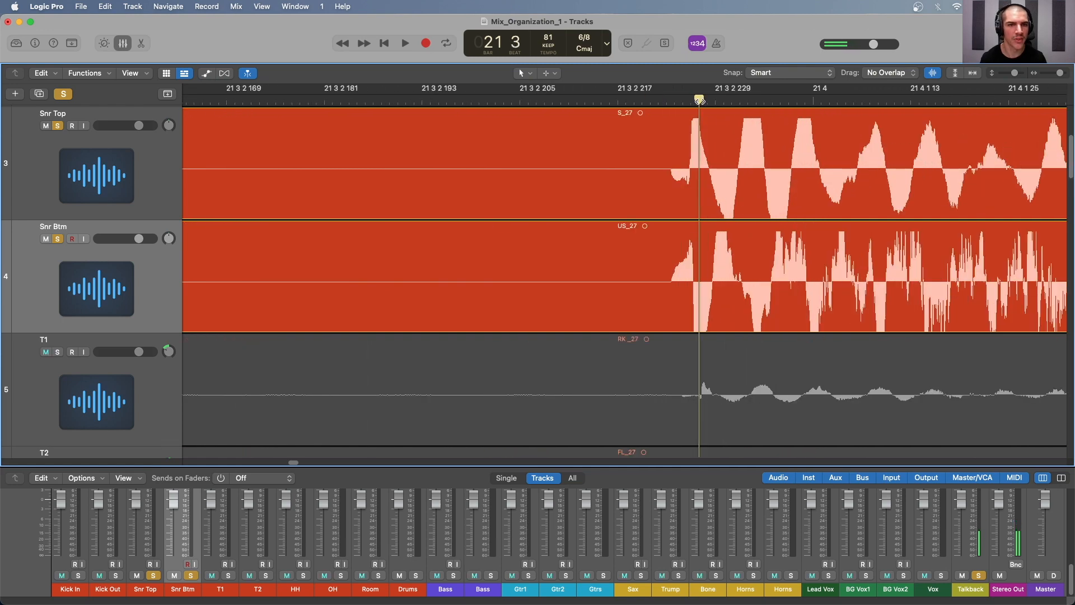
pyautogui.click(684, 101)
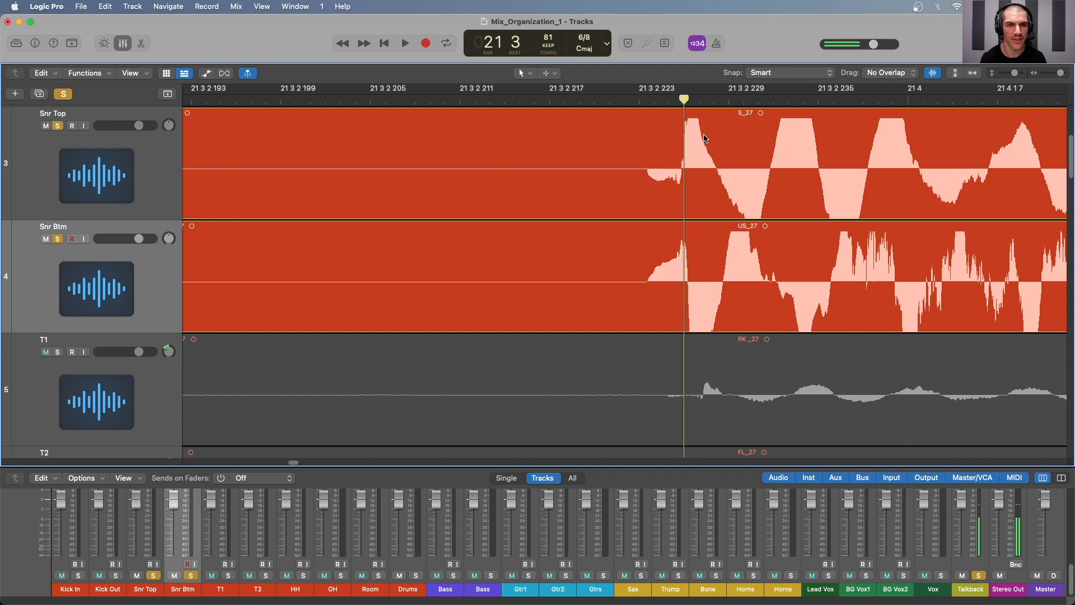
pyautogui.scroll(-3, 689, 154)
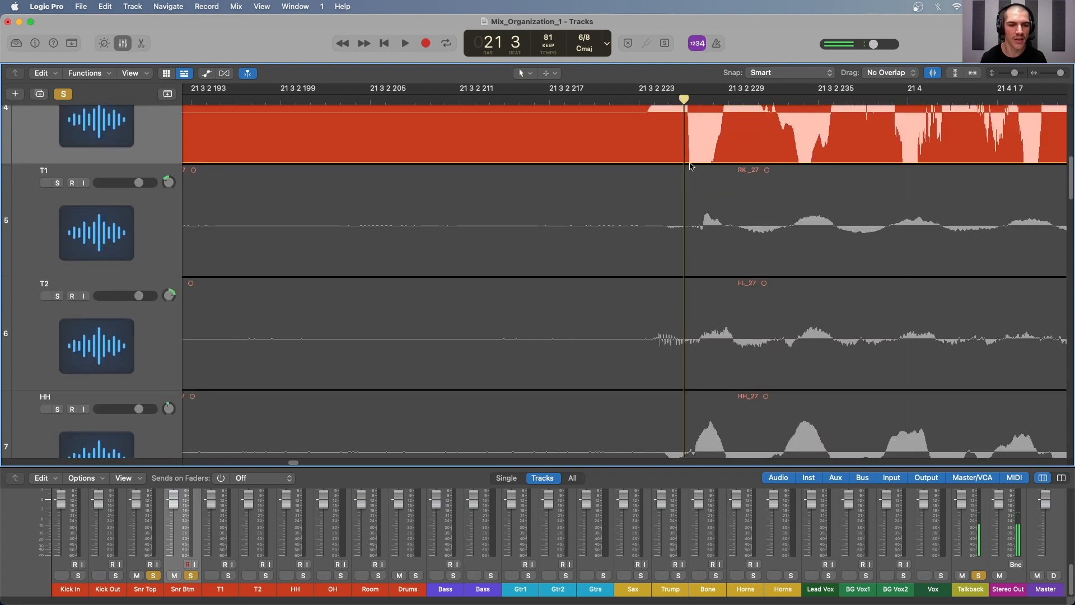
pyautogui.scroll(-4, 691, 165)
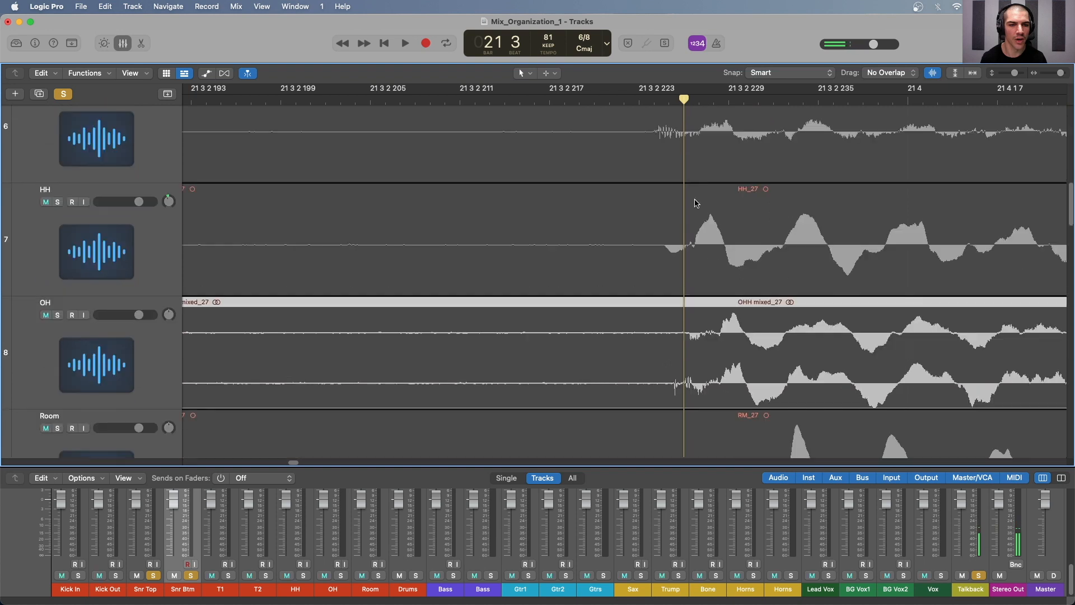
# - Place the playhead slightly past the snare hit before bar 21 beat 4 and compare the snare, tom, HH and OH waveforms
pyautogui.moveTo(685, 100); pyautogui.dragTo(743, 99)
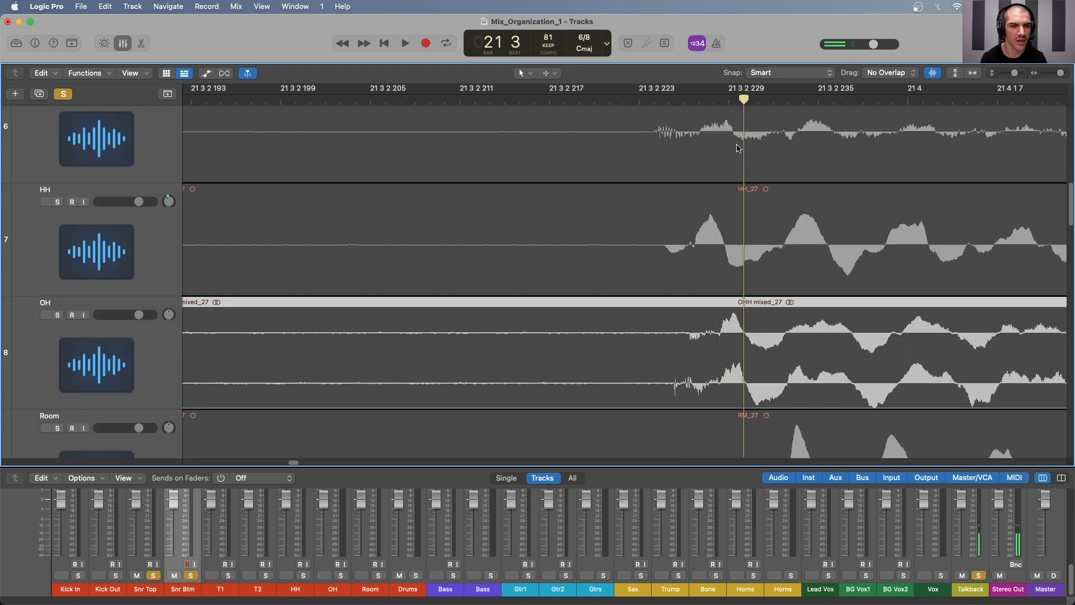
pyautogui.scroll(5, 738, 168)
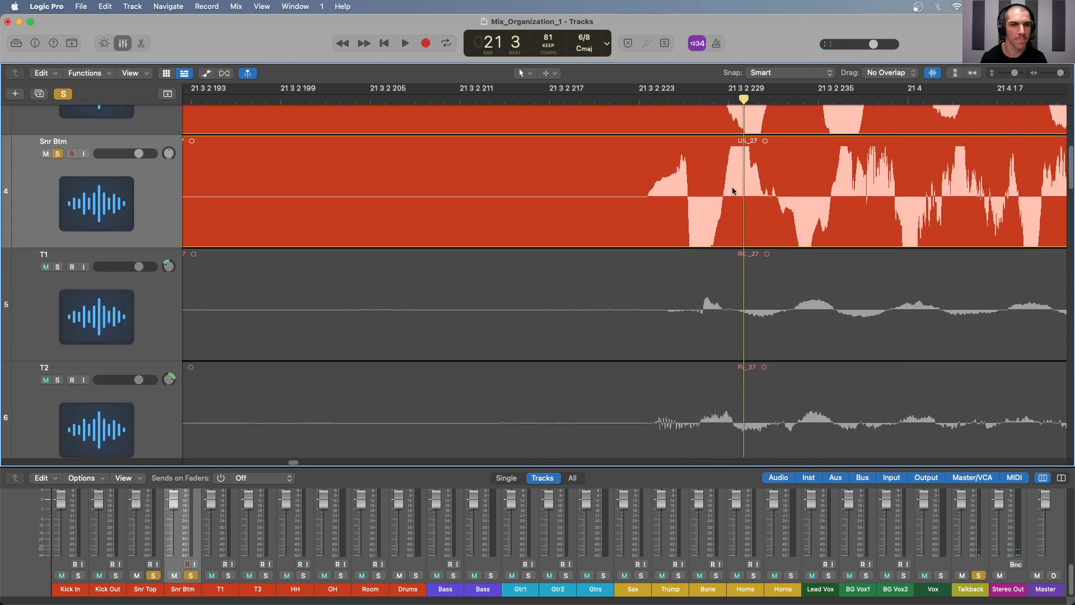
pyautogui.scroll(8, 734, 185)
pyautogui.scroll(-3, 736, 202)
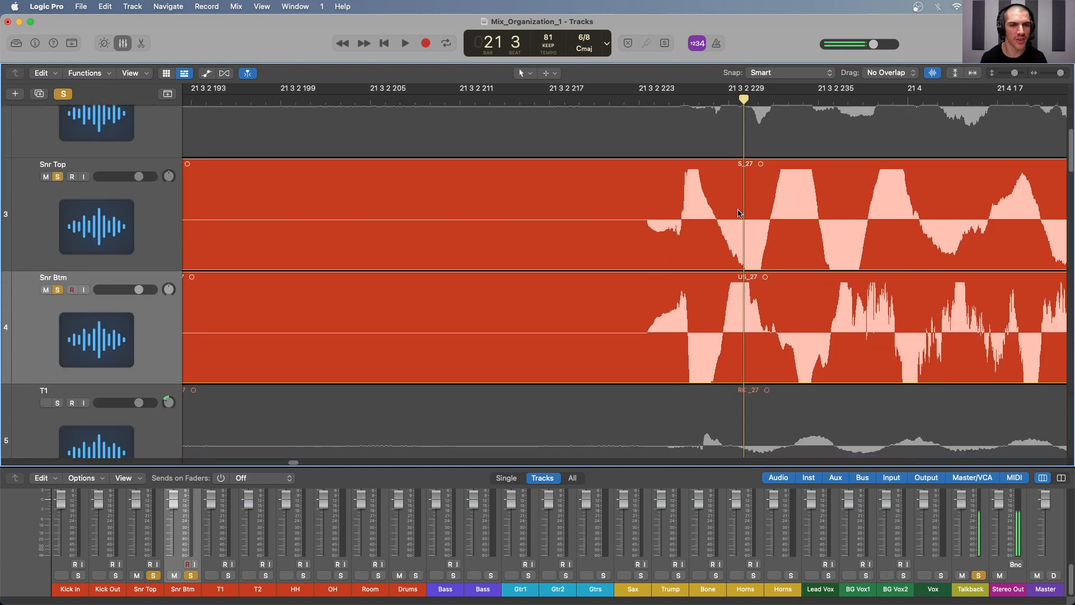
pyautogui.scroll(-6, 736, 209)
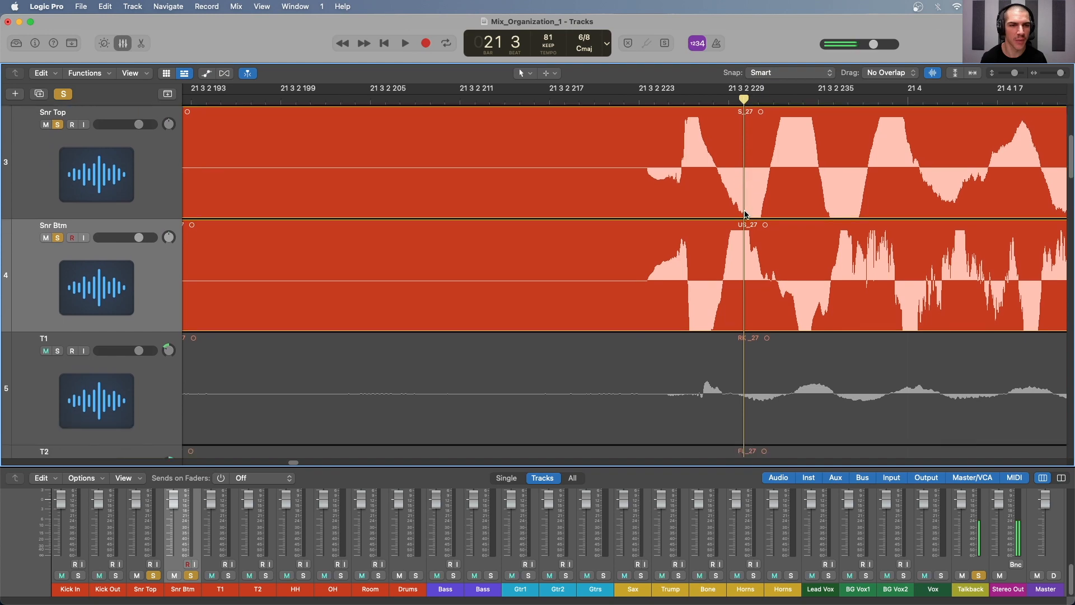
pyautogui.scroll(-2, 762, 223)
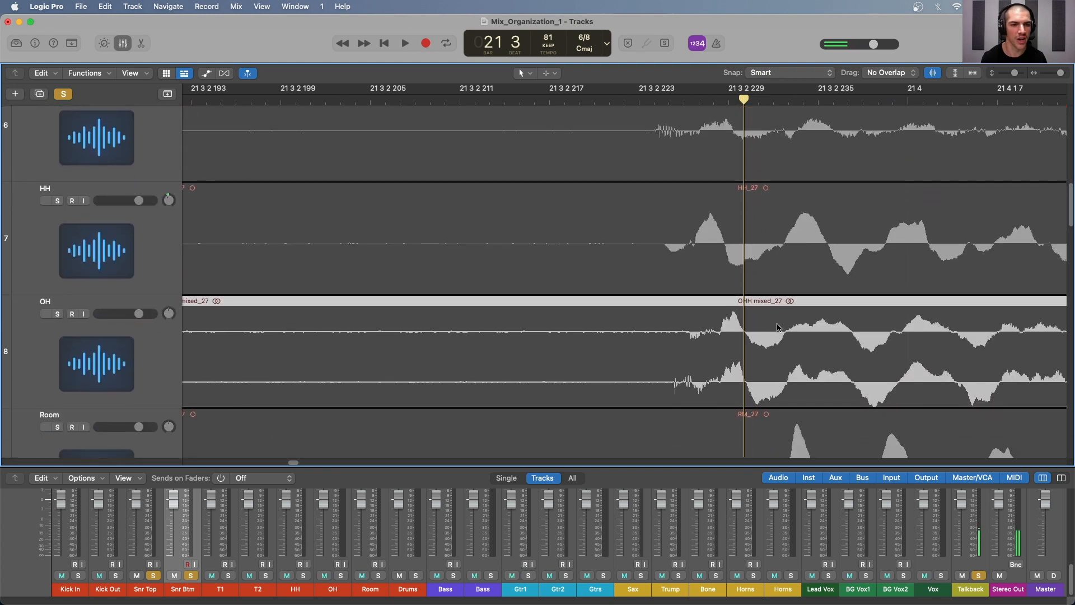
# - Solo the OH track and audition it together with the soloed snares from bar 21 to bar 25
pyautogui.click(58, 314)
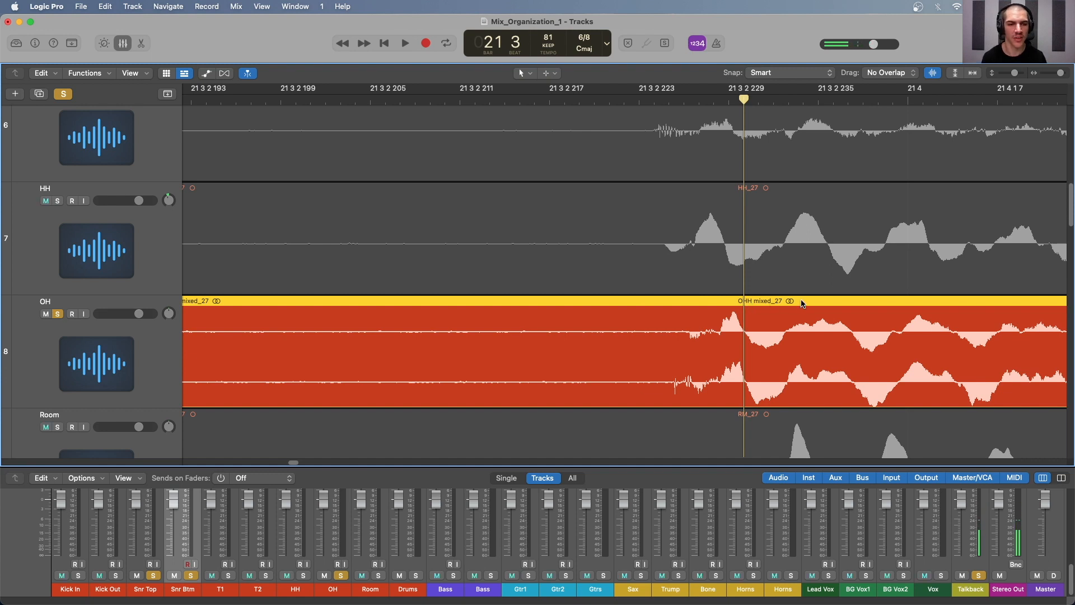
pyautogui.press('space')
pyautogui.scroll(-5, 789, 307)
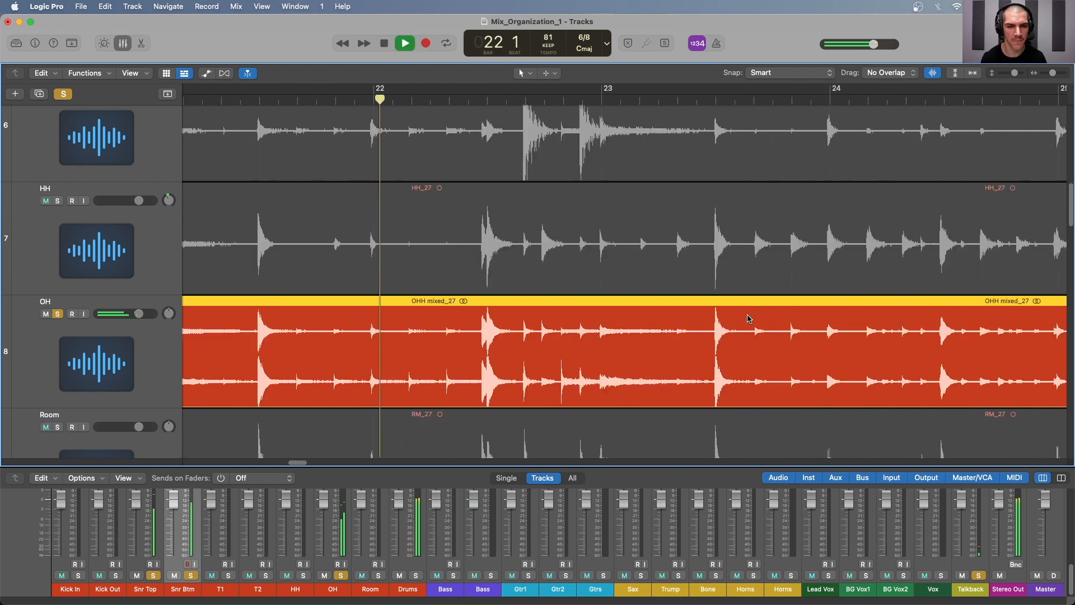
pyautogui.scroll(10, 566, 321)
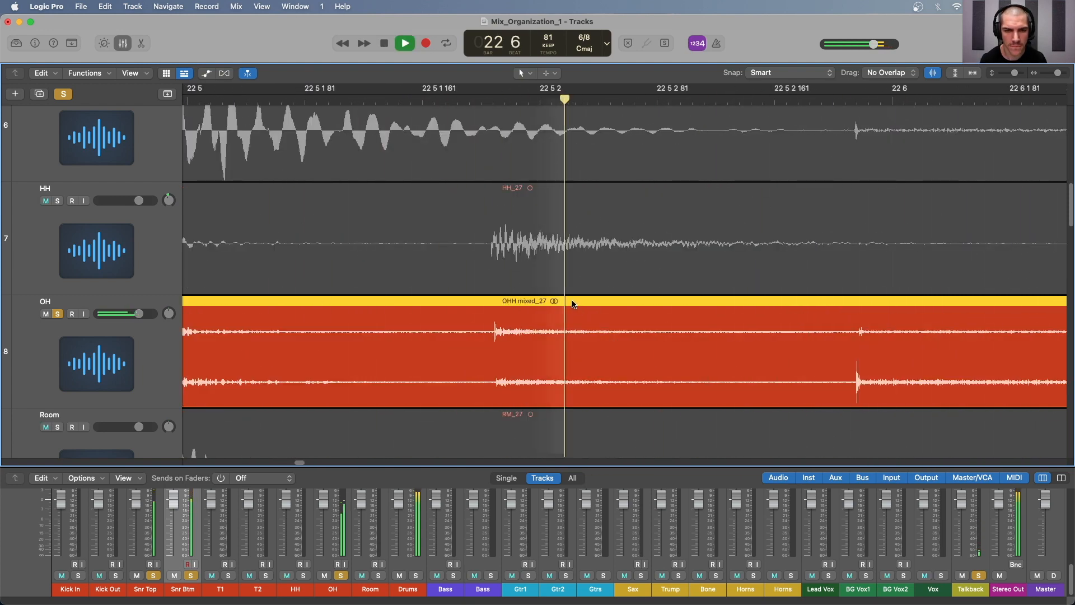
pyautogui.moveTo(570, 305); pyautogui.dragTo(566, 304)
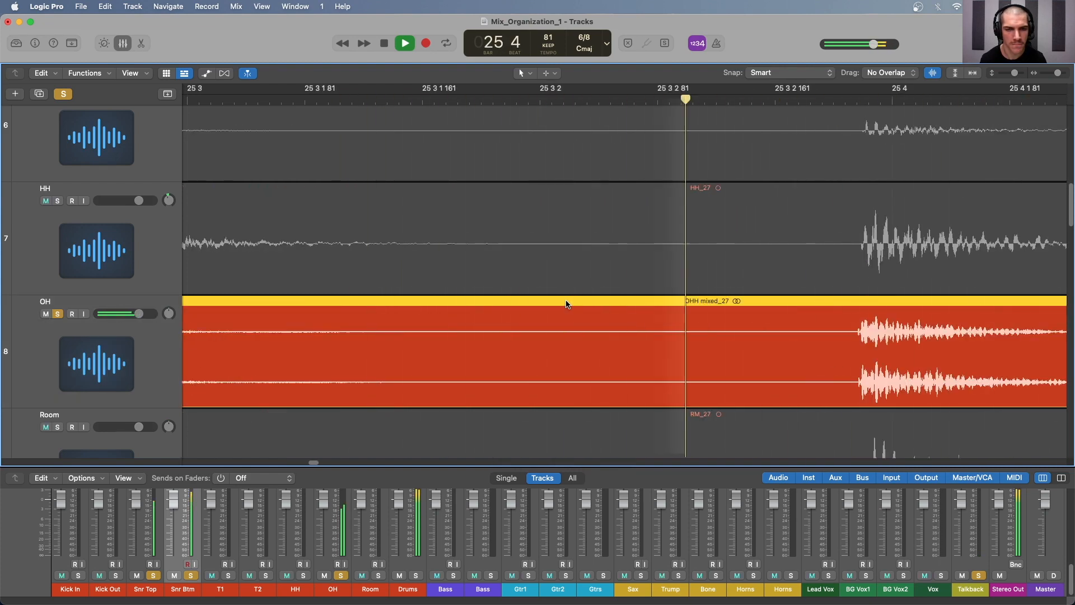
pyautogui.press('space')
# - Place the playhead at the hit just before bar 25 beat 4 and examine the HH and OH waveforms closely
pyautogui.hscroll(-5, 310, 246)
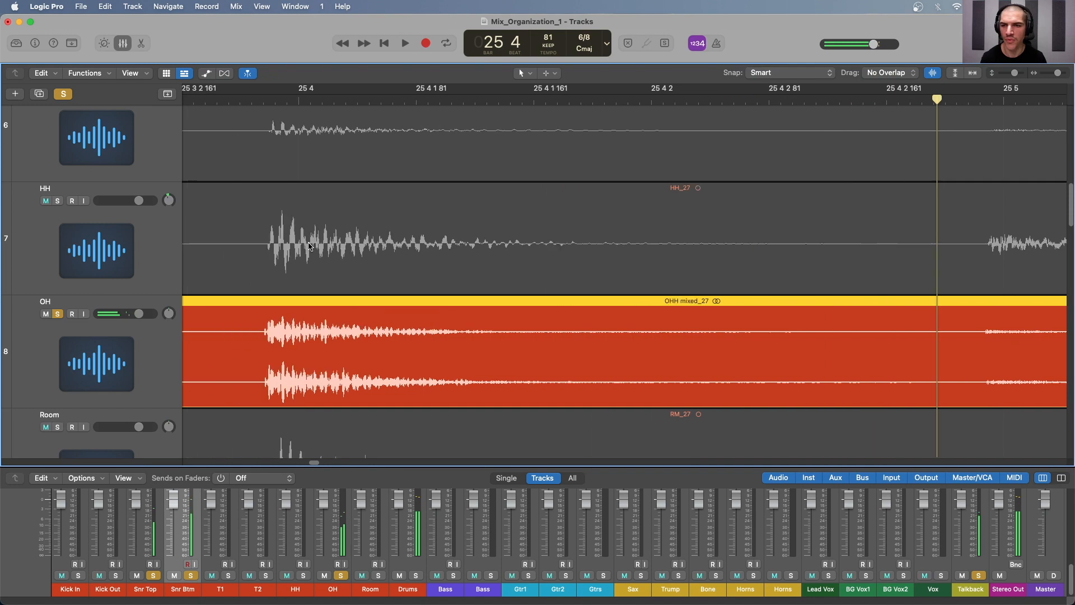
pyautogui.click(428, 100)
pyautogui.press('super+Right')
pyautogui.press('super+Right')
pyautogui.press('super+Right')
pyautogui.press('super+Right')
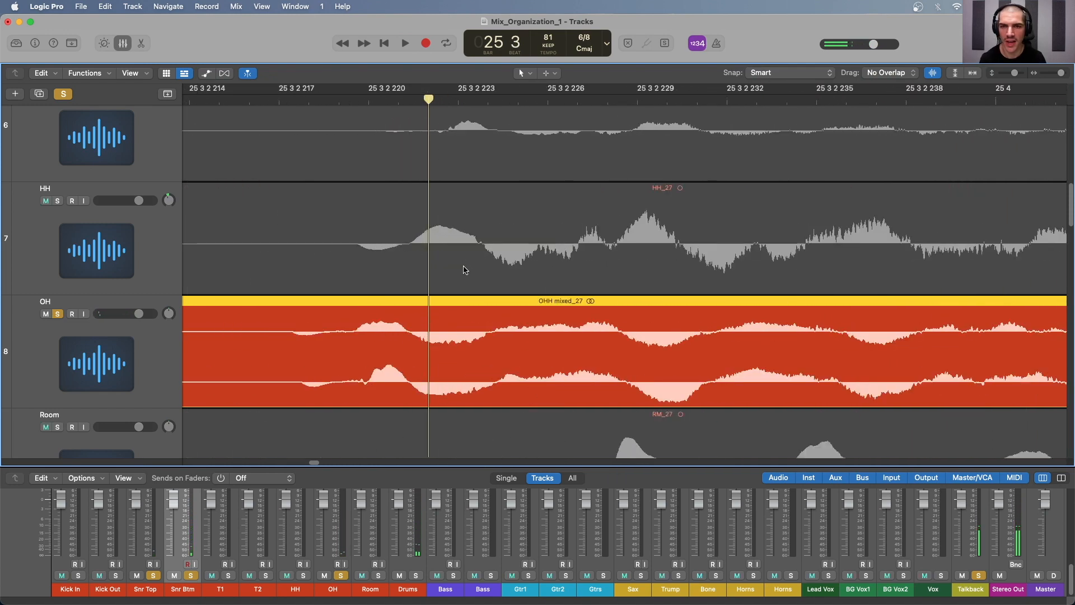
# - Move the OH track between Snr Top and Snr Btm and shift its region slightly later to line up with Snr Top
pyautogui.moveTo(101, 315); pyautogui.dragTo(103, 149)
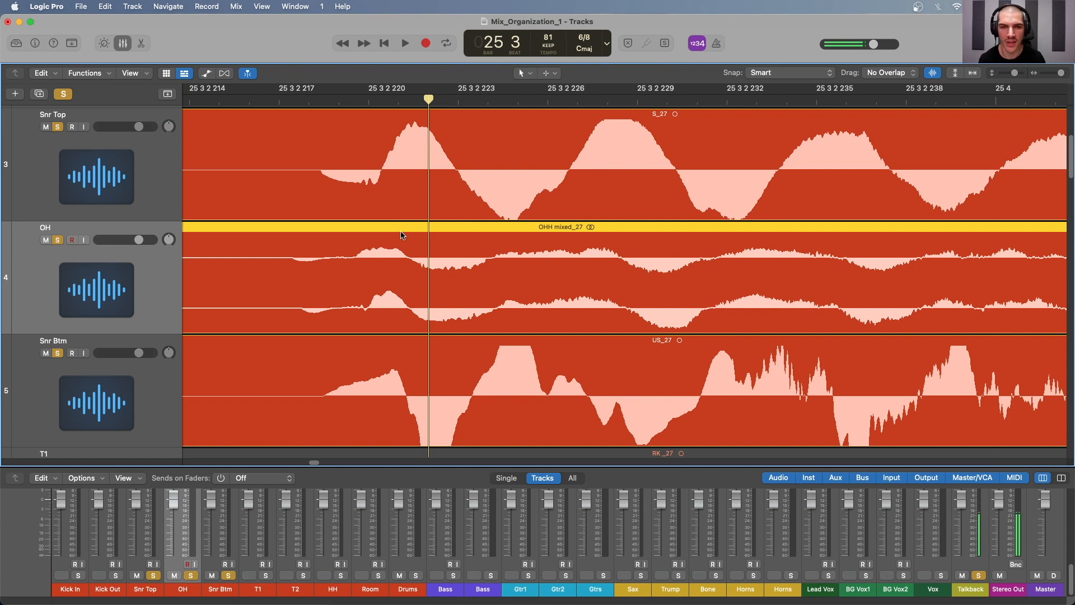
pyautogui.moveTo(402, 234); pyautogui.dragTo(421, 234)
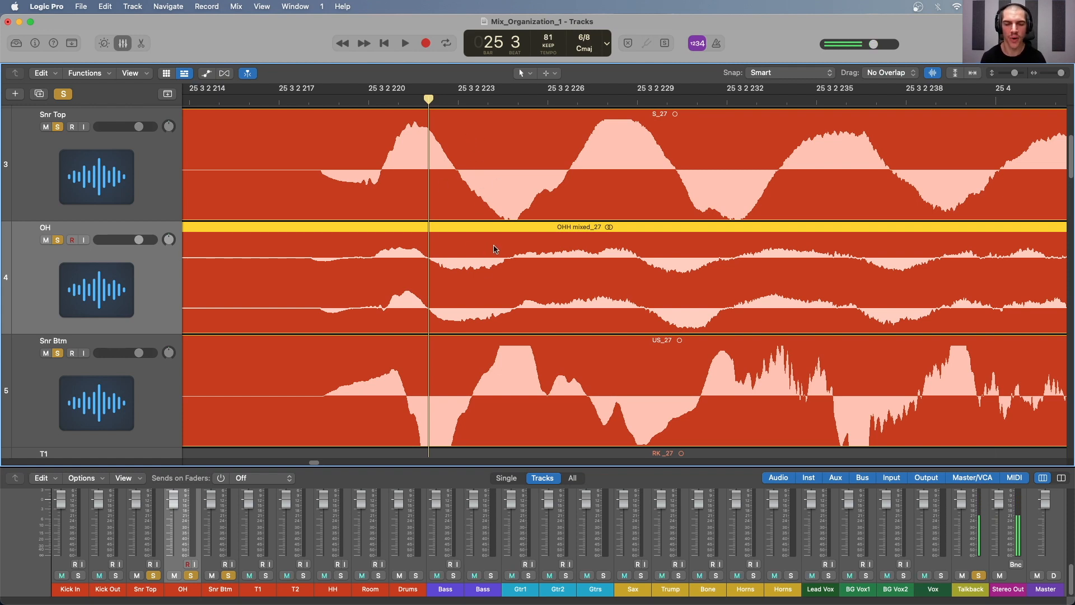
# - Return the OH track to its place between HH and Room and reduce the track heights
pyautogui.moveTo(93, 234); pyautogui.dragTo(117, 299)
pyautogui.press('super+Up')
pyautogui.press('super+Up')
pyautogui.press('super+Up')
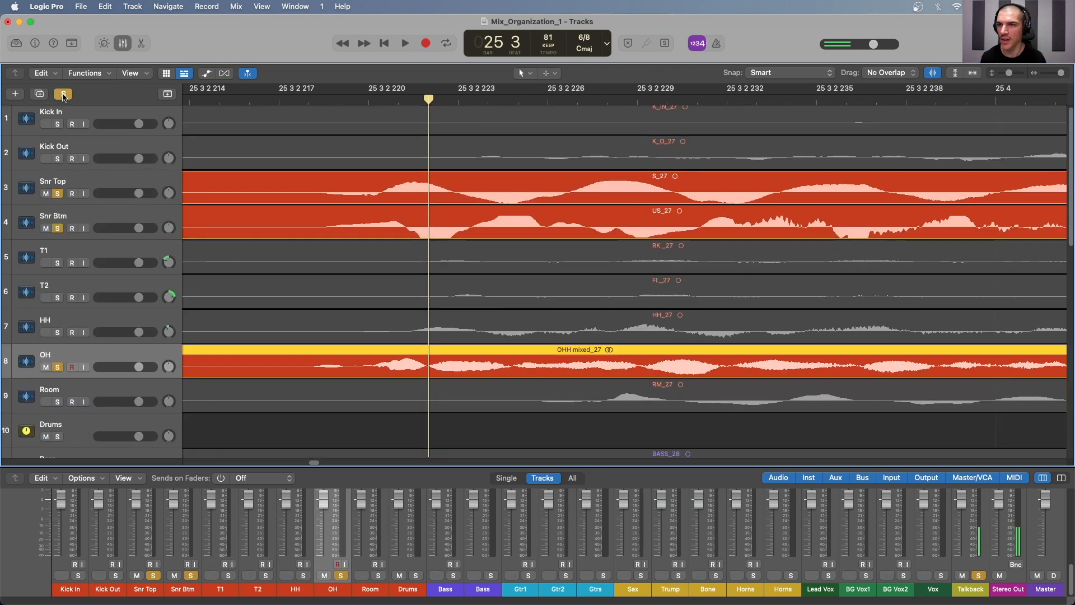
# - Clear all track solos and show the full length of the song in the track area
pyautogui.click(63, 96)
pyautogui.press('super+Left')
pyautogui.press('super+Left')
pyautogui.press('super+Left')
pyautogui.press('super+Left')
pyautogui.press('super+Left')
pyautogui.press('super+Left')
pyautogui.press('super+Left')
pyautogui.press('super+Left')
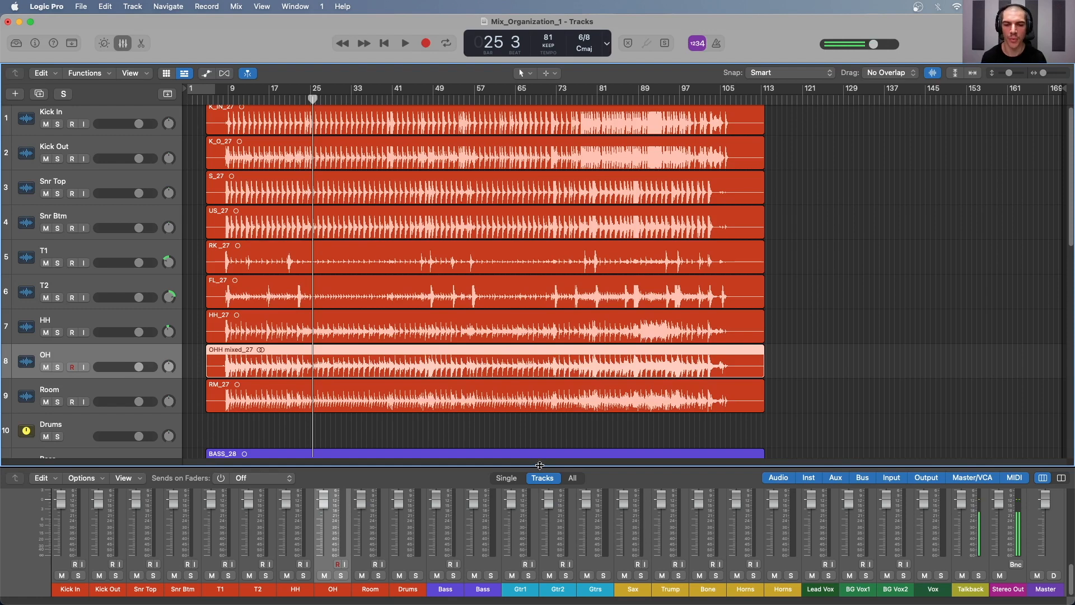
# - Enlarge the mixer and insert the stereo Waves SSLComp (s) on Stereo Out, leaving it bypassed with its window closed
pyautogui.moveTo(539, 466); pyautogui.dragTo(556, 183)
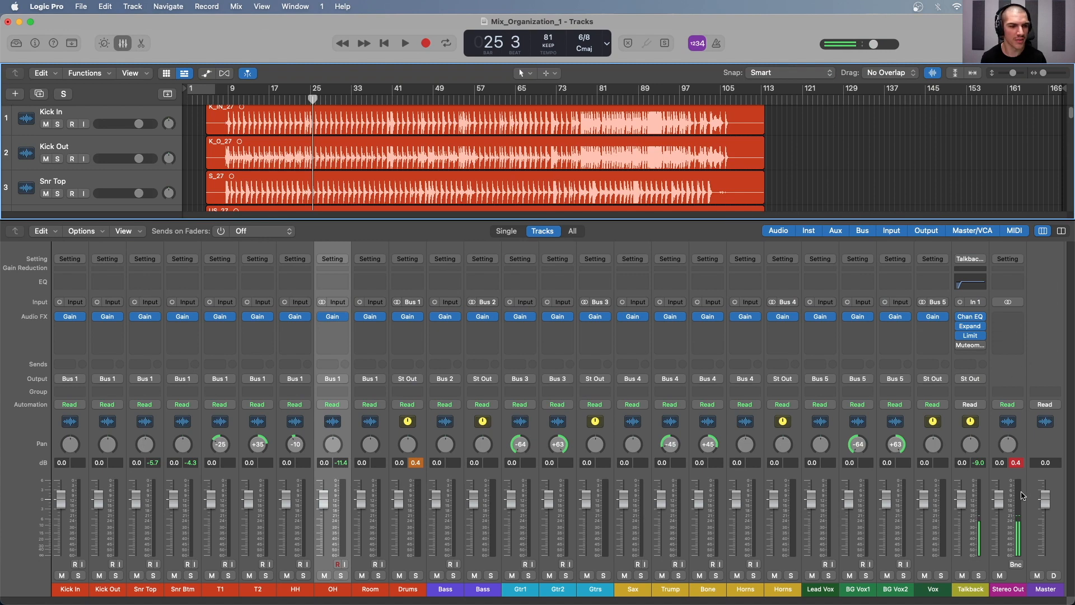
pyautogui.click(1020, 348)
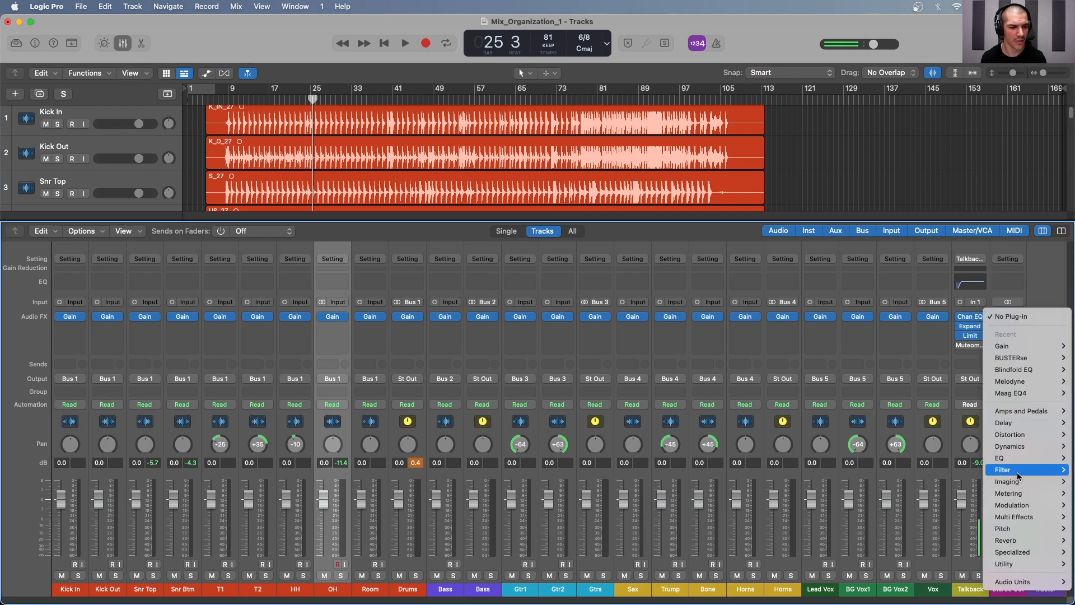
pyautogui.moveTo(1016, 584)
pyautogui.moveTo(896, 570)
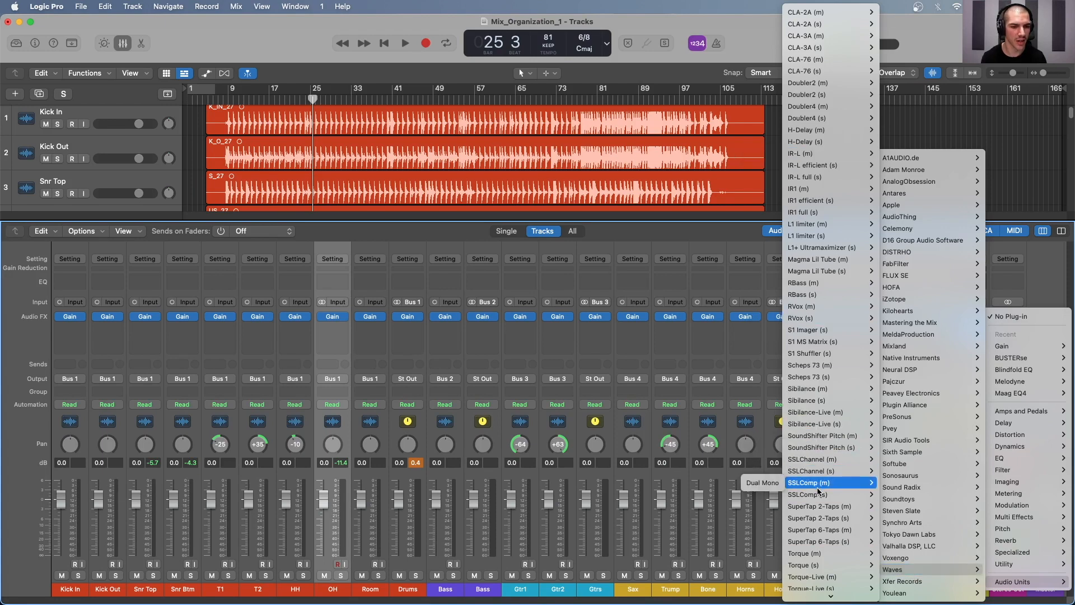
pyautogui.moveTo(817, 496)
pyautogui.click(770, 495)
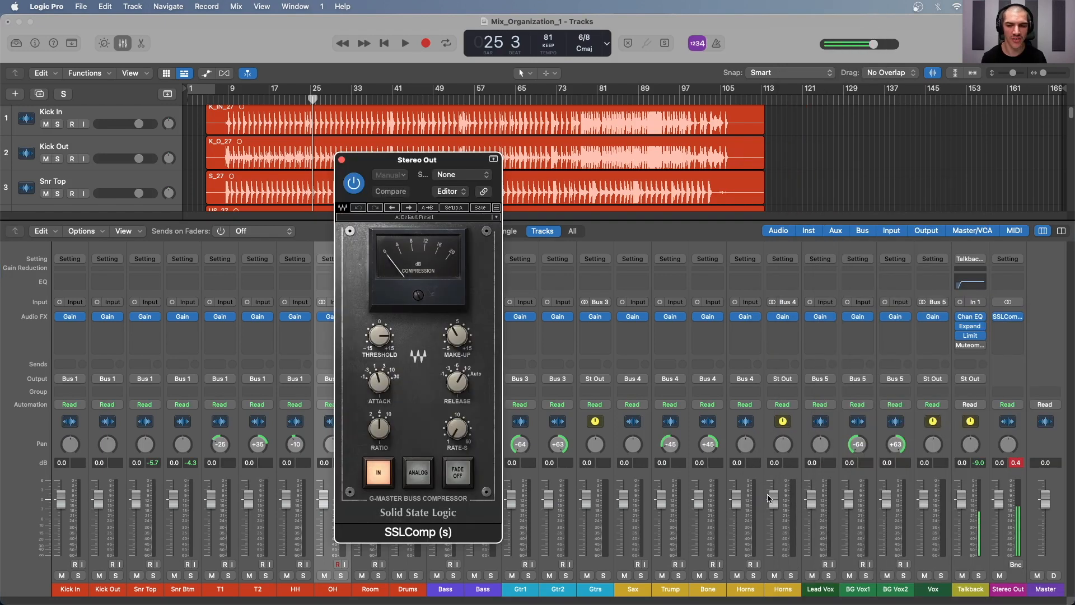
pyautogui.click(342, 161)
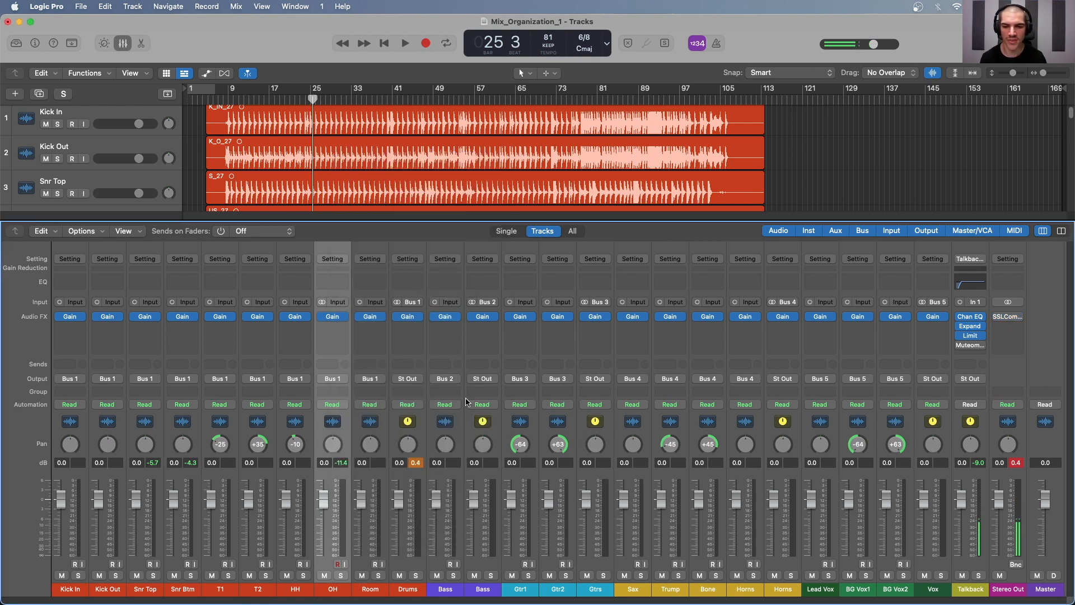
# - Insert the stereo SSLComp (s) below Gain on the Drums aux, leaving it bypassed with its window closed
pyautogui.click(407, 327)
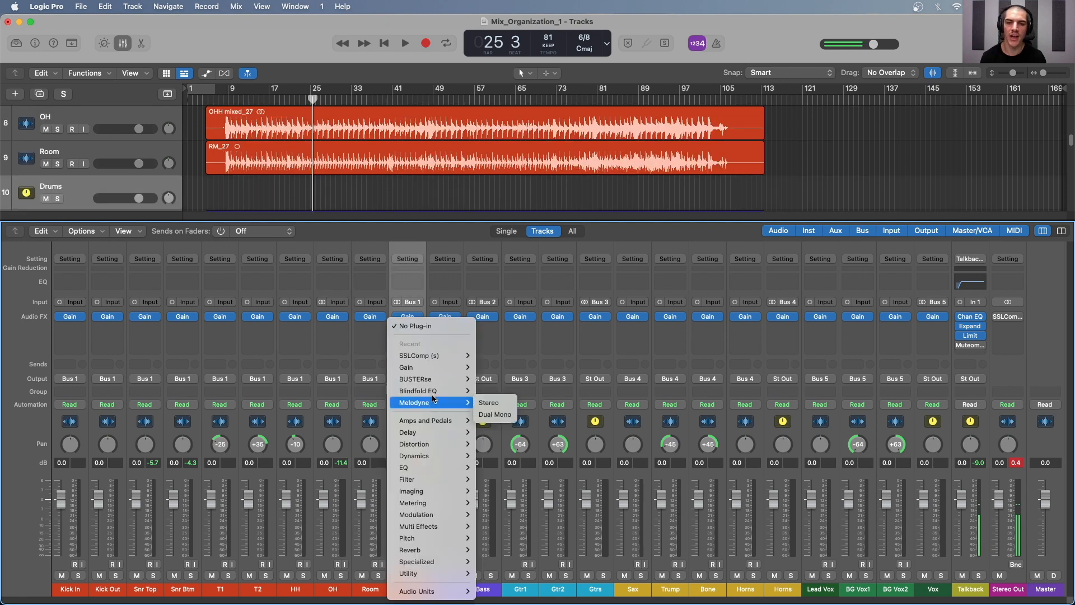
pyautogui.moveTo(443, 356)
pyautogui.click(496, 359)
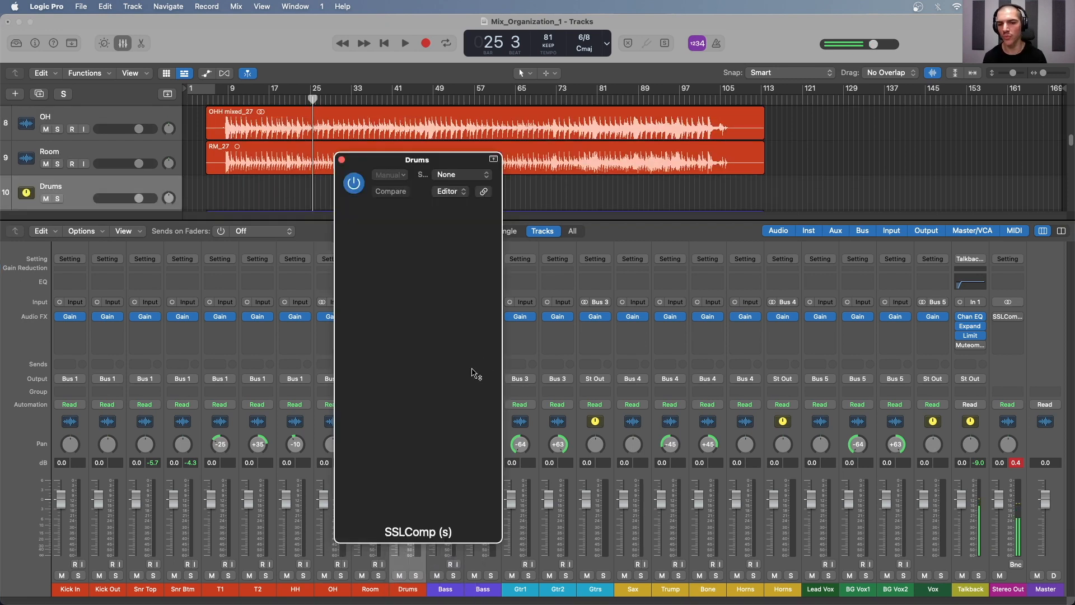
pyautogui.click(342, 160)
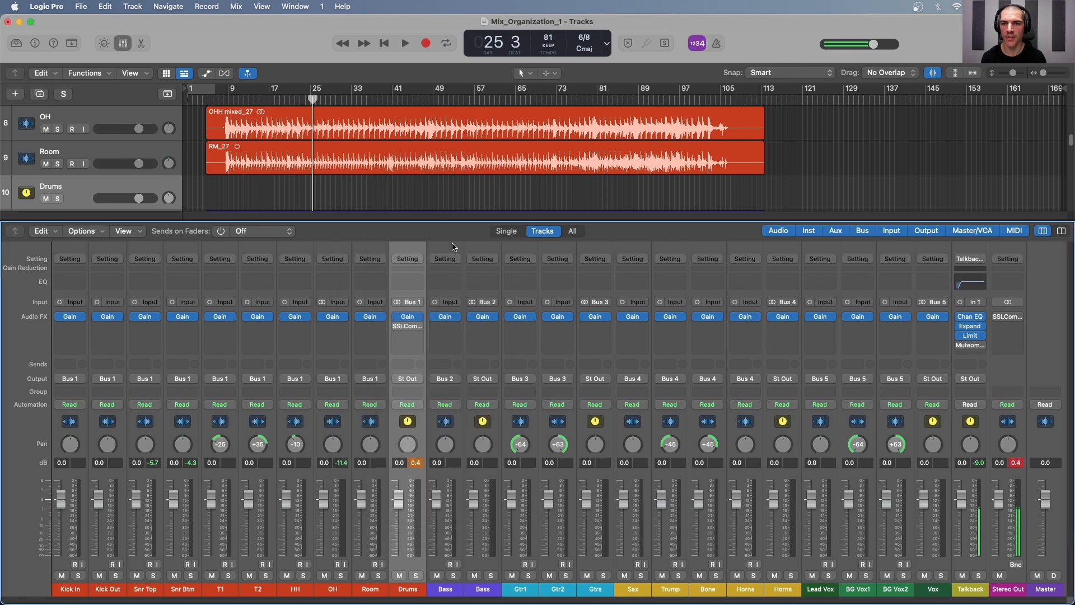
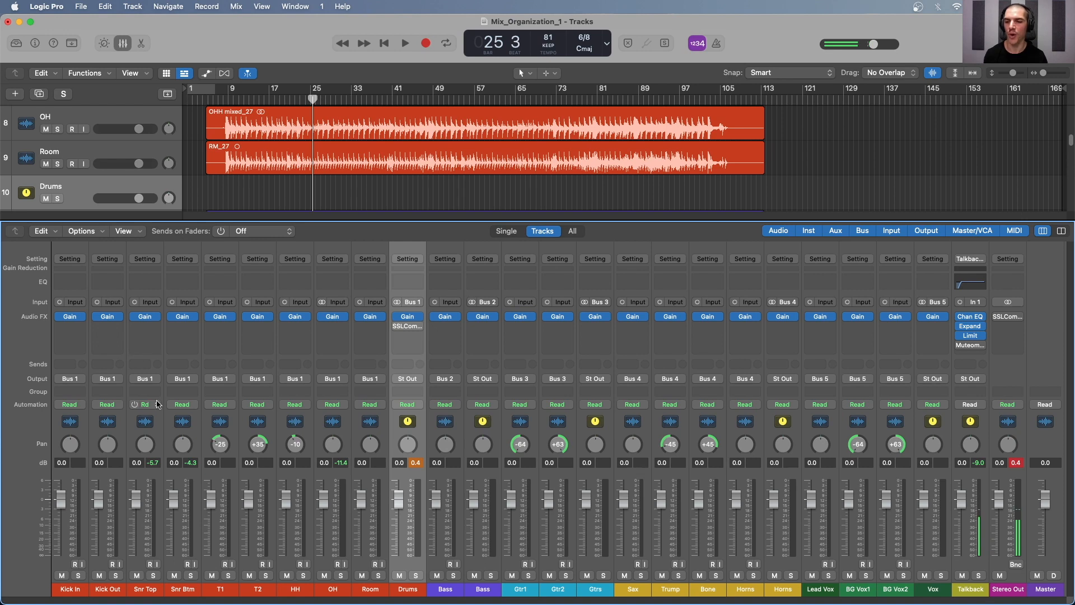
pyautogui.click(84, 431)
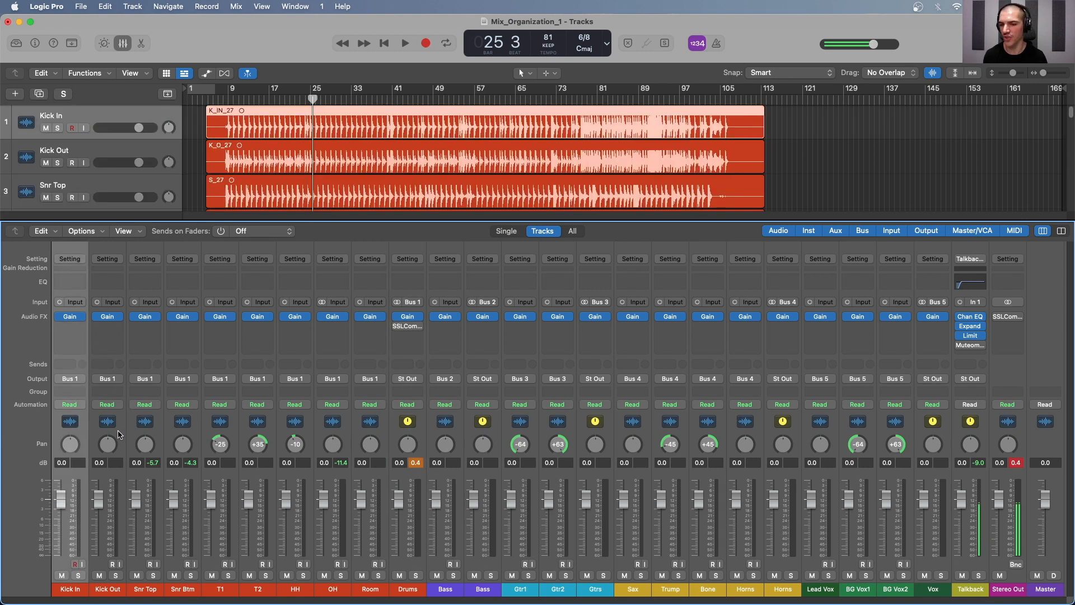
pyautogui.click(119, 445)
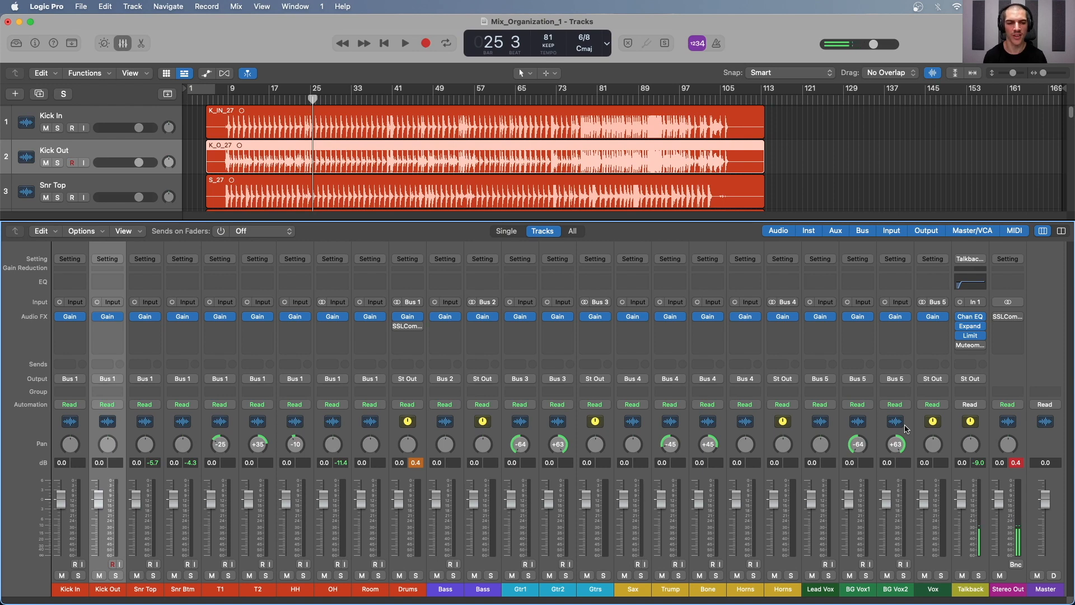
# - Create nine new stereo aux channel strips directly after the Talkback channel
pyautogui.click(985, 436)
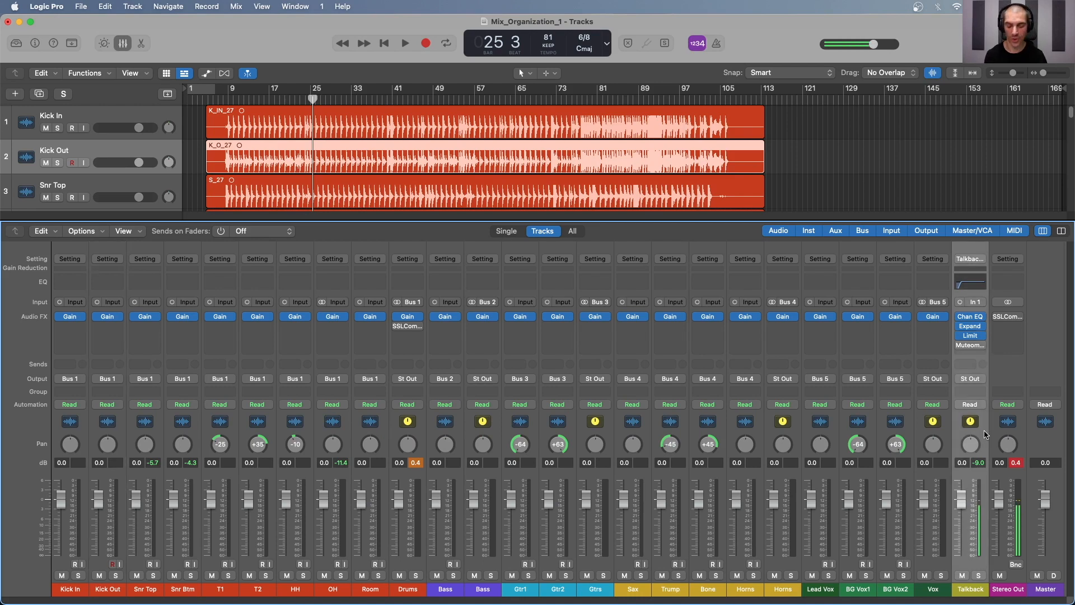
pyautogui.hotkey('ctrl', 'n')
pyautogui.hotkey('ctrl', 'n')
pyautogui.hotkey('ctrl', 'n')
pyautogui.hotkey('ctrl', 'n')
pyautogui.hotkey('ctrl', 'n')
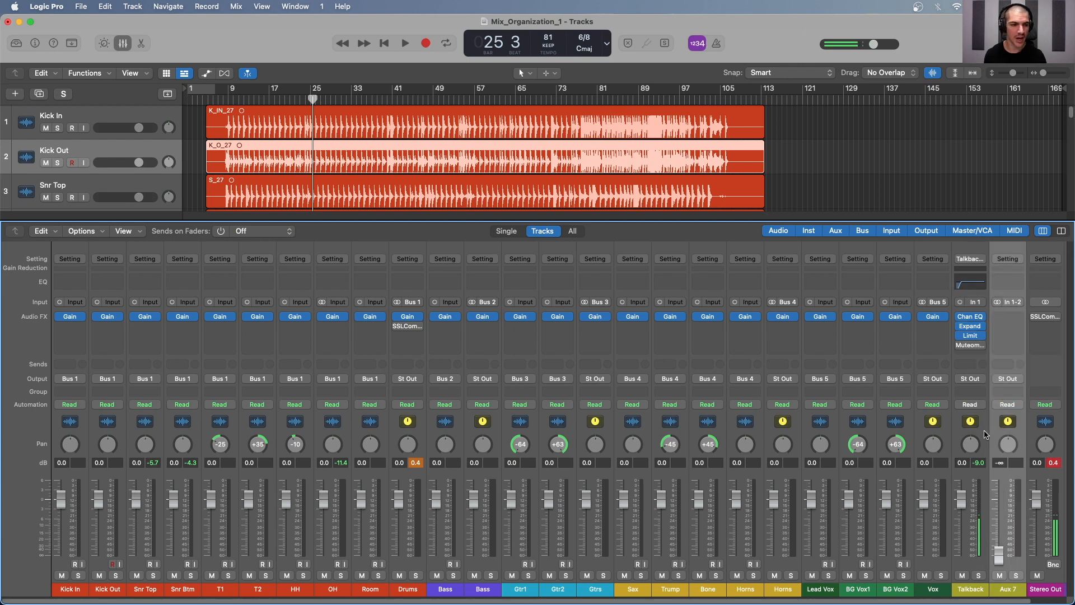
pyautogui.hotkey('ctrl', 'n')
pyautogui.hotkey('ctrl', 'n')
pyautogui.hotkey('ctrl', 'n')
pyautogui.hotkey('ctrl', 'n')
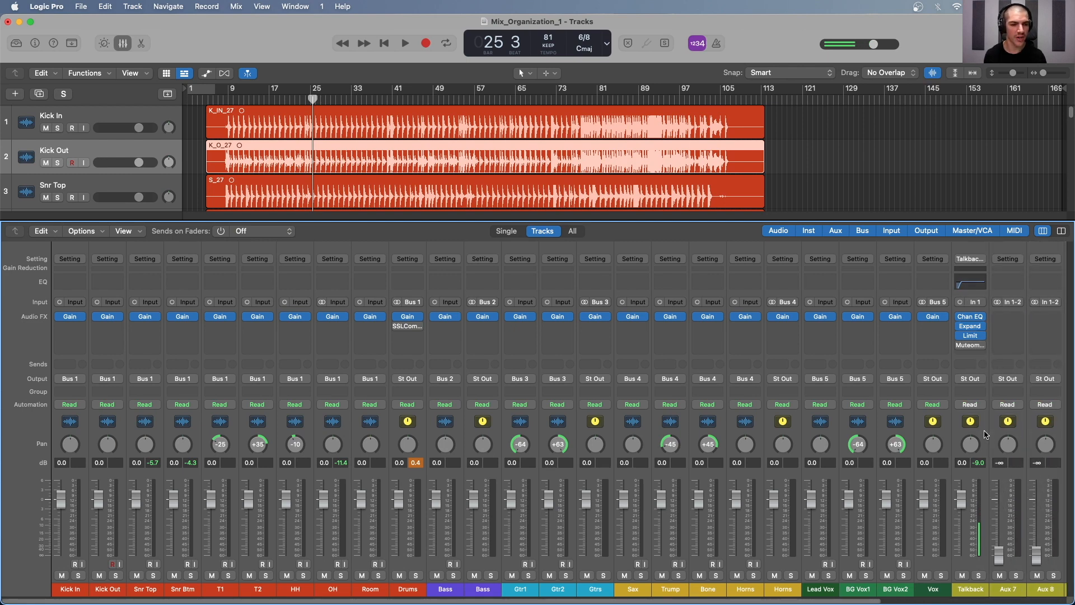
# - Rename the Aux 7 channel strip to Drum PC
pyautogui.hscroll(2, 983, 434)
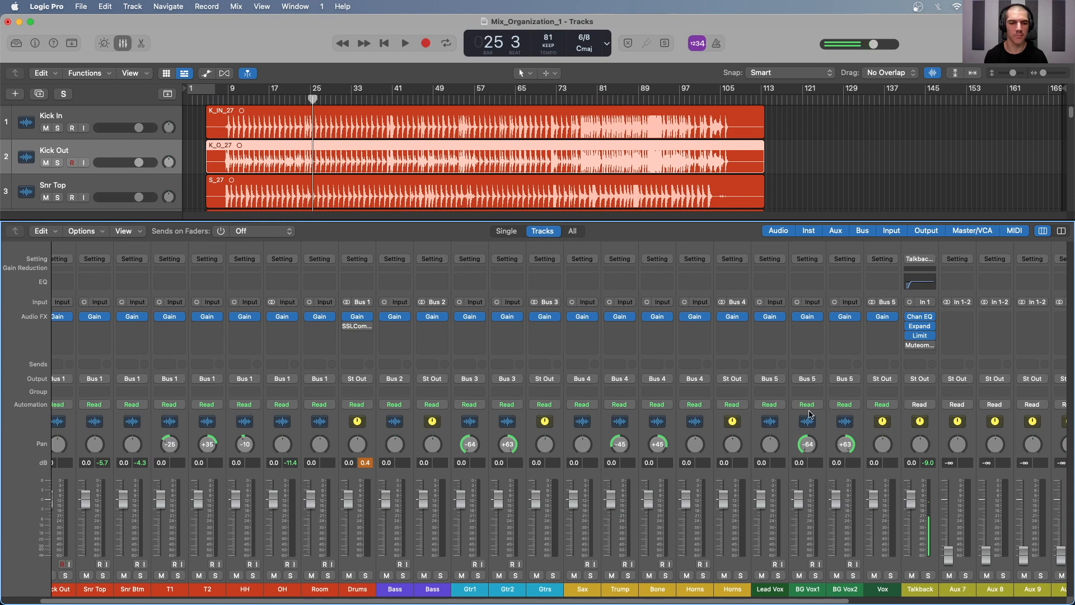
pyautogui.moveTo(425, 601); pyautogui.dragTo(641, 603)
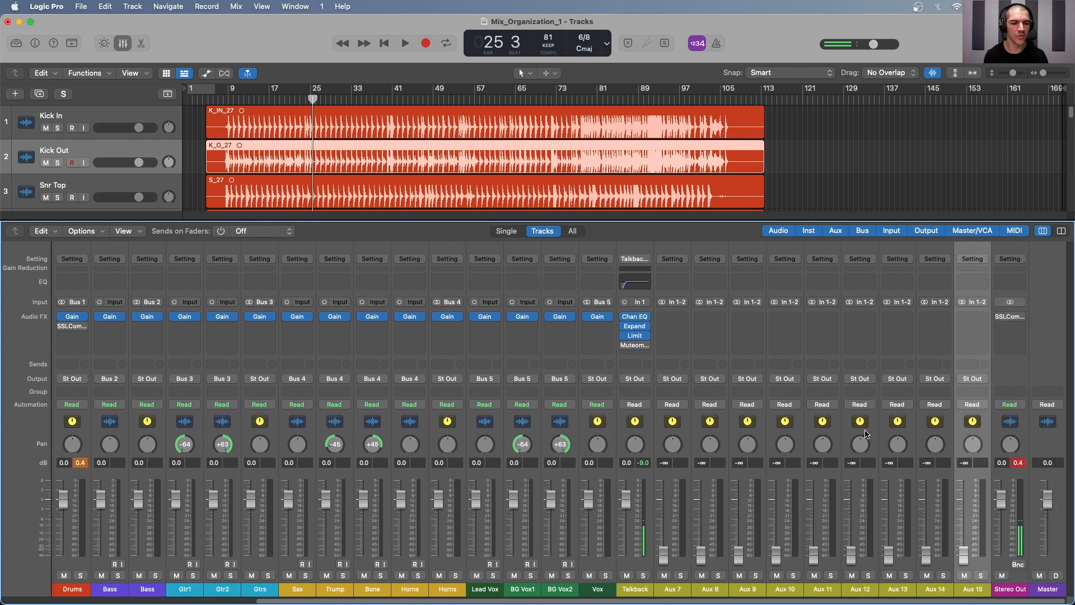
pyautogui.doubleClick(671, 588)
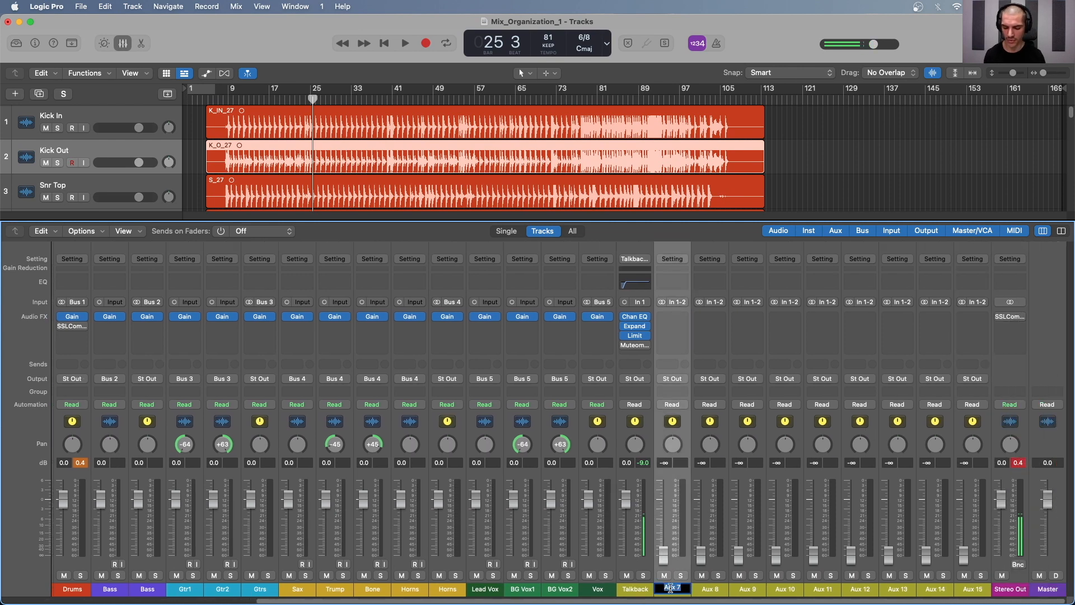
pyautogui.write('Drum PC')
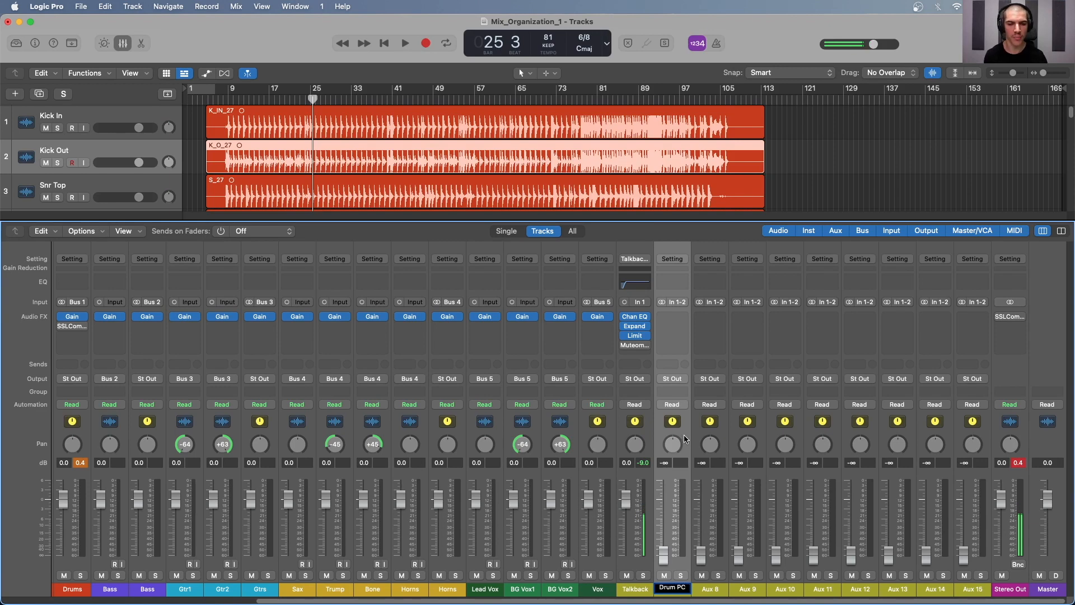
# - Rename the Aux 8, Aux 9 and Aux 10 channel strips to St Dly, Mono Dly and Snare Plate
pyautogui.click(723, 436)
pyautogui.doubleClick(709, 589)
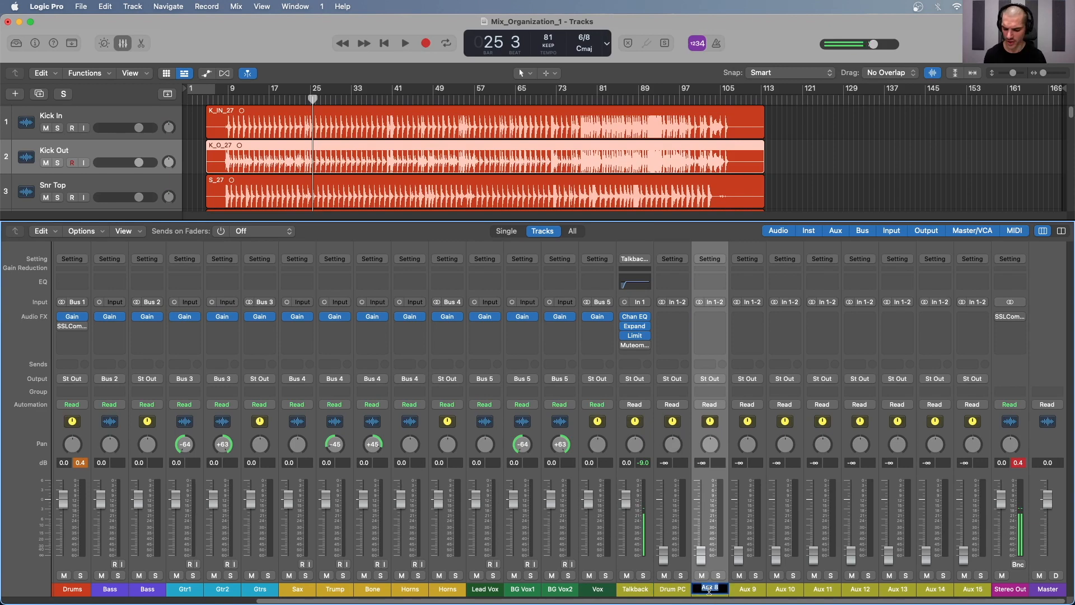
pyautogui.write('St Dly')
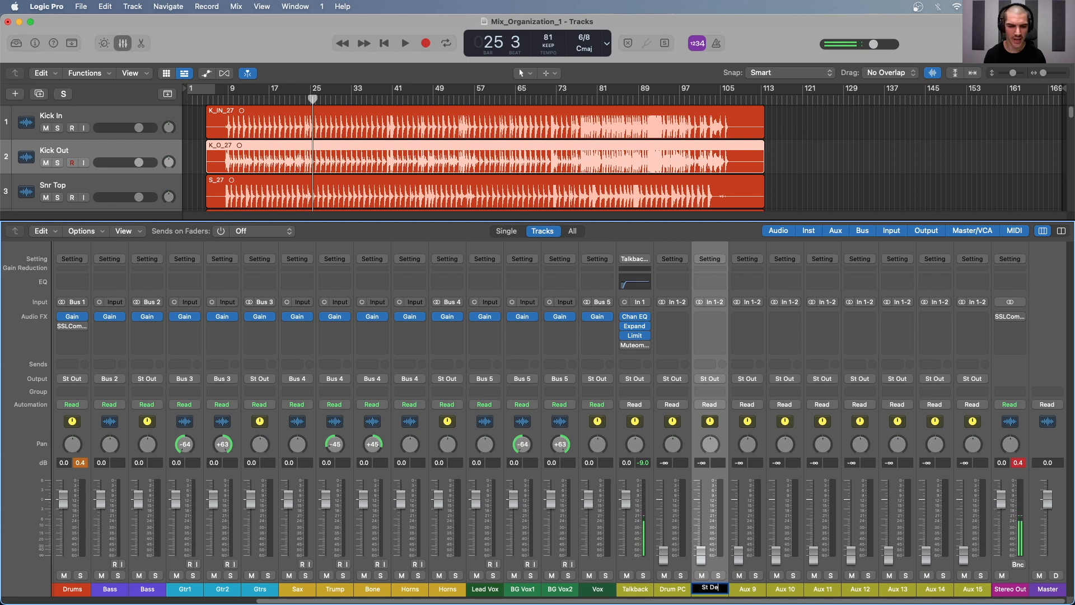
pyautogui.press('Tab')
pyautogui.write('Mono Dly')
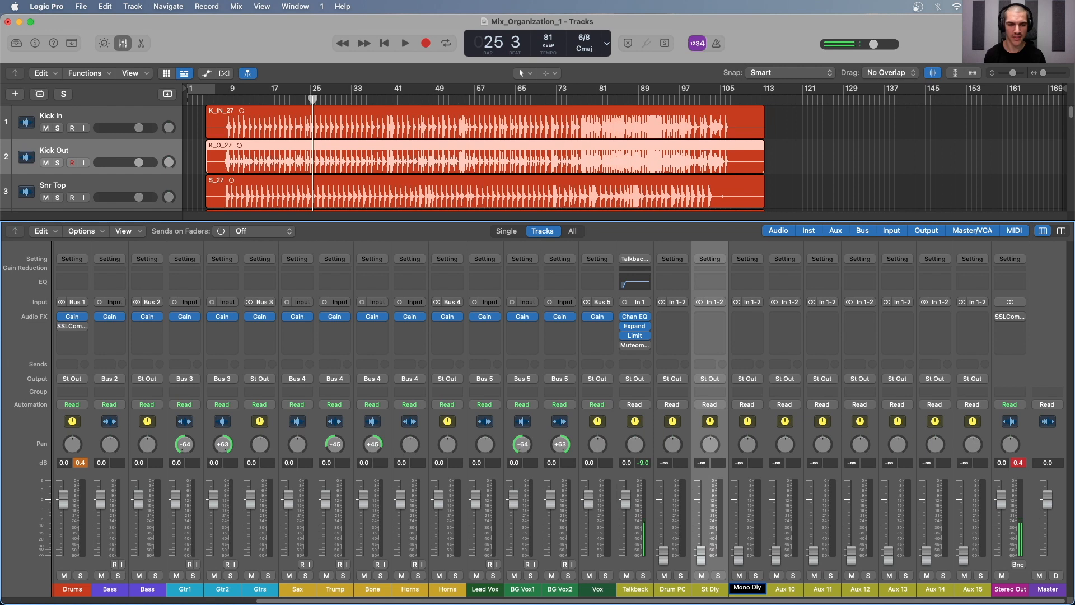
pyautogui.press('Tab')
pyautogui.write('Snare')
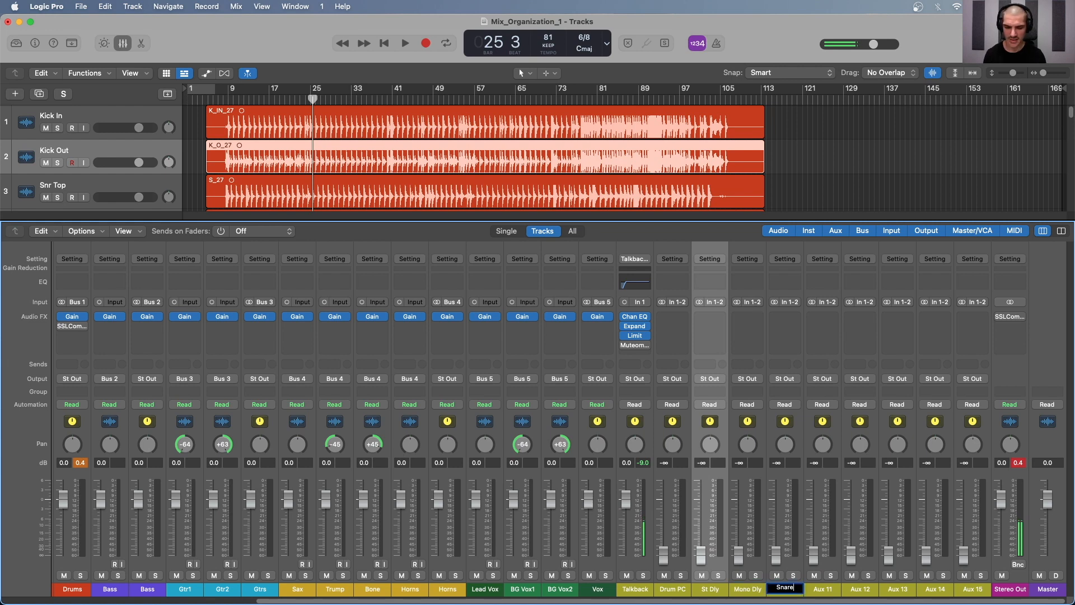
pyautogui.write(' Plate')
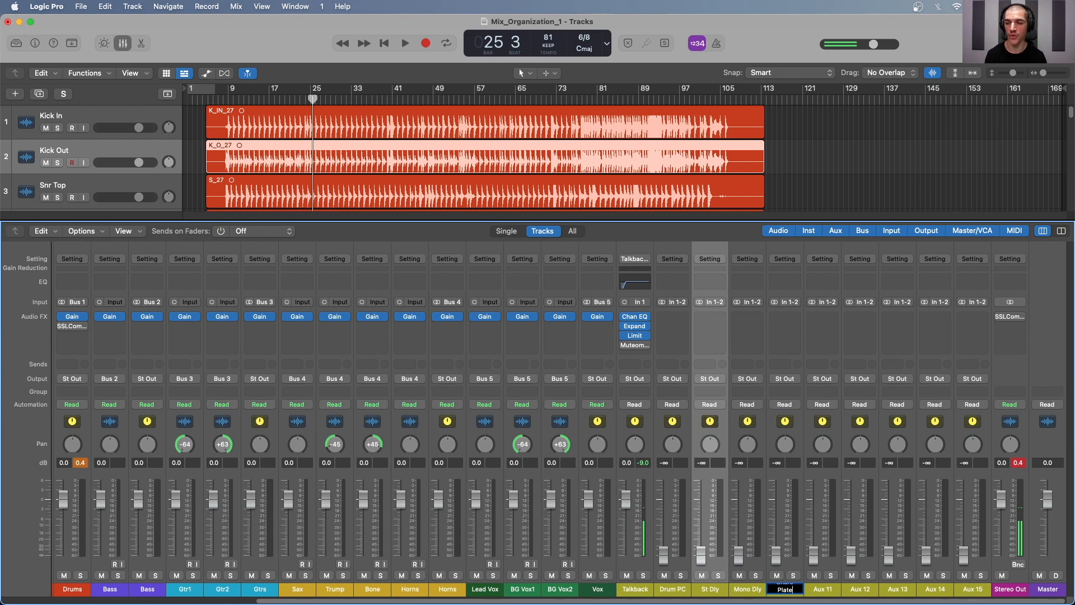
# - Rename the Aux 11 and Aux 12 channel strips to Vox Verb and Long Plate
pyautogui.doubleClick(821, 589)
pyautogui.write('Vox Verb')
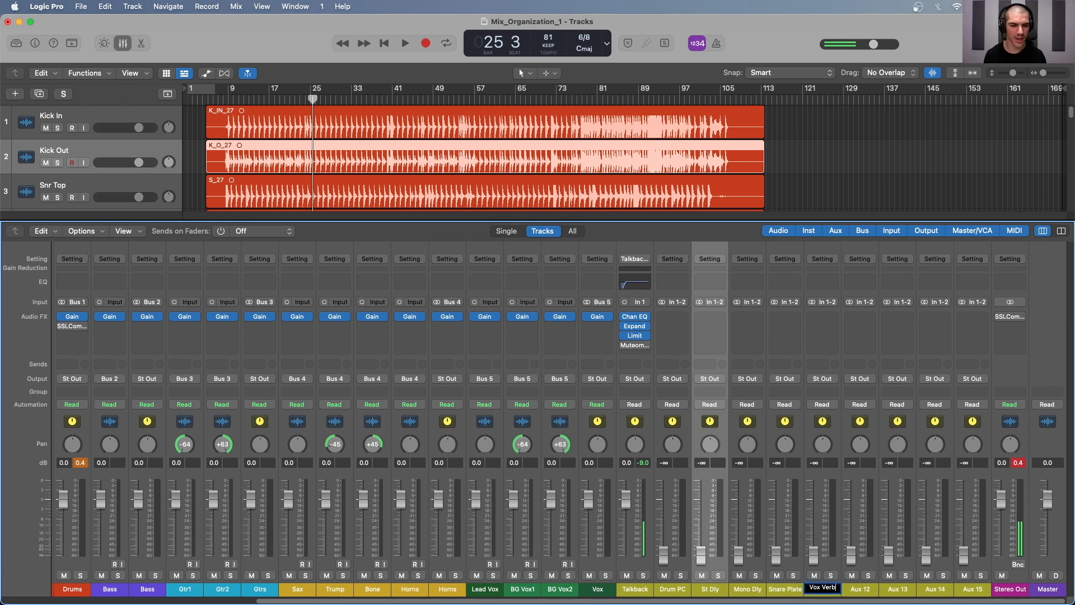
pyautogui.press('Tab')
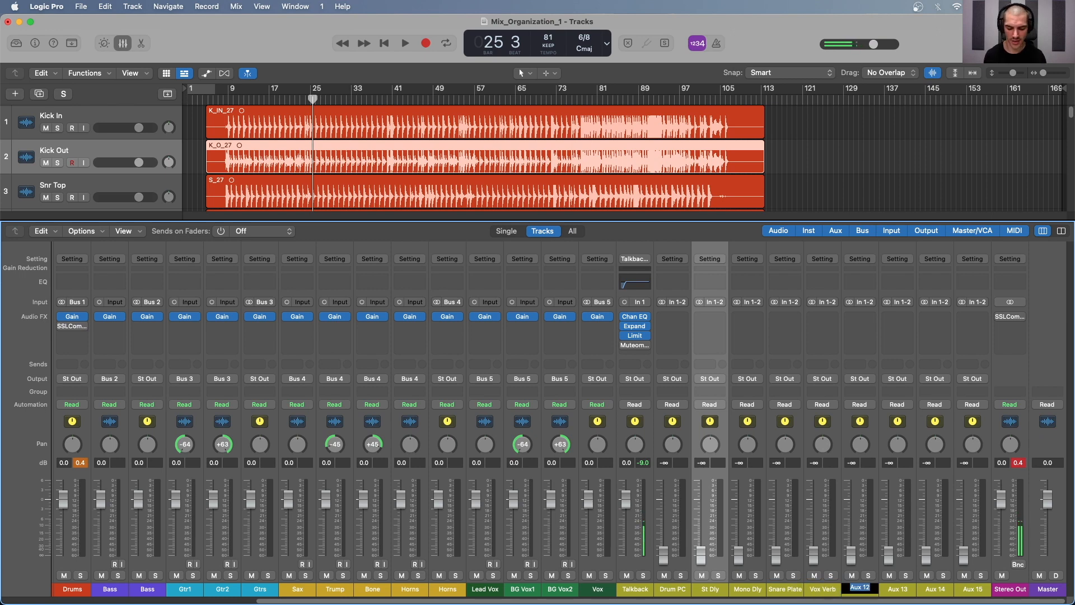
pyautogui.write('Long Plate')
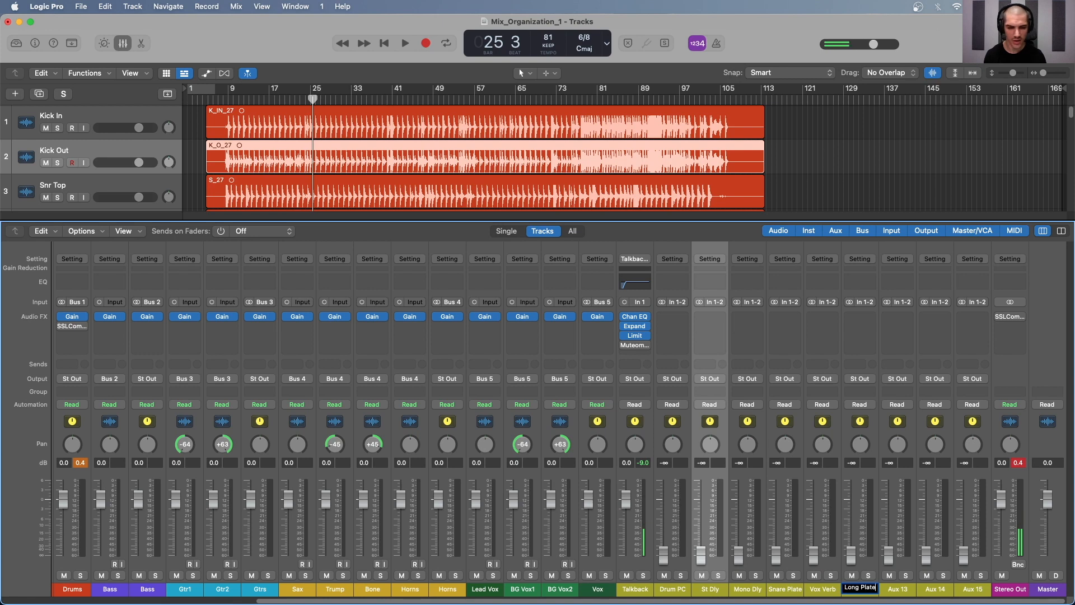
# - Rename the Aux 13 and Aux 14 channel strips to Gtr Verb L and Gtr Verb R
pyautogui.press('Tab')
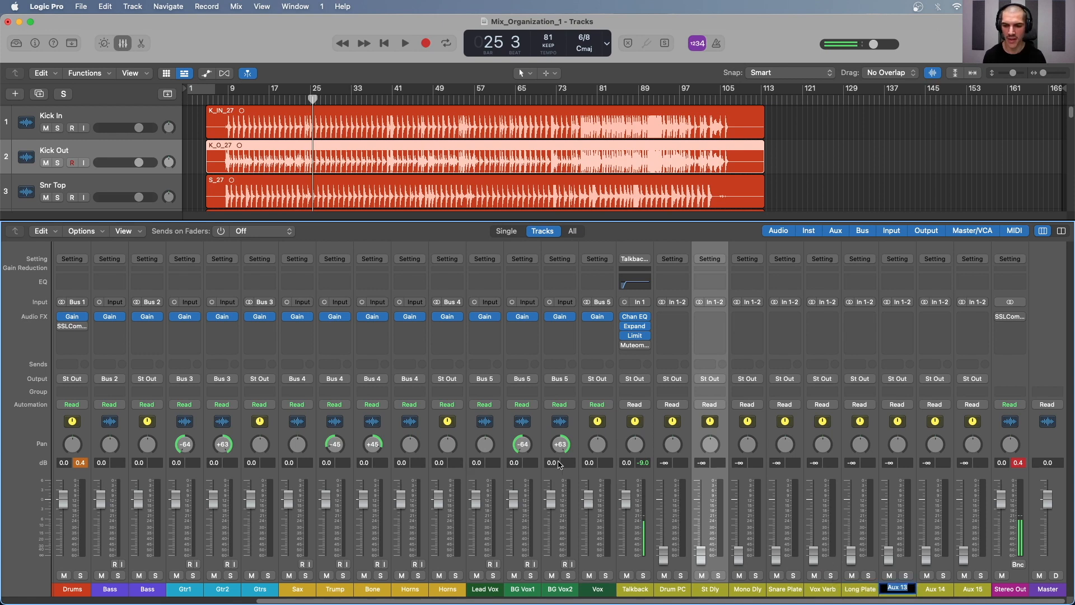
pyautogui.write('Gtr Verb')
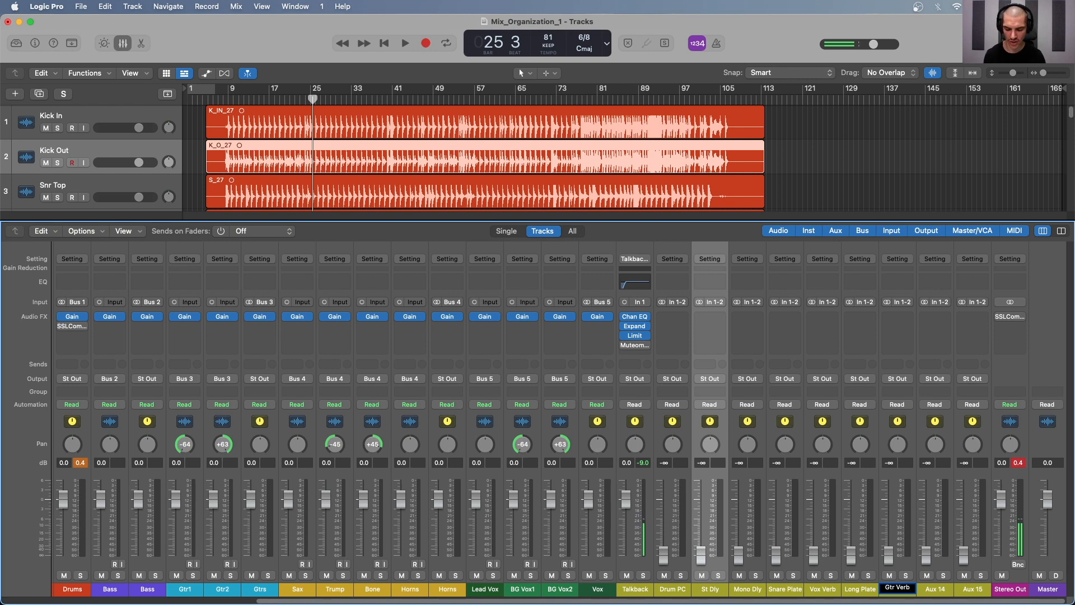
pyautogui.write(' L')
pyautogui.press('Tab')
pyautogui.write('G')
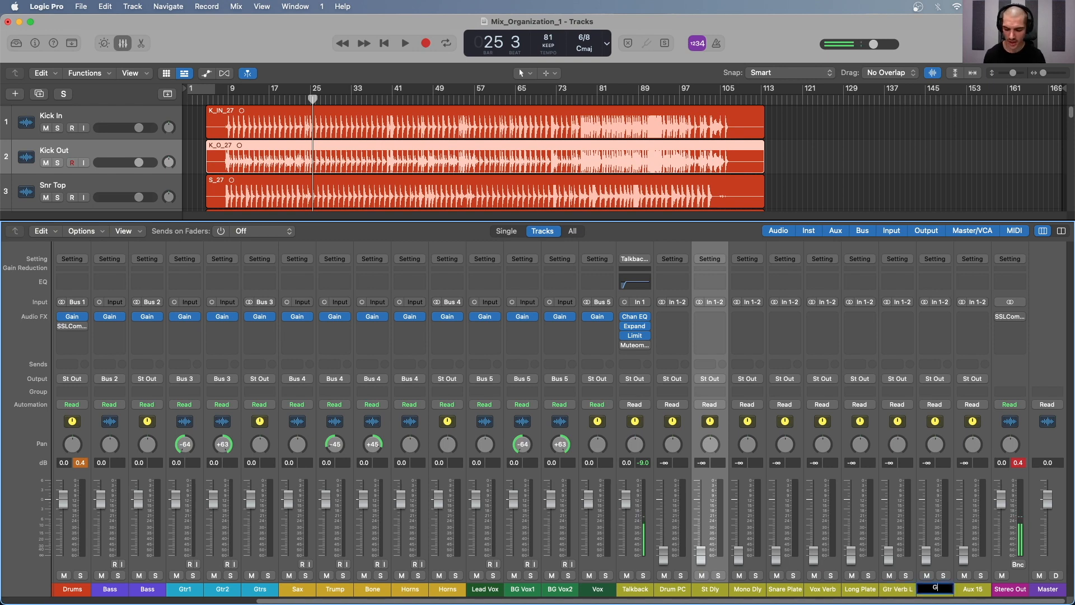
pyautogui.write('tr Verb R')
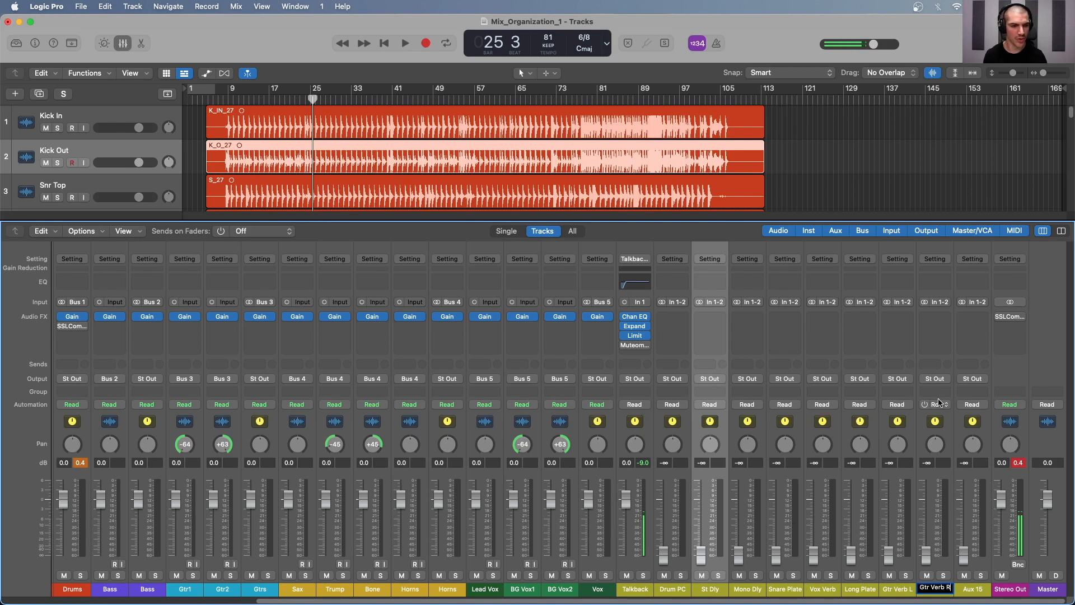
# - Pan the Gtr Verb L channel to -64 and the Gtr Verb R channel to +63
pyautogui.click(910, 434)
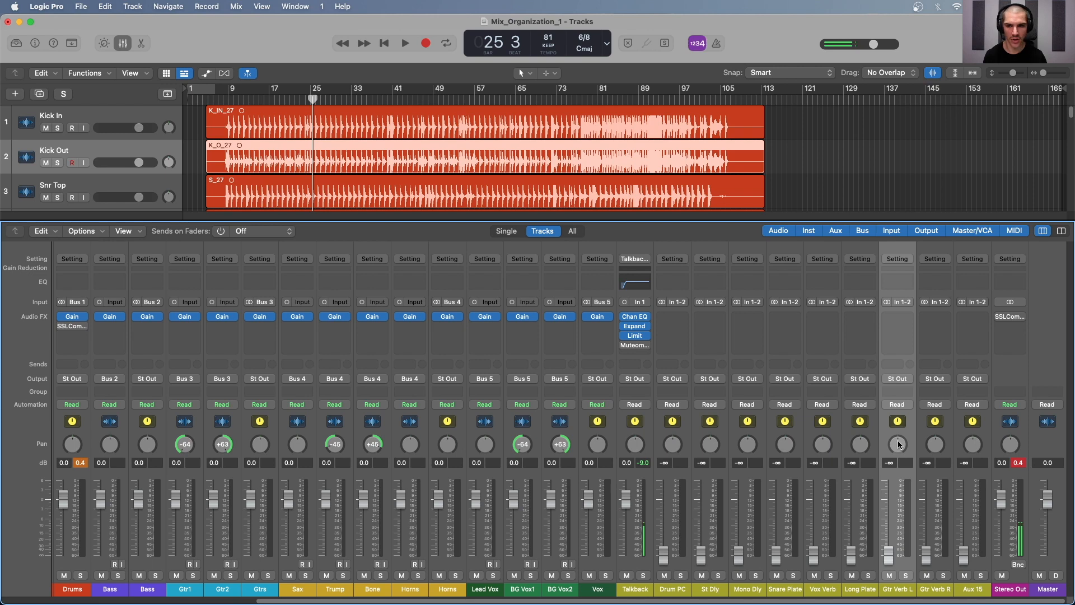
pyautogui.moveTo(899, 444); pyautogui.dragTo(932, 512)
pyautogui.moveTo(938, 446); pyautogui.dragTo(952, 329)
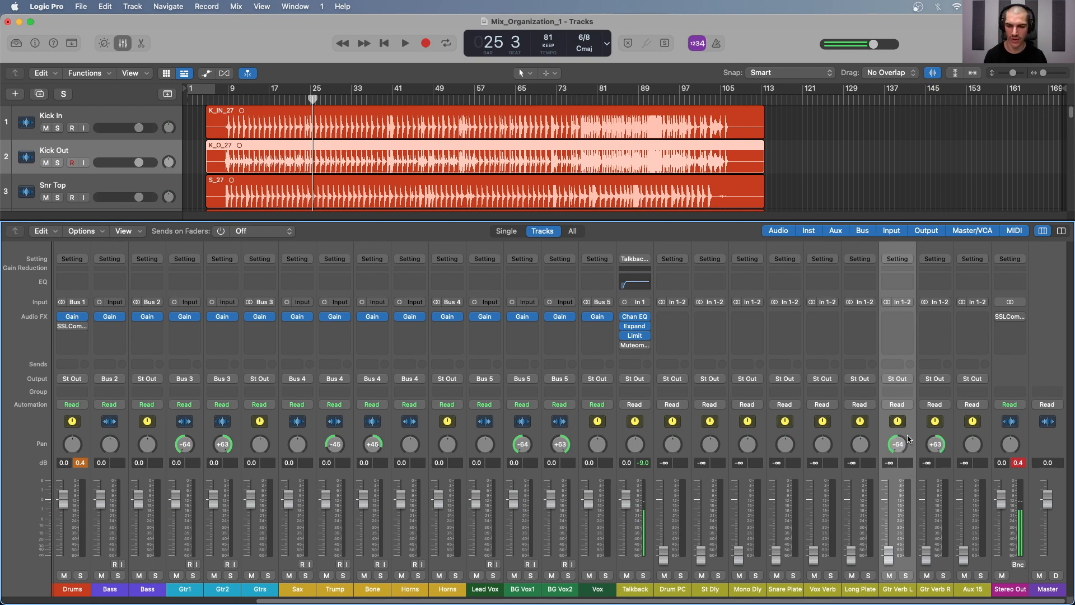
pyautogui.click(228, 447)
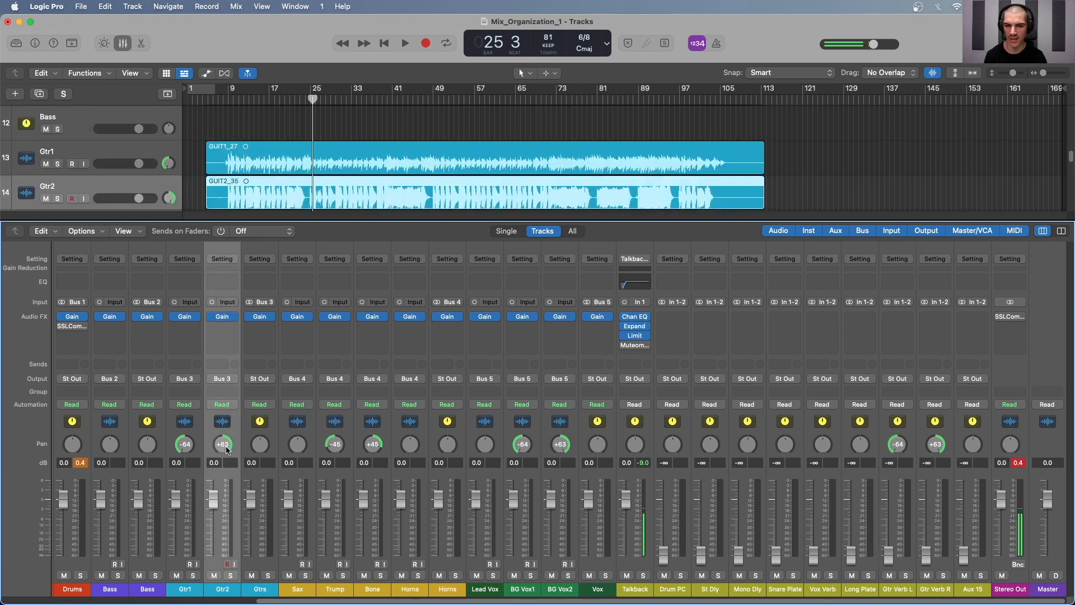
pyautogui.click(945, 421)
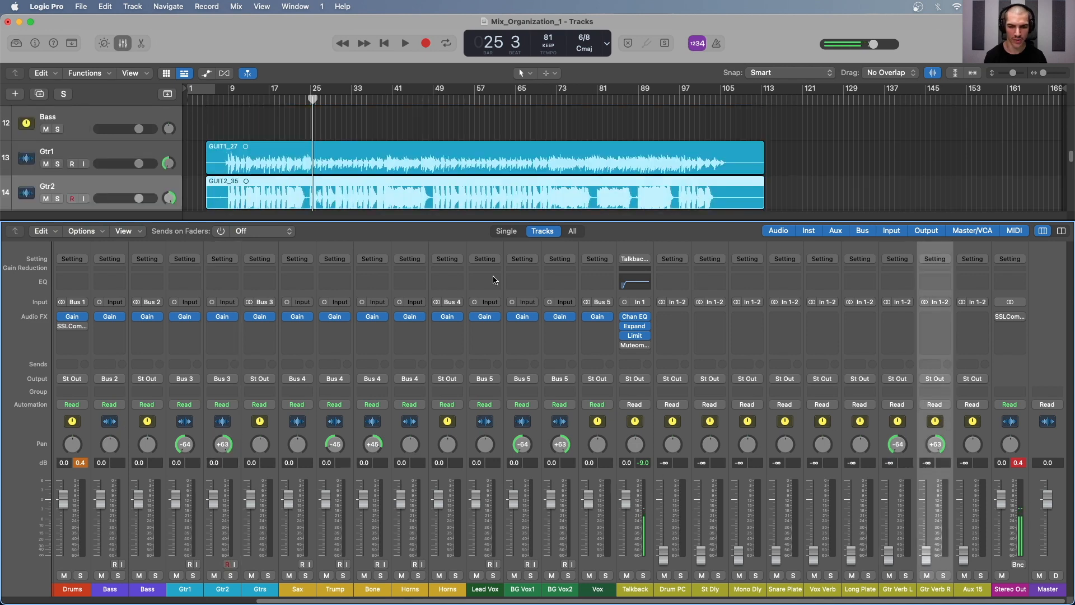
pyautogui.click(194, 438)
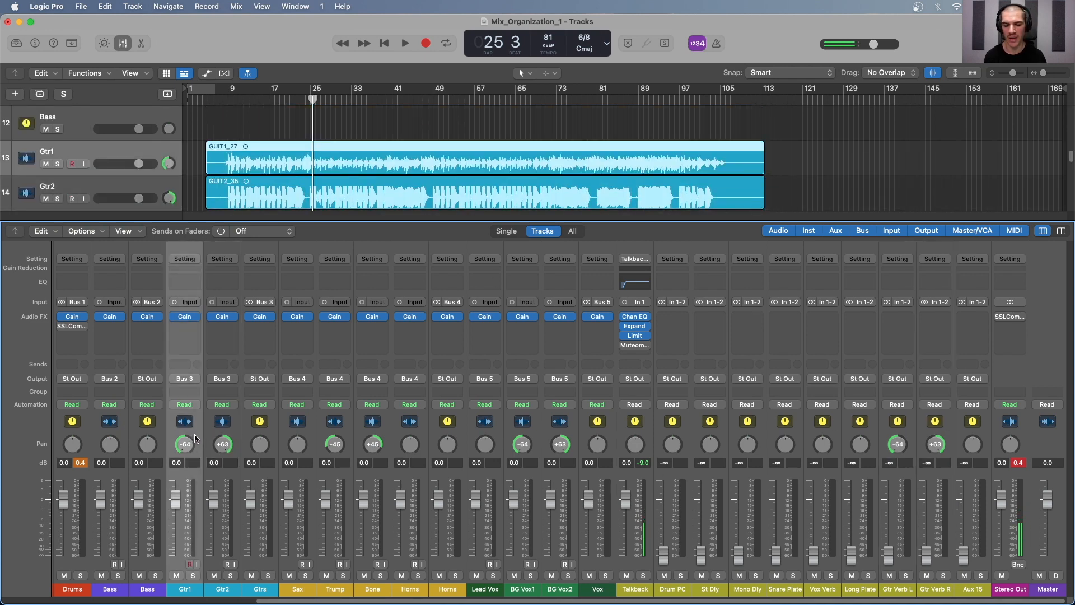
# - Rename the Aux 15 channel strip to Para Sat Vox
pyautogui.click(988, 428)
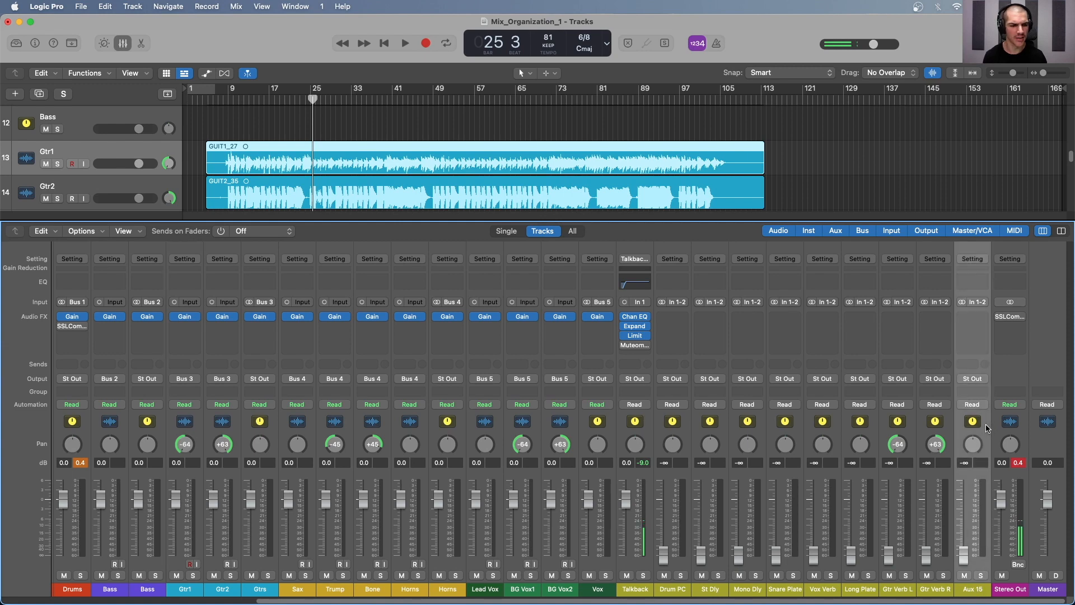
pyautogui.doubleClick(973, 590)
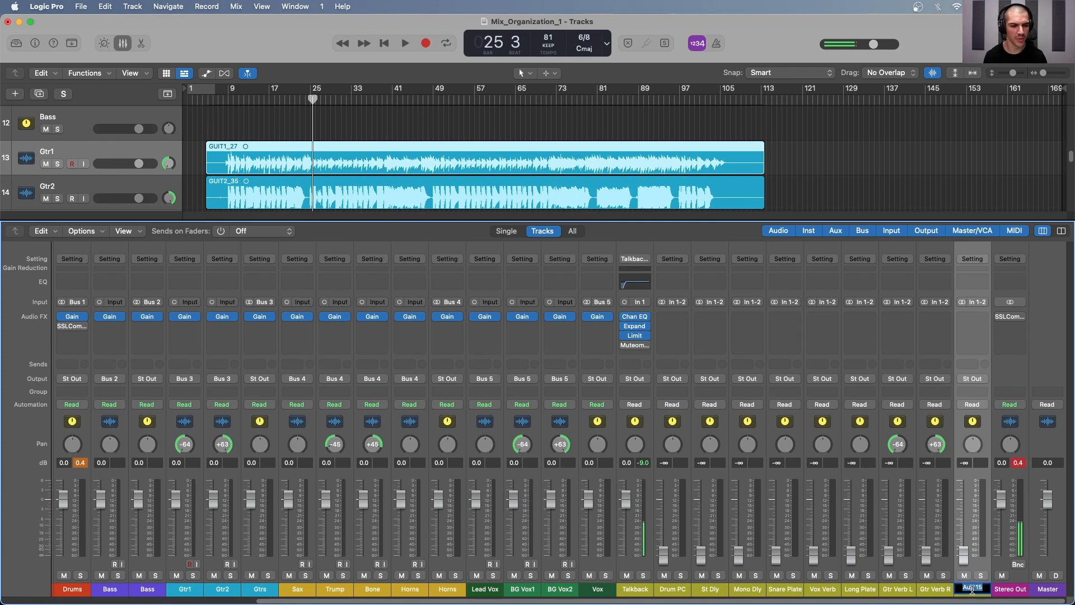
pyautogui.write('Para Sa')
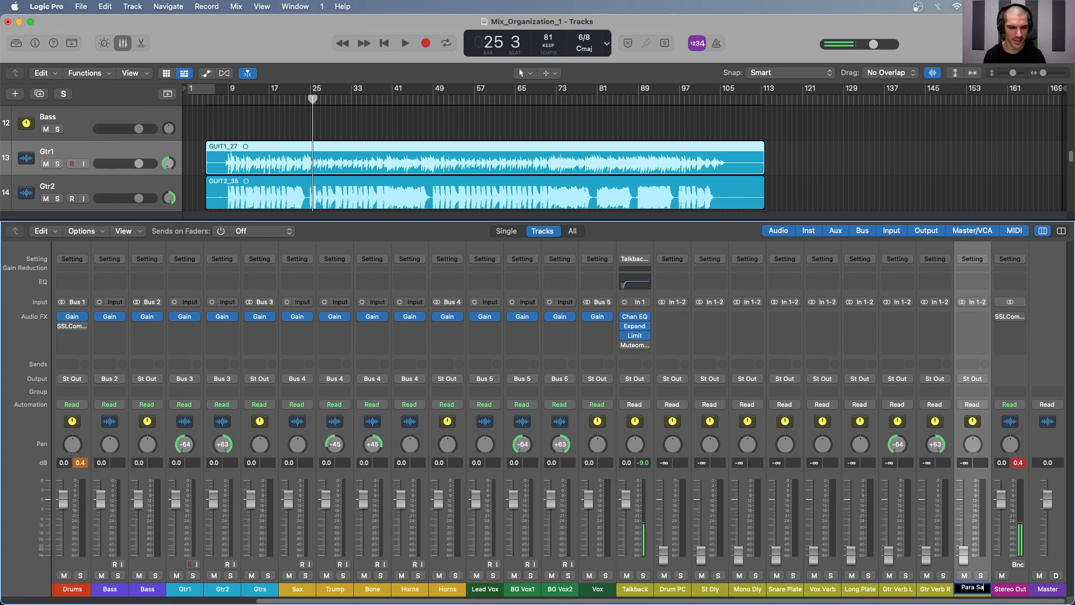
pyautogui.write('t Vox')
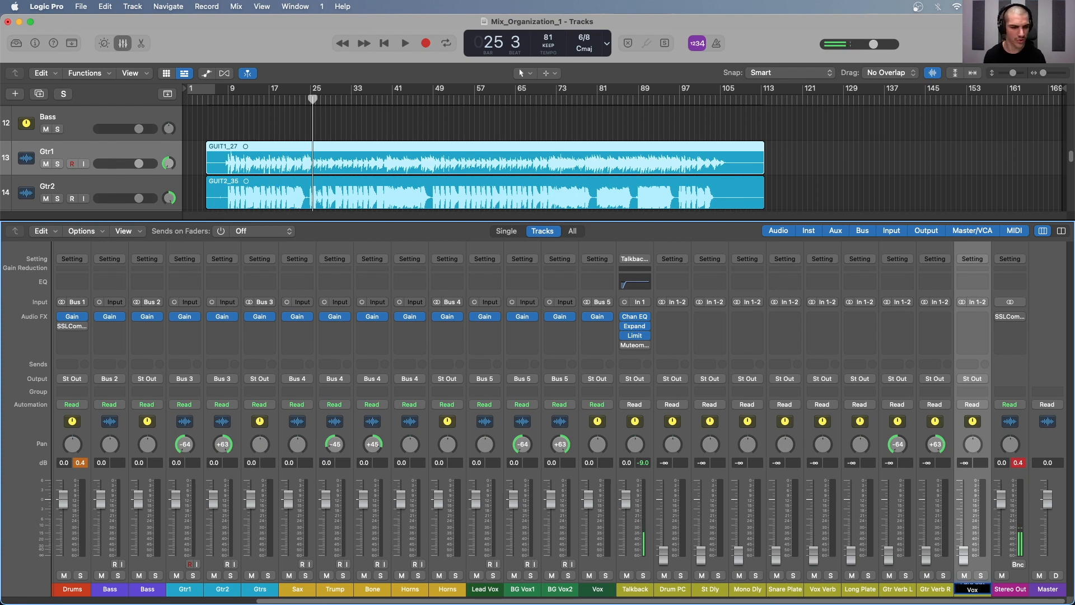
pyautogui.press('Return')
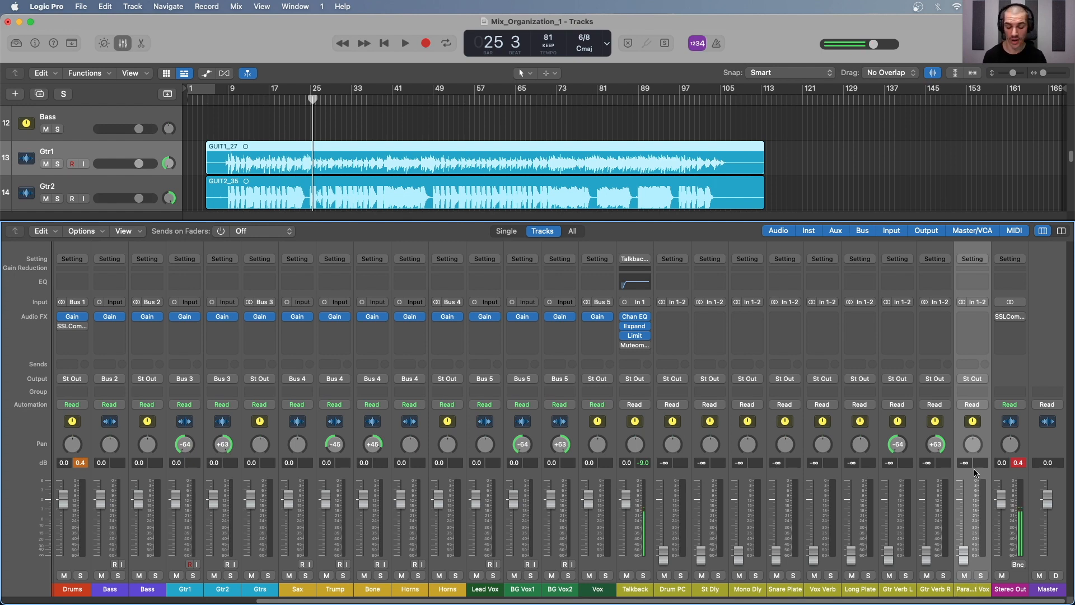
# - Create another aux channel strip directly after Para Sat Vox and name it Vox Throw1
pyautogui.hotkey('ctrl', 'n')
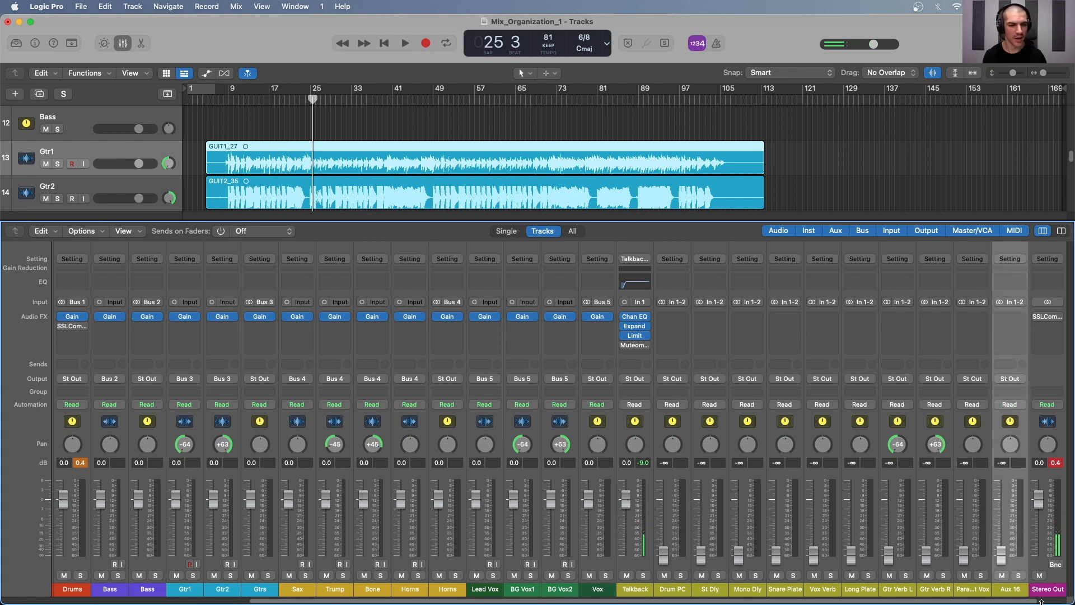
pyautogui.doubleClick(1016, 591)
pyautogui.write('Vox')
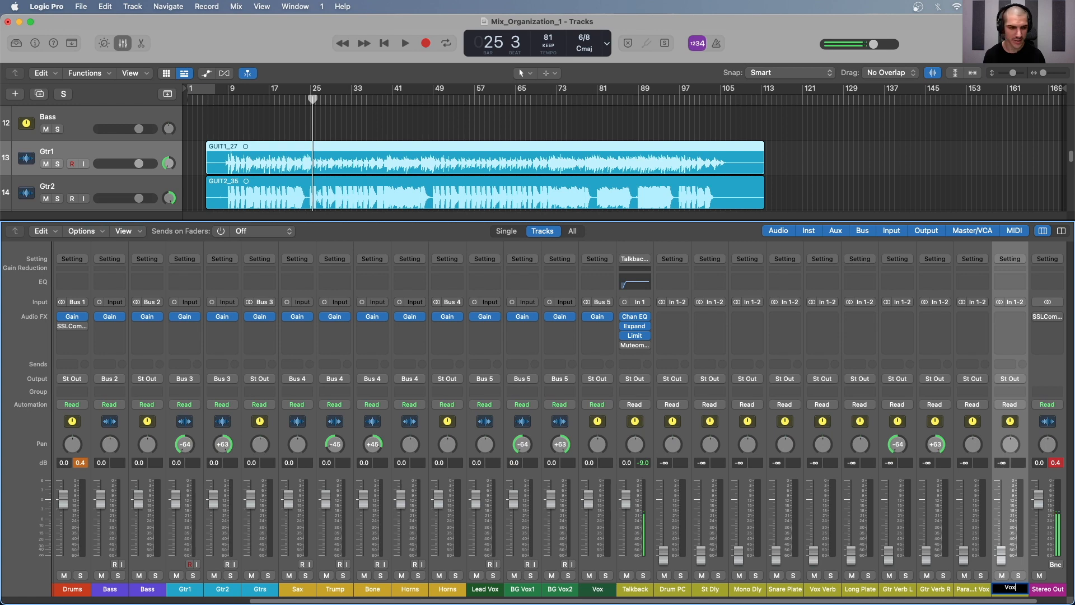
pyautogui.write(' Throw')
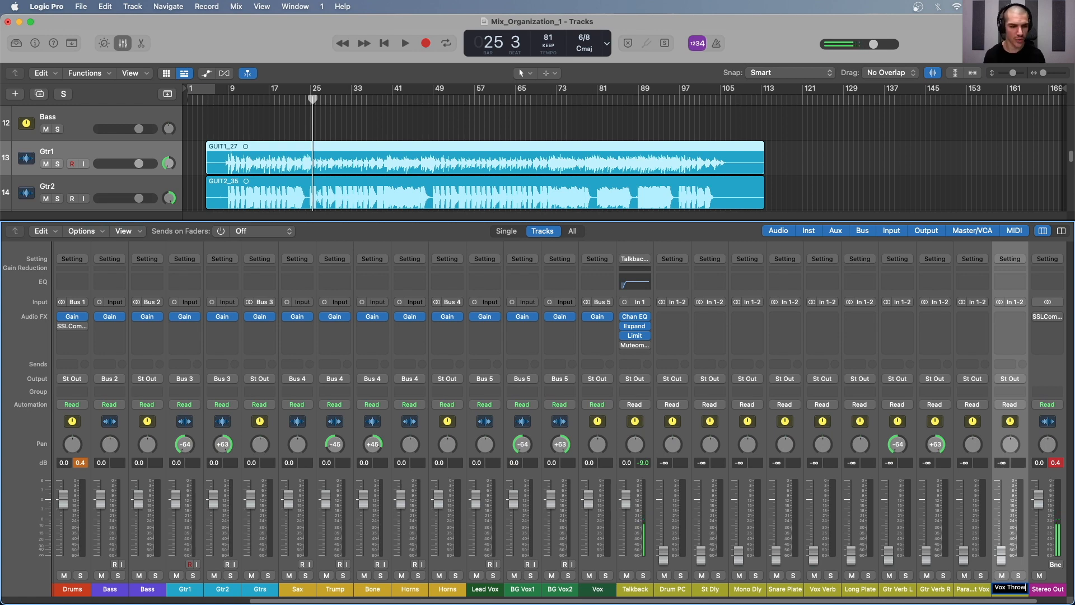
pyautogui.write('1')
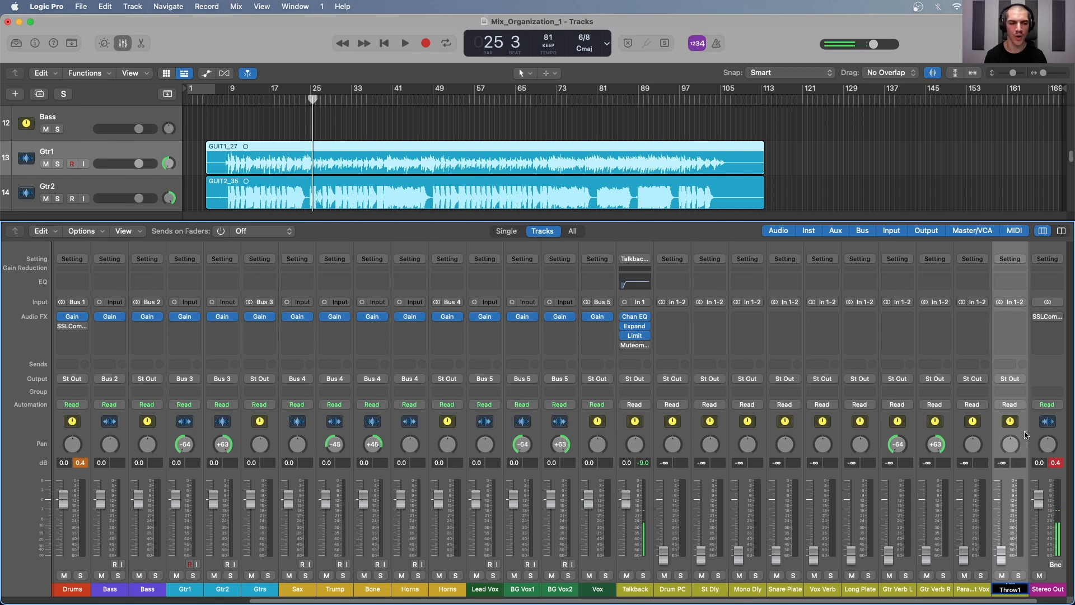
pyautogui.press('Return')
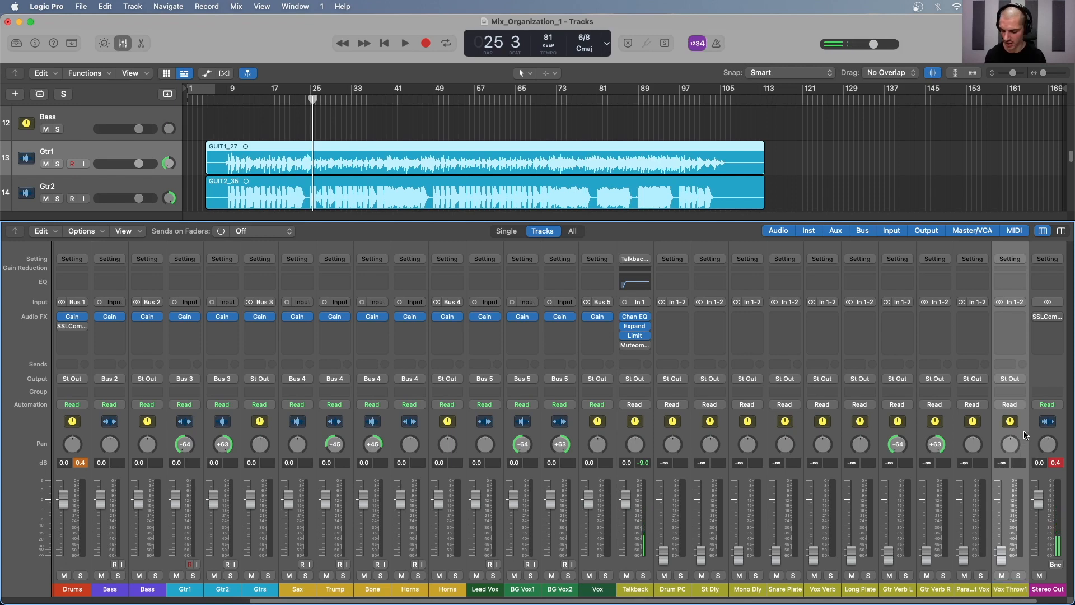
# - Create one more aux channel strip directly after Vox Throw1 and name it Vox Throw2
pyautogui.hotkey('ctrl', 'n')
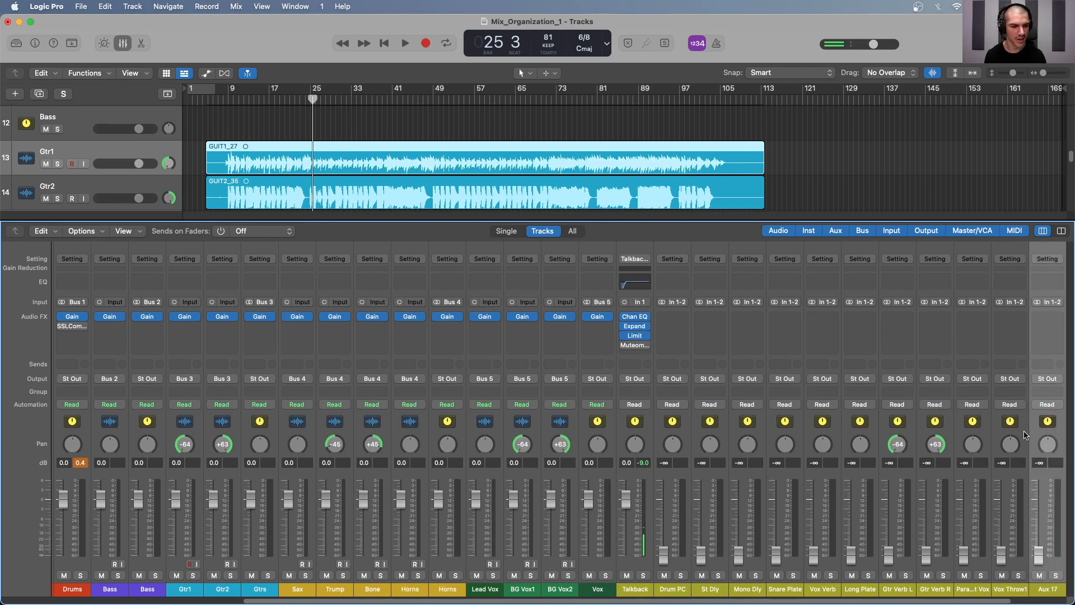
pyautogui.doubleClick(1046, 591)
pyautogui.write('Vox Thorw')
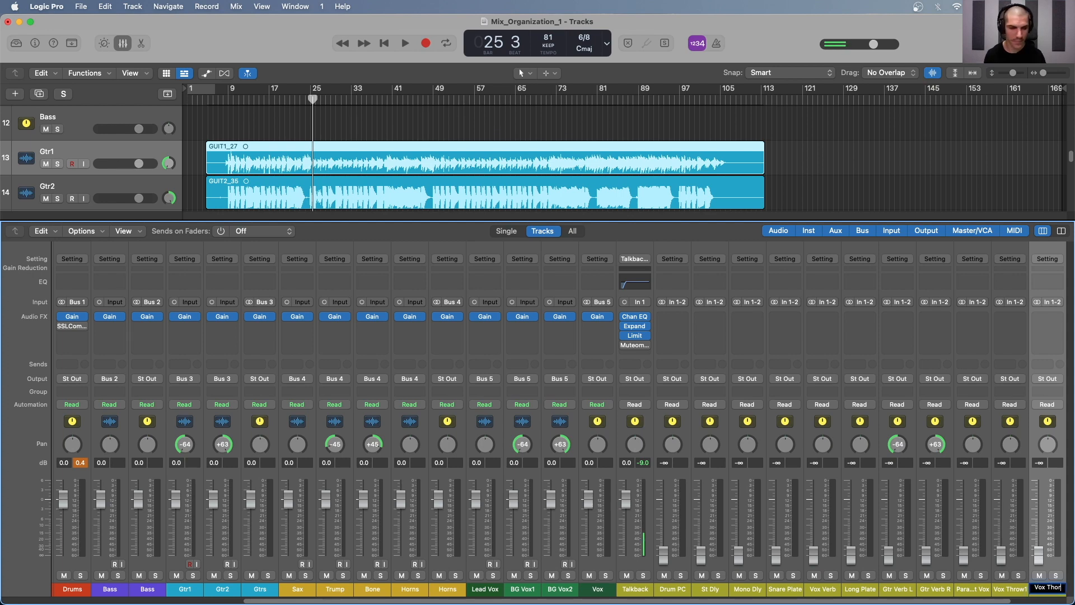
pyautogui.press('BackSpace')
pyautogui.press('BackSpace')
pyautogui.press('BackSpace')
pyautogui.write('row2')
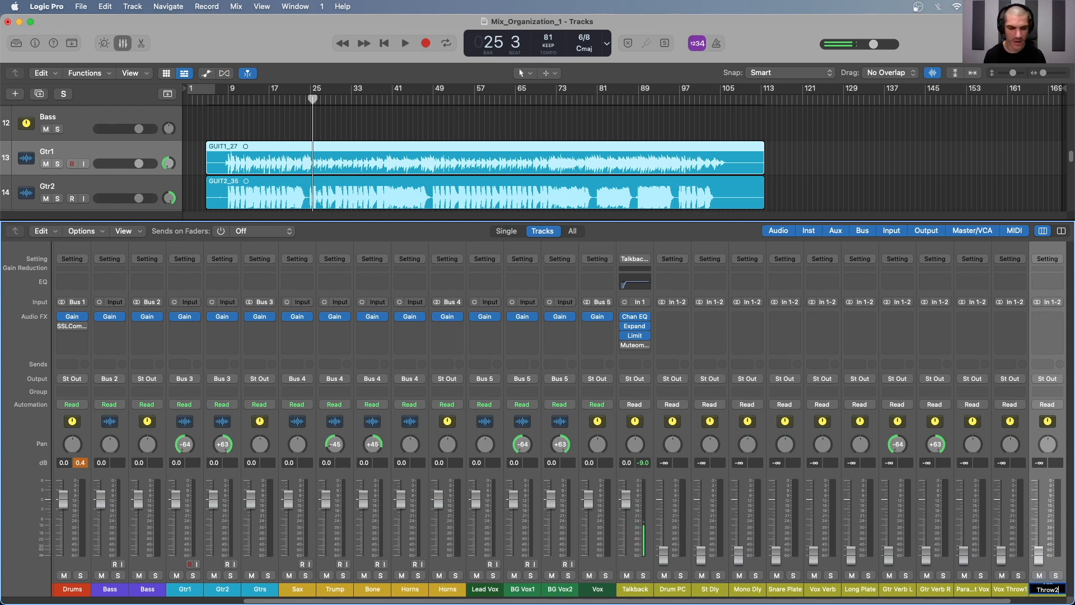
pyautogui.press('Return')
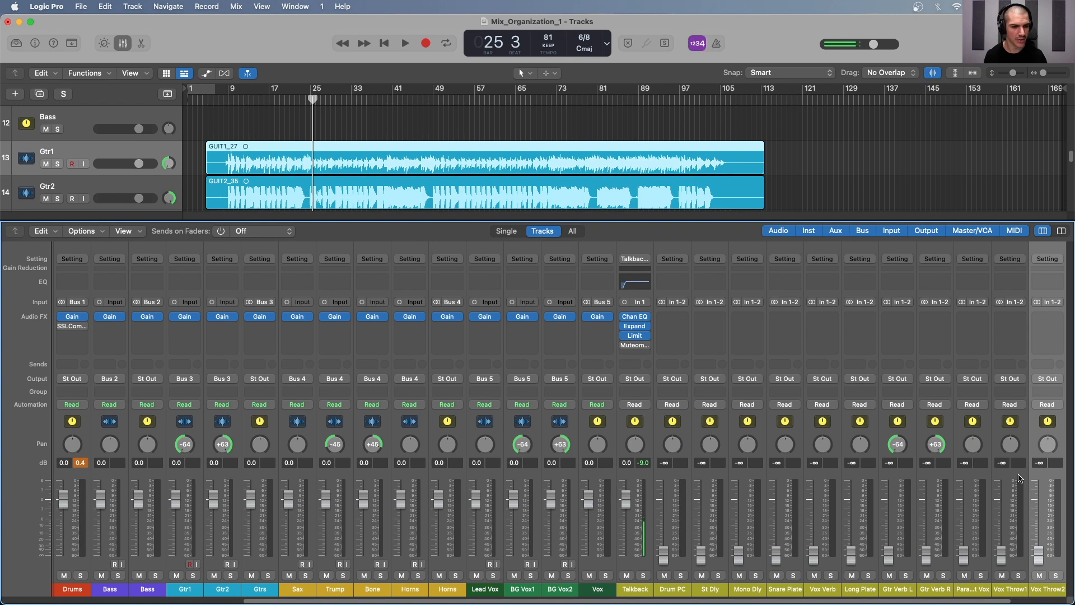
# - Assign ascending bus inputs, Bus 11 through Bus 21, to all the effect auxes from Drum PC to Vox Throw2
pyautogui.keyDown('shift'); pyautogui.click(683, 436); pyautogui.keyUp('shift')
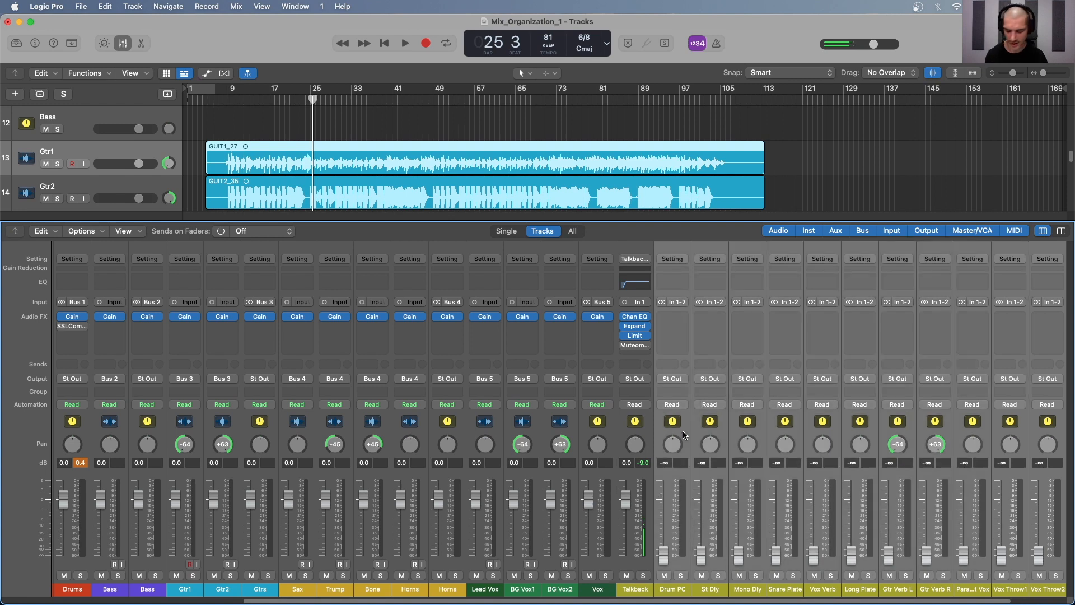
pyautogui.click(677, 302)
pyautogui.moveTo(690, 352)
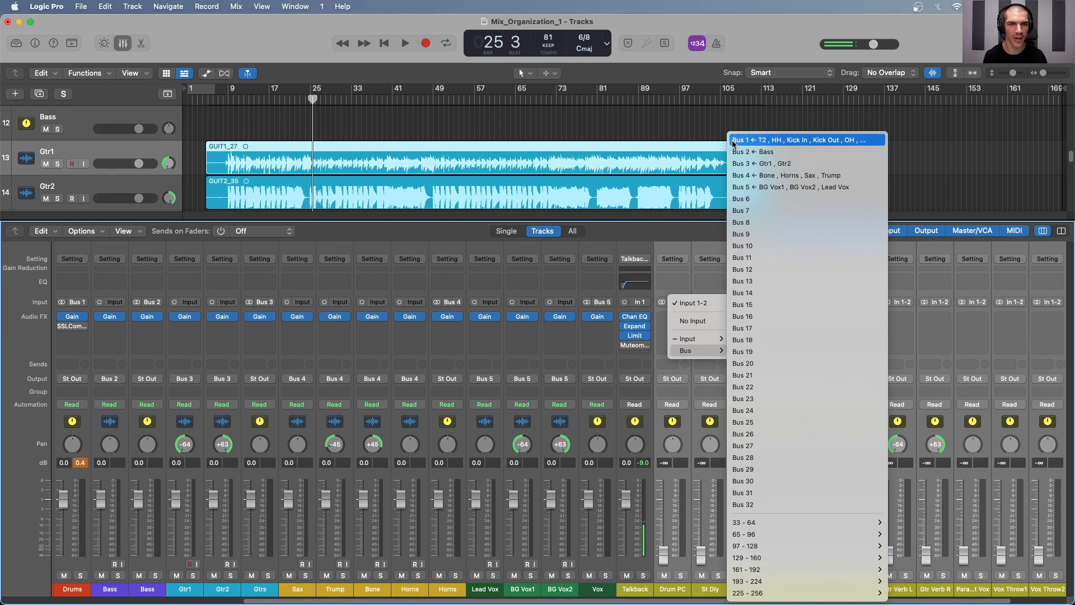
pyautogui.click(750, 260)
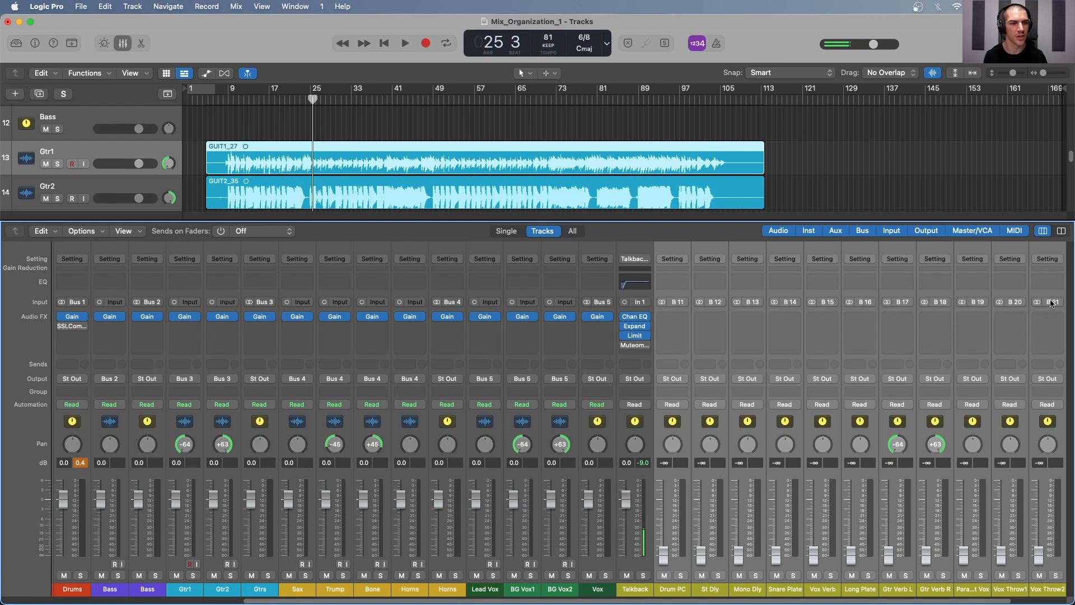
pyautogui.click(876, 433)
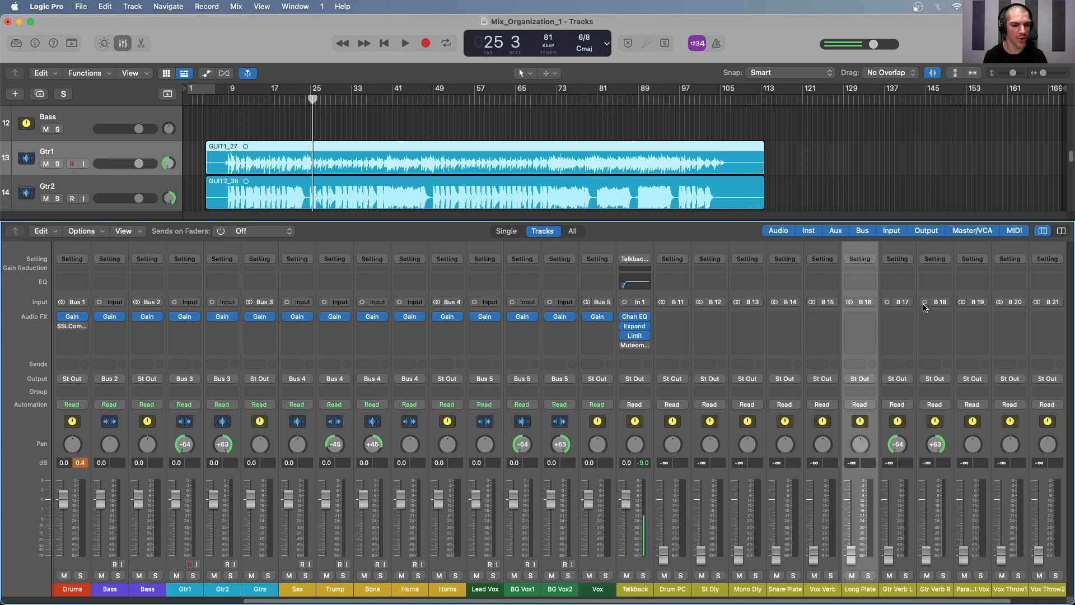
pyautogui.click(759, 441)
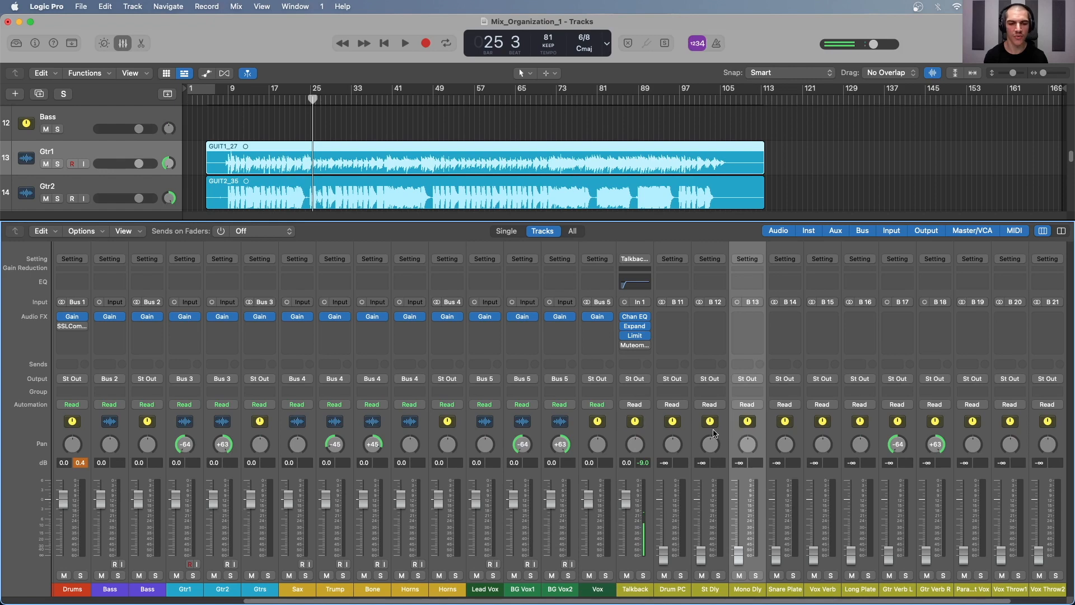
pyautogui.click(667, 432)
# - Add a send to Bus 11 (Drum PC) on the six drum channels from Kick In through T2
pyautogui.hscroll(-3, 489, 438)
pyautogui.hscroll(-4, 488, 439)
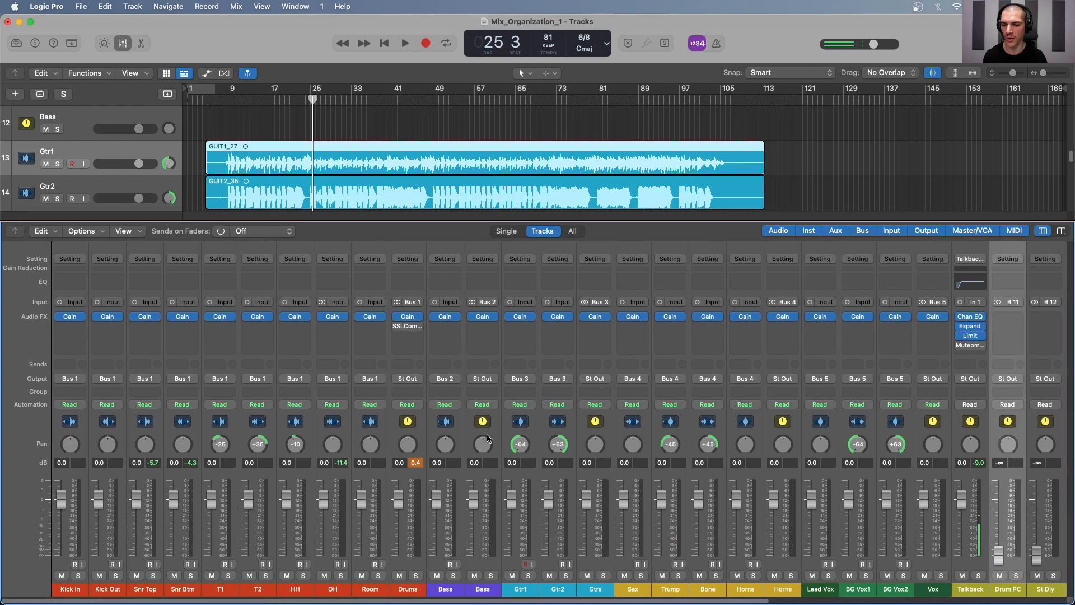
pyautogui.click(83, 432)
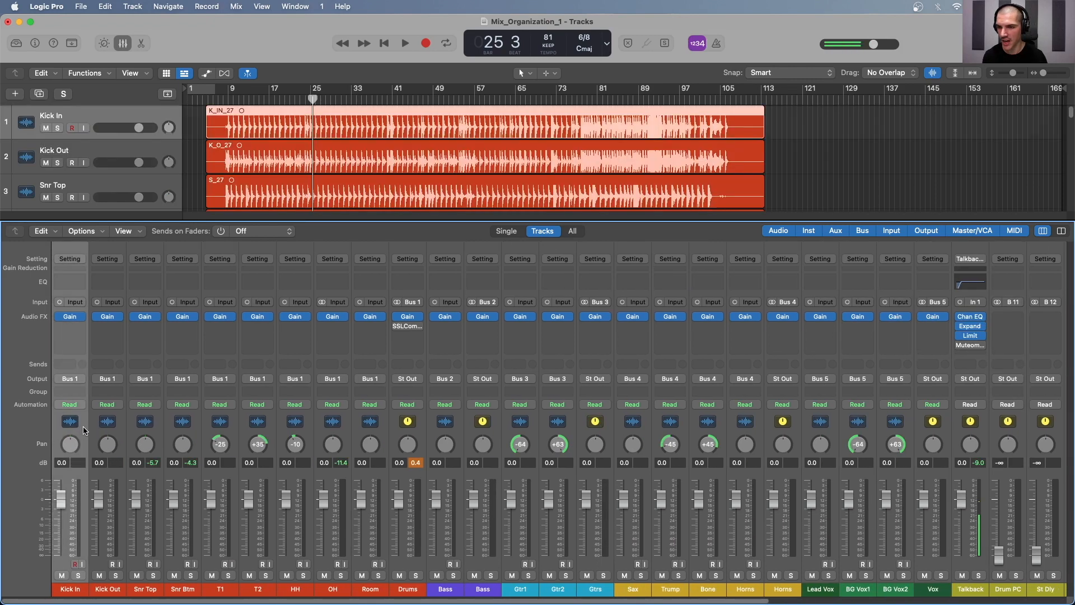
pyautogui.keyDown('shift'); pyautogui.click(272, 426); pyautogui.keyUp('shift')
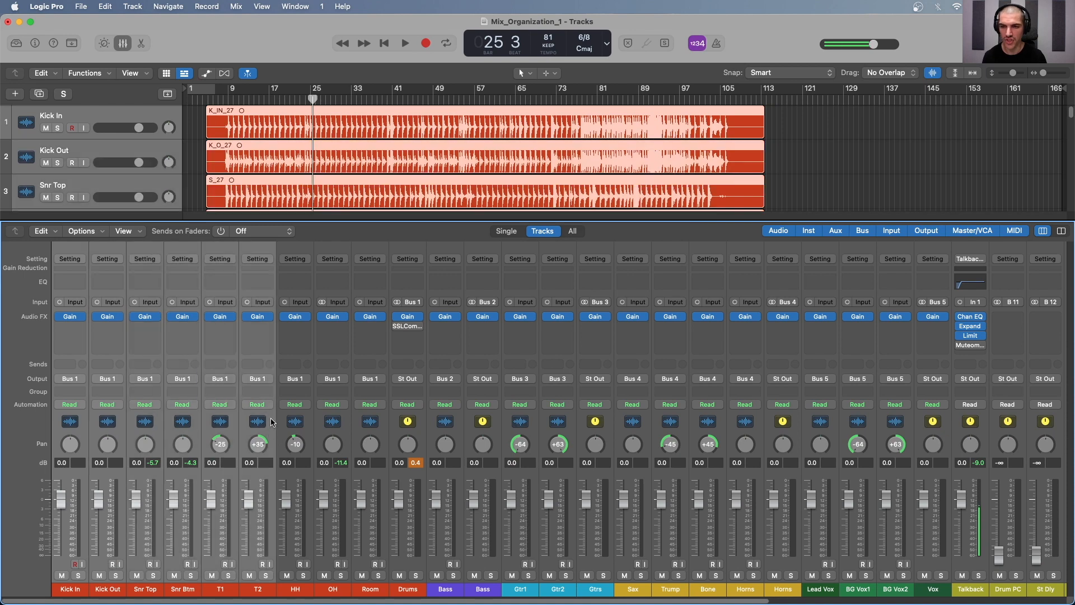
pyautogui.click(66, 364)
pyautogui.moveTo(67, 384)
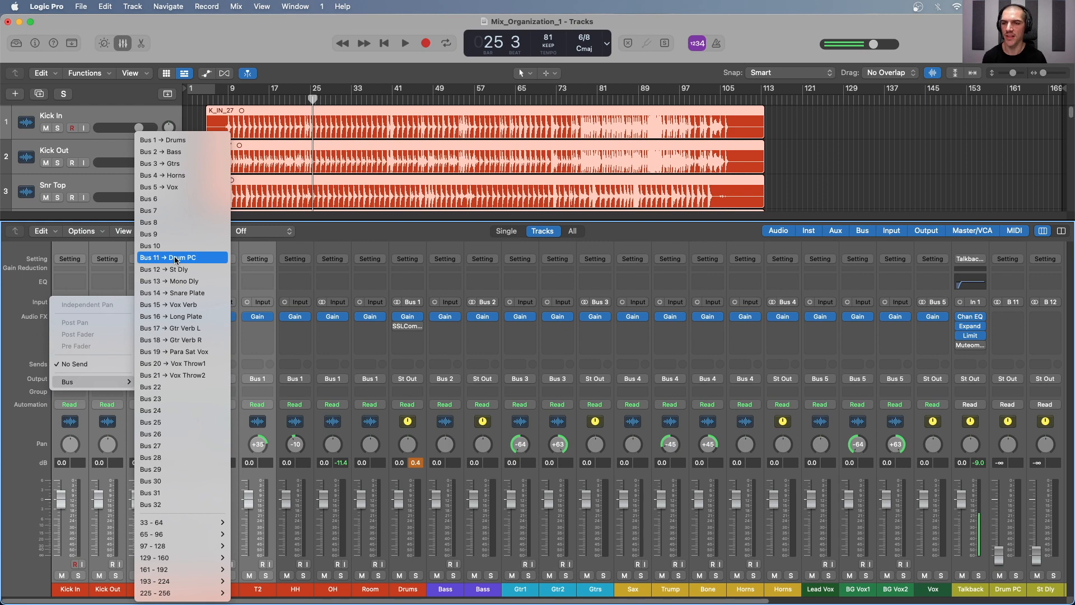
pyautogui.click(176, 260)
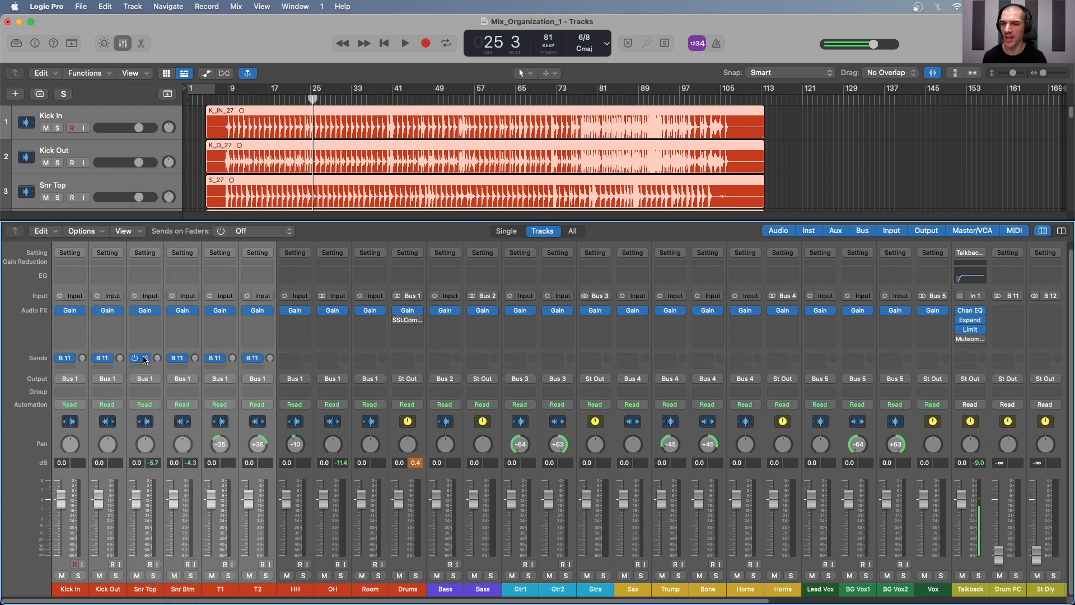
pyautogui.click(140, 359)
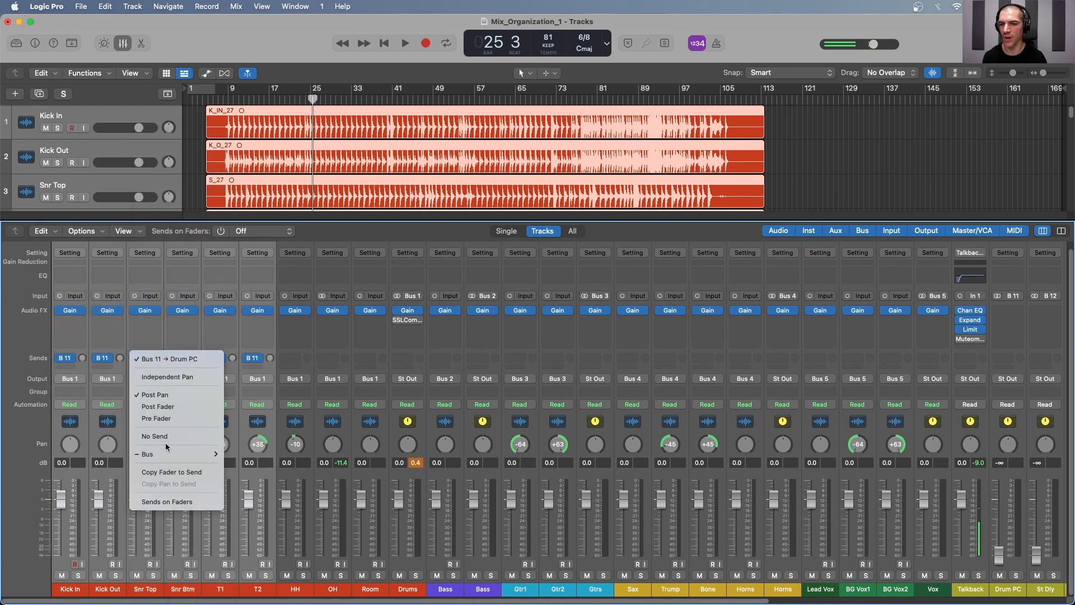
pyautogui.moveTo(166, 452)
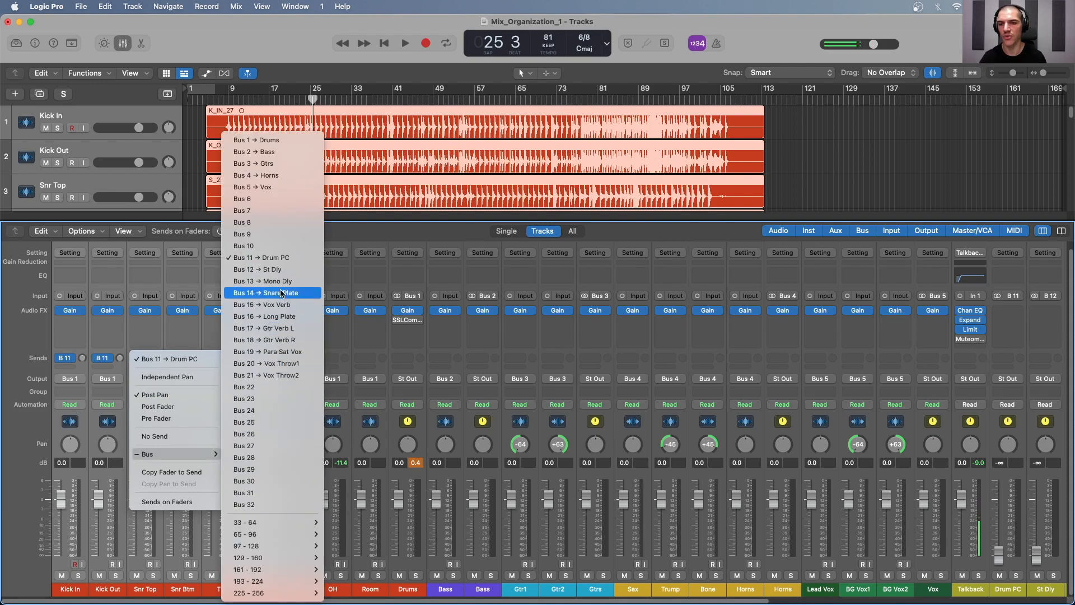
pyautogui.click(278, 258)
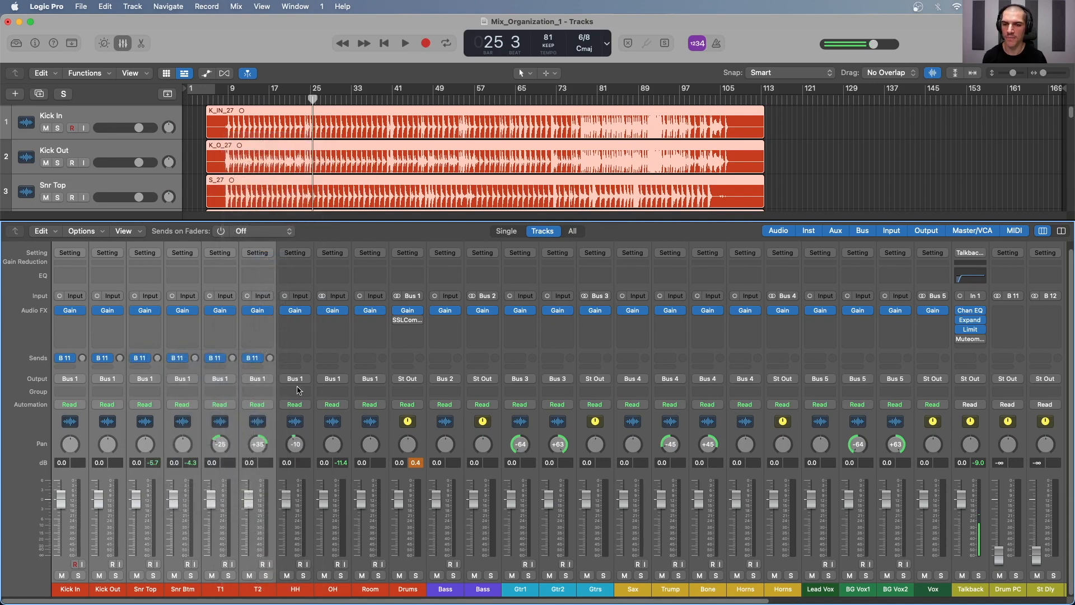
# - Add a second send to Bus 14 (Snare Plate) on the Snr Top, Snr Btm, T1 and T2 channels
pyautogui.click(158, 434)
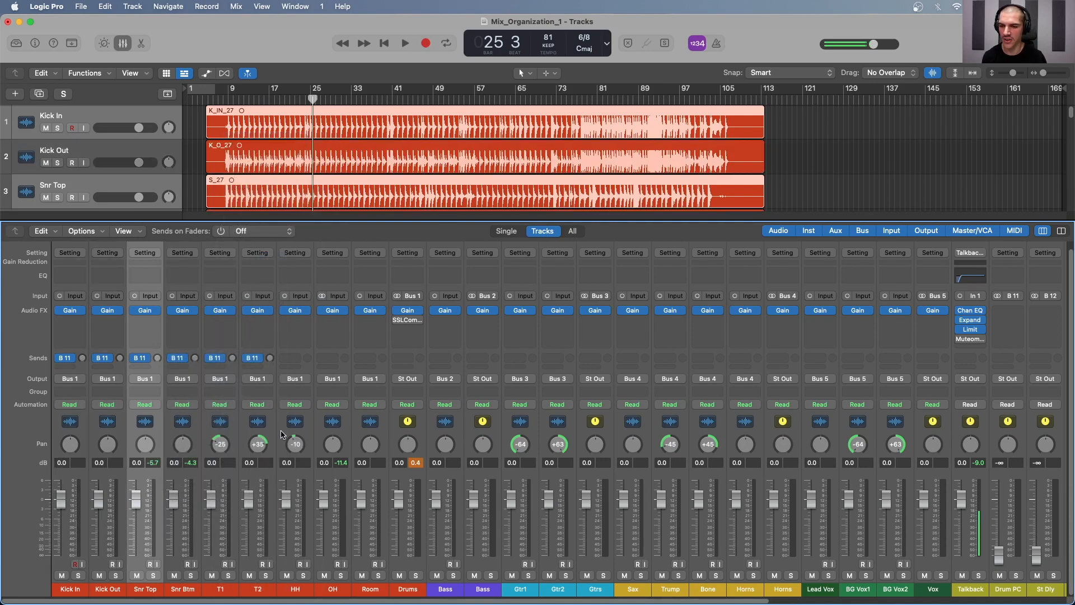
pyautogui.click(140, 367)
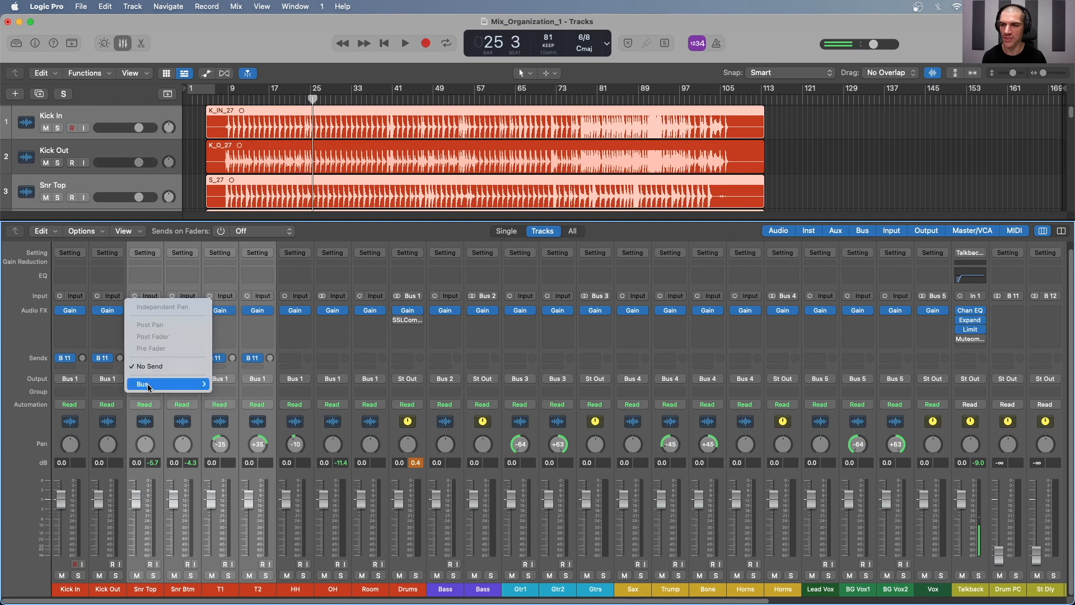
pyautogui.moveTo(168, 384)
pyautogui.click(258, 292)
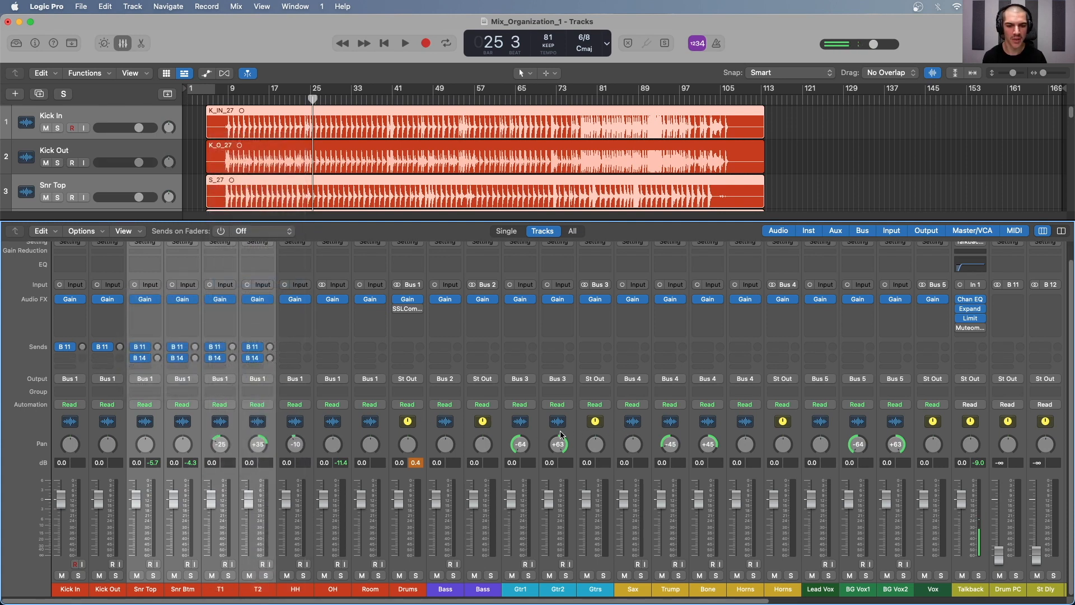
# - Add a send to Bus 12 (St Dly) on Gtr1, Gtr2, Sax, Trump, Bone, Lead Vox, BG Vox1 and BG Vox2 together
pyautogui.moveTo(529, 437); pyautogui.dragTo(574, 435)
pyautogui.keyDown('super'); pyautogui.click(647, 429); pyautogui.keyUp('super')
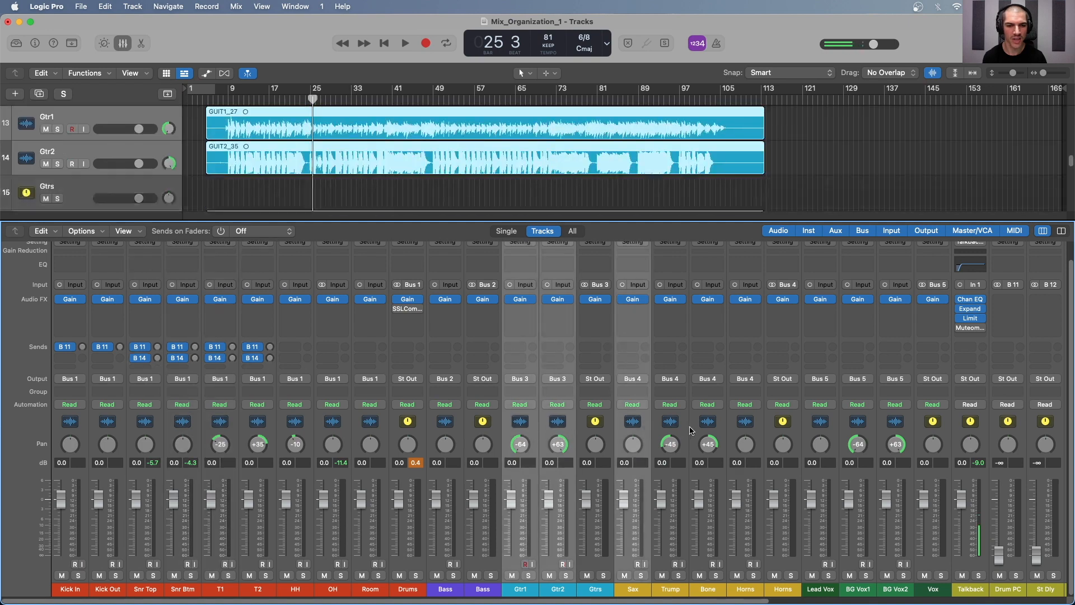
pyautogui.keyDown('super'); pyautogui.click(710, 429); pyautogui.keyUp('super')
pyautogui.keyDown('super'); pyautogui.click(679, 429); pyautogui.keyUp('super')
pyautogui.hscroll(3, 677, 403)
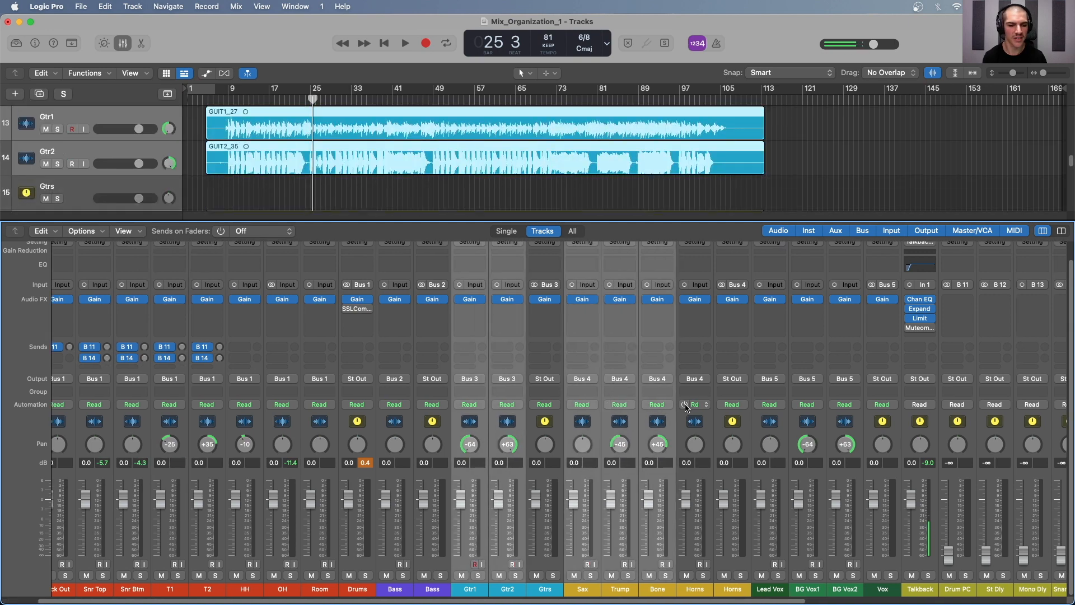
pyautogui.keyDown('super'); pyautogui.click(735, 431); pyautogui.keyUp('super')
pyautogui.keyDown('super'); pyautogui.click(768, 433); pyautogui.keyUp('super')
pyautogui.keyDown('super'); pyautogui.click(808, 434); pyautogui.keyUp('super')
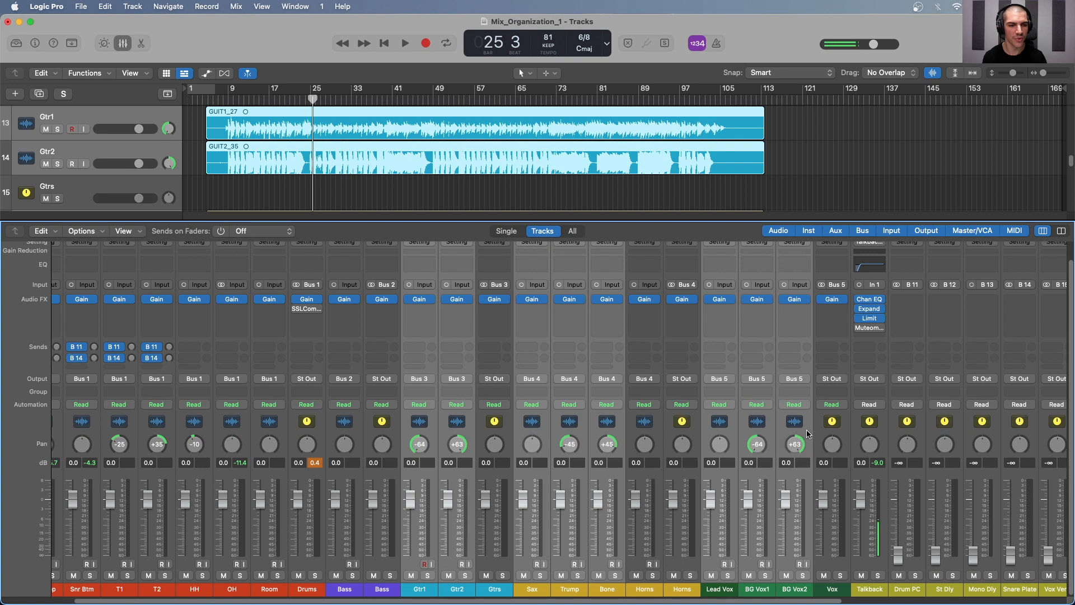
pyautogui.click(714, 349)
pyautogui.moveTo(722, 367)
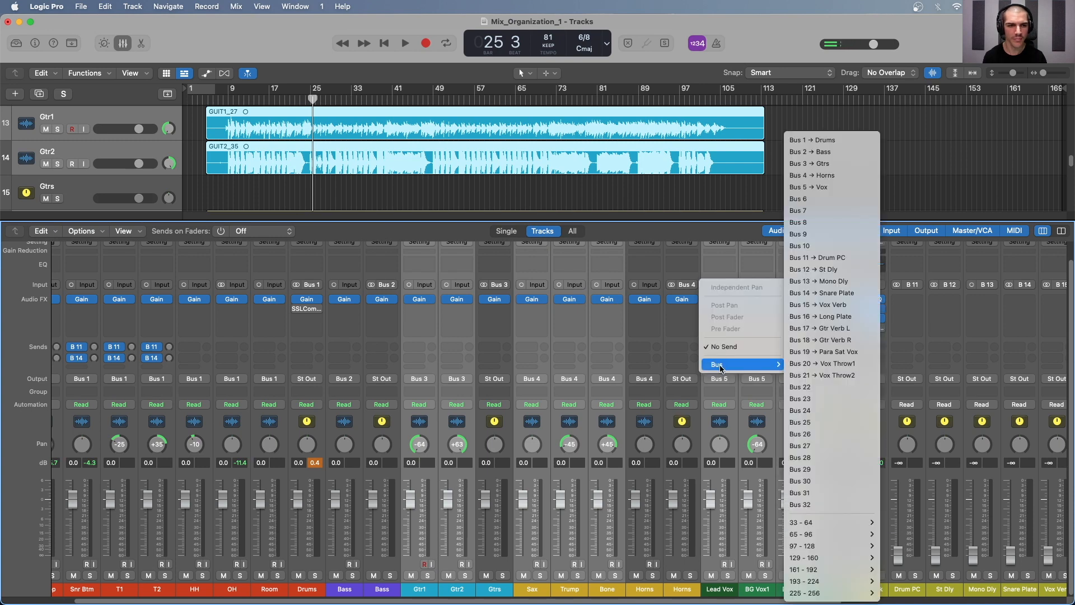
pyautogui.click(820, 271)
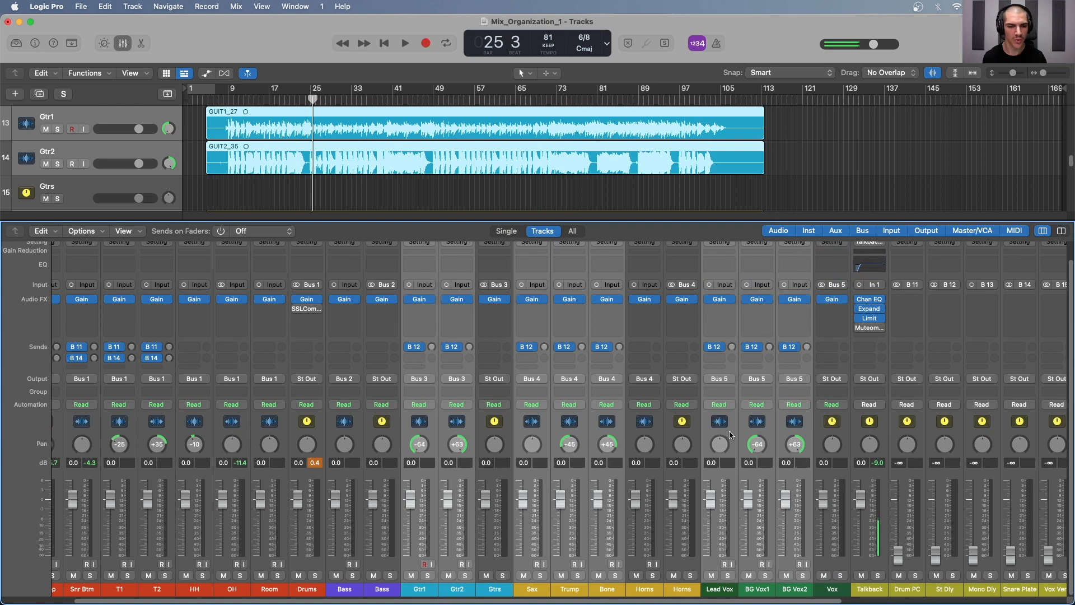
# - Add a second send to Bus 13 (Mono Dly) on the Lead Vox, BG Vox1 and BG Vox2 channels
pyautogui.click(729, 431)
pyautogui.keyDown('shift'); pyautogui.click(808, 430); pyautogui.keyUp('shift')
pyautogui.click(720, 359)
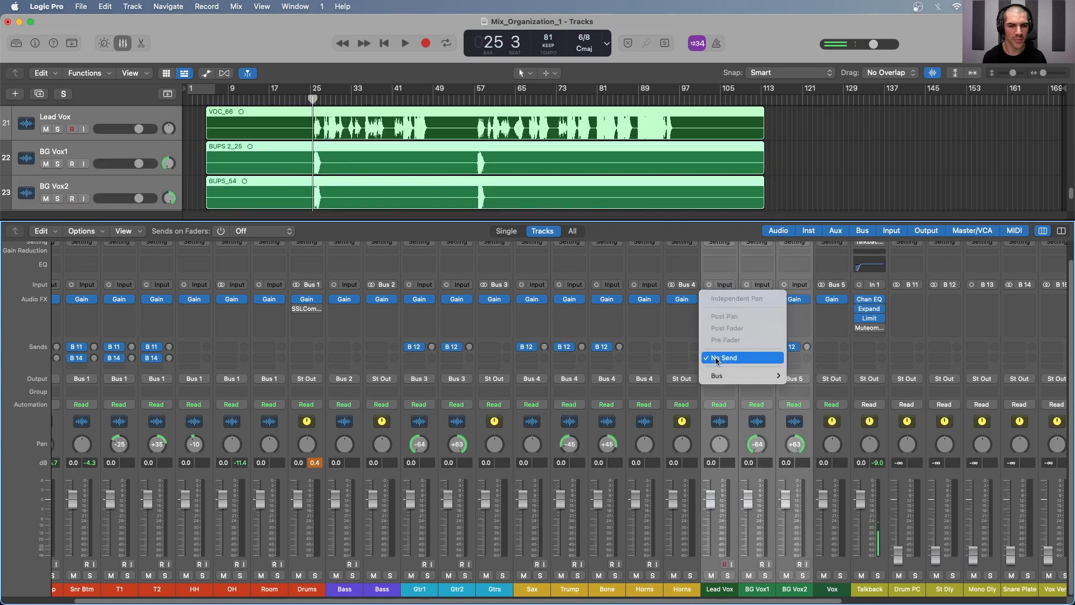
pyautogui.moveTo(739, 376)
pyautogui.click(833, 281)
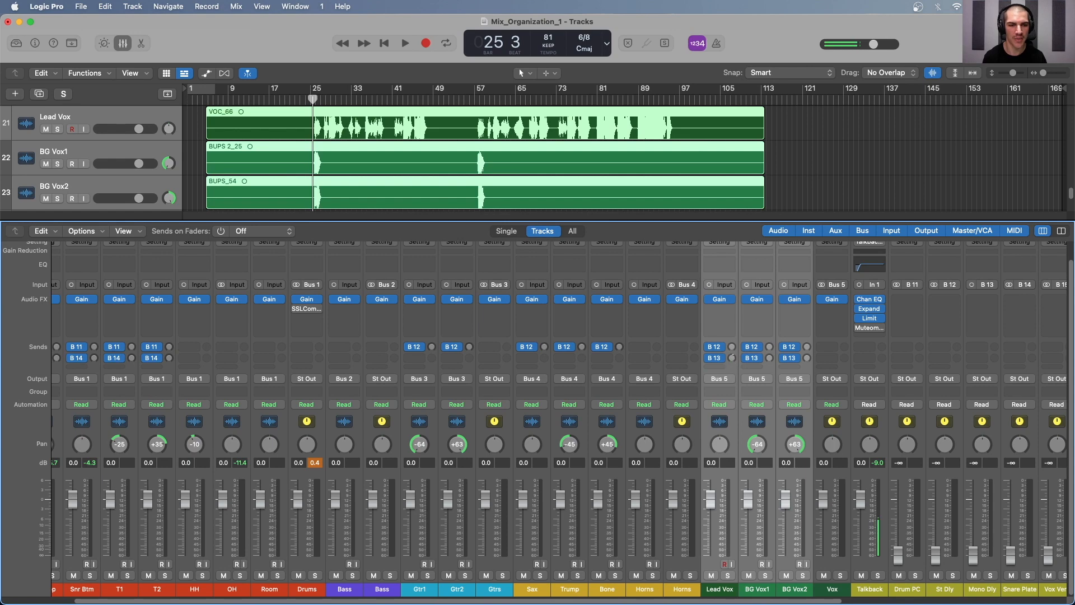
pyautogui.moveTo(732, 356); pyautogui.dragTo(735, 326)
pyautogui.click(845, 434)
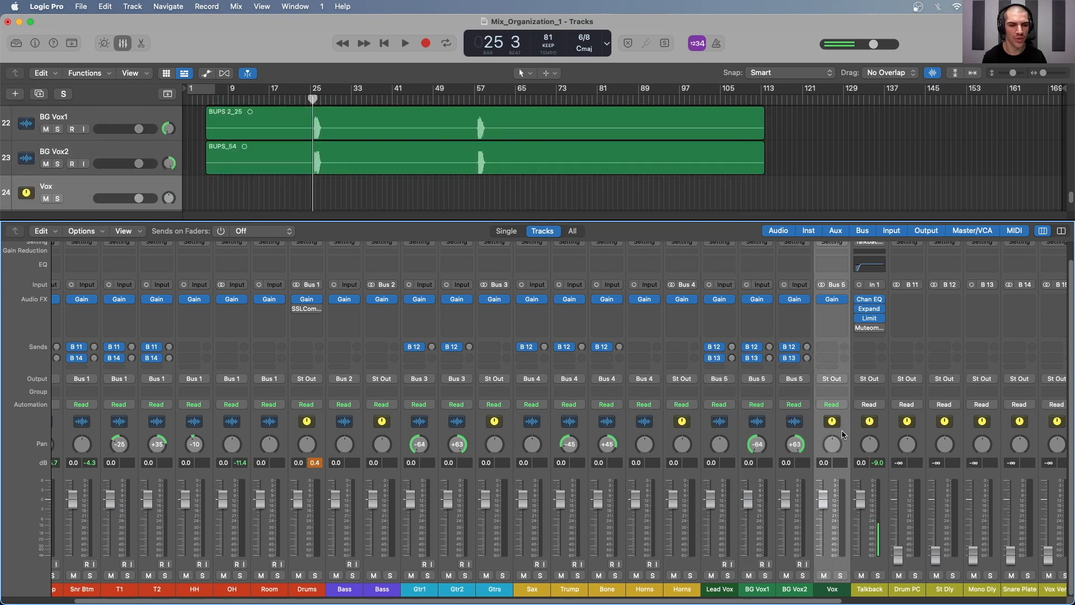
pyautogui.click(826, 358)
pyautogui.moveTo(841, 377)
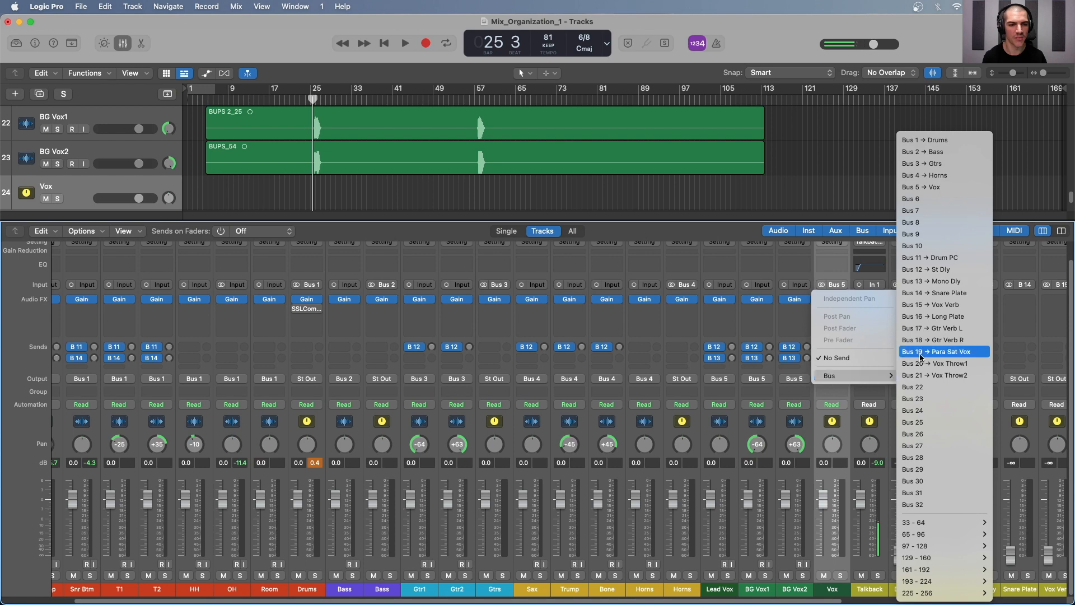
pyautogui.click(859, 423)
pyautogui.click(809, 433)
pyautogui.keyDown('shift'); pyautogui.click(729, 434); pyautogui.keyUp('shift')
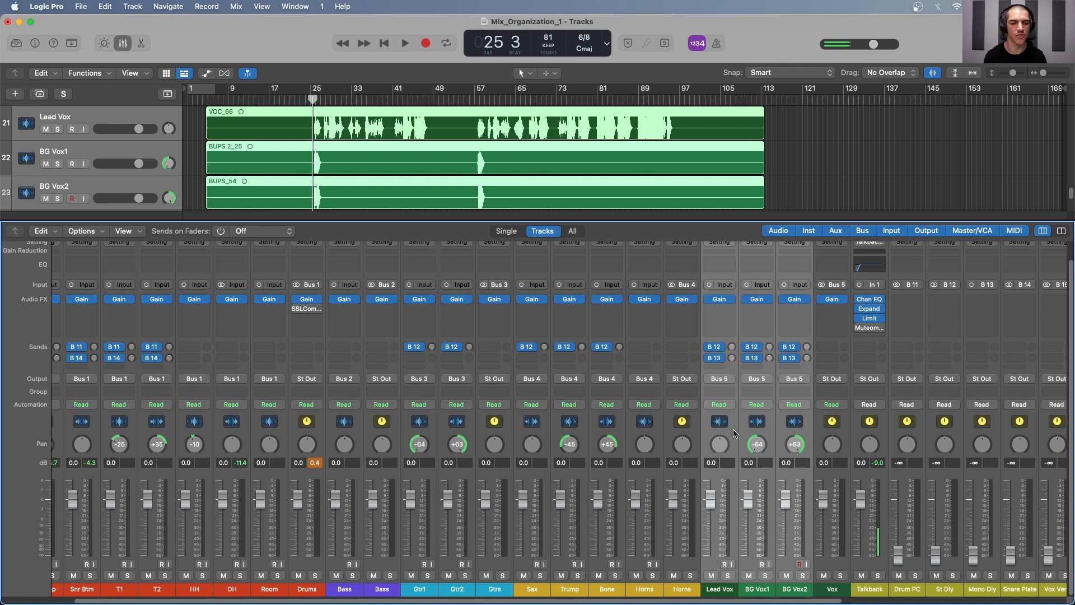
# - Add a send to Bus 16 (Long Plate) on the Horns aux channel fed by Bus 4
pyautogui.click(695, 431)
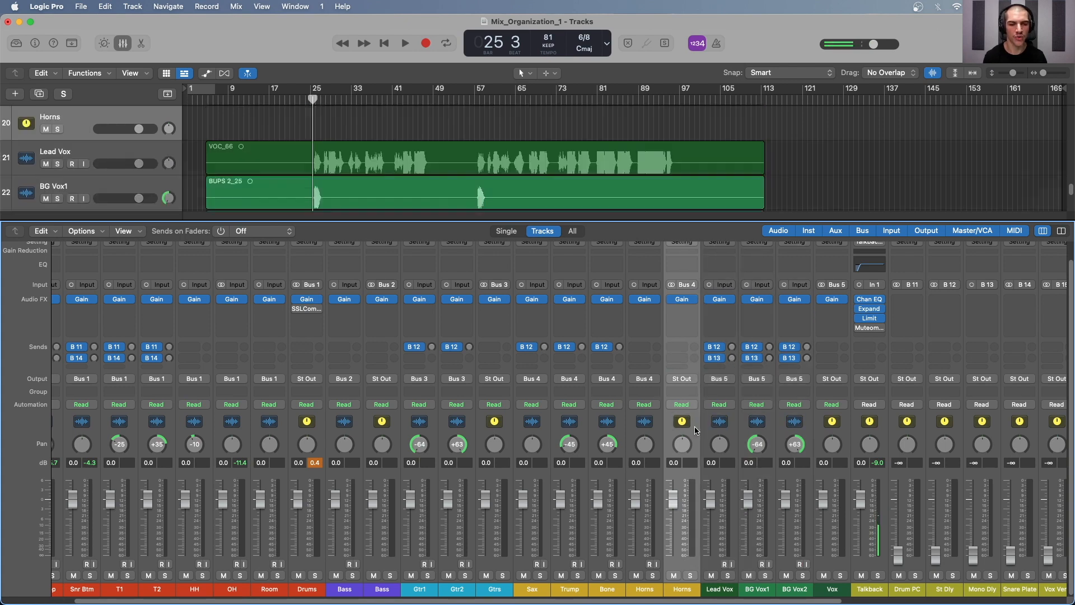
pyautogui.click(679, 347)
pyautogui.moveTo(681, 365)
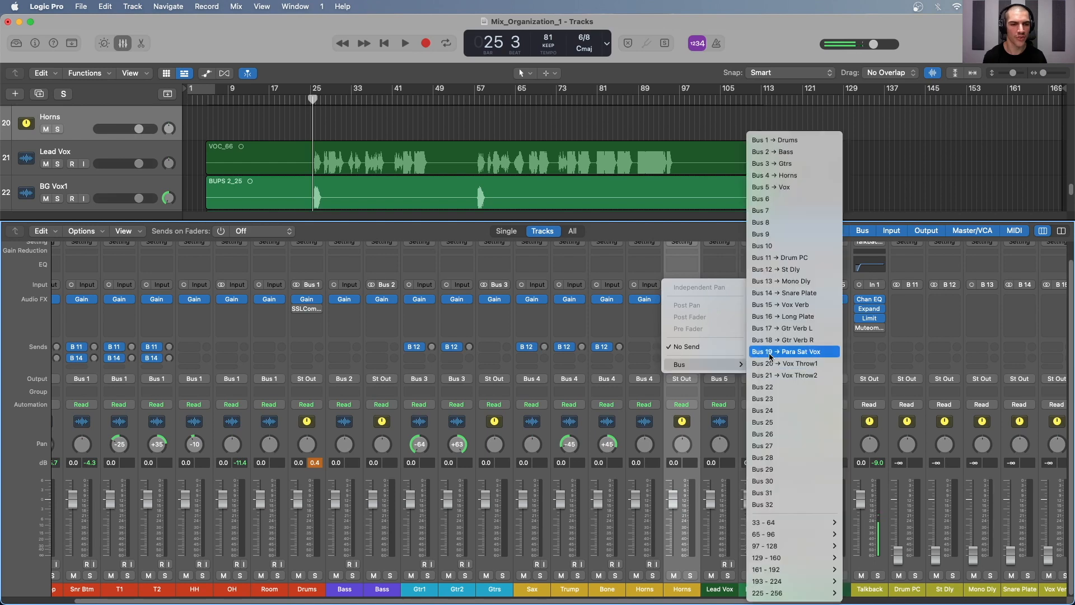
pyautogui.click(784, 316)
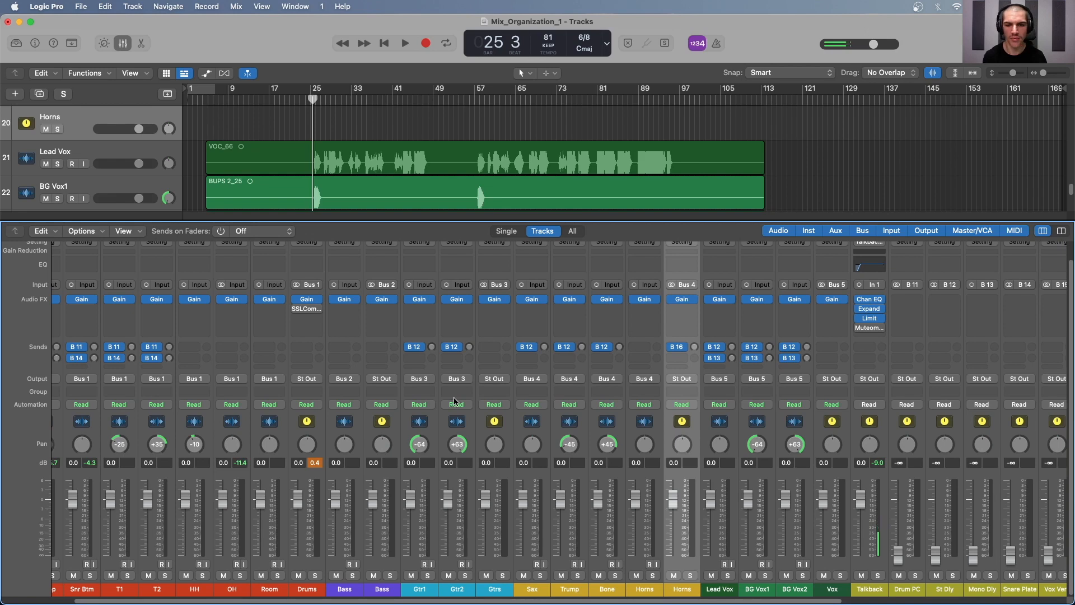
# - Add a third send to Bus 15 (Vox Verb) on the Lead Vox, BG Vox1 and BG Vox2 channels
pyautogui.hscroll(3, 650, 408)
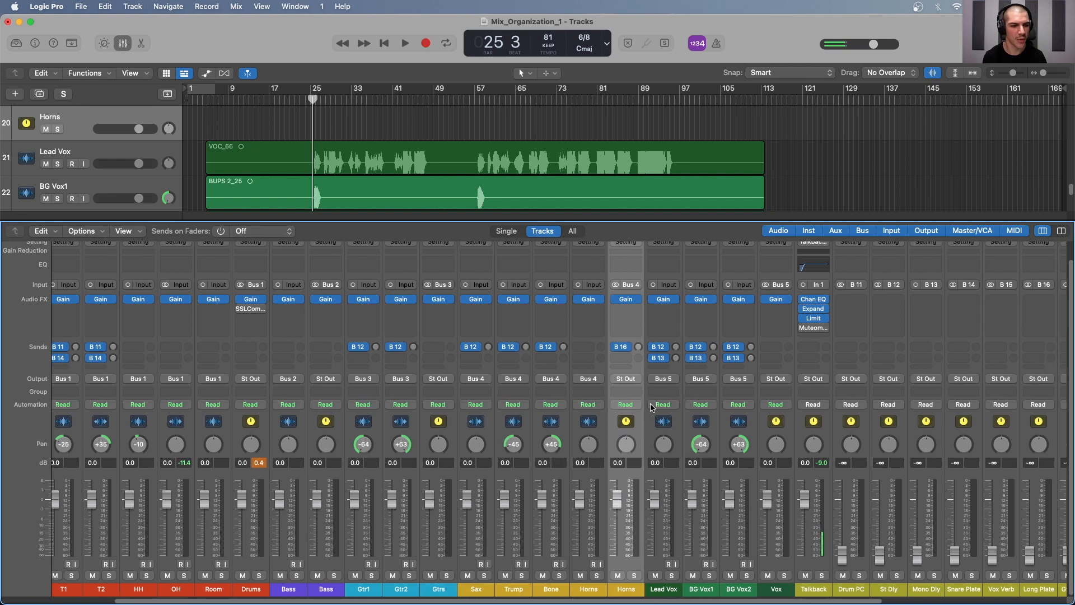
pyautogui.hscroll(1, 651, 407)
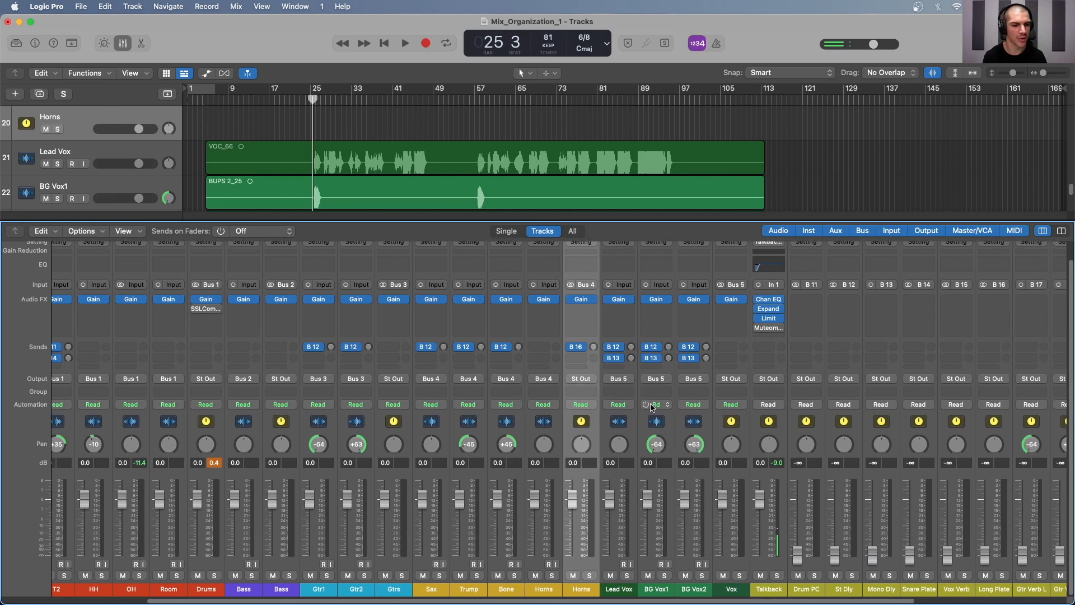
pyautogui.click(632, 432)
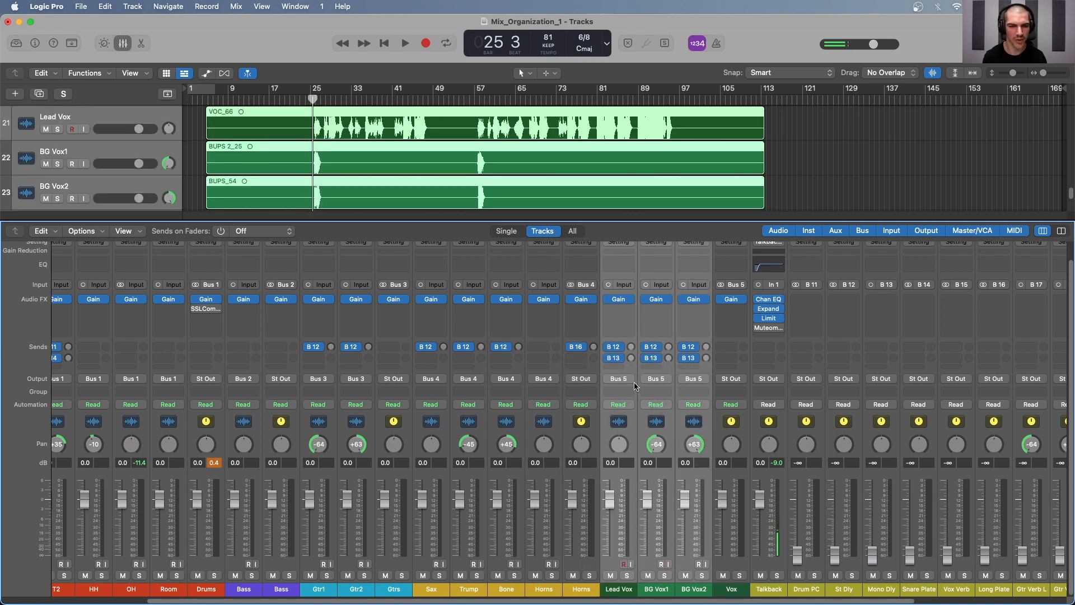
pyautogui.click(616, 369)
pyautogui.moveTo(674, 385)
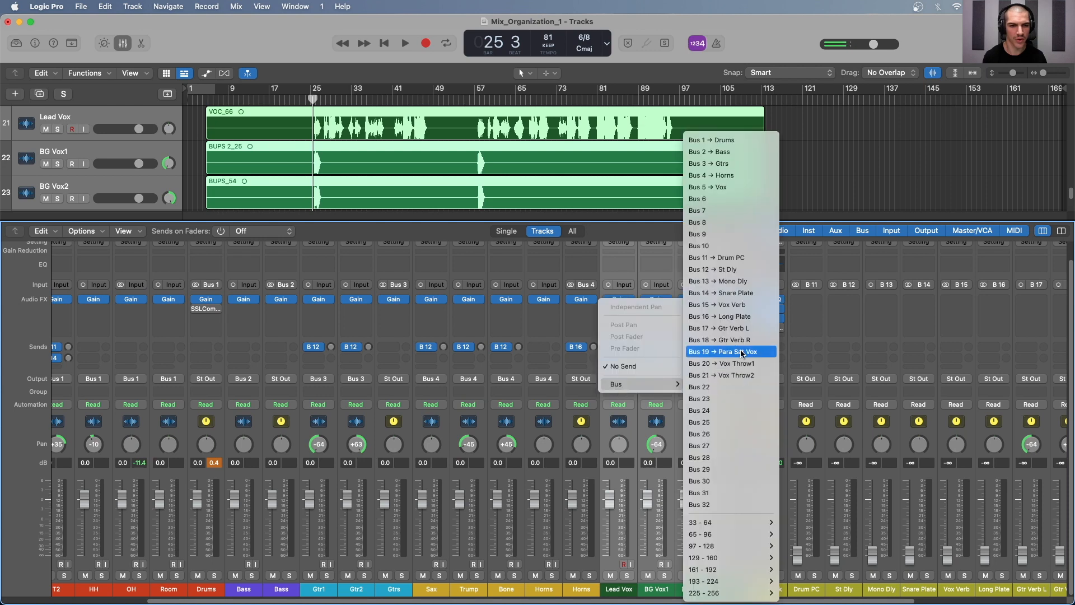
pyautogui.click(709, 304)
# - Add a second send to Bus 18 (Gtr Verb R) on the Gtr1 channel
pyautogui.click(335, 426)
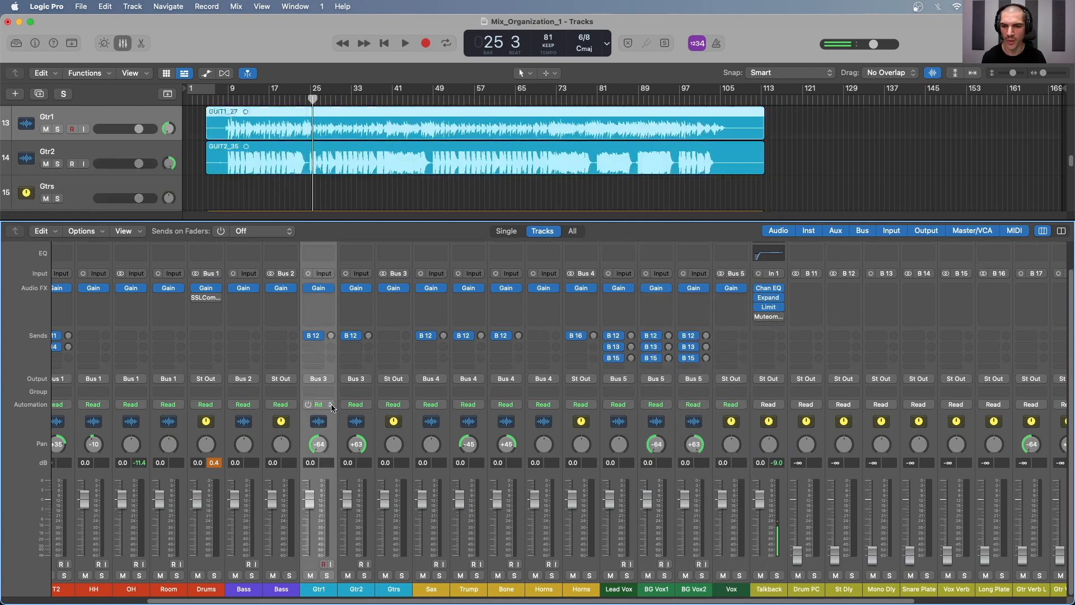
pyautogui.click(314, 347)
pyautogui.moveTo(328, 365)
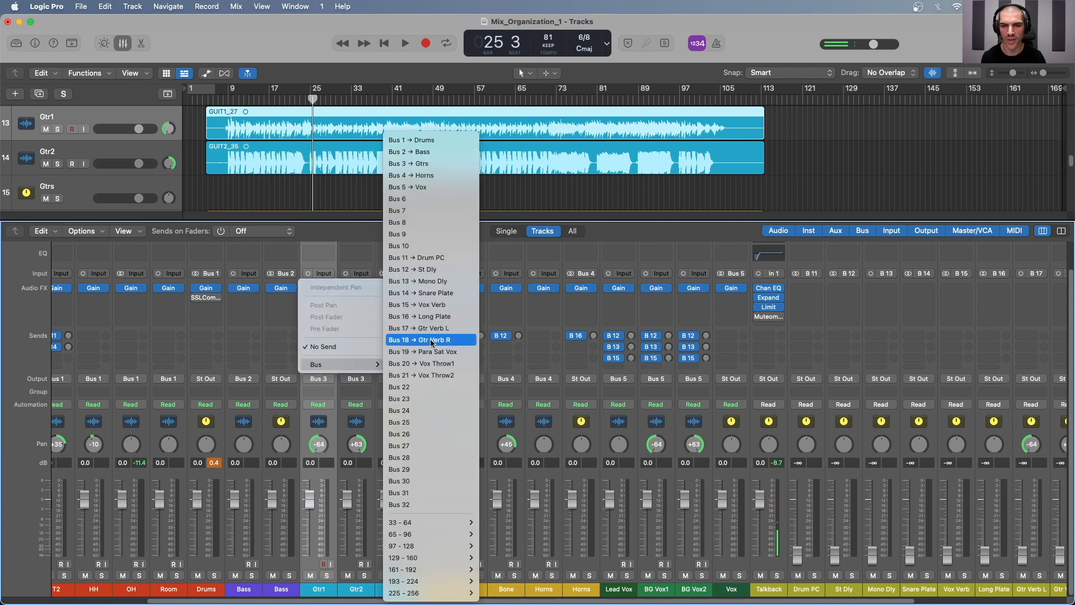
pyautogui.click(432, 340)
# - Add a second send to Bus 17 (Gtr Verb L) on the Gtr2 channel
pyautogui.click(353, 358)
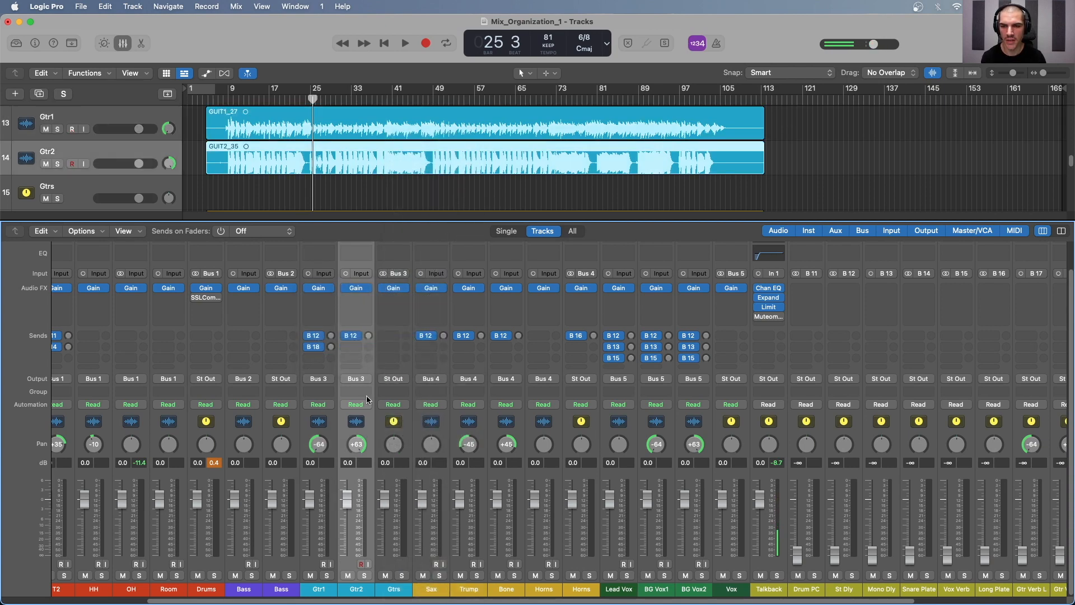
pyautogui.click(353, 357)
pyautogui.moveTo(361, 364)
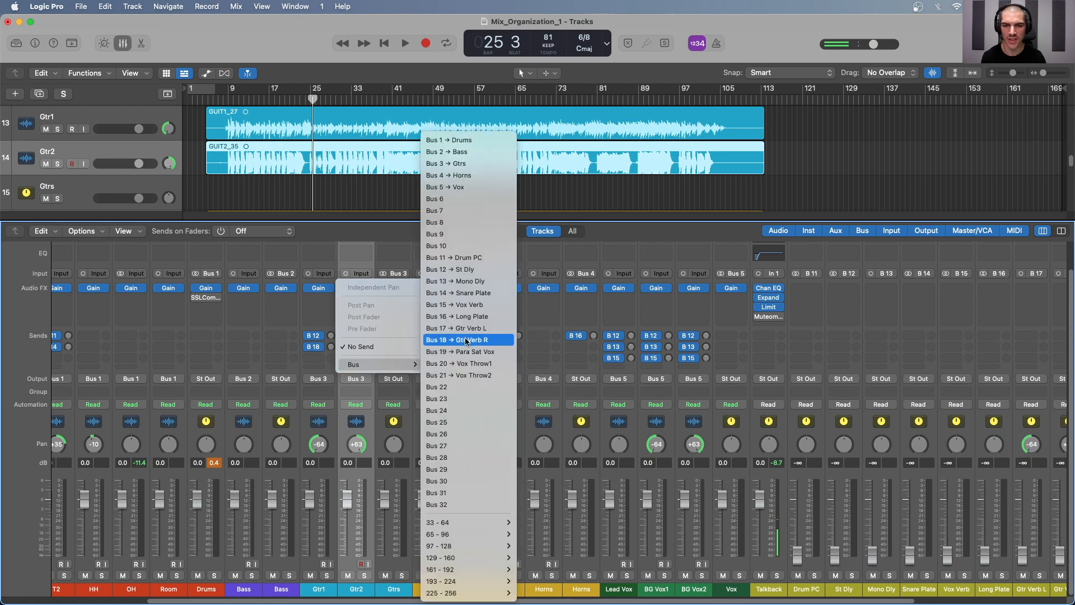
pyautogui.click(465, 329)
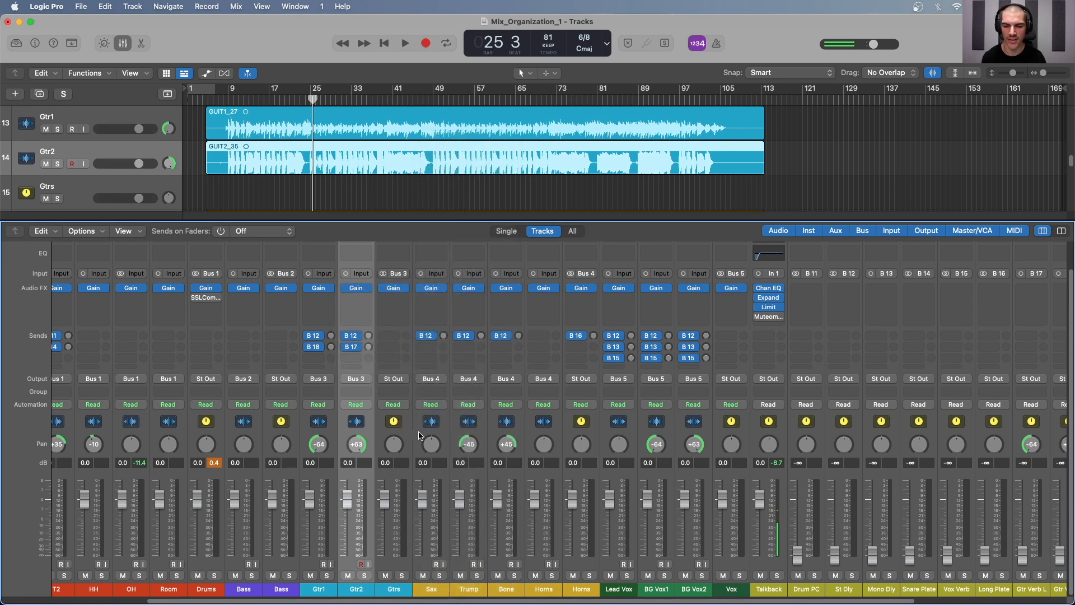
# - Add a fourth send to Bus 19 (Para Sat Vox) on the Lead Vox channel
pyautogui.hscroll(5, 427, 433)
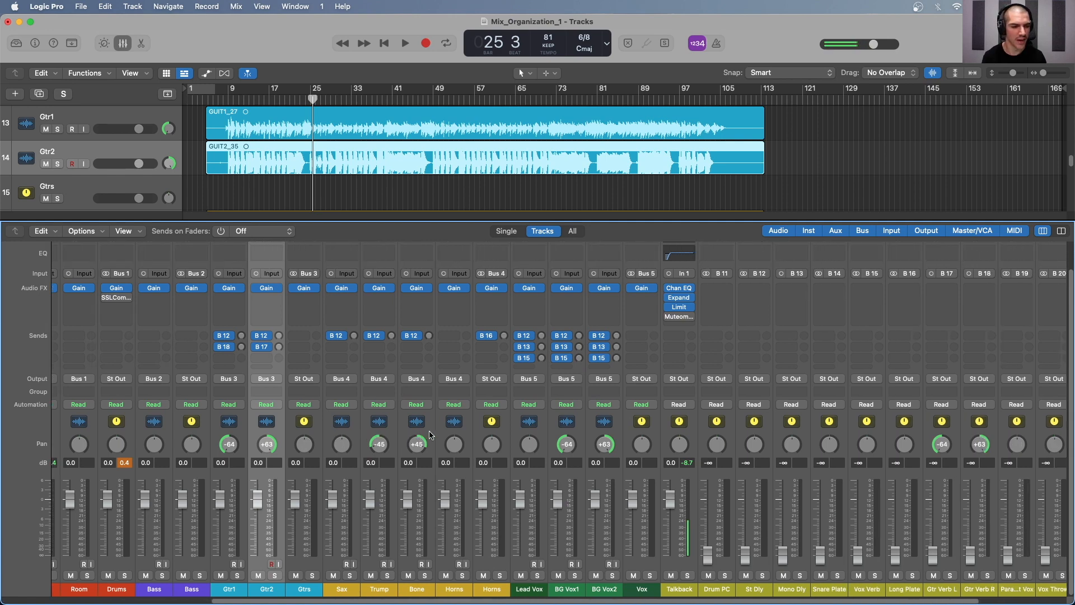
pyautogui.hscroll(1, 429, 435)
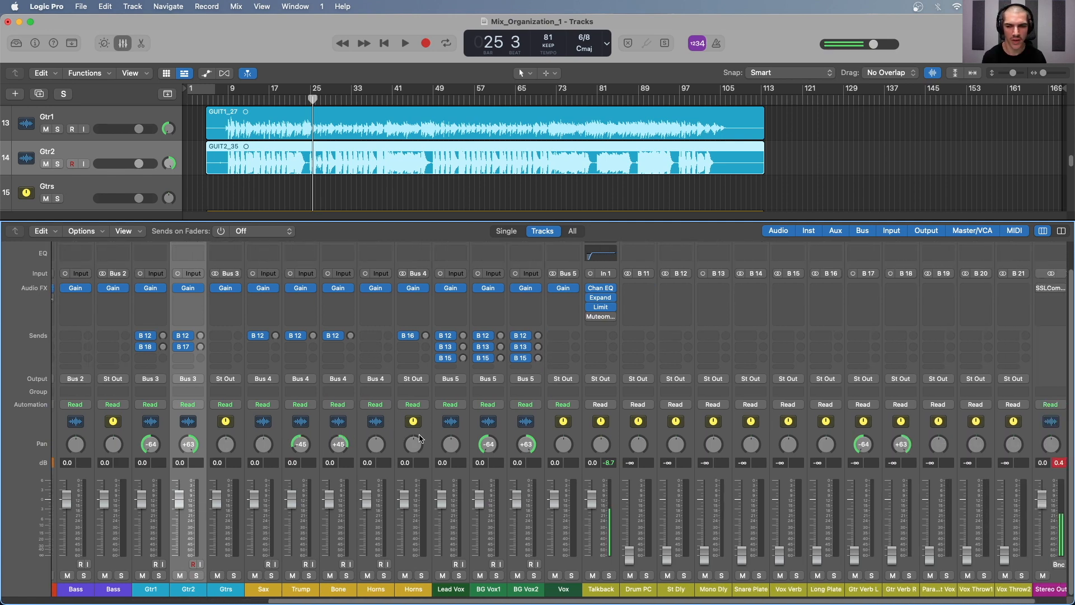
pyautogui.click(465, 425)
pyautogui.click(448, 369)
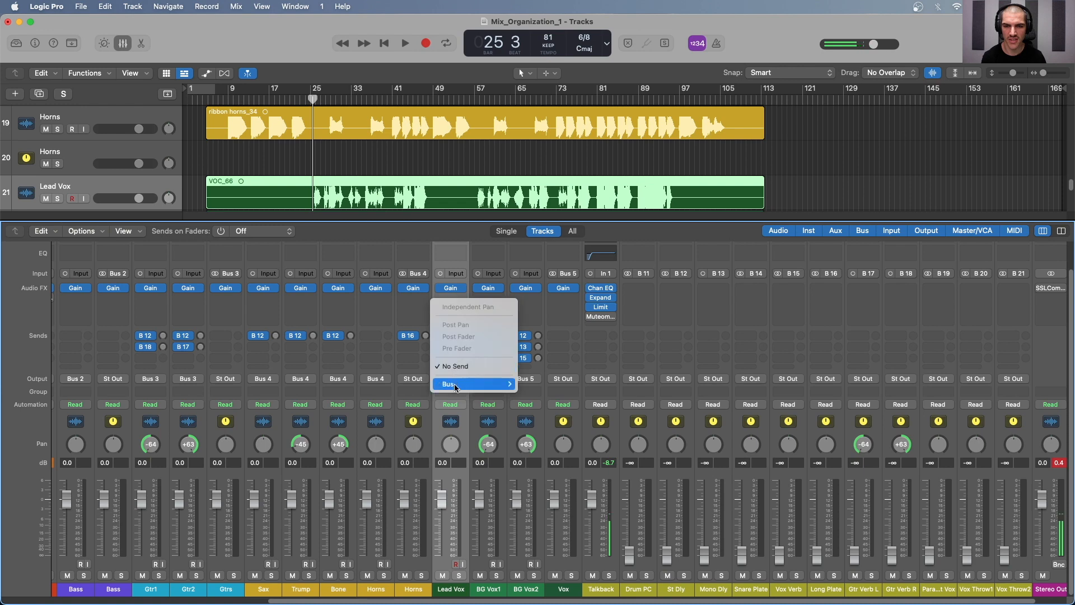
pyautogui.moveTo(457, 386)
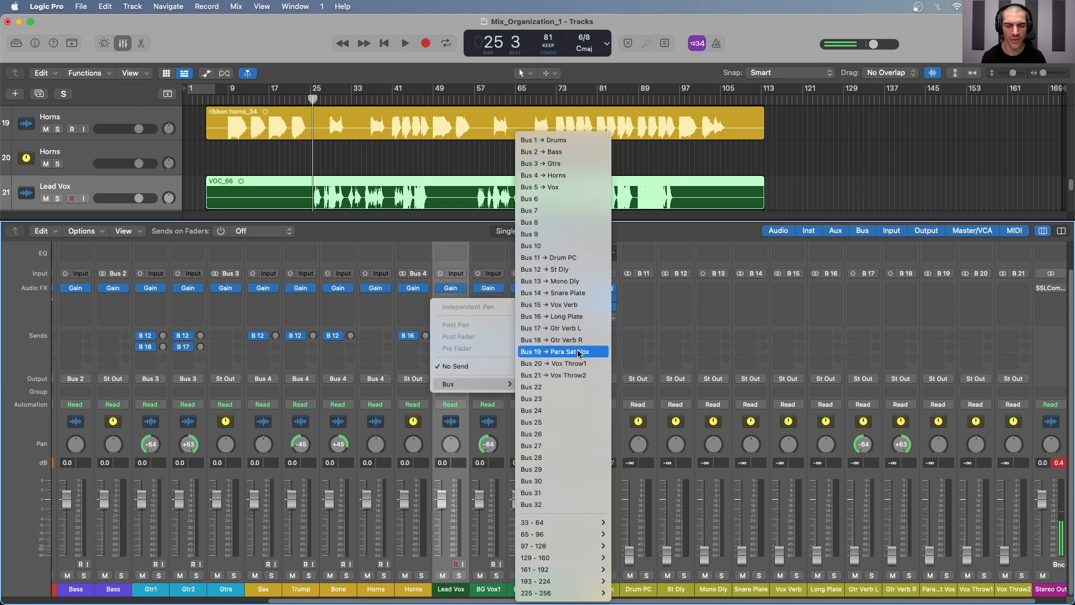
pyautogui.click(579, 351)
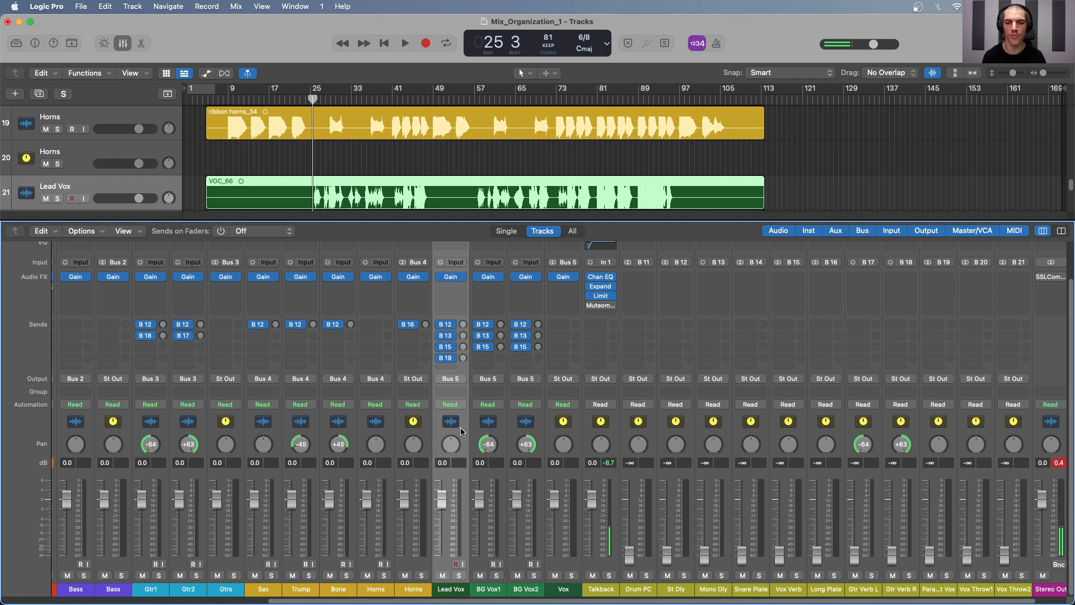
# - Add sends to Bus 20 (Vox Throw1) and Bus 21 (Vox Throw2) on the Lead Vox channel
pyautogui.click(448, 369)
pyautogui.moveTo(455, 383)
pyautogui.click(527, 367)
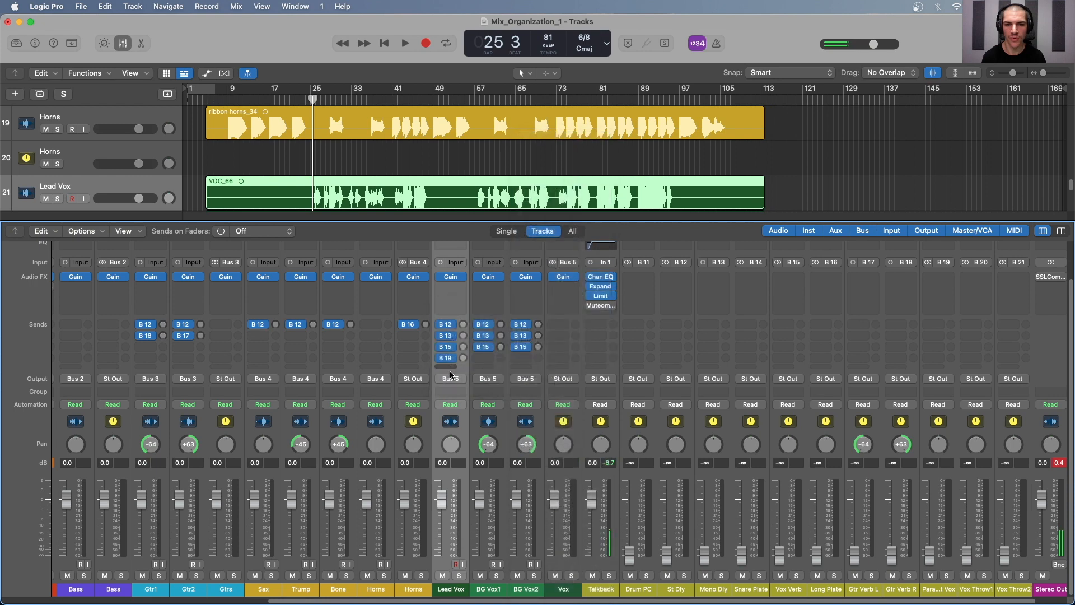
pyautogui.click(448, 368)
pyautogui.click(594, 374)
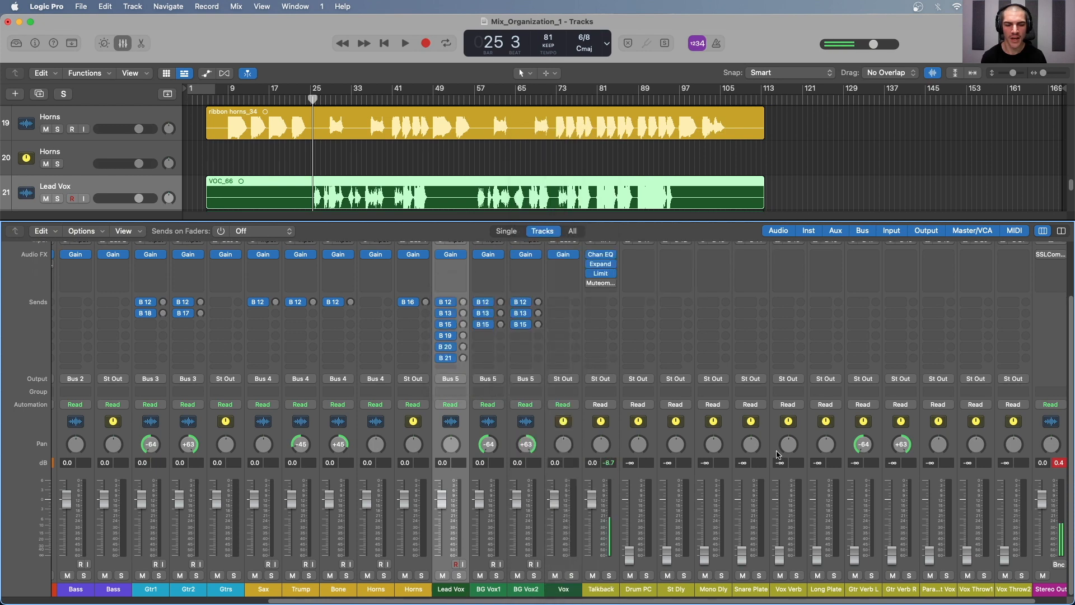
# - Insert a Channel EQ on all the effect return channels from Drum PC through Vox Throw2 and close the plug-in window
pyautogui.click(653, 434)
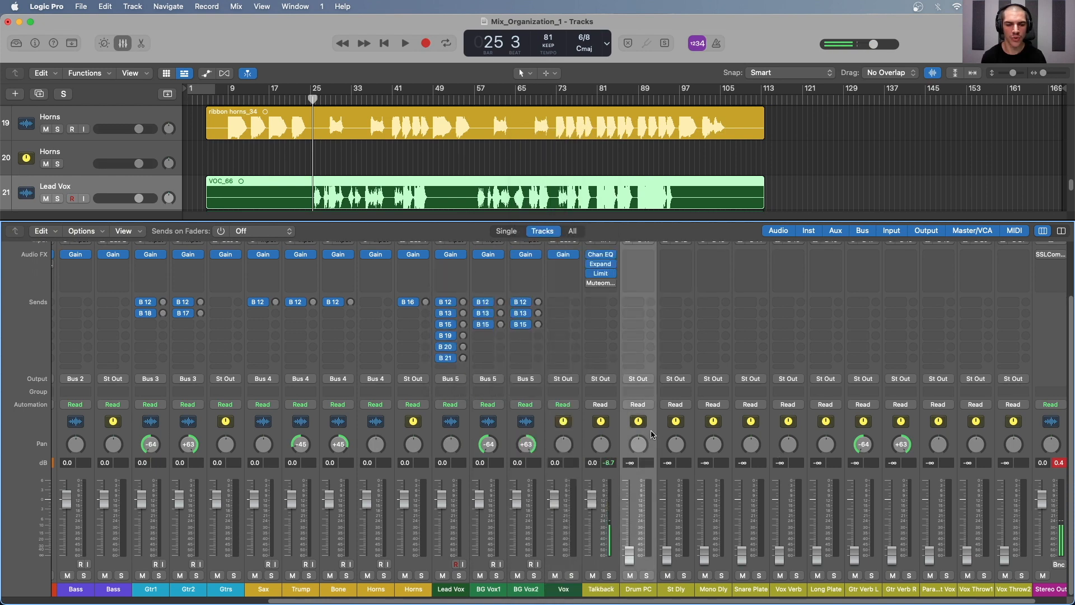
pyautogui.hscroll(2, 654, 434)
pyautogui.keyDown('shift'); pyautogui.click(989, 434); pyautogui.keyUp('shift')
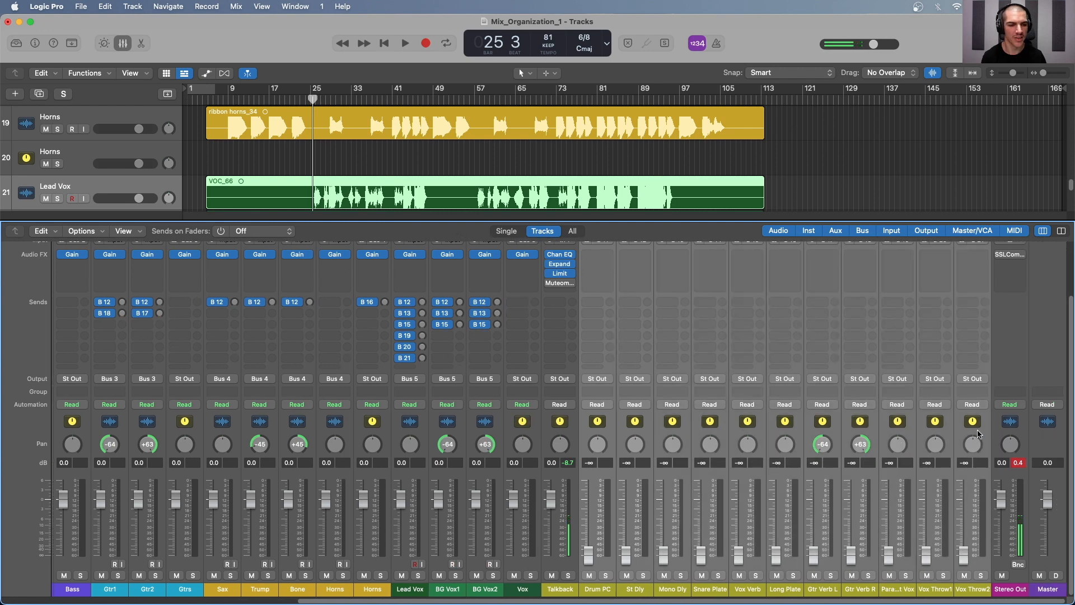
pyautogui.scroll(3, 745, 411)
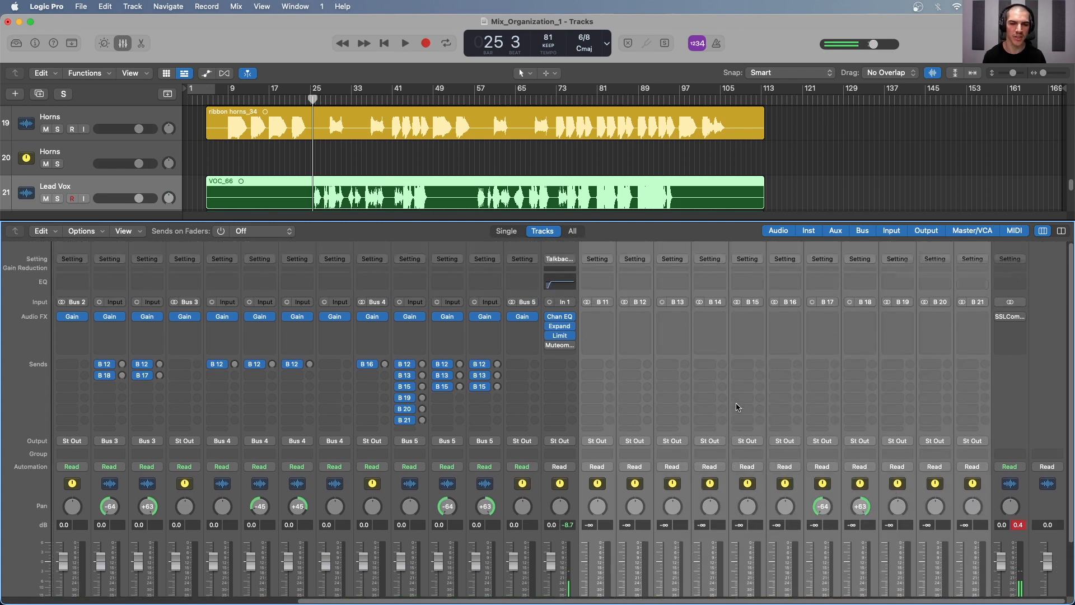
pyautogui.click(601, 285)
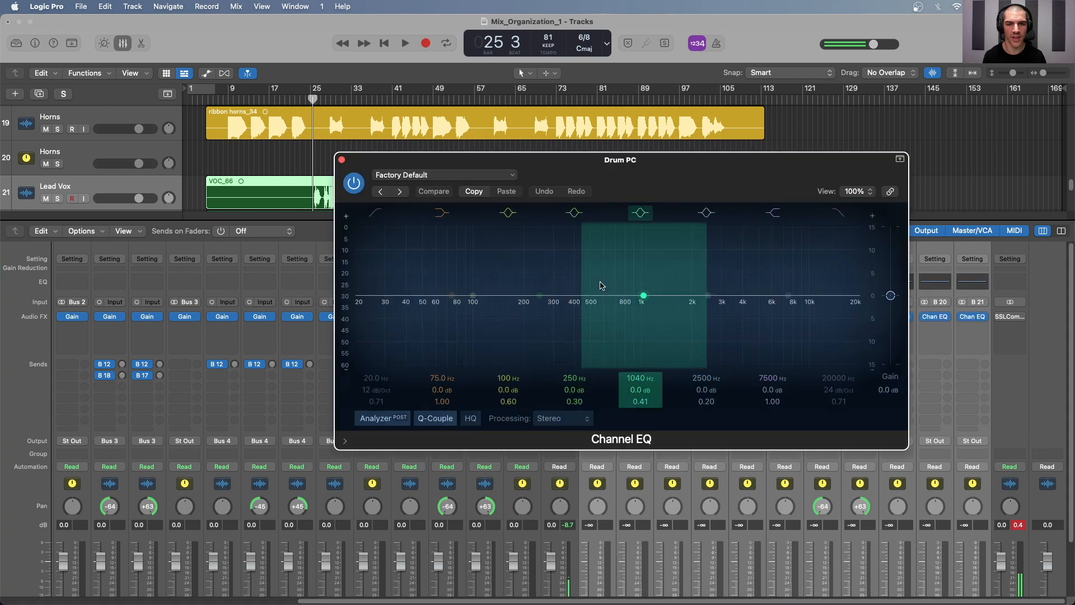
pyautogui.moveTo(595, 173); pyautogui.dragTo(478, 116)
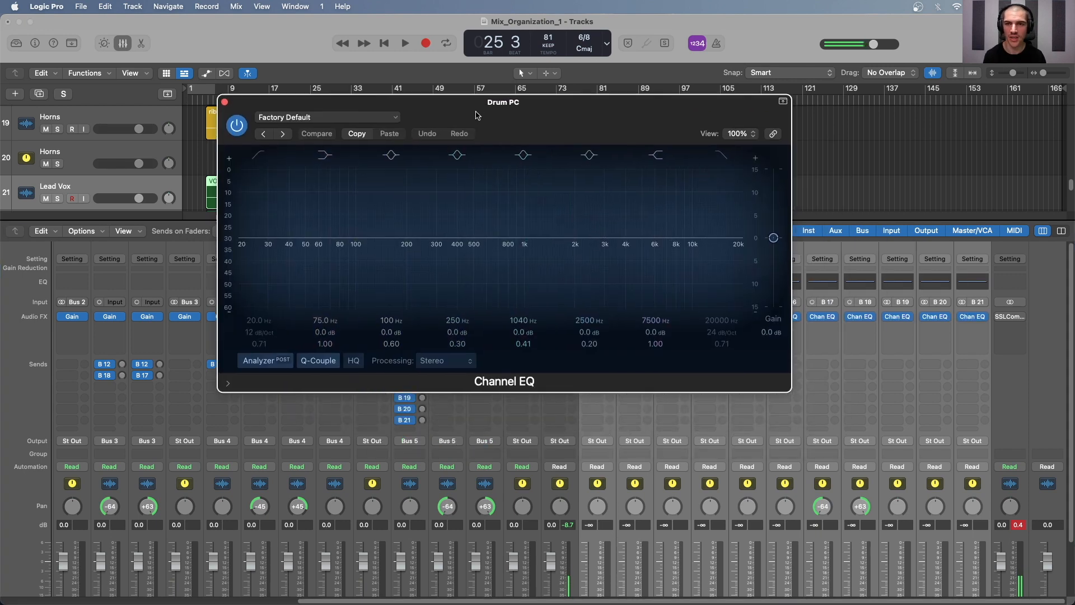
pyautogui.click(225, 103)
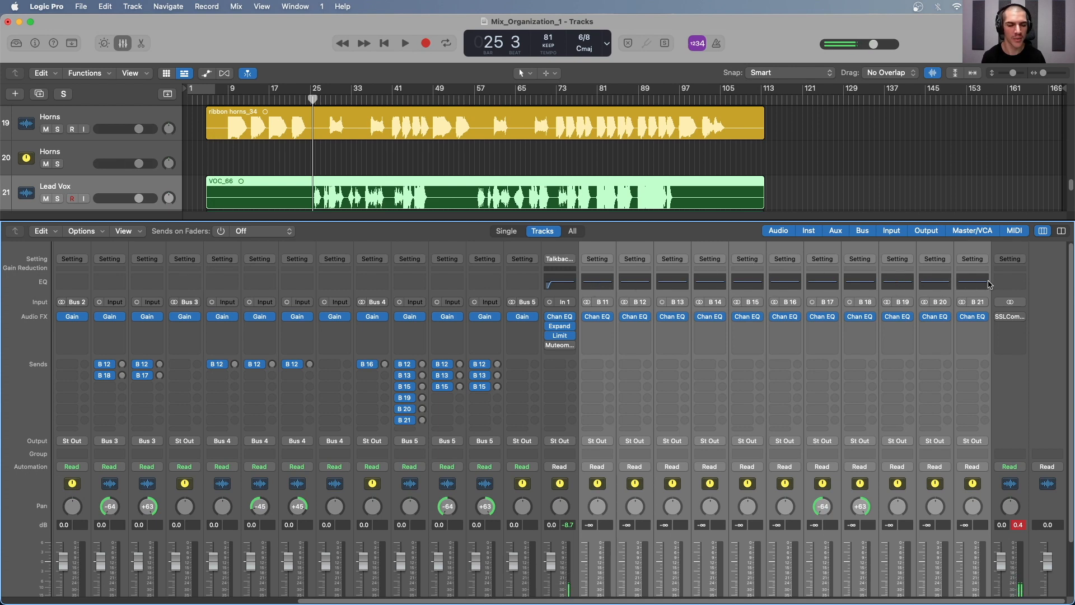
# - Enlarge the mixer and insert a stereo SSLComp after the Channel EQ on the Drum PC channel alone
pyautogui.click(598, 327)
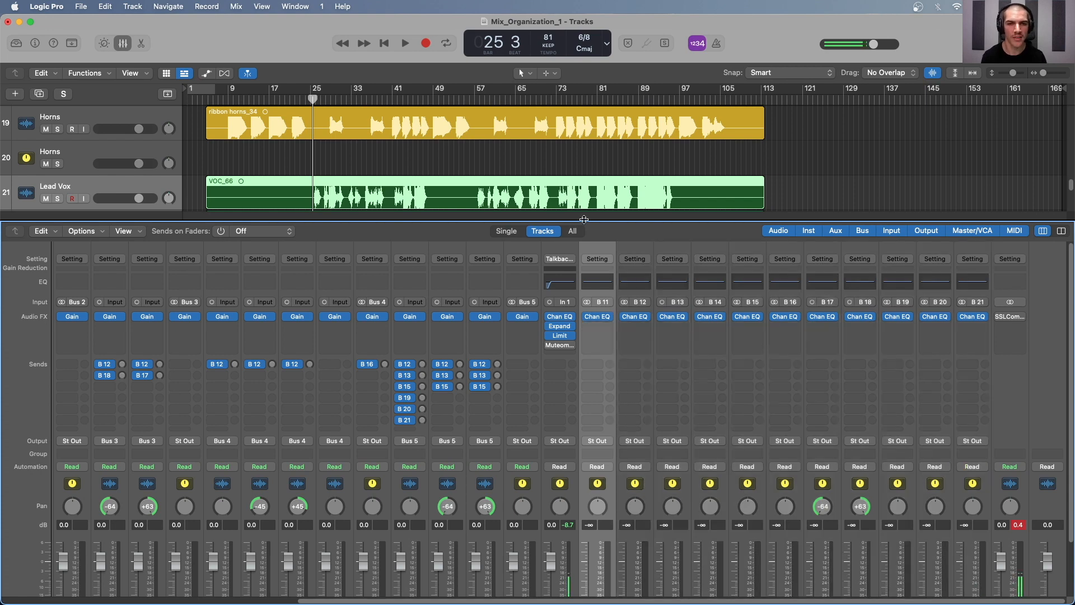
pyautogui.moveTo(584, 221); pyautogui.dragTo(594, 115)
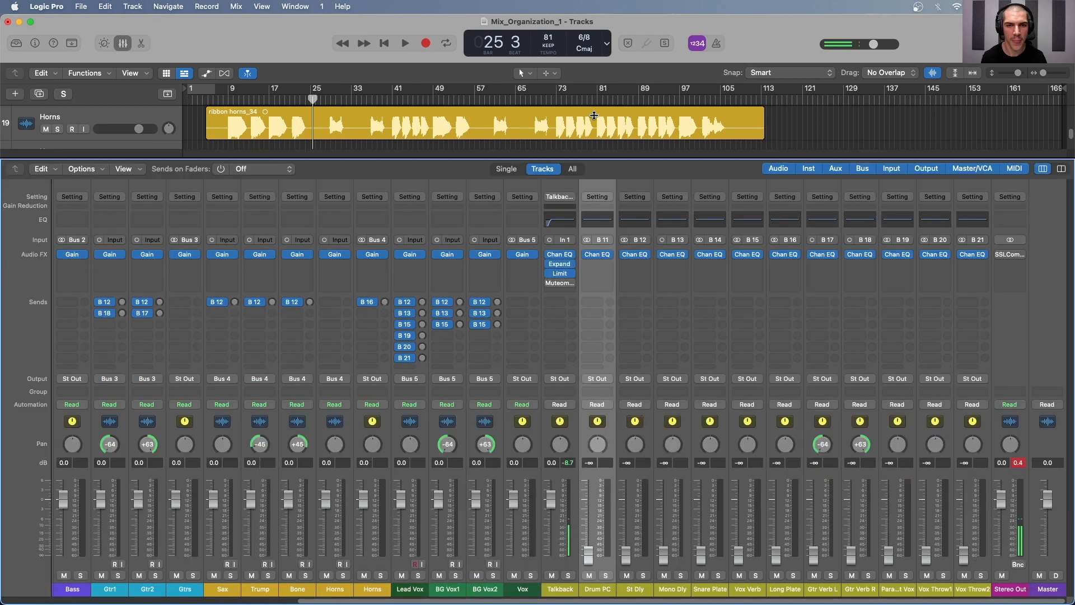
pyautogui.click(597, 264)
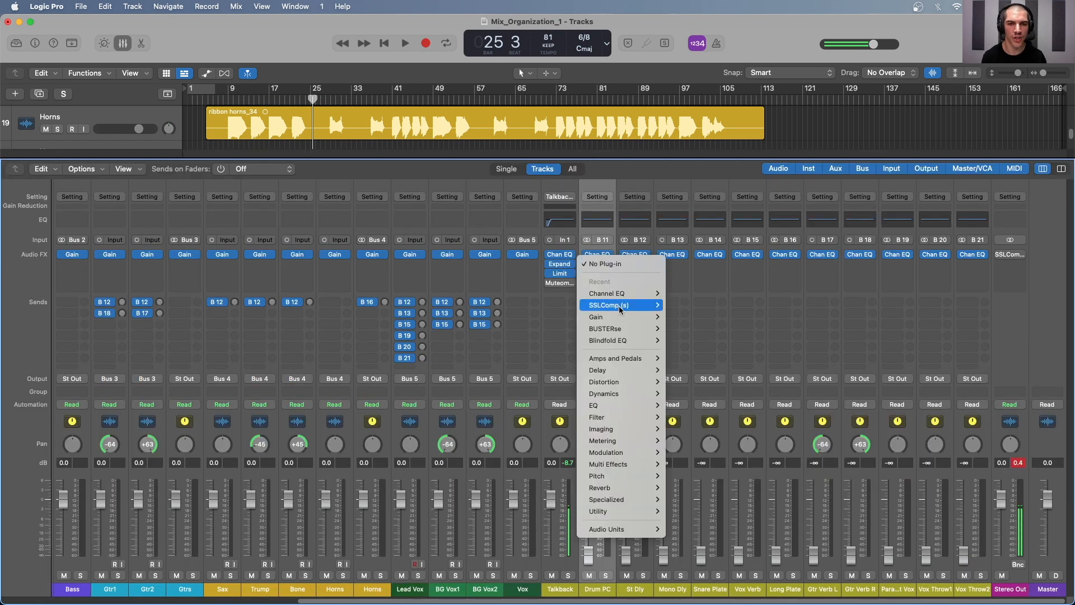
pyautogui.moveTo(614, 293)
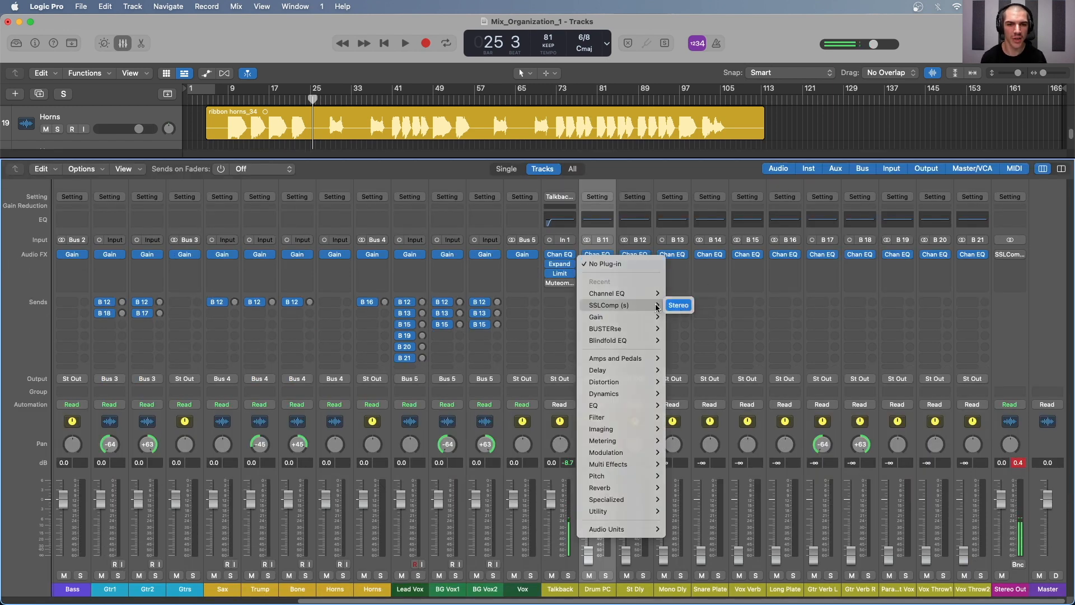
pyautogui.click(680, 305)
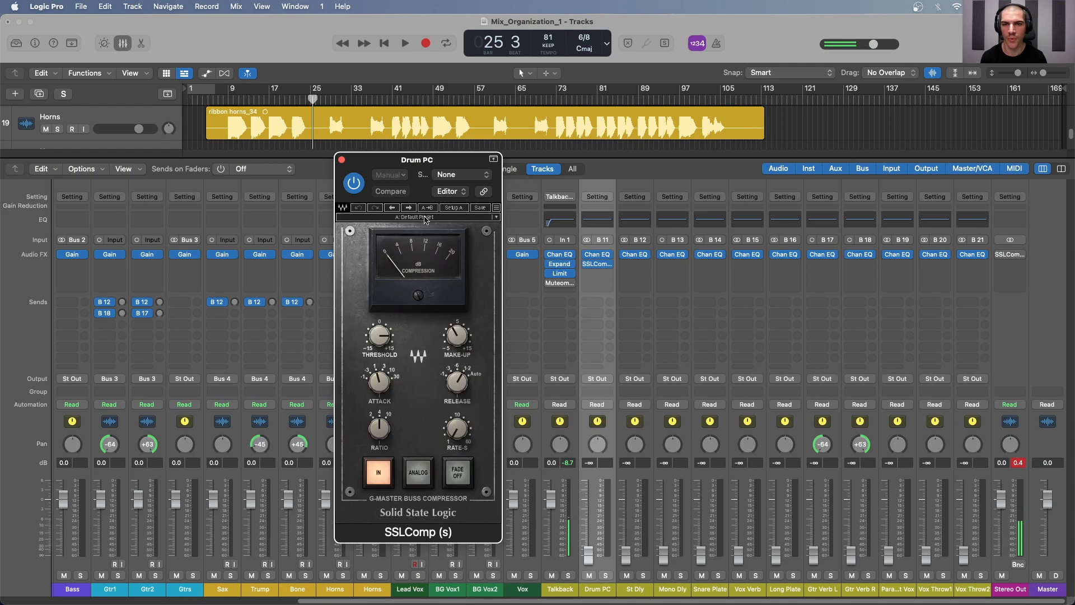
# - Load the Punch preset in the Drum PC channel's SSLComp, lower its threshold slightly and close the plug-in window
pyautogui.click(426, 219)
pyautogui.click(456, 421)
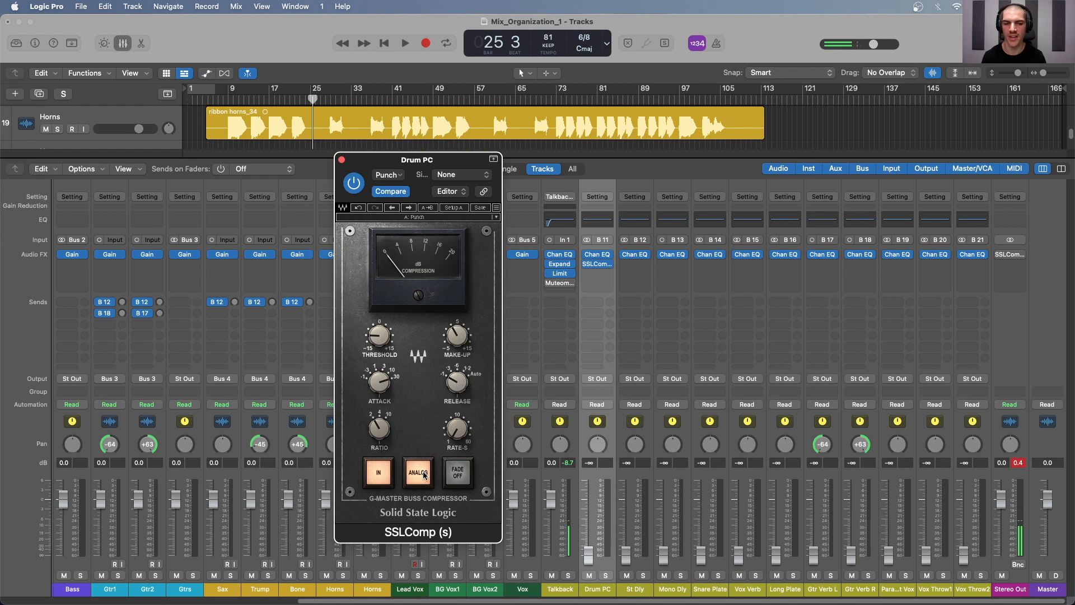
pyautogui.moveTo(378, 336); pyautogui.dragTo(379, 351)
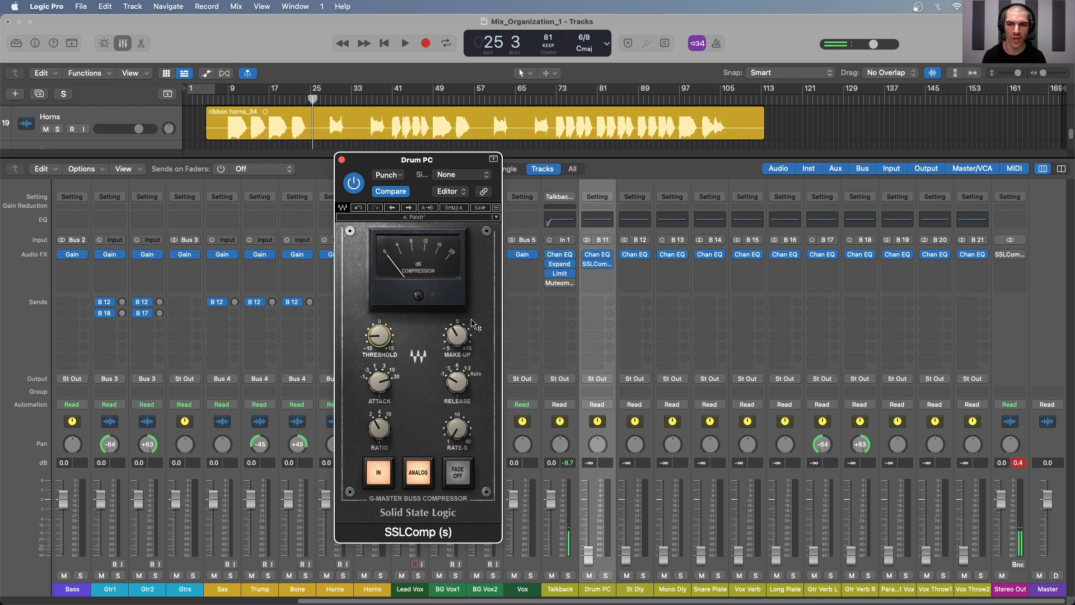
pyautogui.click(342, 160)
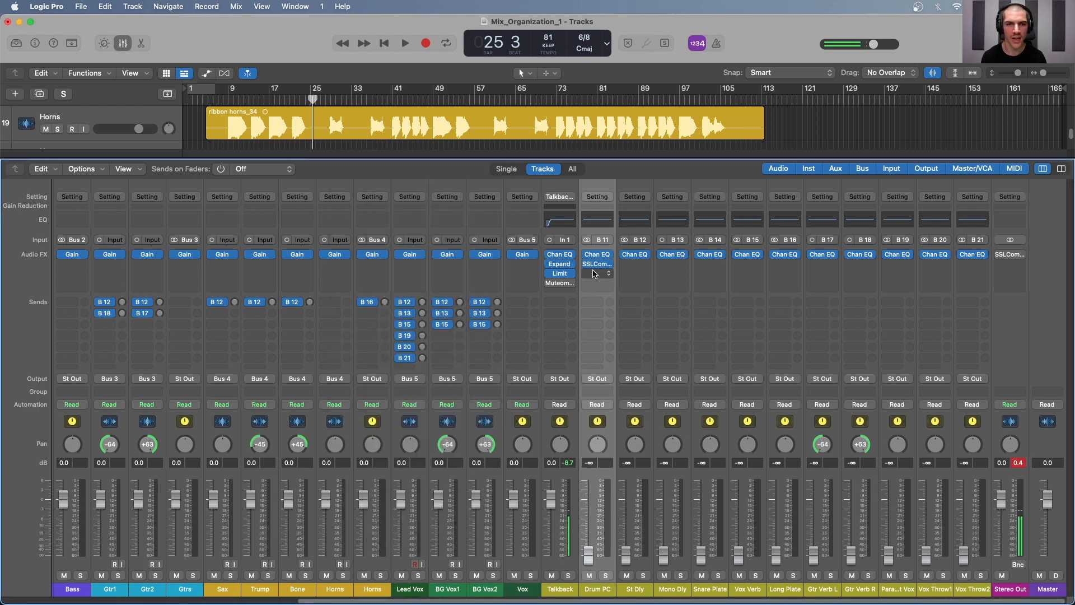
# - Insert the Soundtoys Decapitator after the SSLComp on the Drum PC channel and close its window
pyautogui.click(597, 273)
pyautogui.moveTo(622, 539)
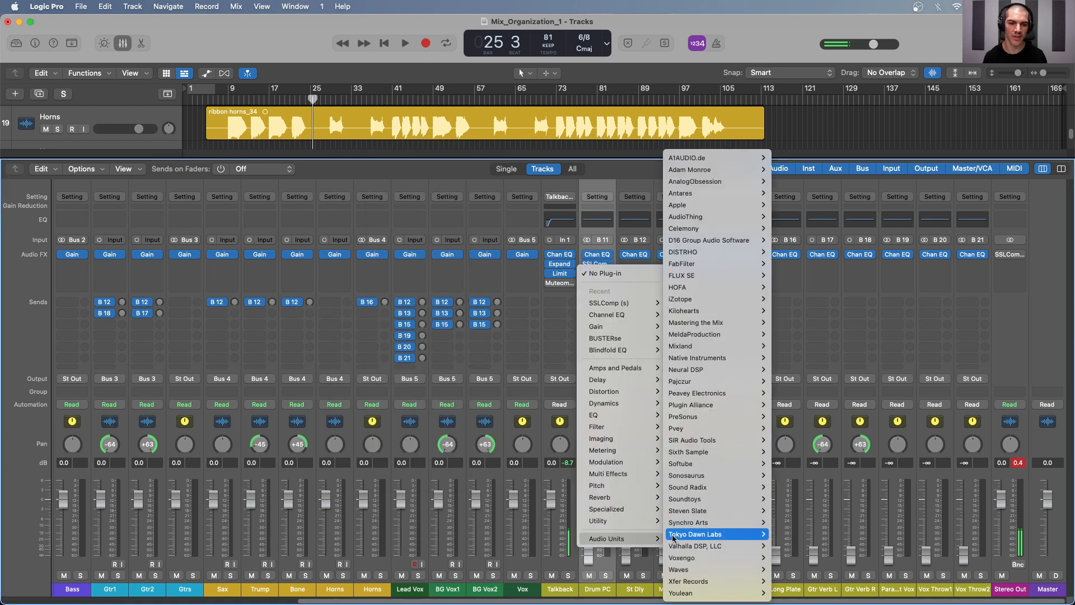
pyautogui.moveTo(675, 537)
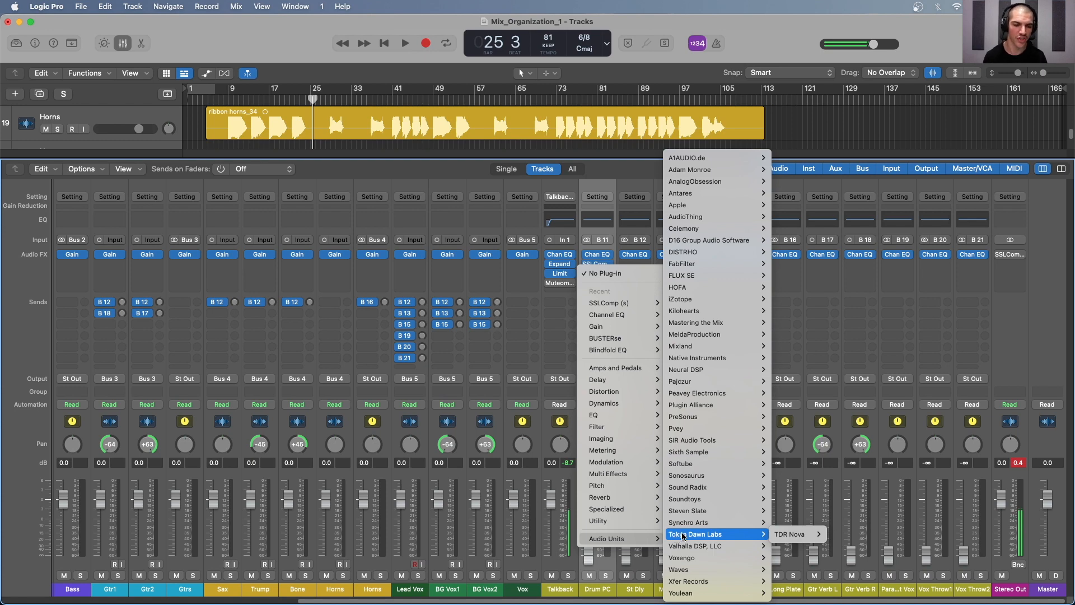
pyautogui.moveTo(687, 503)
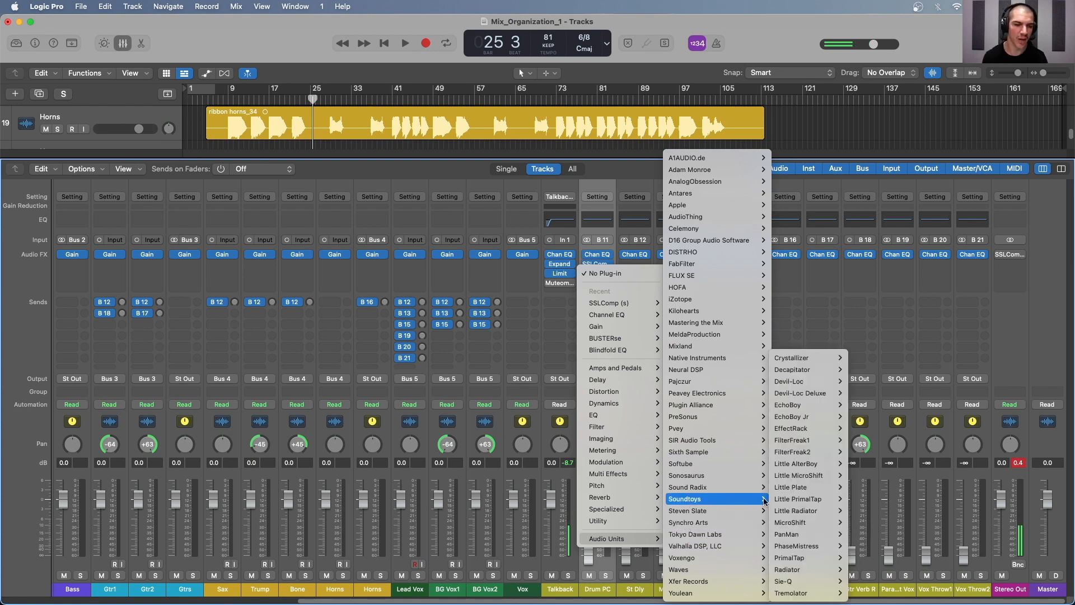
pyautogui.moveTo(792, 370)
pyautogui.click(865, 370)
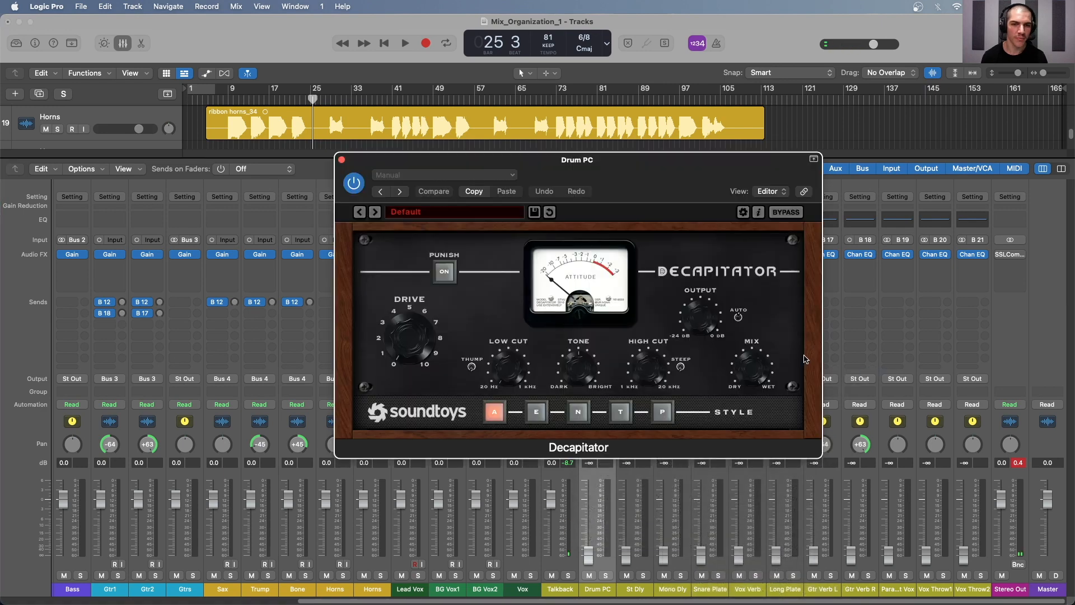
pyautogui.click(341, 160)
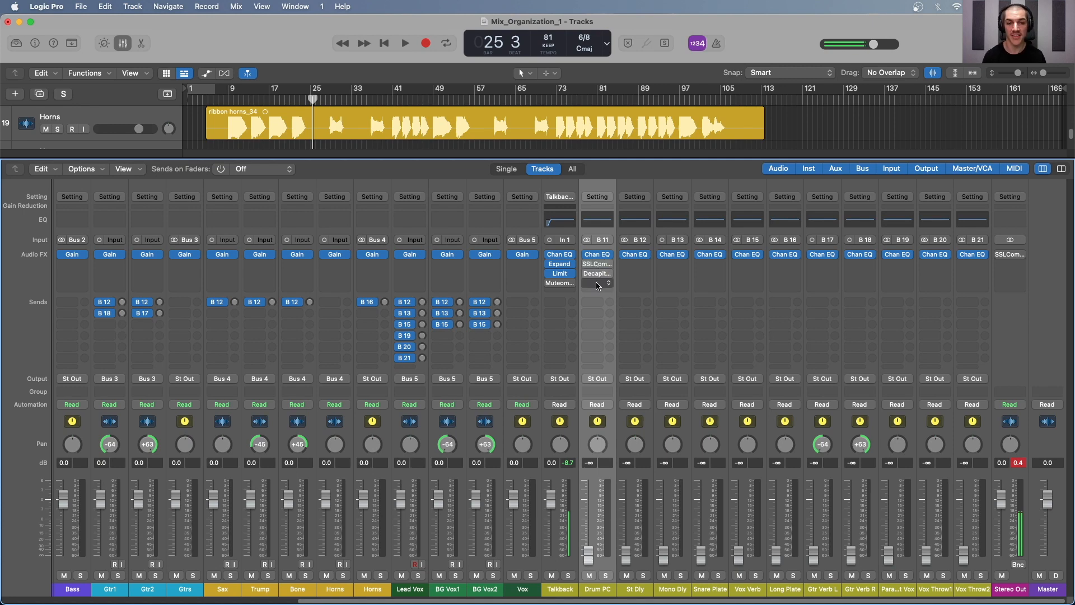
# - Insert Logic's Stereo Delay in its stereo version after the Channel EQ on the St Dly channel
pyautogui.click(635, 264)
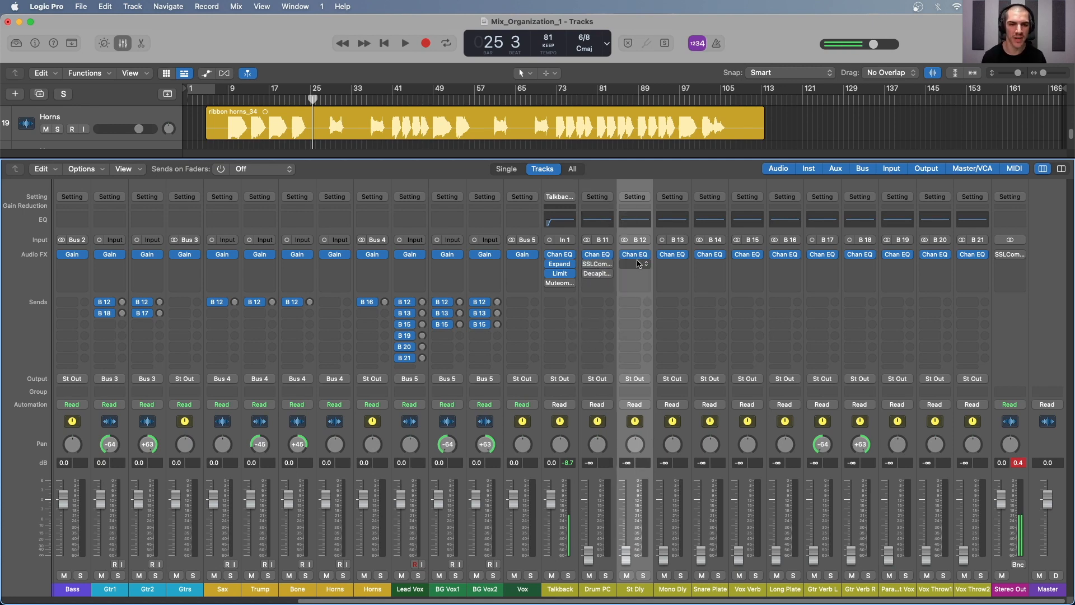
pyautogui.moveTo(664, 368)
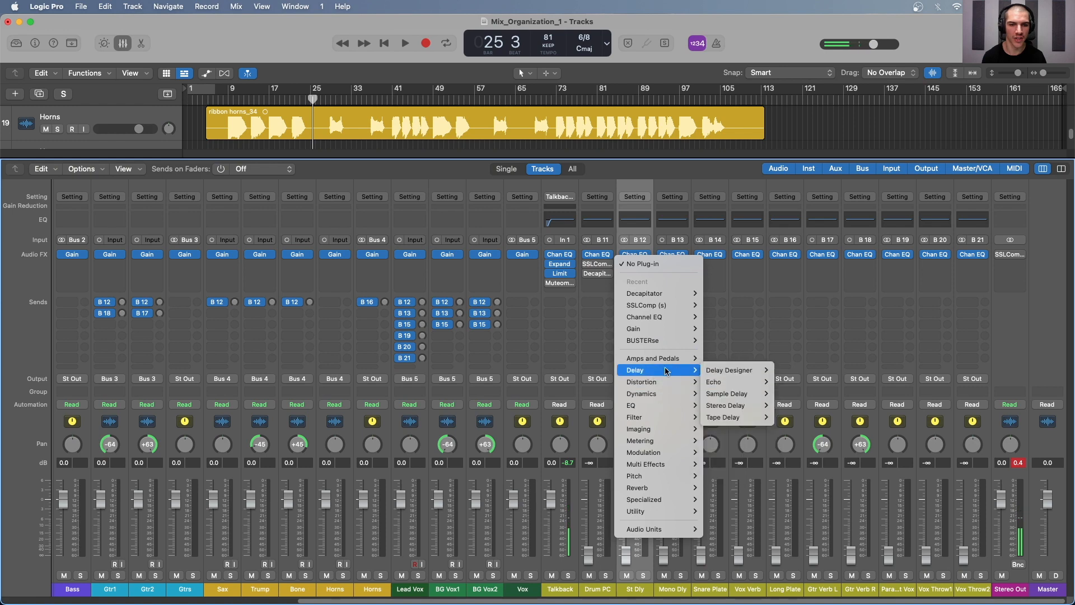
pyautogui.moveTo(728, 405)
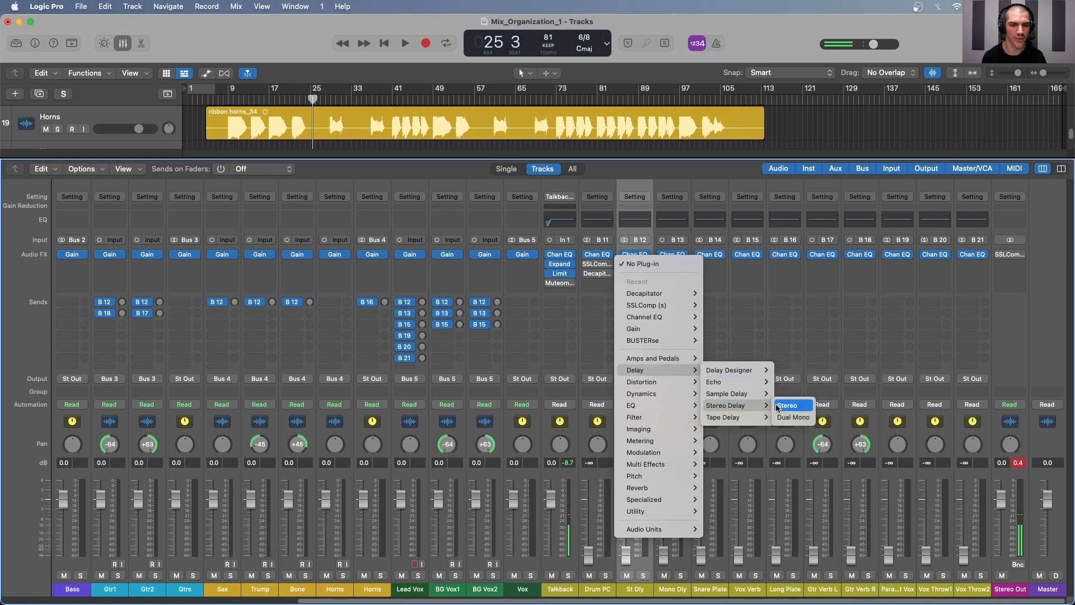
pyautogui.click(787, 407)
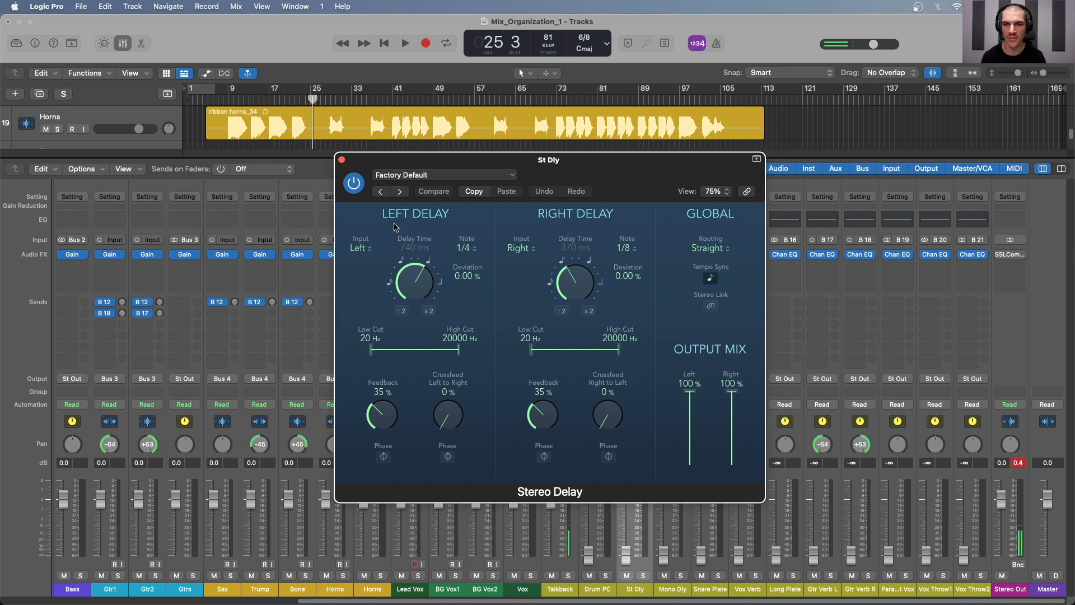
# - Turn off tempo sync in the Stereo Delay and set the left delay time to 180 ms
pyautogui.click(710, 277)
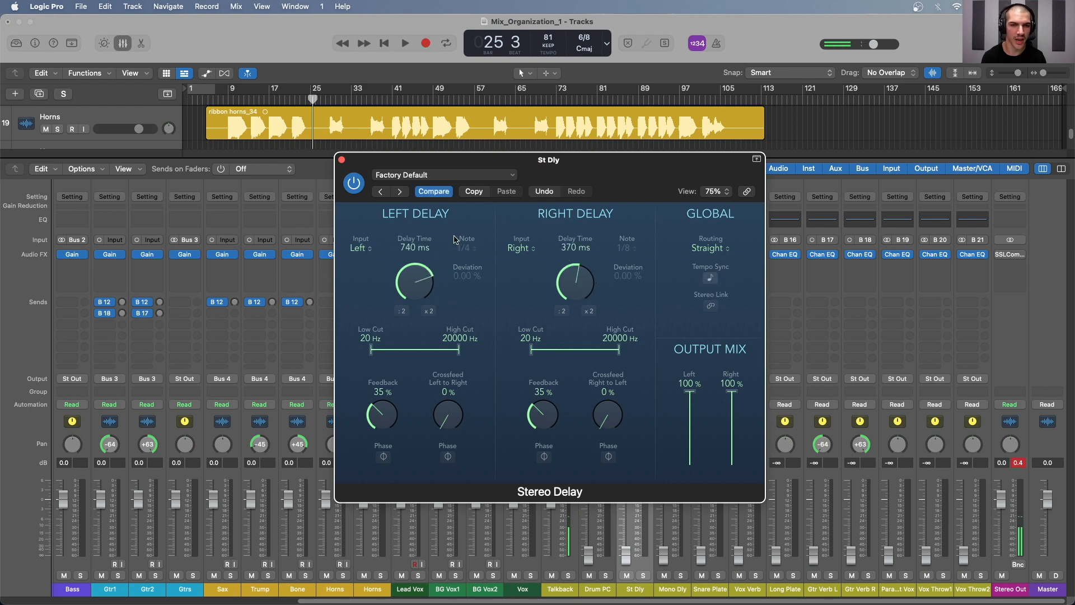
pyautogui.doubleClick(405, 245)
pyautogui.write('180')
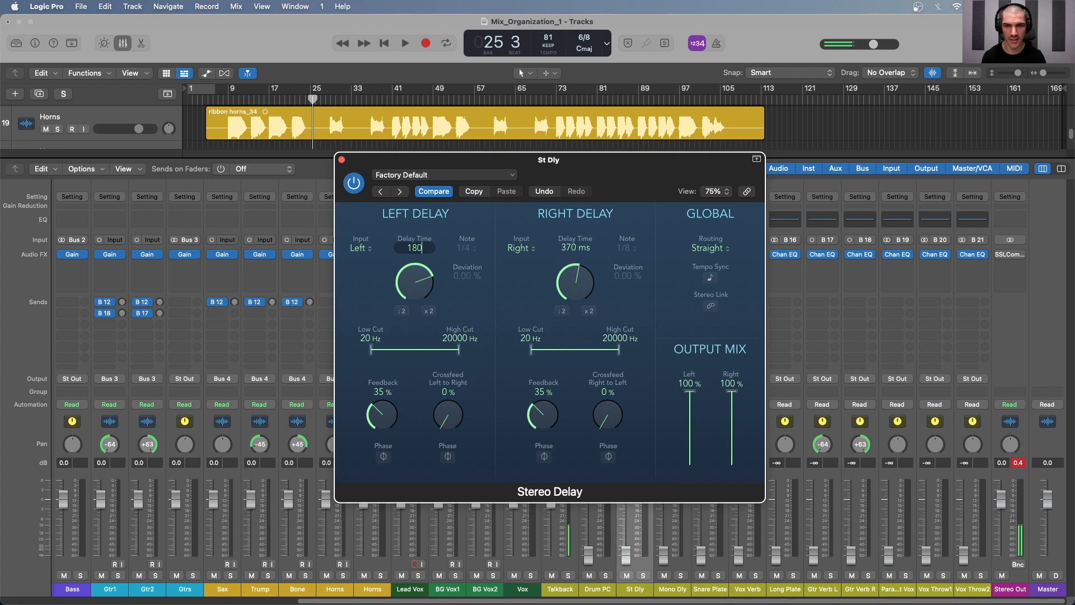
pyautogui.click(455, 292)
pyautogui.doubleClick(418, 248)
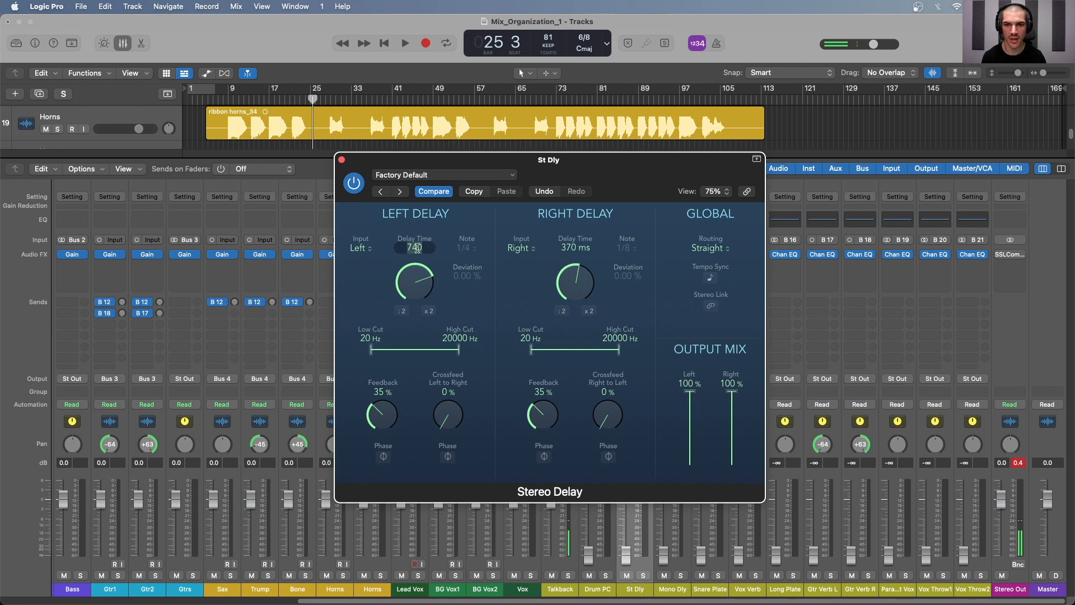
pyautogui.write('180')
pyautogui.press('Return')
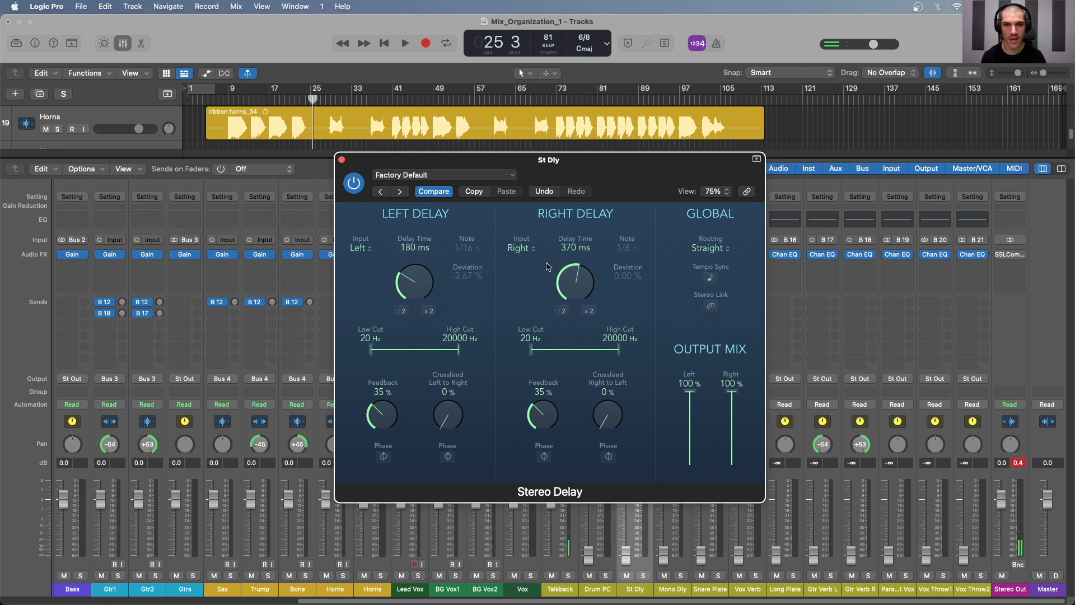
# - Set the Stereo Delay's right delay time to 220 ms
pyautogui.doubleClick(567, 245)
pyautogui.write('220')
pyautogui.press('Return')
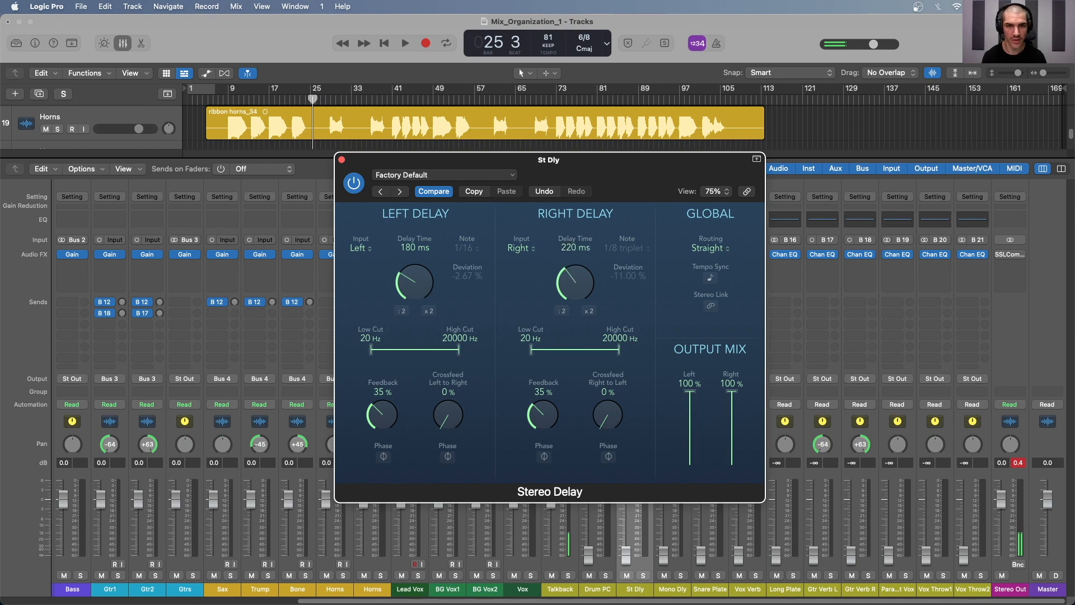
# - Set the Stereo Delay's right feedback to 0 % and close the plug-in window
pyautogui.moveTo(537, 412); pyautogui.dragTo(532, 509)
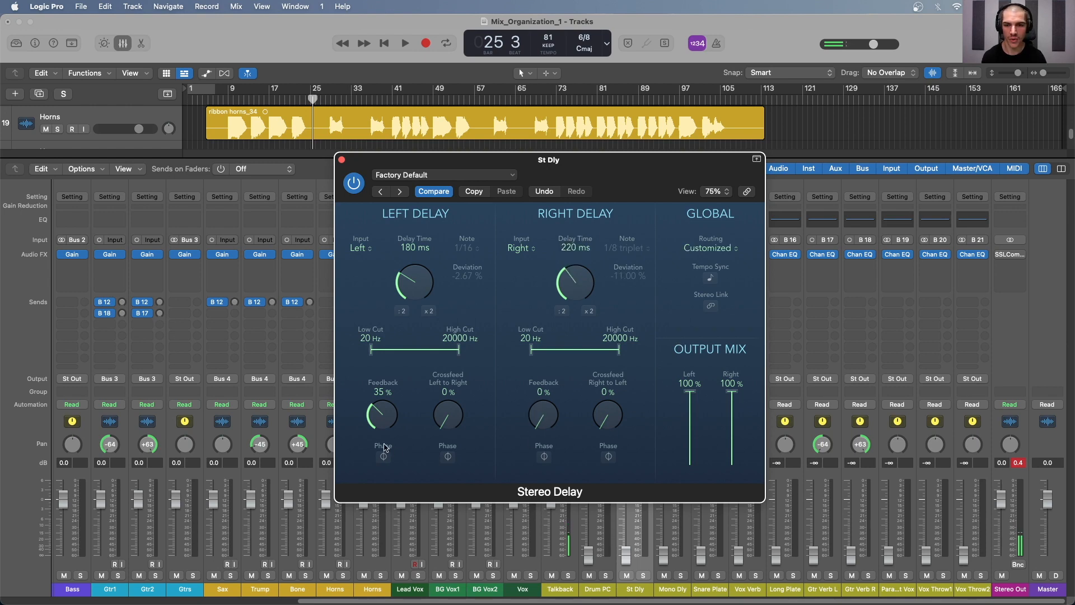
pyautogui.click(341, 160)
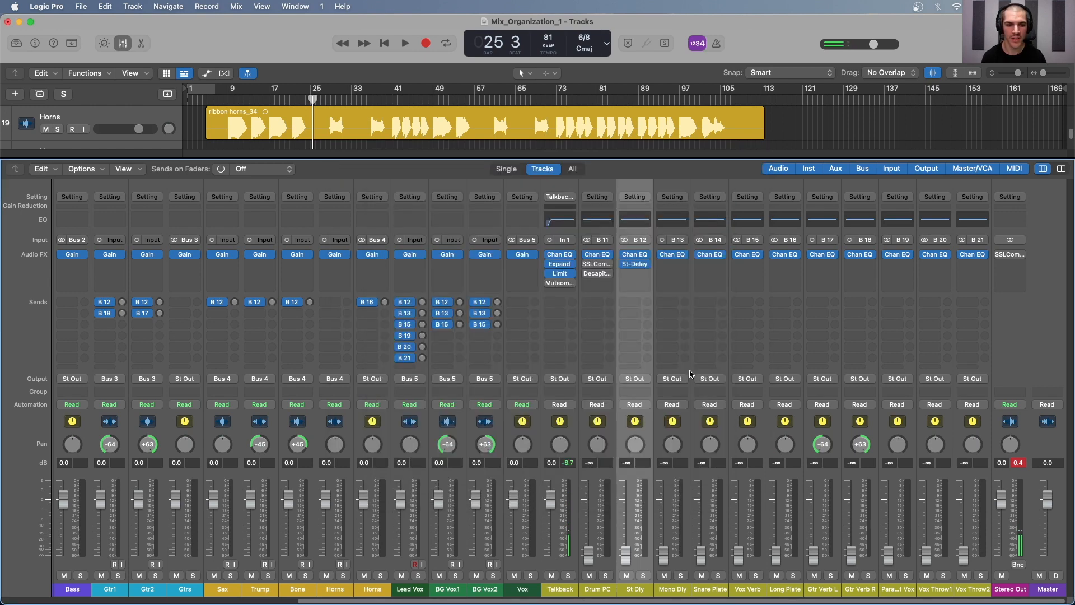
# - Insert Logic's Tape Delay after the Channel EQ on the Mono Dly channel
pyautogui.click(672, 264)
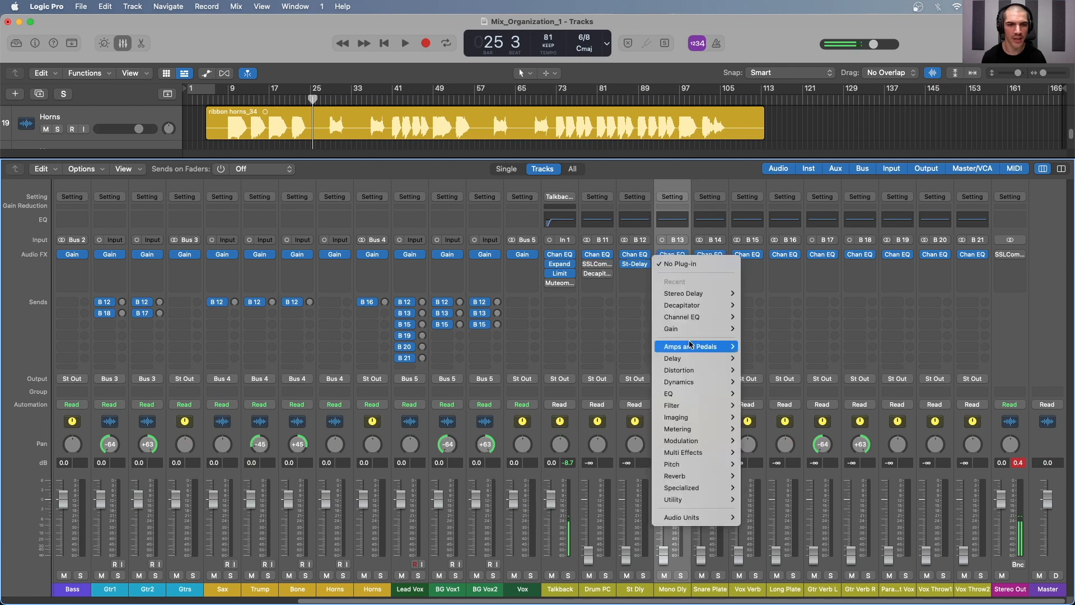
pyautogui.moveTo(677, 359)
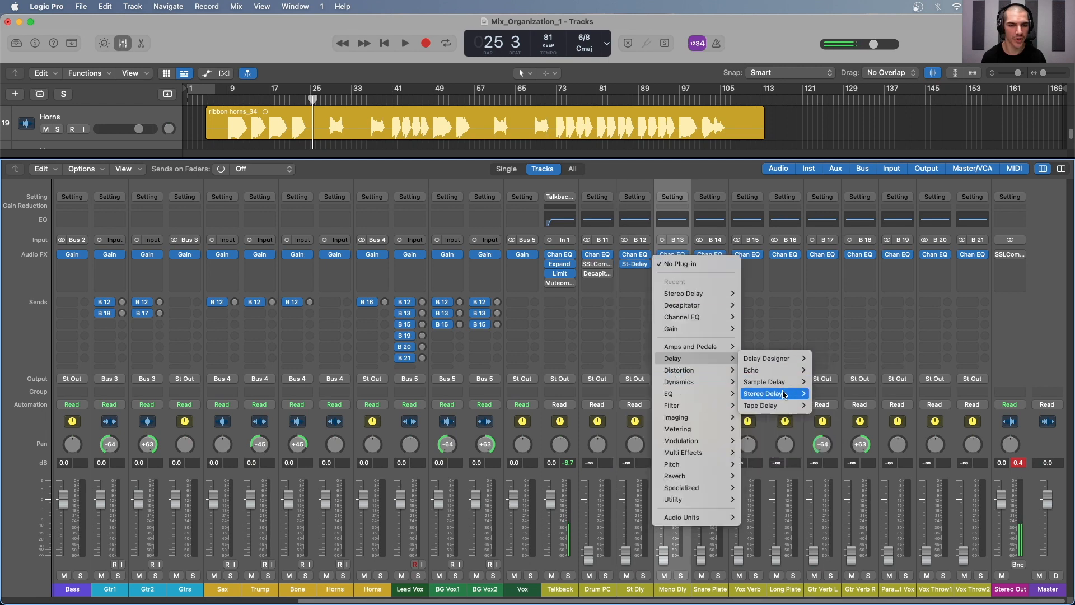
pyautogui.moveTo(783, 407)
pyautogui.click(822, 406)
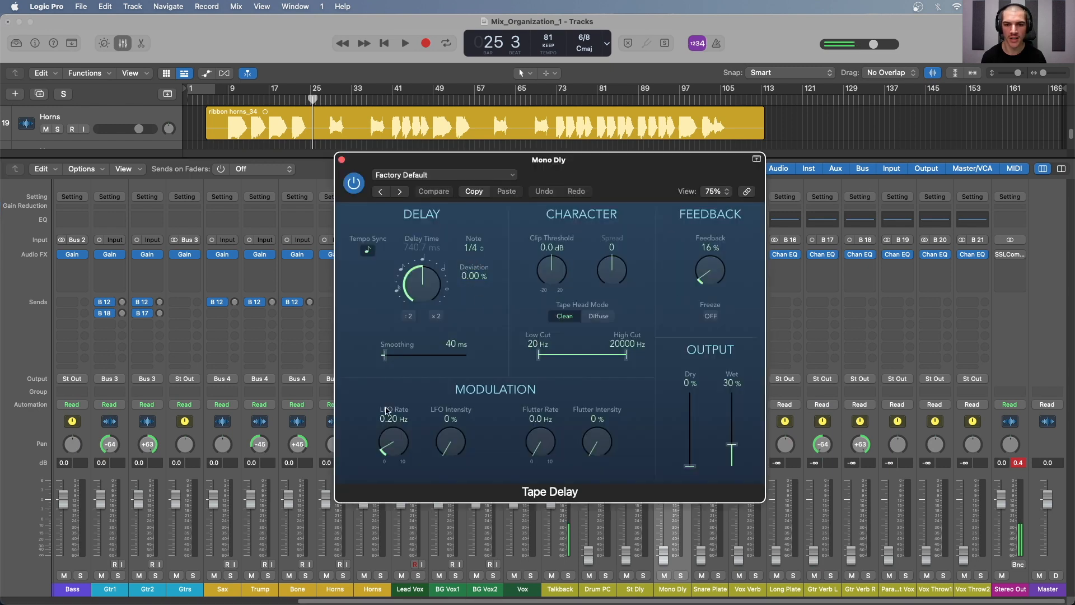
# - Set the Tape Delay's feedback to 20 % and its wet output to 100 %, closing the plug-in window when finished
pyautogui.moveTo(723, 278); pyautogui.dragTo(717, 263)
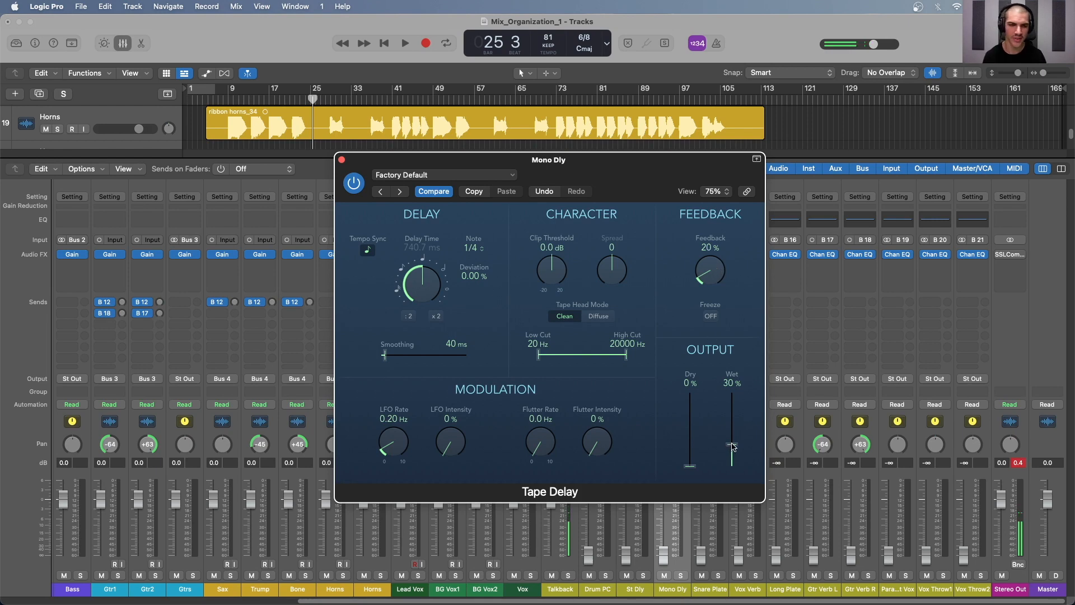
pyautogui.moveTo(733, 447); pyautogui.dragTo(727, 293)
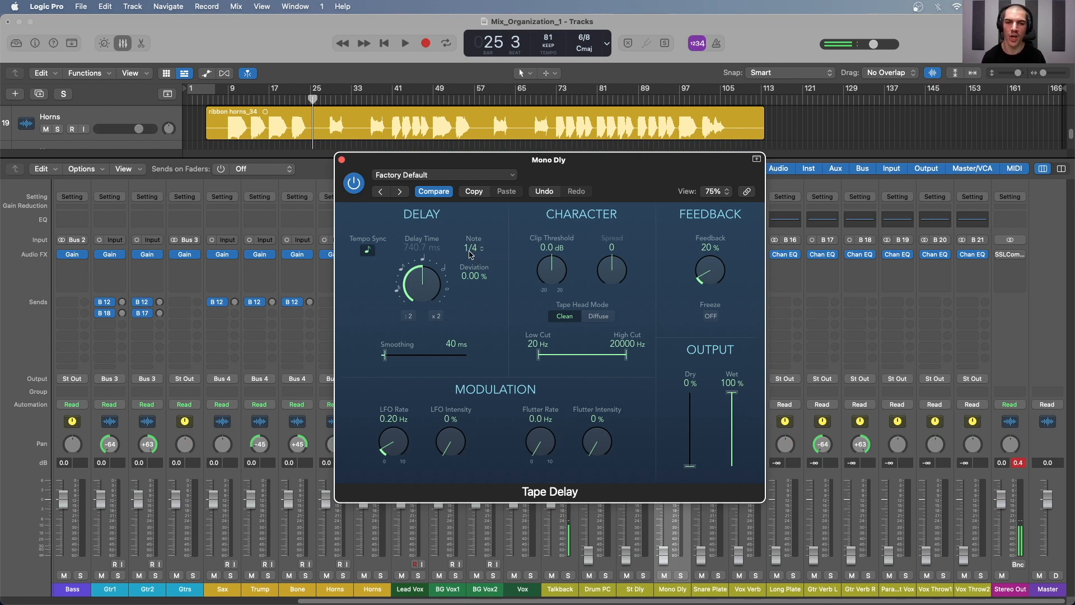
pyautogui.click(342, 161)
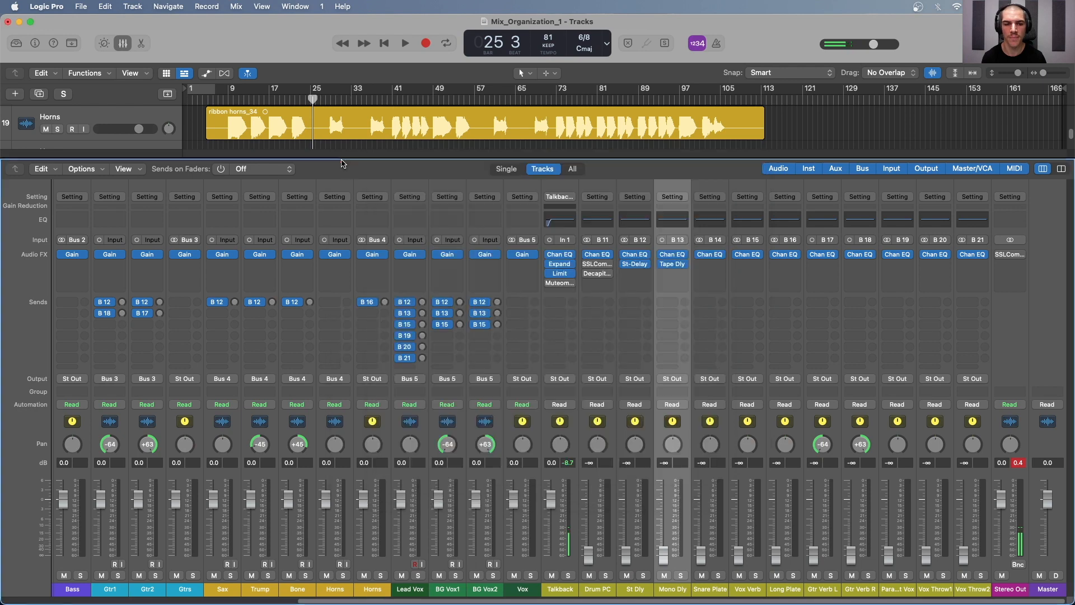
# - Insert the Soundtoys Little Plate in its stereo version after the Channel EQ on the Snare Plate channel
pyautogui.click(723, 431)
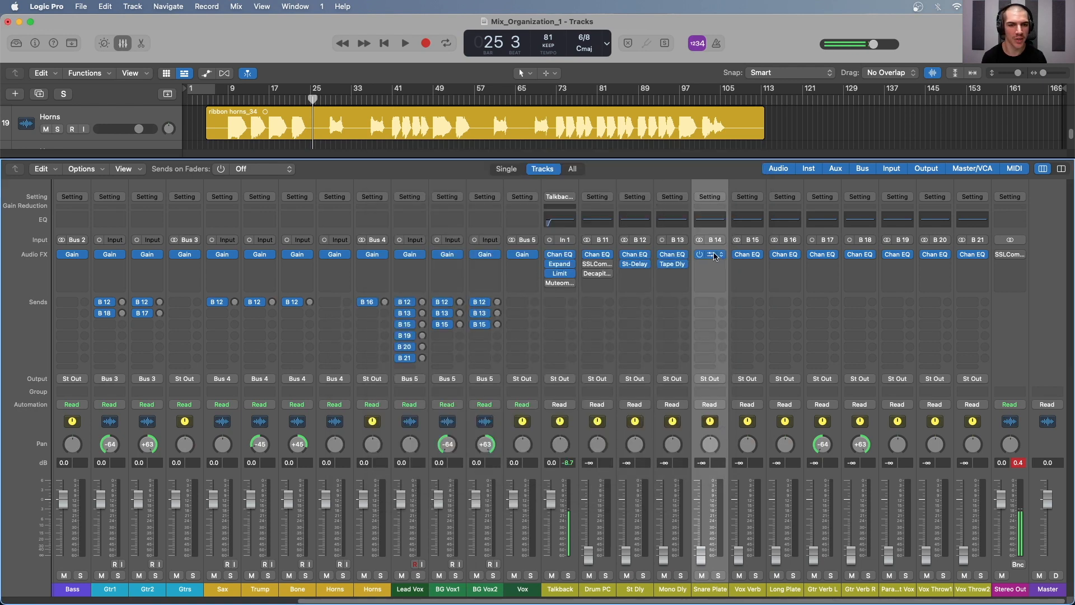
pyautogui.click(710, 263)
pyautogui.moveTo(743, 527)
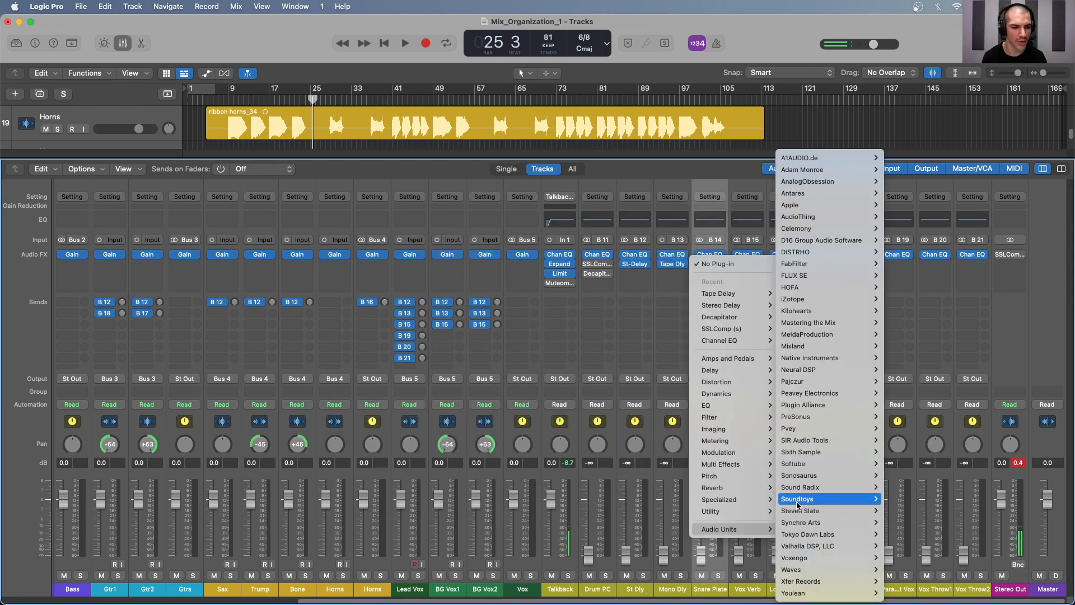
pyautogui.moveTo(798, 500)
pyautogui.moveTo(900, 490)
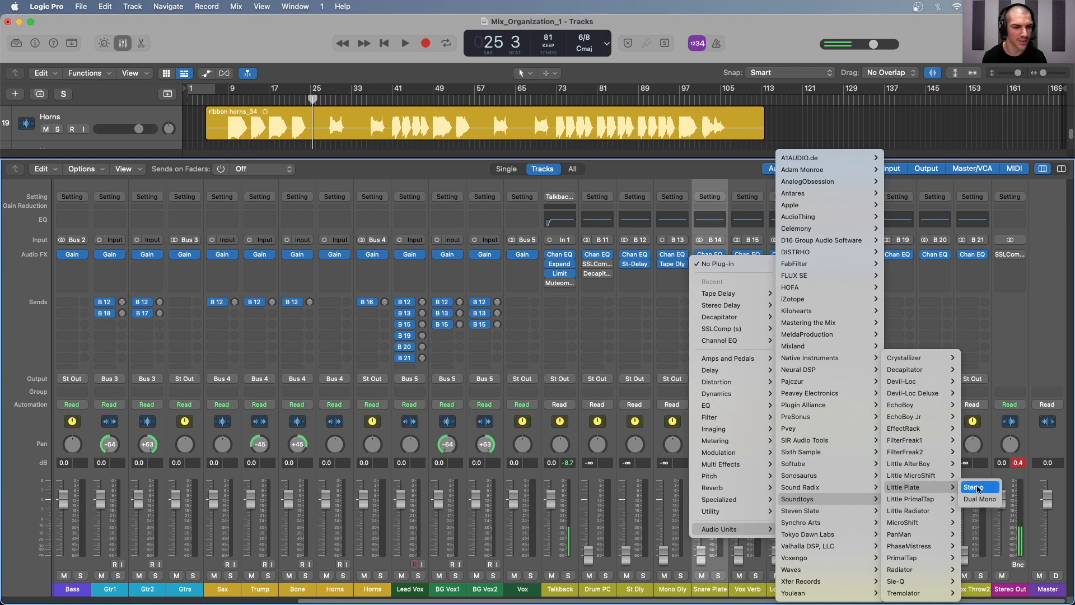
pyautogui.click(979, 489)
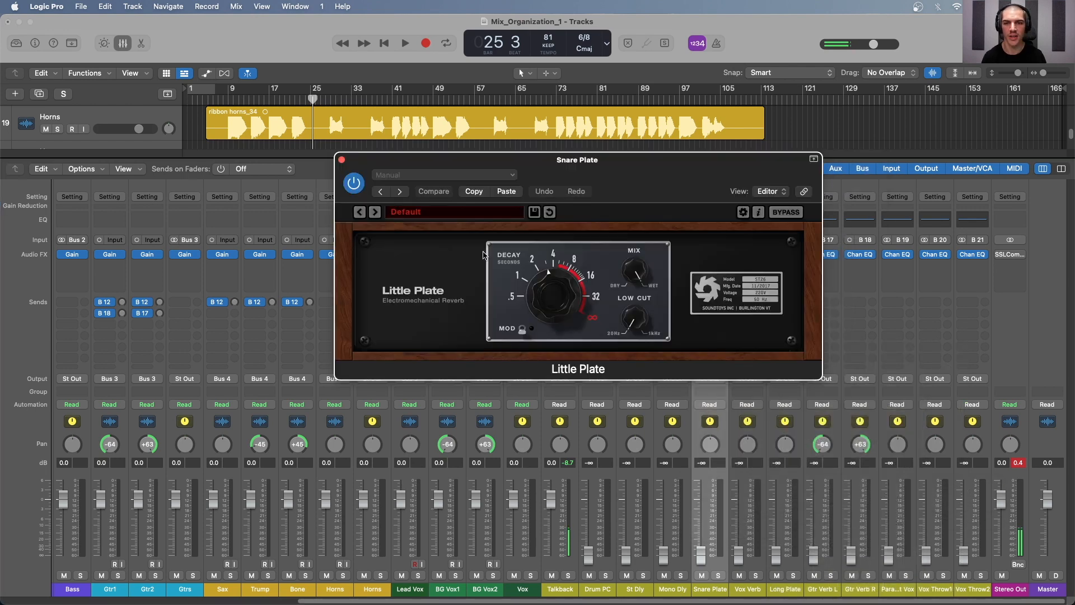
# - Raise the Snare Plate reverb's low cut and shorten its decay to about 1 second, closing the plug-in window when finished
pyautogui.moveTo(519, 164); pyautogui.dragTo(482, 174)
pyautogui.moveTo(606, 338); pyautogui.dragTo(594, 294)
pyautogui.moveTo(514, 305); pyautogui.dragTo(516, 330)
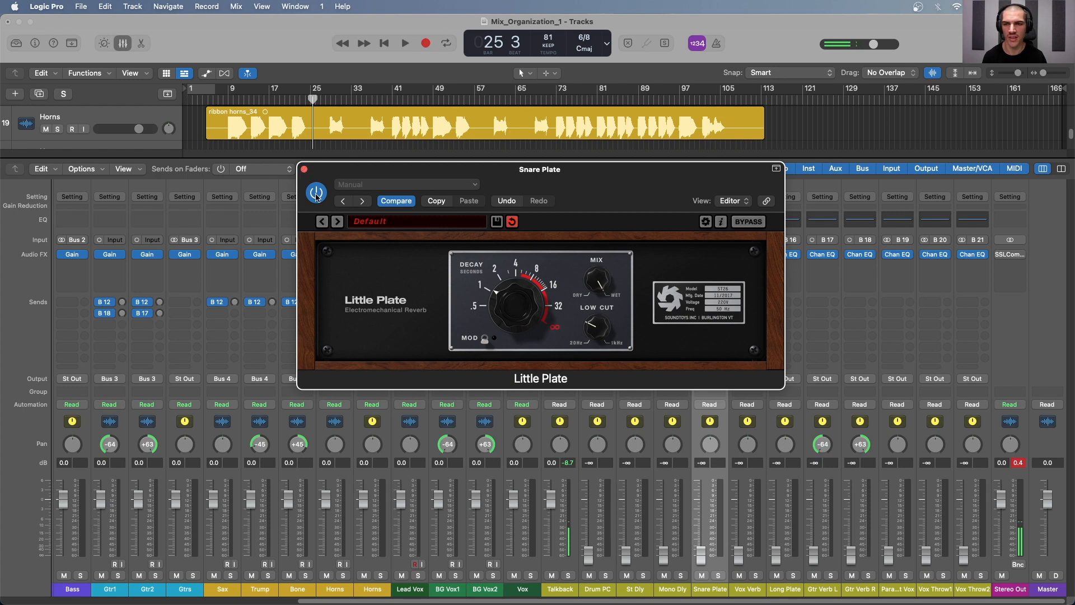
pyautogui.click(304, 170)
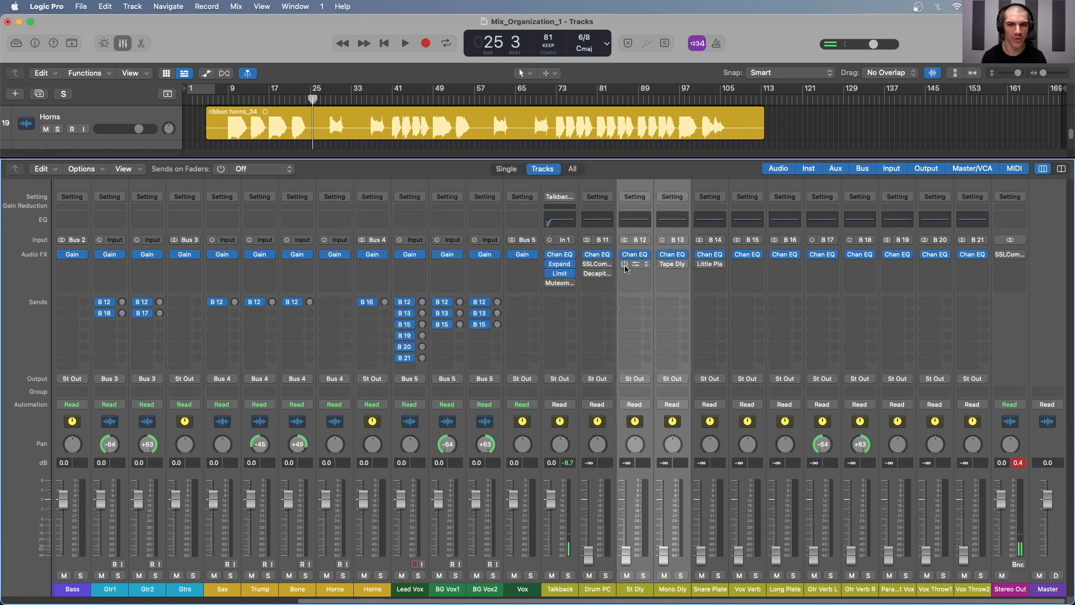
# - Insert a stereo Little Plate after the Channel EQ on the Vox Verb channel and slightly adjust its decay
pyautogui.click(752, 275)
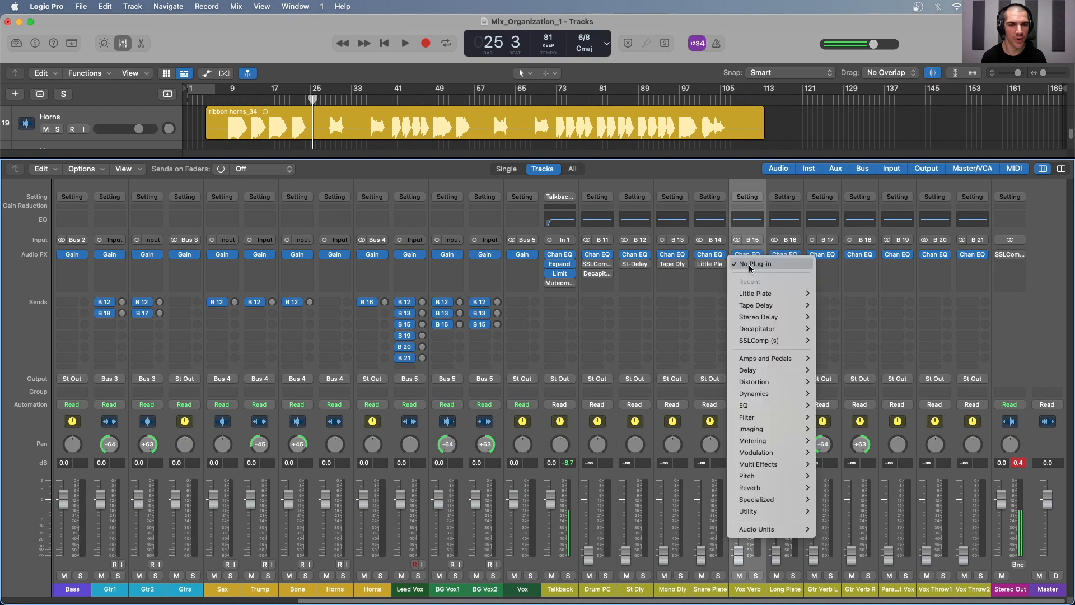
pyautogui.moveTo(756, 297)
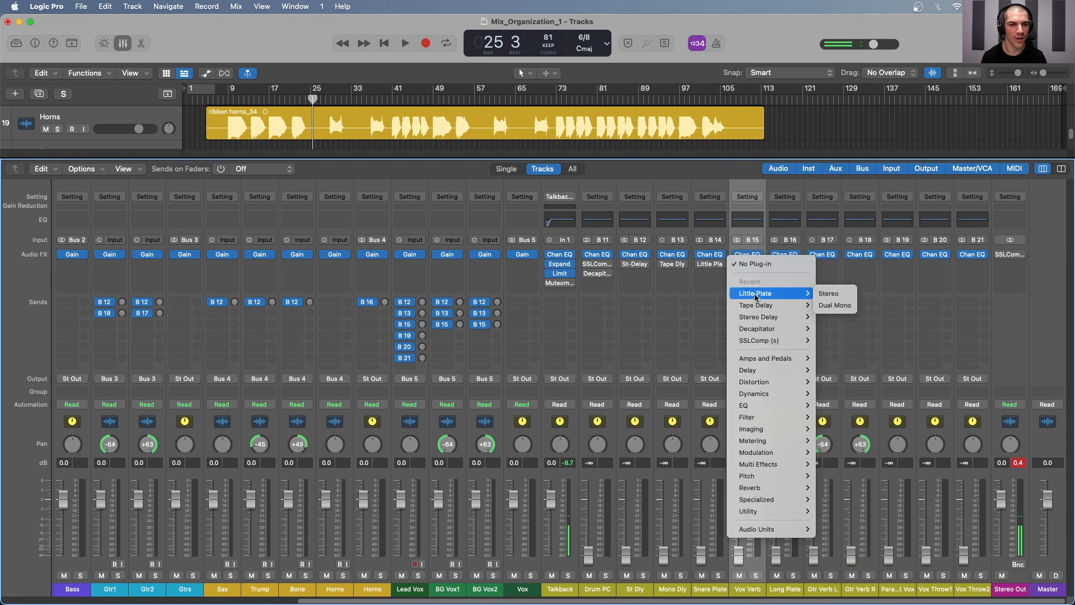
pyautogui.click(829, 294)
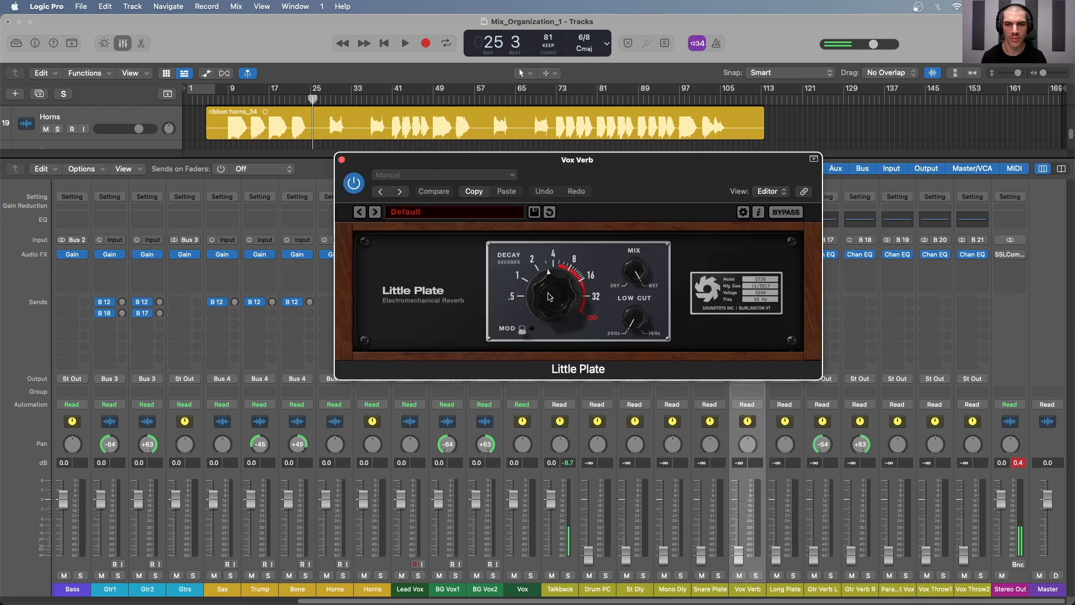
pyautogui.moveTo(549, 297); pyautogui.dragTo(551, 307)
pyautogui.click(341, 160)
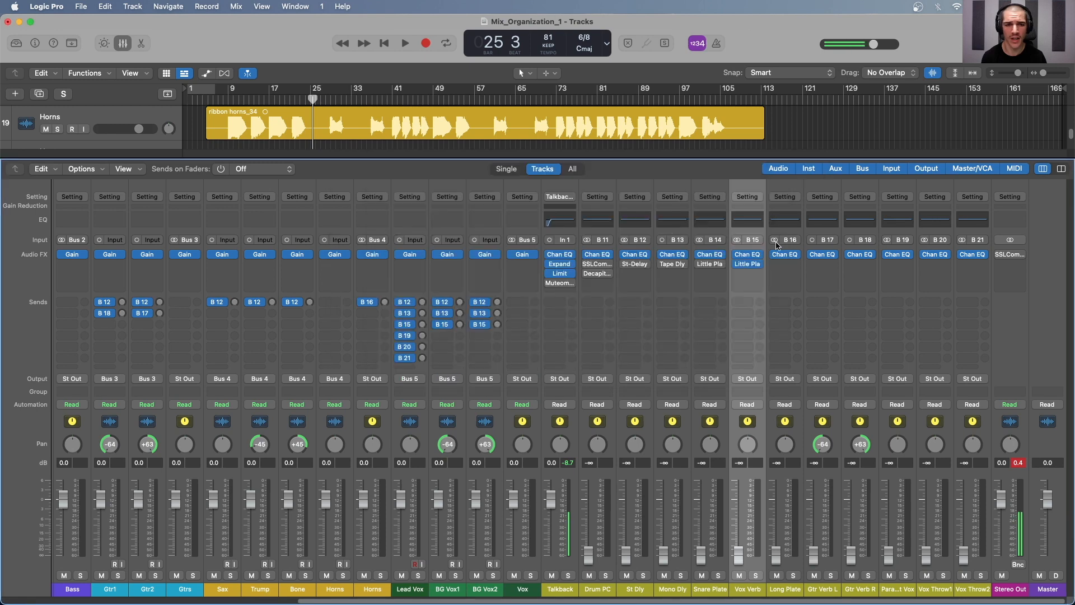
# - Insert Logic's stereo Compressor after the Little Plate on the Vox Verb channel
pyautogui.click(748, 273)
pyautogui.moveTo(772, 339)
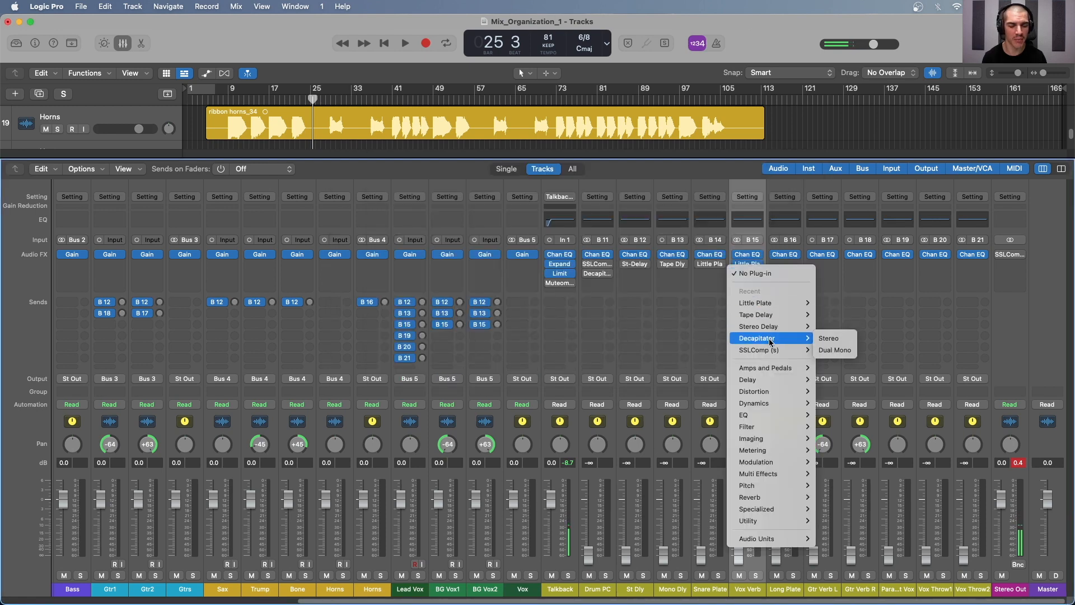
pyautogui.moveTo(773, 404)
pyautogui.moveTo(853, 416)
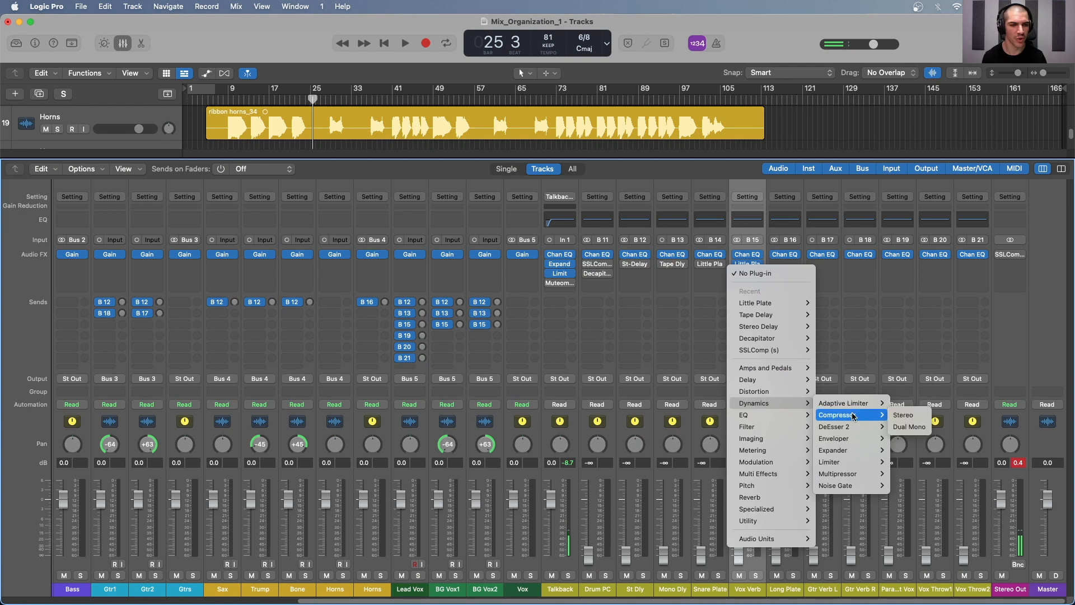
pyautogui.click(908, 417)
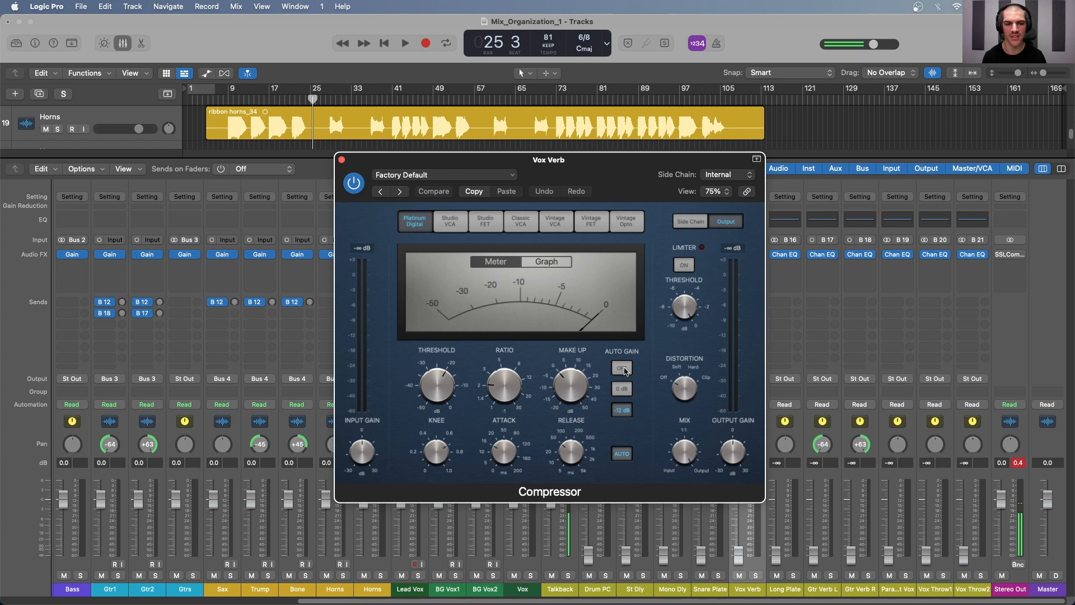
# - Turn off the Compressor's auto gain and set its side chain to Lead Vox (Audio 17), closing the window when finished
pyautogui.click(623, 368)
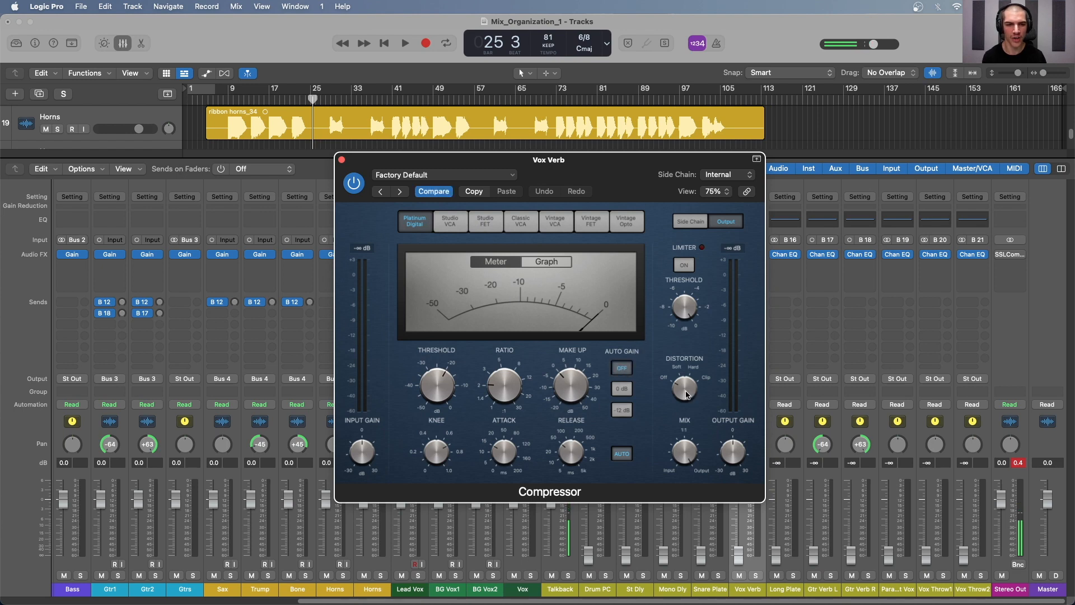
pyautogui.click(723, 176)
pyautogui.moveTo(723, 195)
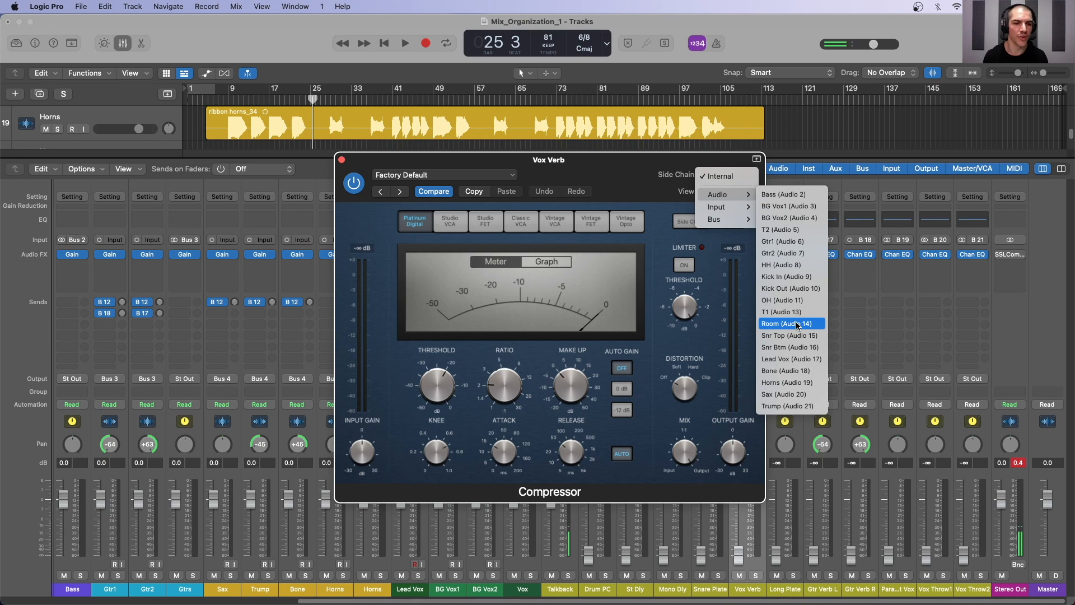
pyautogui.click(790, 359)
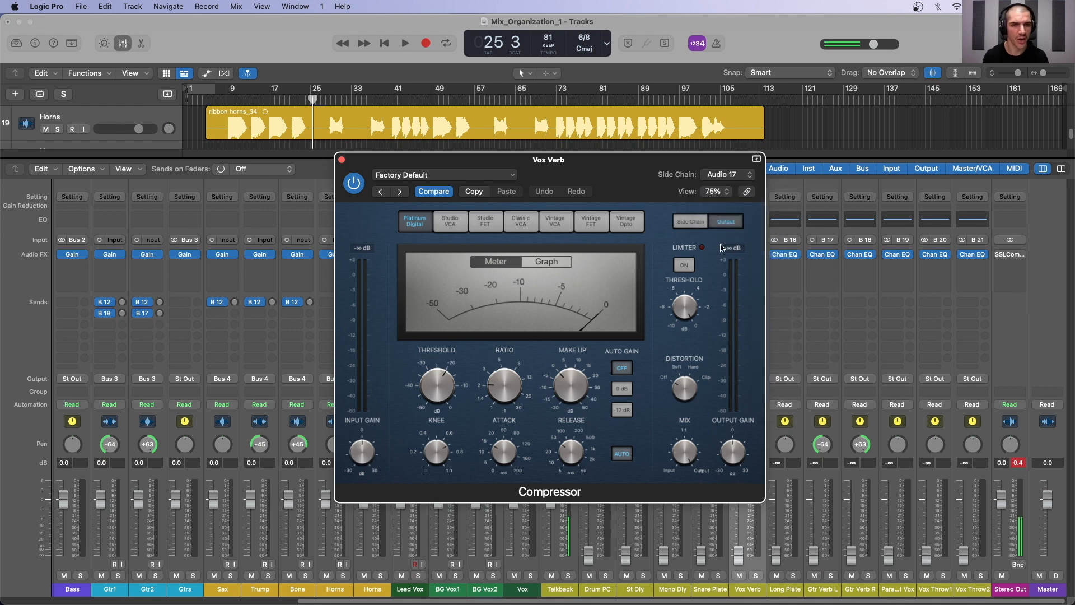
pyautogui.click(341, 160)
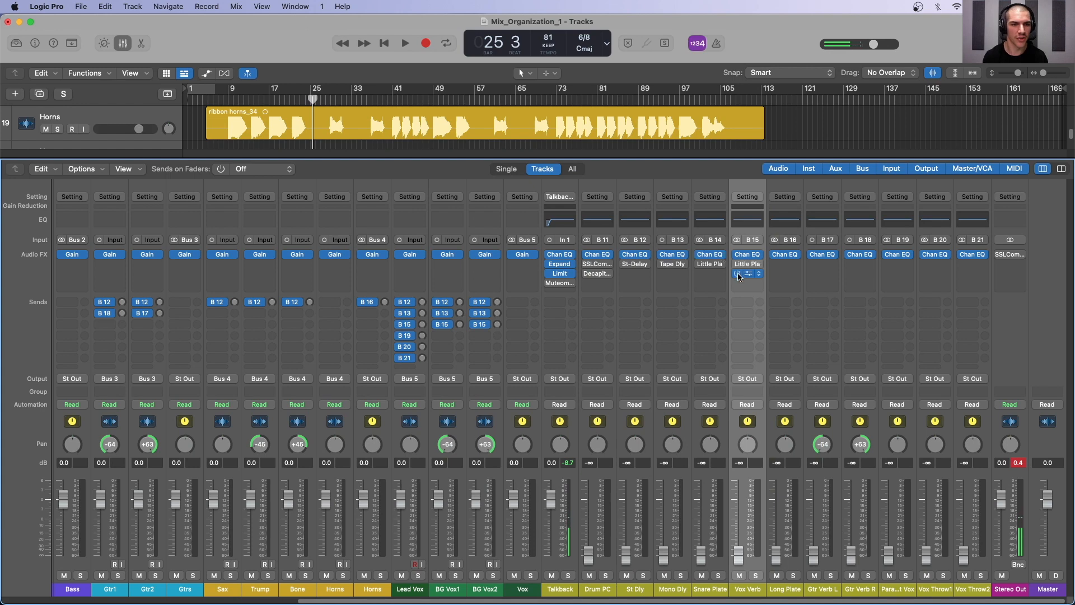
# - Copy the Little Plate from the Vox Verb channel to the Long Plate channel and check its settings
pyautogui.moveTo(751, 265); pyautogui.dragTo(787, 266)
pyautogui.click(786, 266)
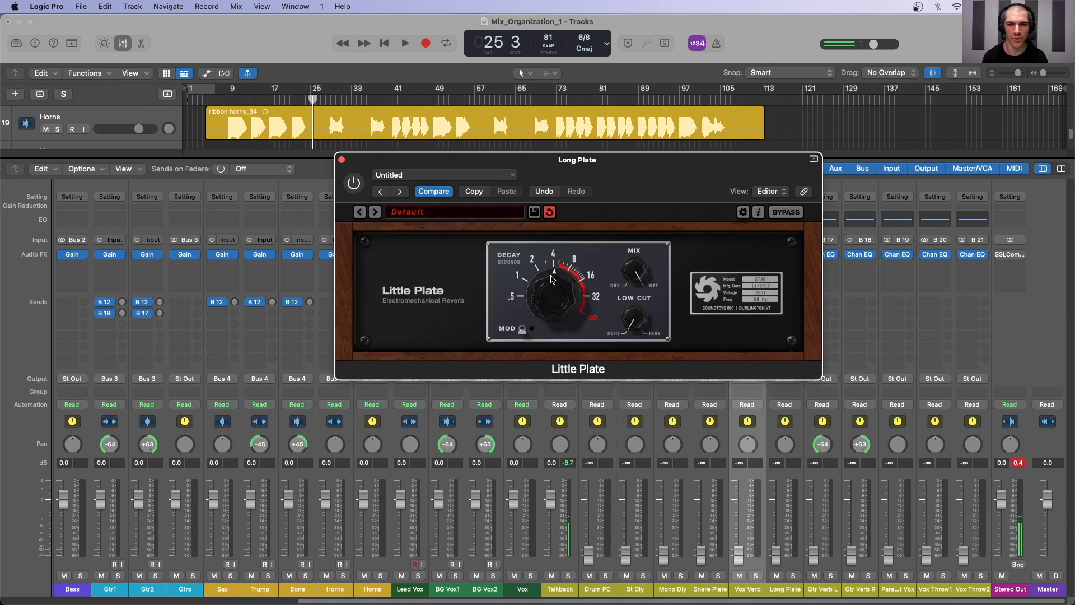
pyautogui.click(342, 160)
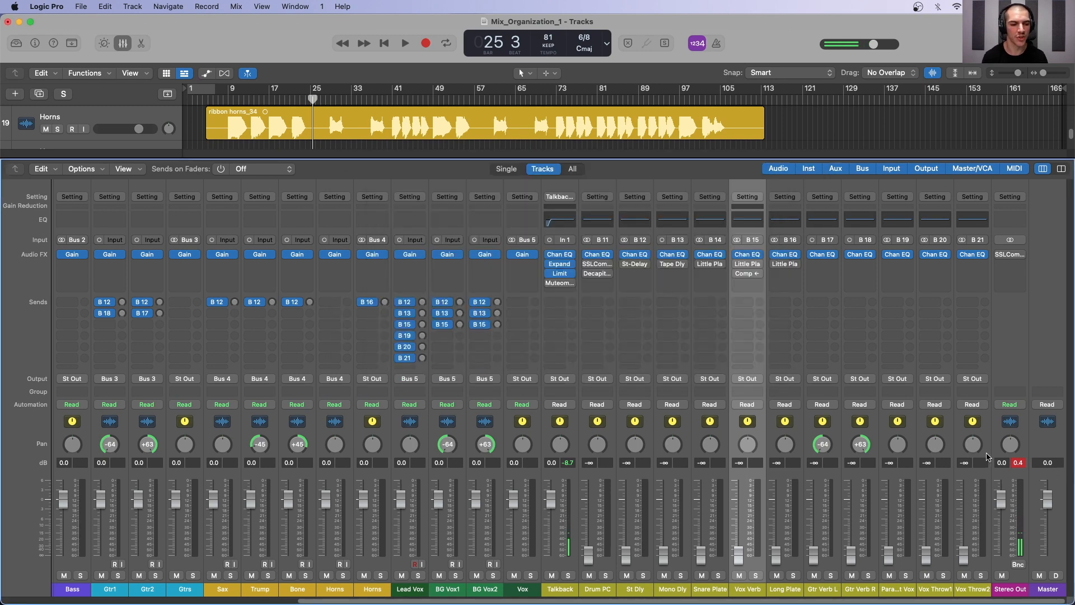
# - Insert the Softube Spring Reverb in its mono version after the Channel EQ on the Gtr Verb L channel
pyautogui.click(837, 437)
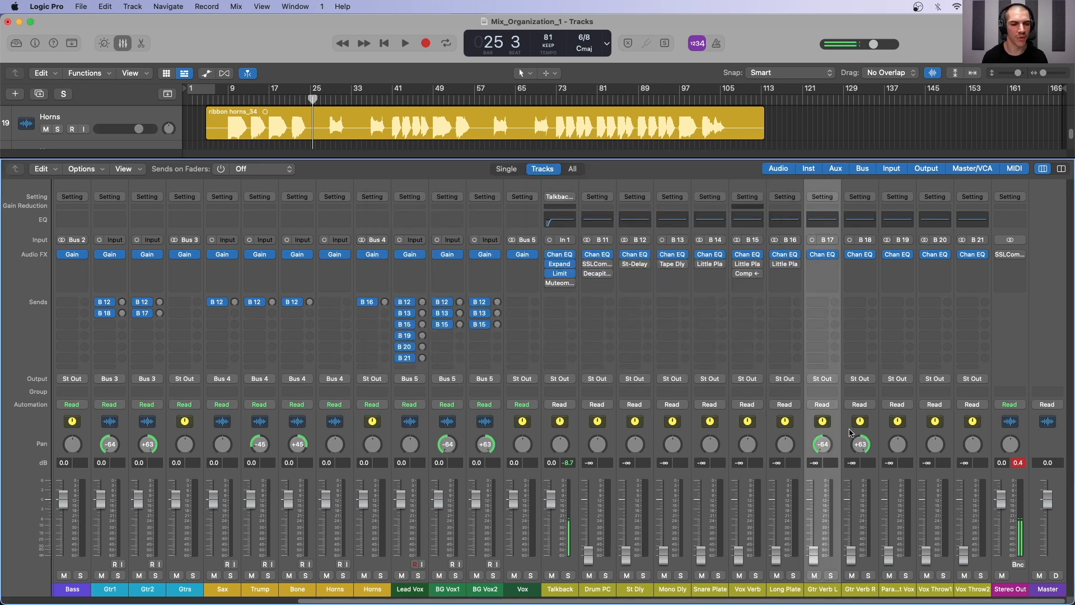
pyautogui.click(822, 266)
pyautogui.moveTo(830, 303)
pyautogui.moveTo(855, 502)
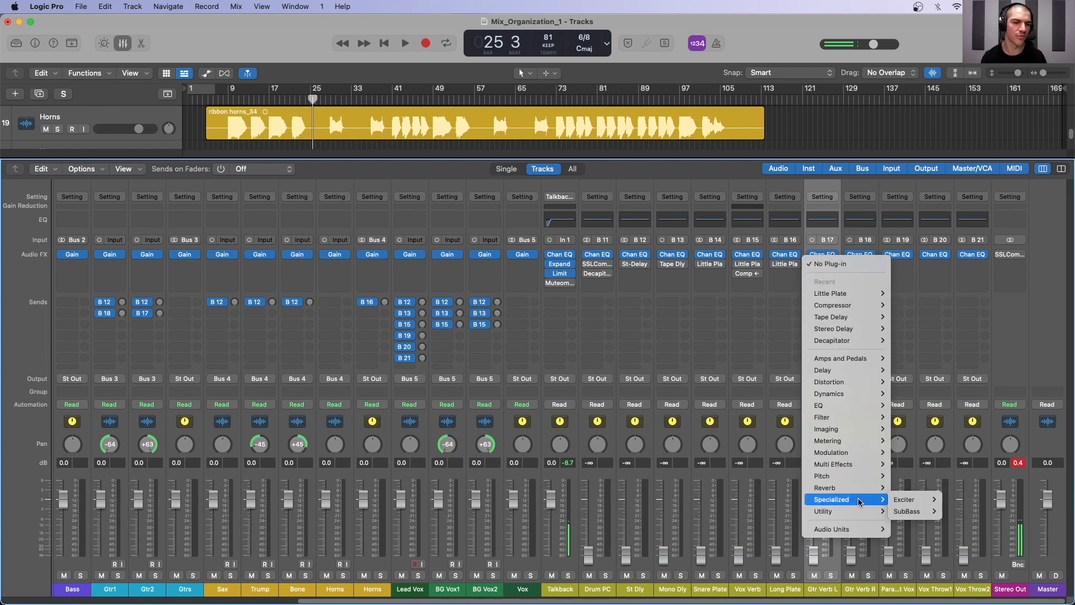
pyautogui.moveTo(853, 529)
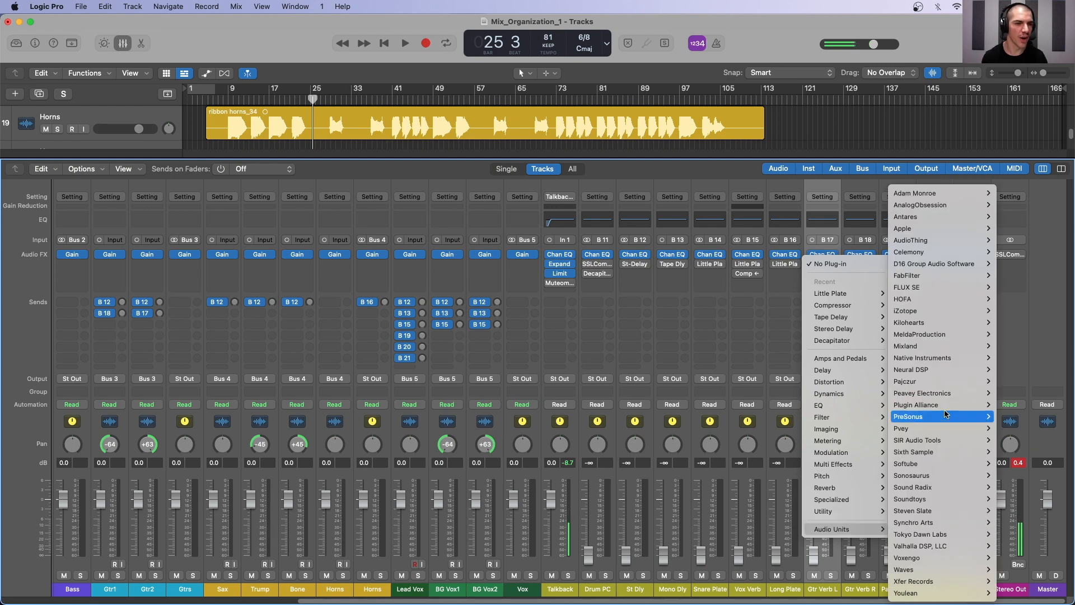
pyautogui.moveTo(946, 386)
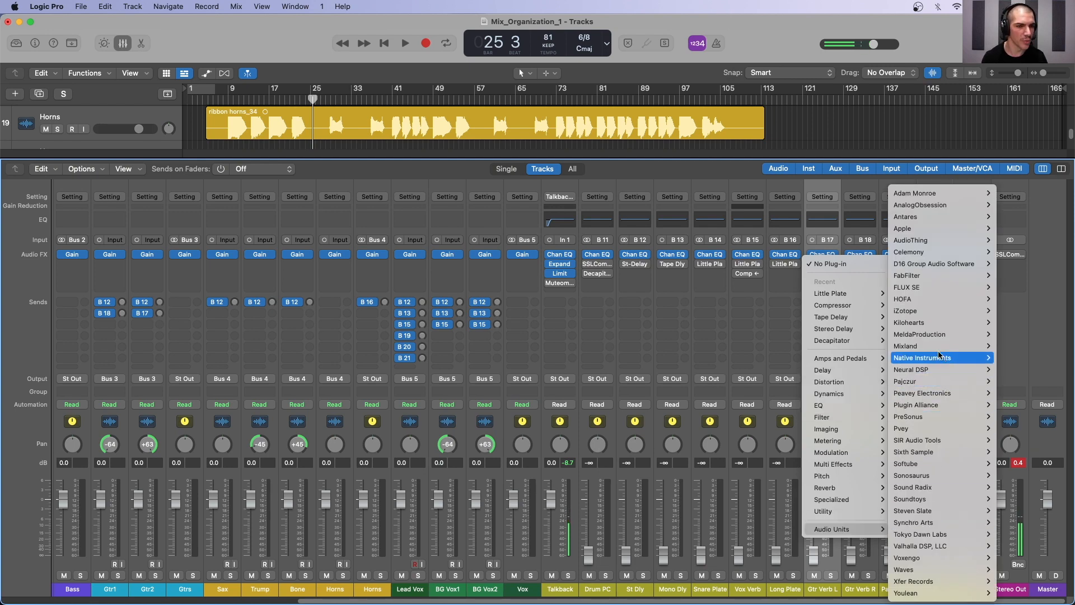
pyautogui.moveTo(954, 465)
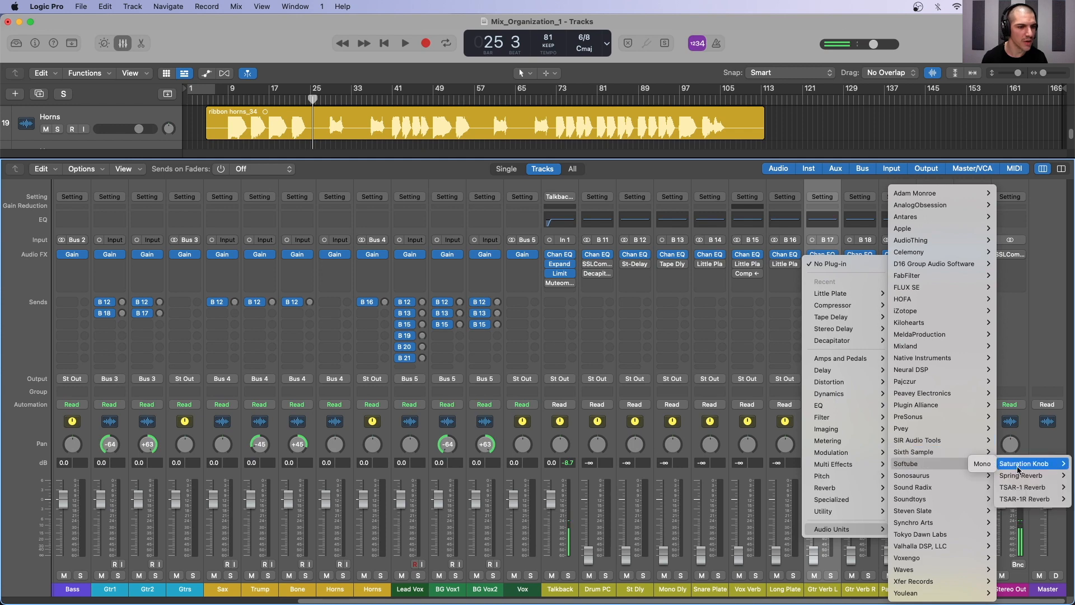
pyautogui.moveTo(1015, 476)
pyautogui.click(967, 476)
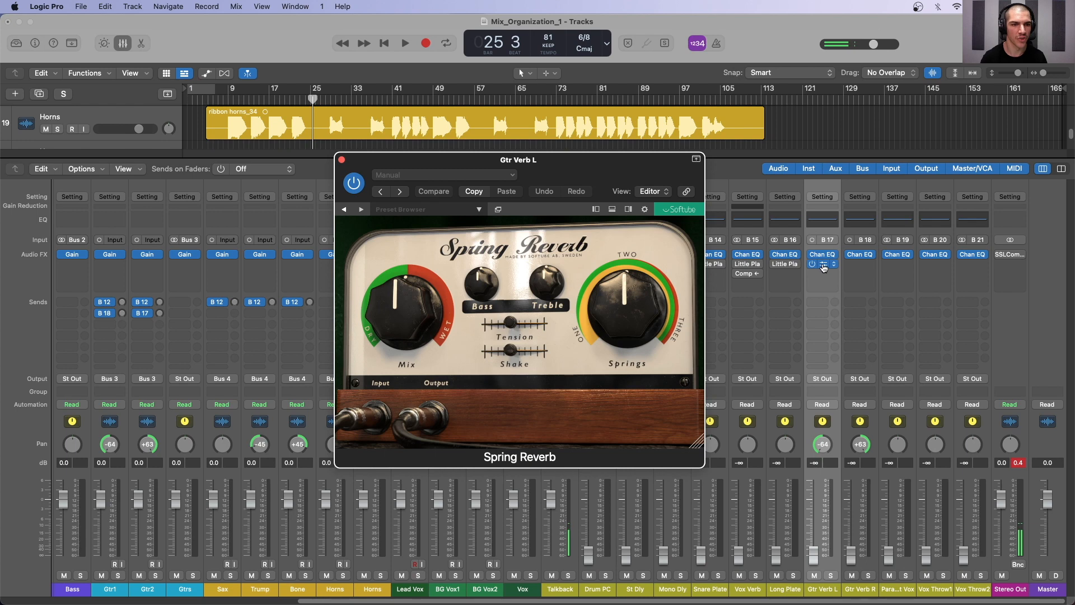
# - Copy the Spring Reverb from Gtr Verb L to the Gtr Verb R channel and close the plug-in window
pyautogui.moveTo(823, 267); pyautogui.dragTo(864, 267)
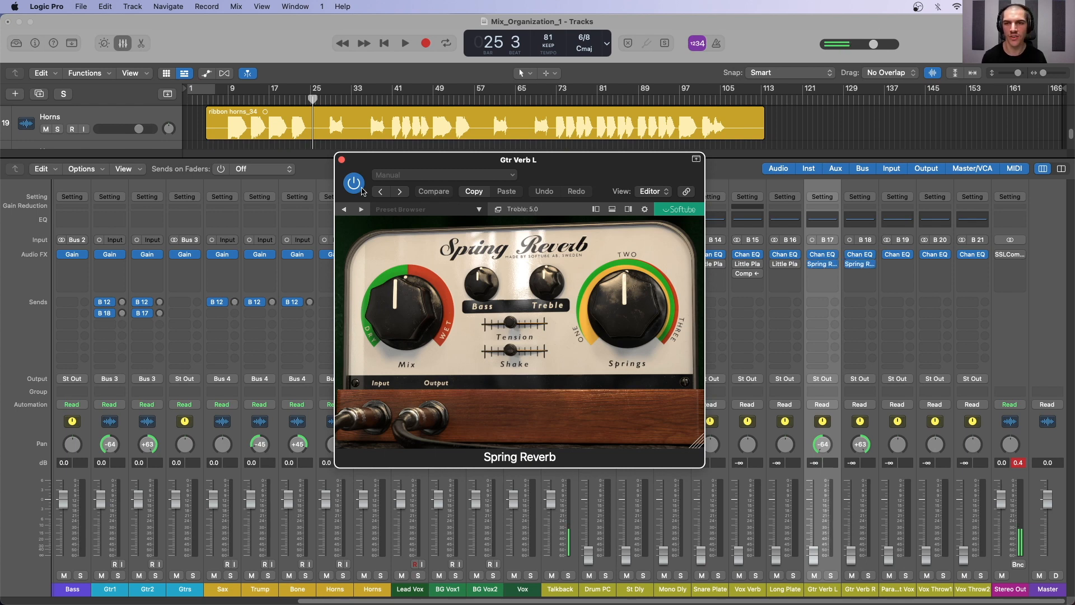
pyautogui.click(341, 159)
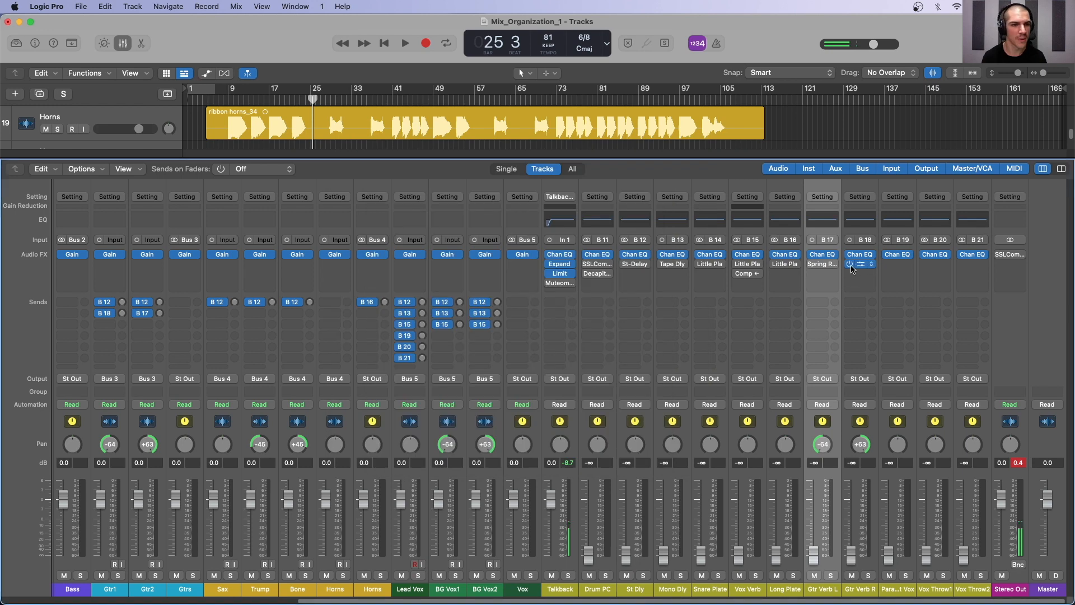
# - Insert FabFilter Saturn 2 in its stereo version after the Channel EQ on the Para Sat Vox channel
pyautogui.click(914, 433)
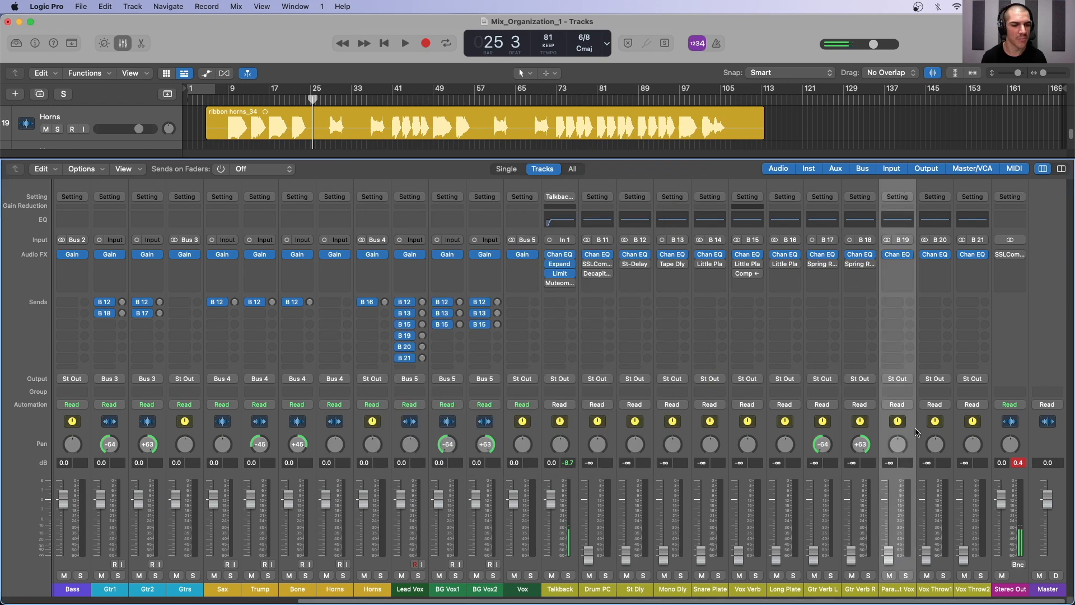
pyautogui.click(893, 265)
pyautogui.moveTo(925, 297)
pyautogui.moveTo(924, 333)
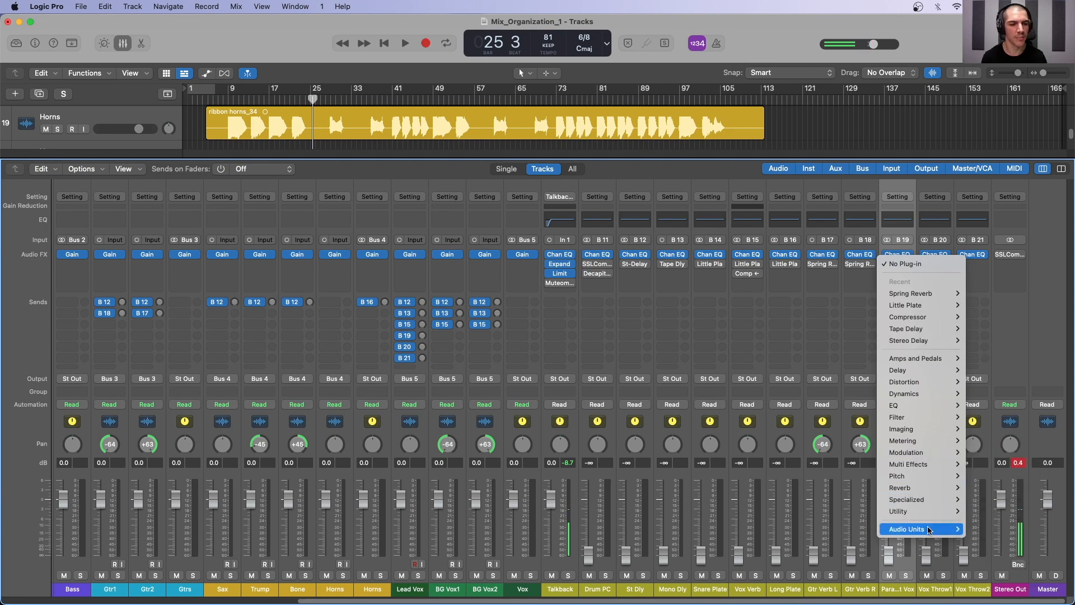
pyautogui.moveTo(928, 530)
pyautogui.moveTo(986, 264)
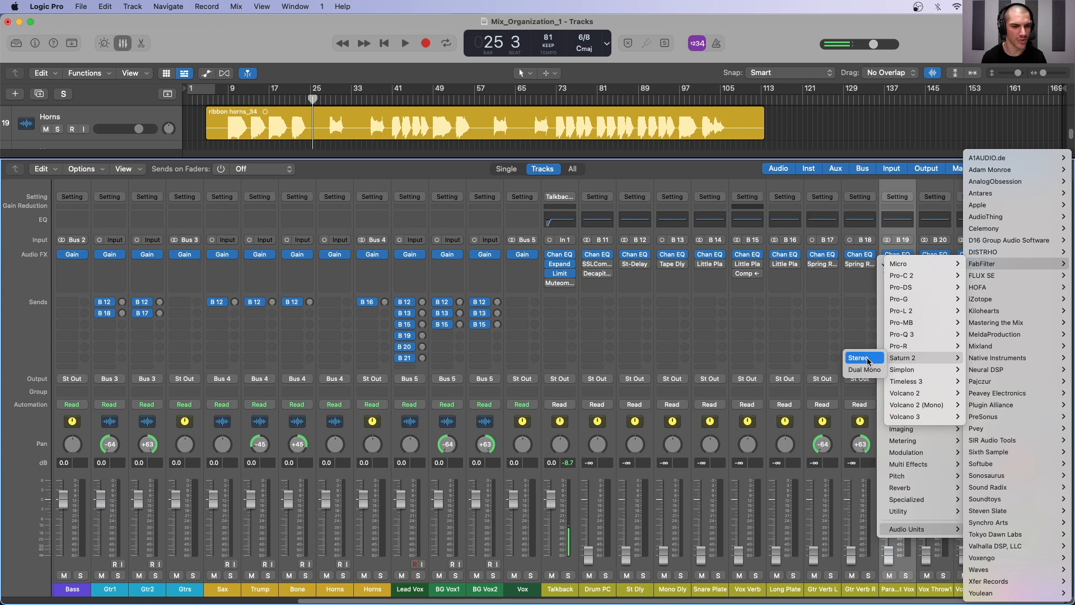
pyautogui.click(868, 360)
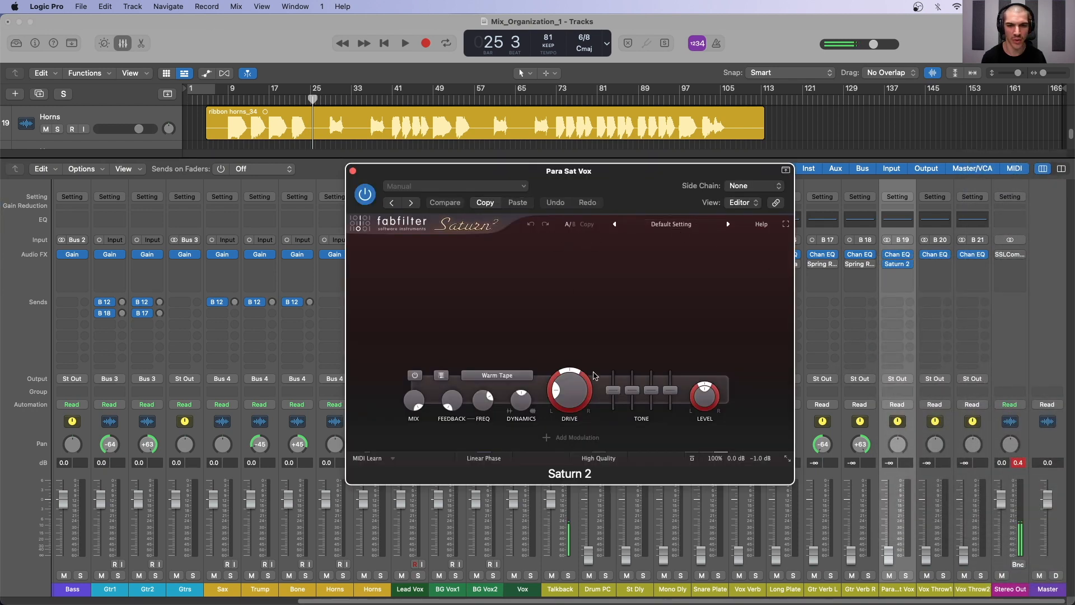
# - Review Saturn 2's list of distortion styles, bypass the plug-in and close its window
pyautogui.click(506, 380)
pyautogui.moveTo(500, 423)
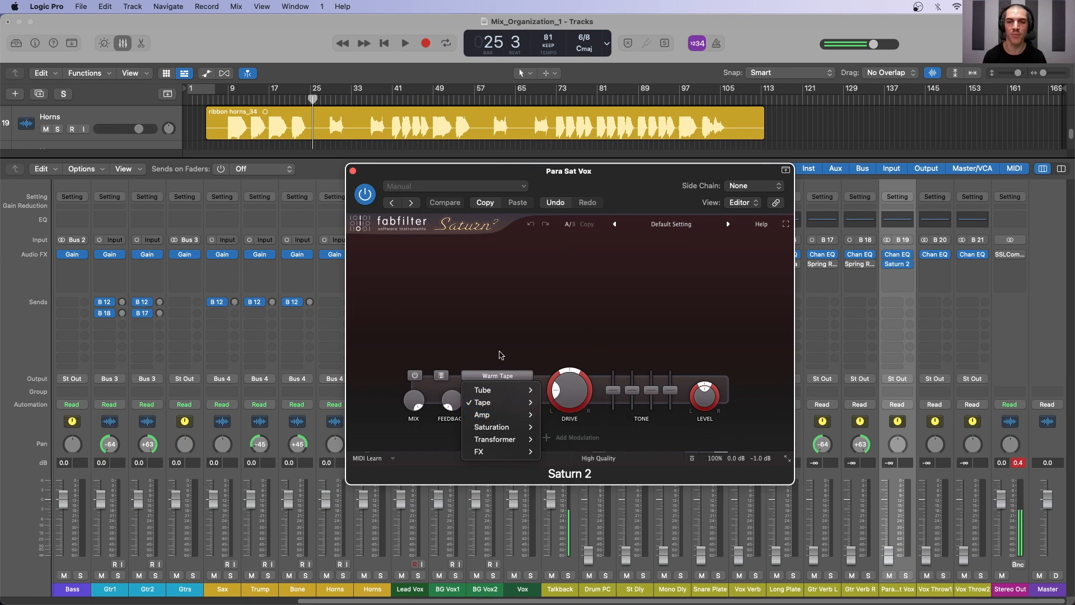
pyautogui.click(353, 172)
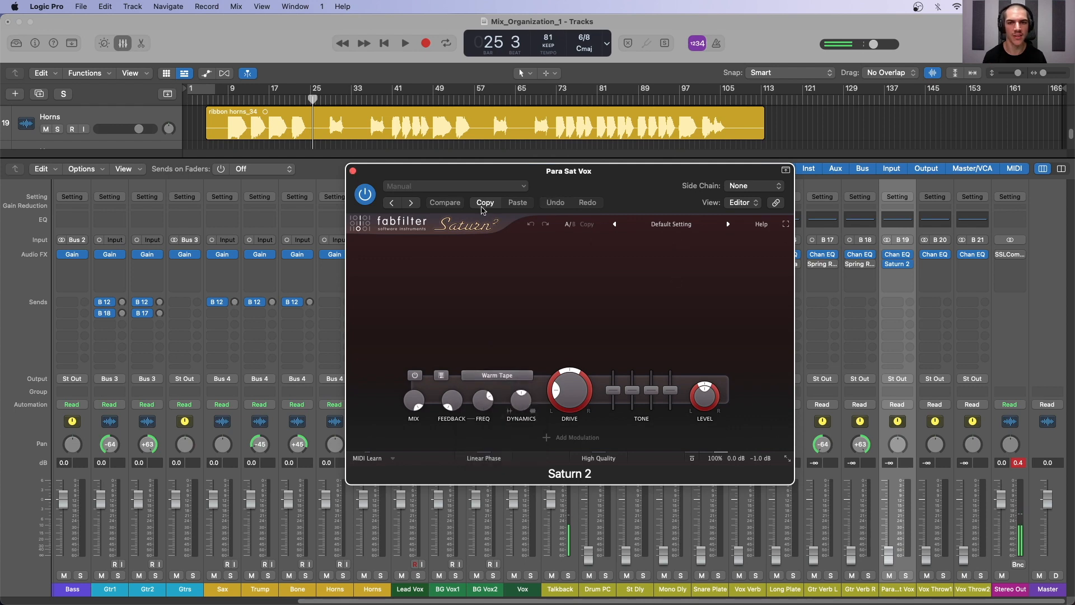
pyautogui.click(365, 195)
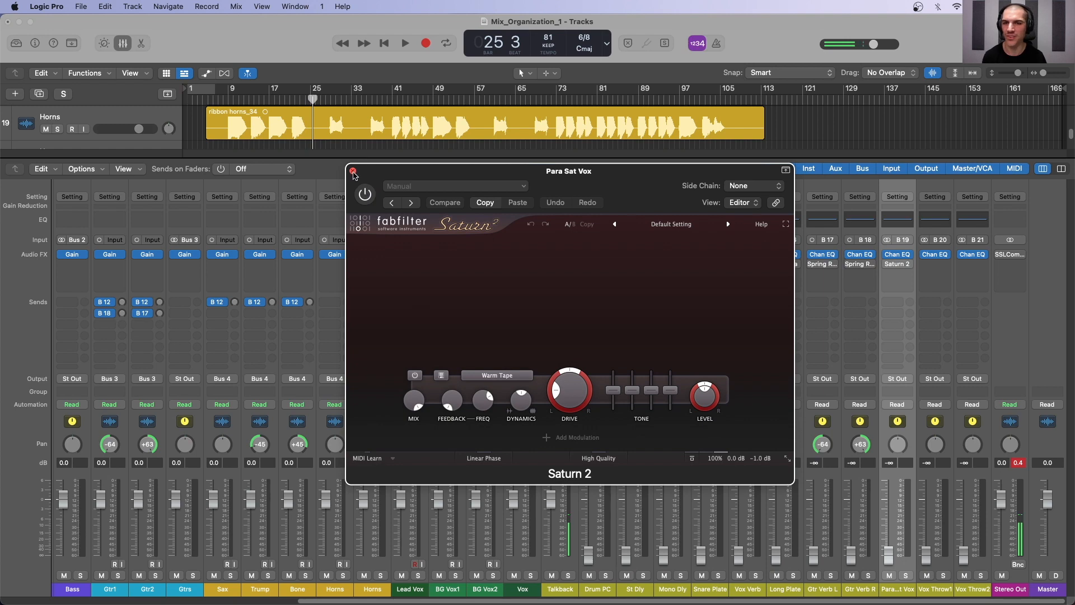
pyautogui.click(353, 171)
# - Insert the Soundtoys EchoBoy in its stereo version after the Channel EQ on Vox Throw1, bypass it and close its window
pyautogui.click(935, 280)
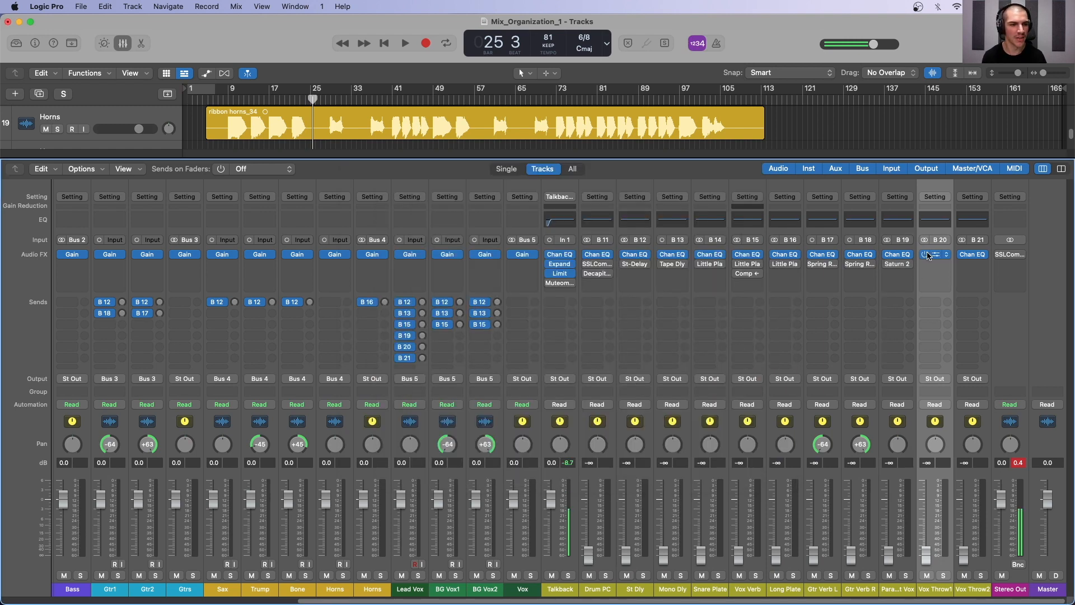
pyautogui.click(935, 264)
pyautogui.moveTo(943, 529)
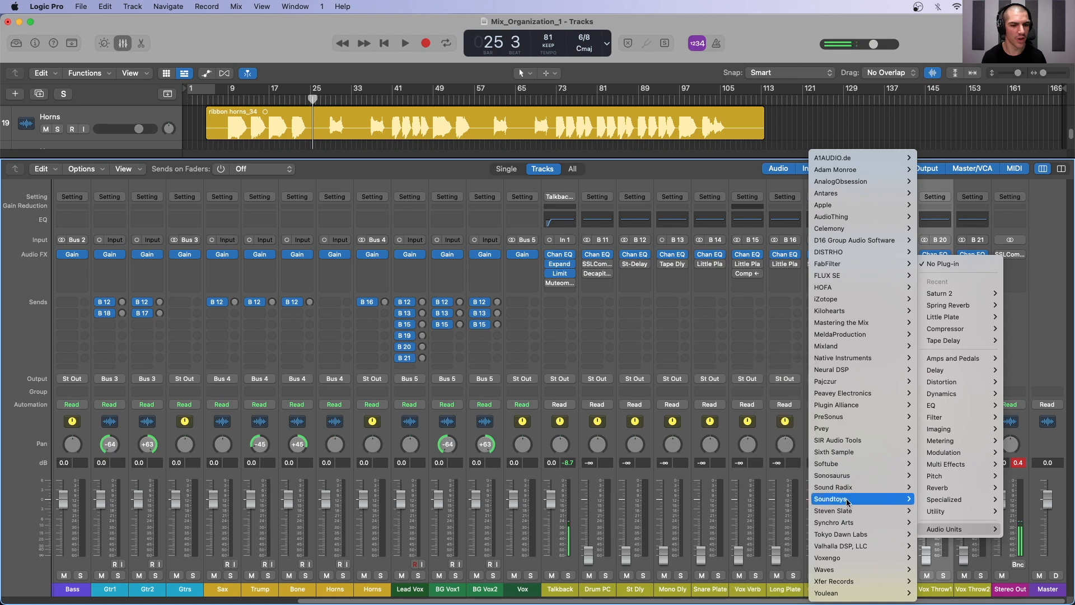
pyautogui.moveTo(763, 405)
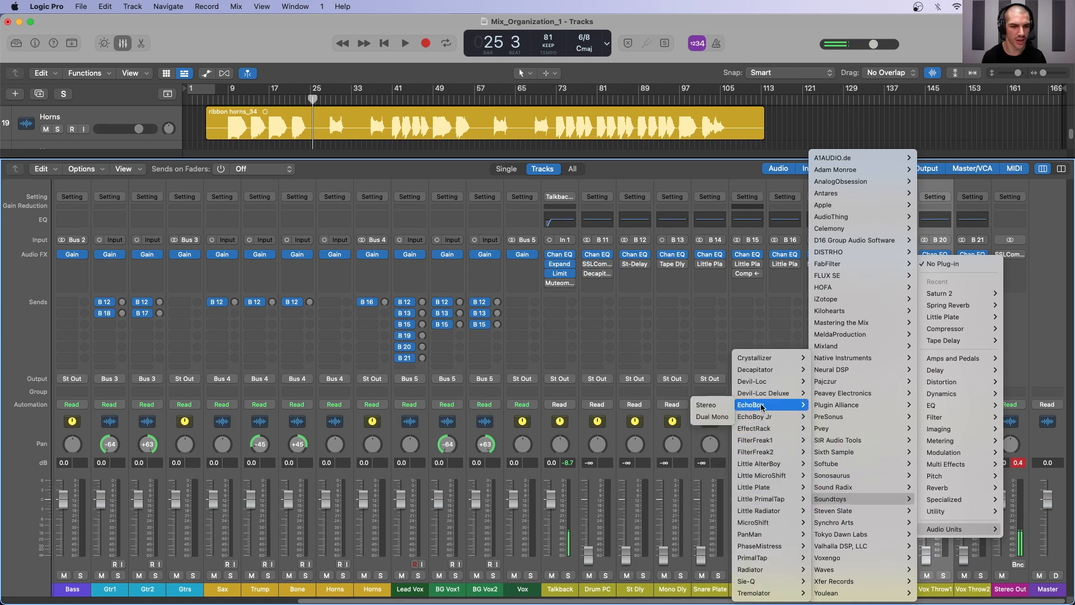
pyautogui.click(722, 404)
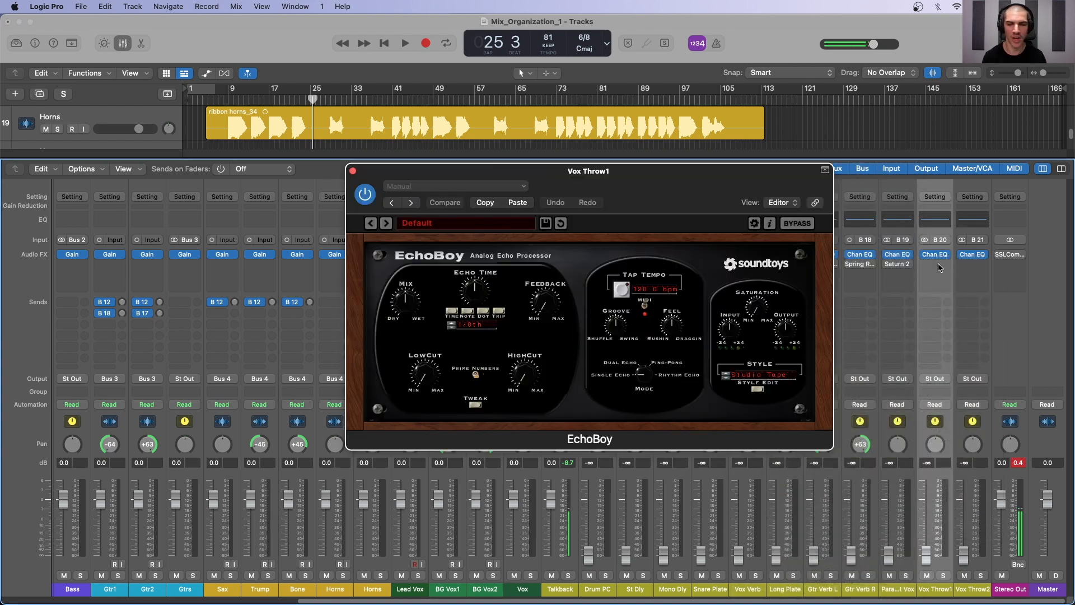
pyautogui.click(425, 315)
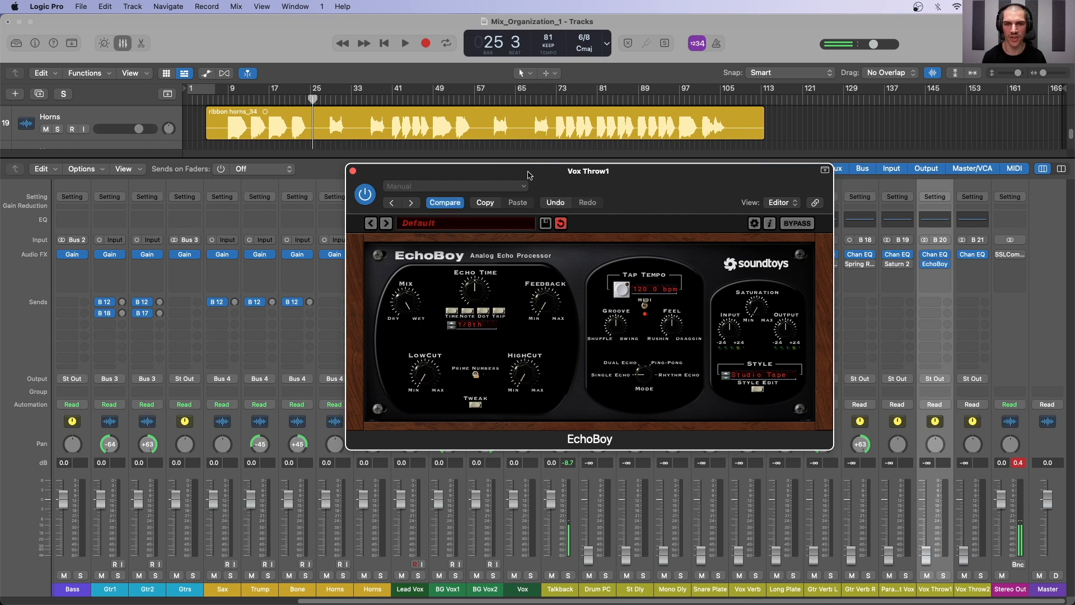
pyautogui.click(353, 171)
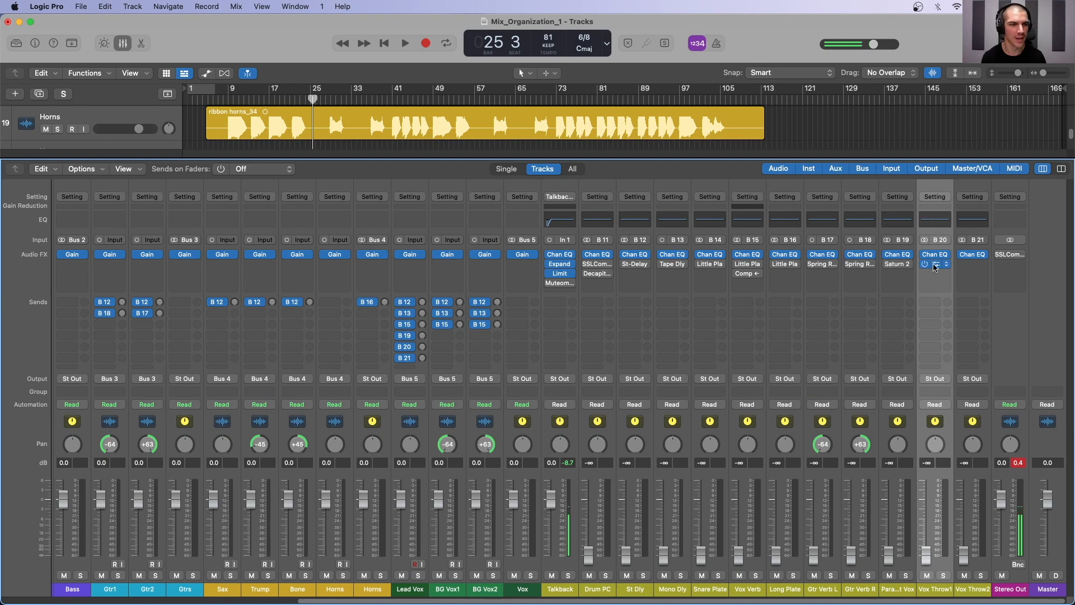
# - Copy the EchoBoy from Vox Throw1 to Vox Throw2 and select the return channels from Drum PC through Vox Throw2
pyautogui.moveTo(935, 264); pyautogui.dragTo(973, 264)
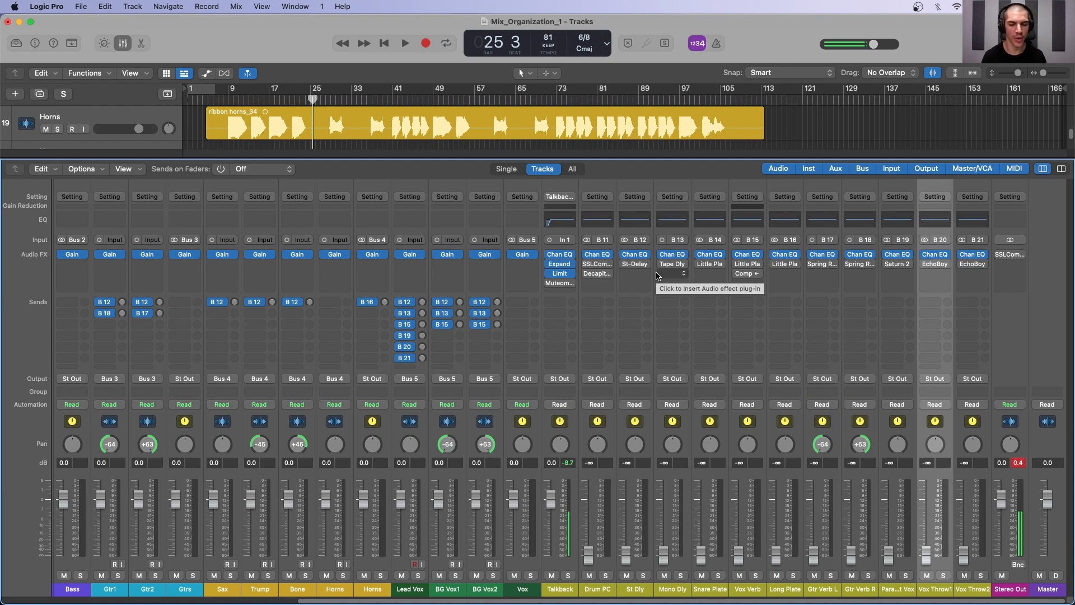
pyautogui.click(613, 432)
pyautogui.keyDown('shift'); pyautogui.click(981, 434); pyautogui.keyUp('shift')
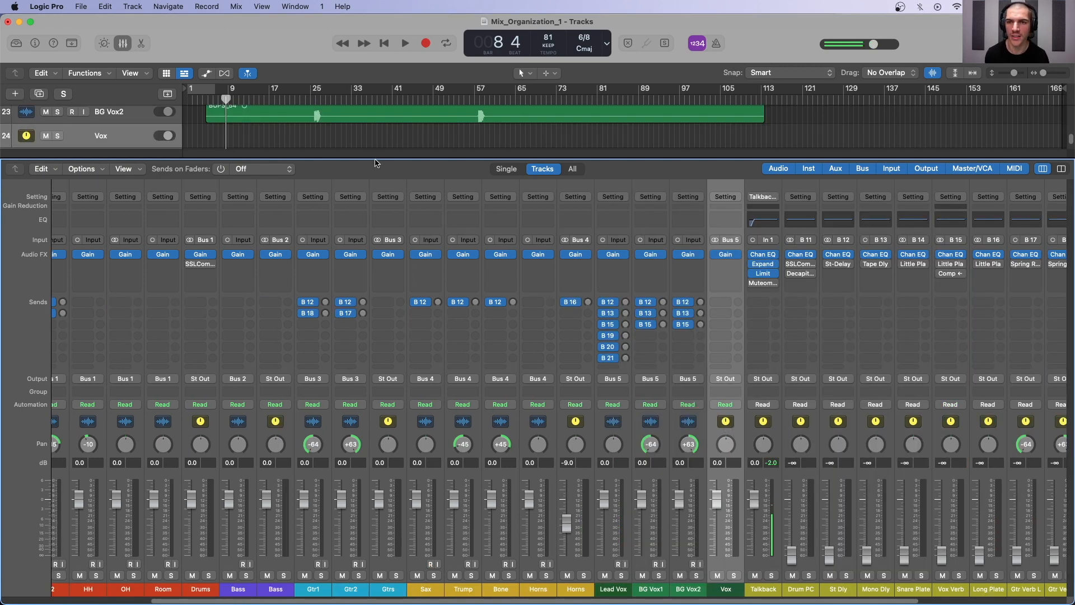
# - Select the T1 channel, enlarge the tracks area above the mixer and place the playhead at bar 15
pyautogui.hscroll(-5, 257, 342)
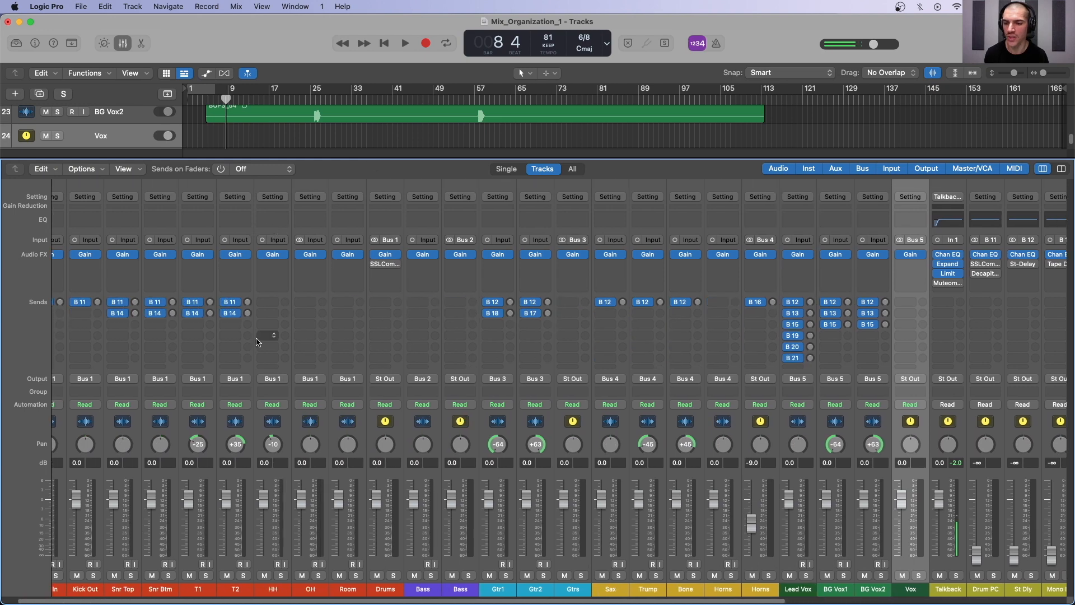
pyautogui.click(212, 424)
pyautogui.moveTo(326, 158); pyautogui.dragTo(326, 251)
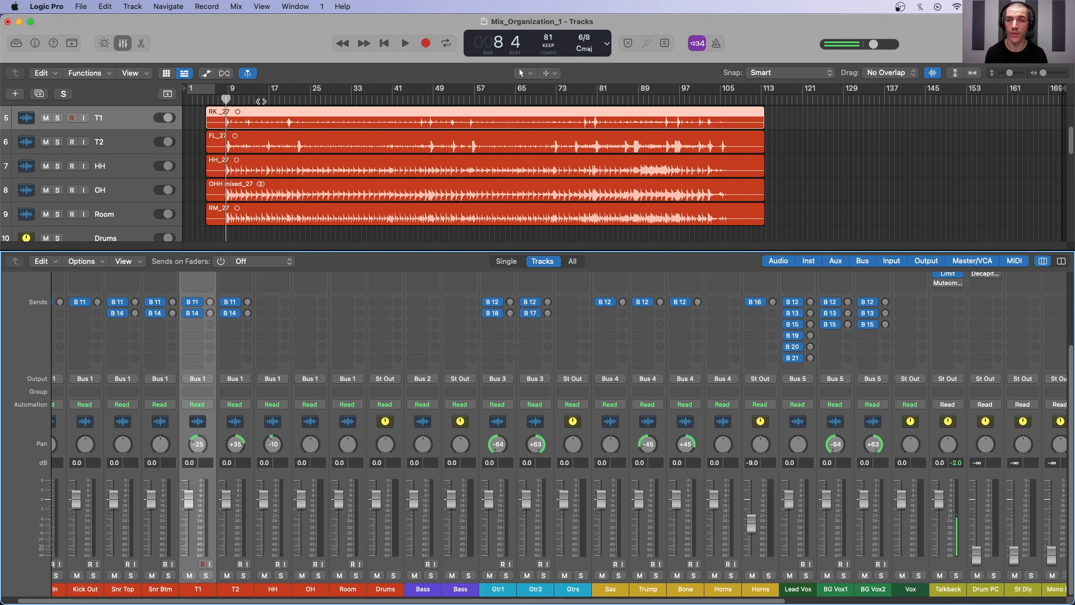
pyautogui.click(260, 101)
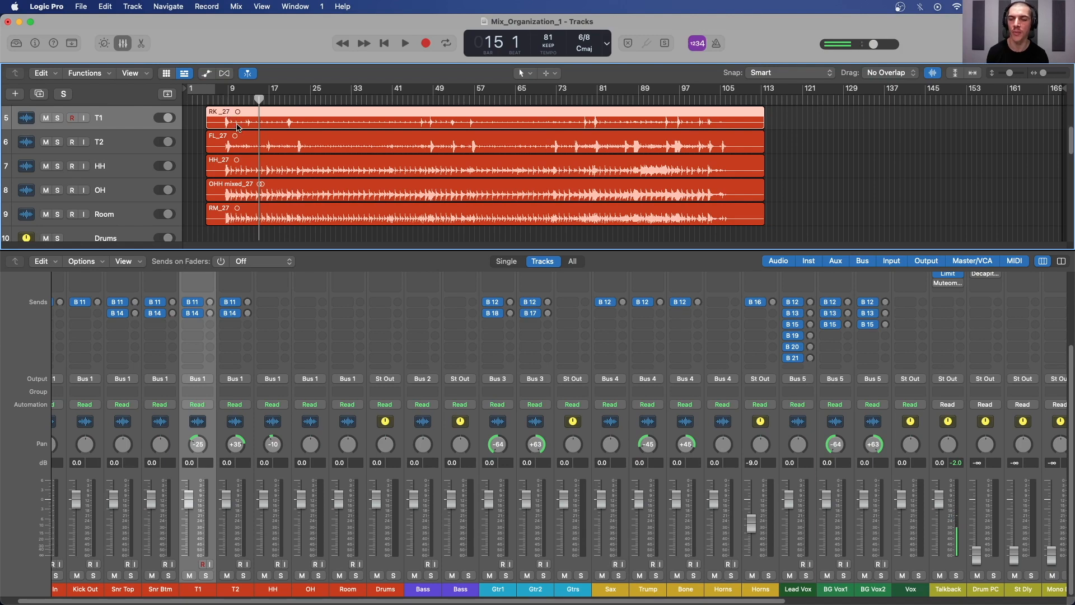
# - Insert a mono Noise Gate after the Gain plug-in on T1, bypass it and close its window
pyautogui.scroll(5, 207, 336)
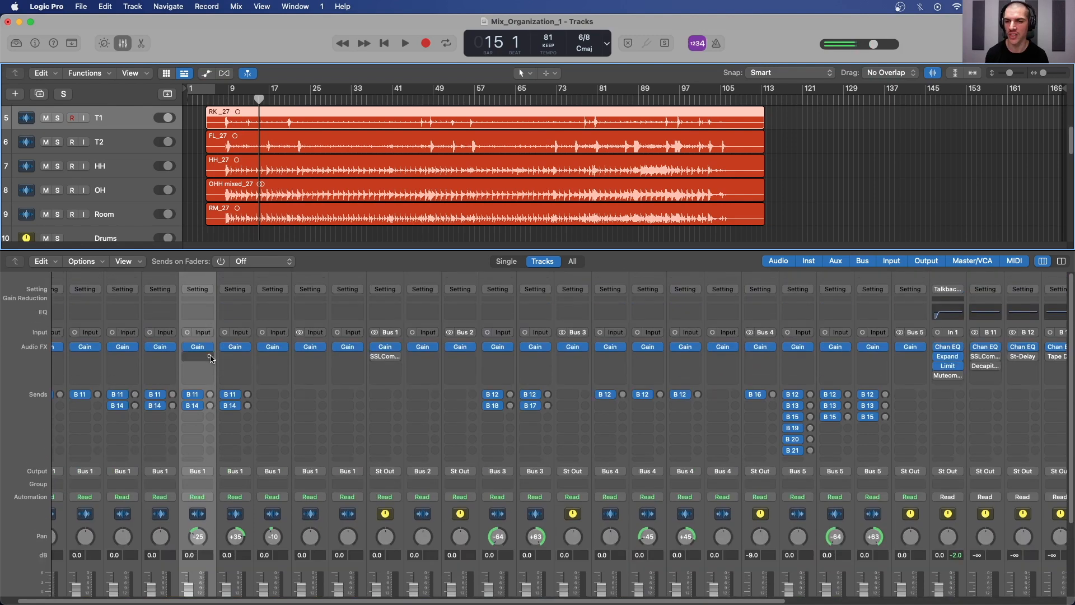
pyautogui.click(203, 361)
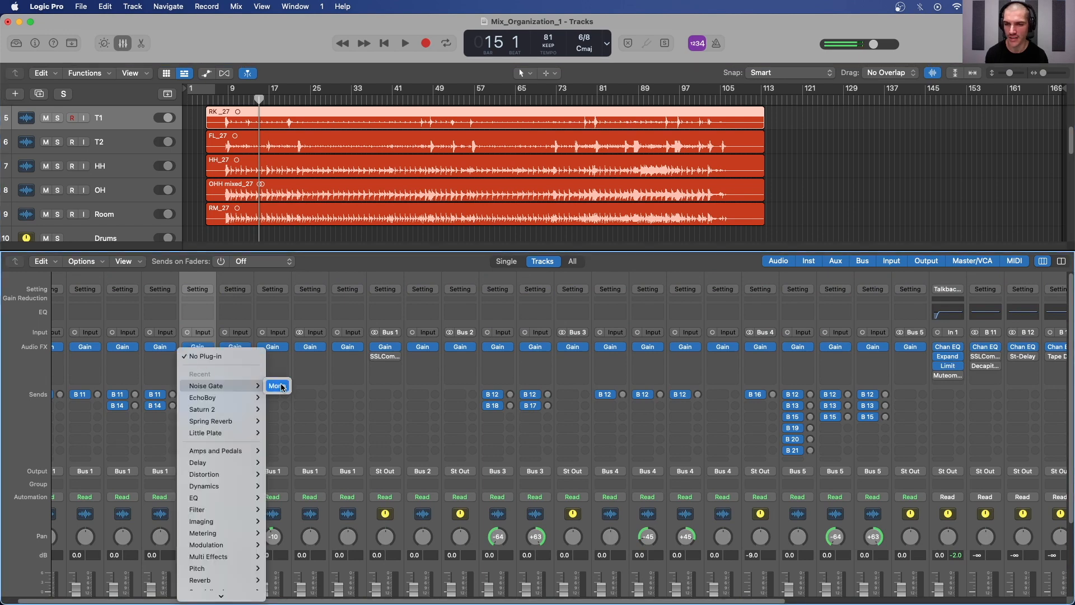
pyautogui.click(280, 387)
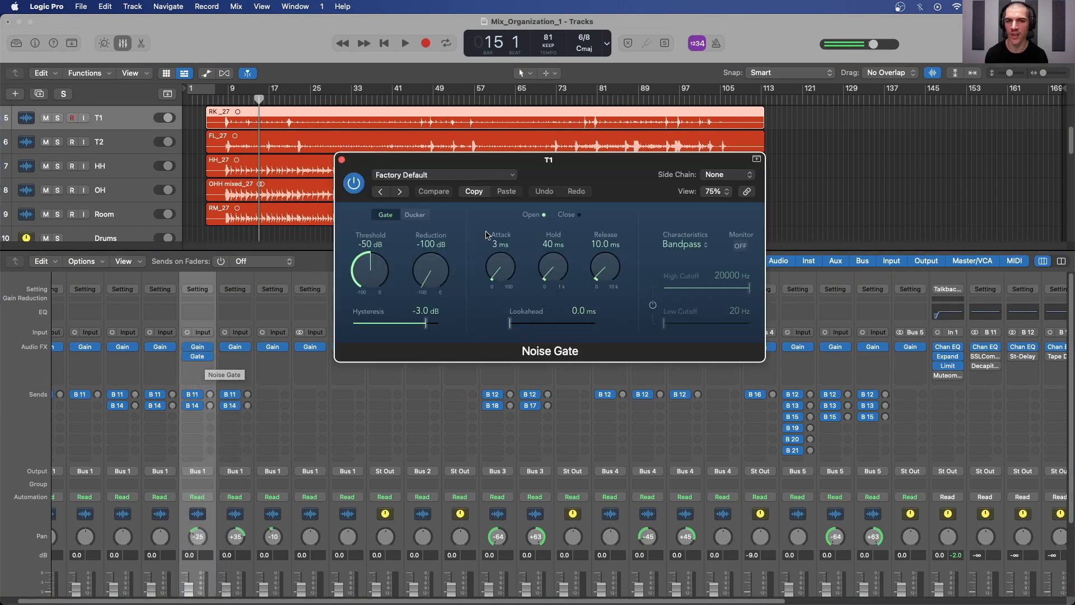
pyautogui.moveTo(513, 166); pyautogui.dragTo(492, 205)
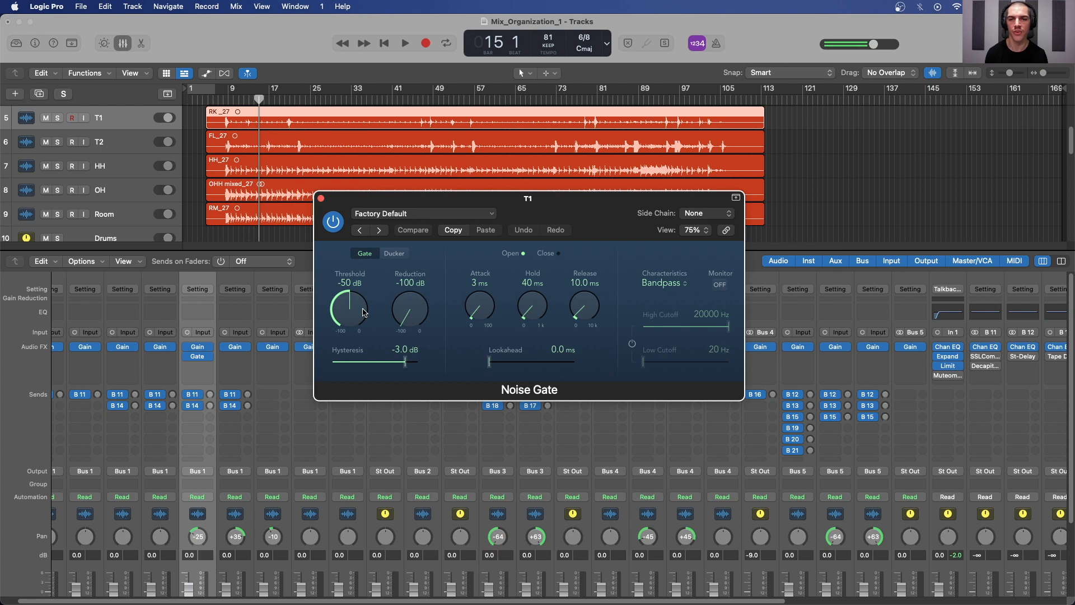
pyautogui.click(186, 357)
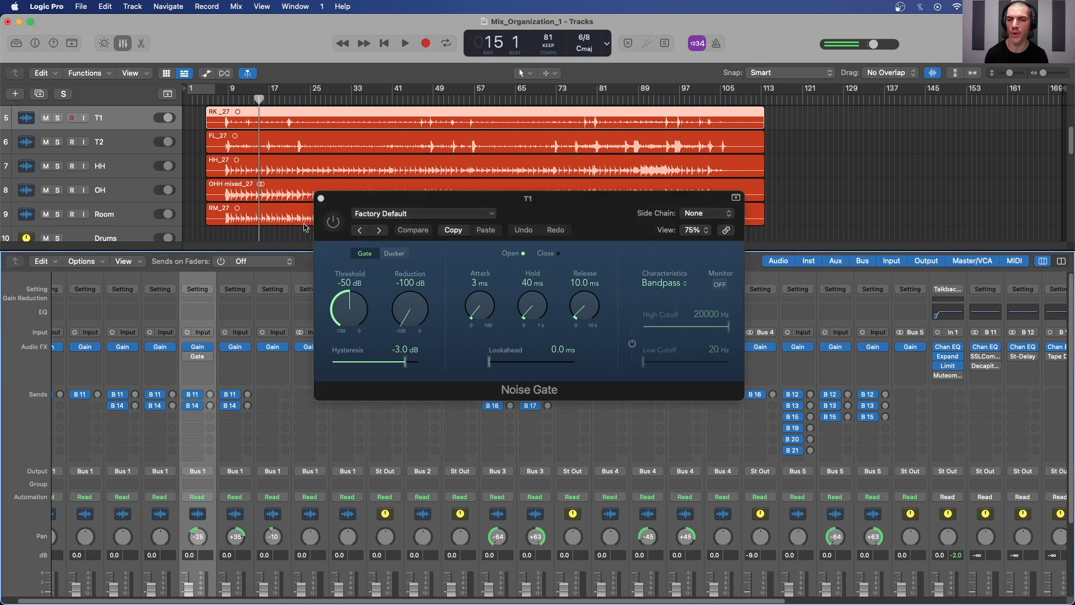
pyautogui.click(320, 198)
# - Place the playhead at bar 8 and magnify the drum regions there horizontally and vertically
pyautogui.moveTo(262, 98); pyautogui.dragTo(226, 100)
pyautogui.press('super+Right')
pyautogui.press('super+Right')
pyautogui.press('super+Right')
pyautogui.press('super+Right')
pyautogui.press('super+Right')
pyautogui.press('super+Right')
pyautogui.press('super+Right')
pyautogui.press('super+Right')
pyautogui.press('super+Right')
pyautogui.press('super+Right')
pyautogui.press('super+Right')
pyautogui.press('super+Right')
pyautogui.press('super+Right')
pyautogui.press('super+Right')
pyautogui.press('super+Right')
pyautogui.press('super+Right')
pyautogui.press('super+Right')
pyautogui.press('super+Right')
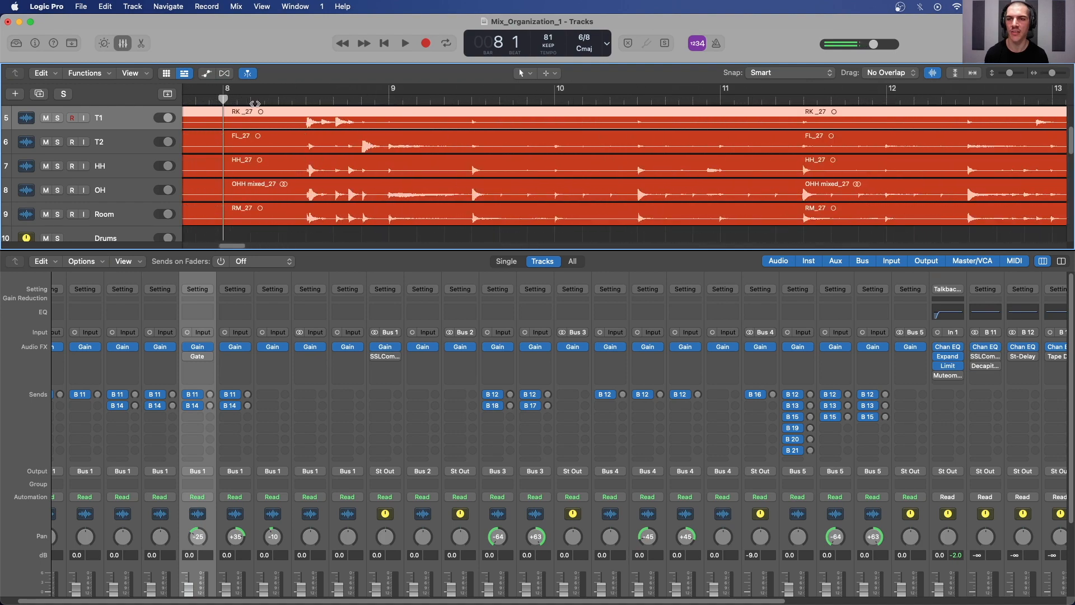
pyautogui.press('super+Down')
# - Solo the Talkback channel together with the T1 and T2 tracks
pyautogui.scroll(-5, 269, 409)
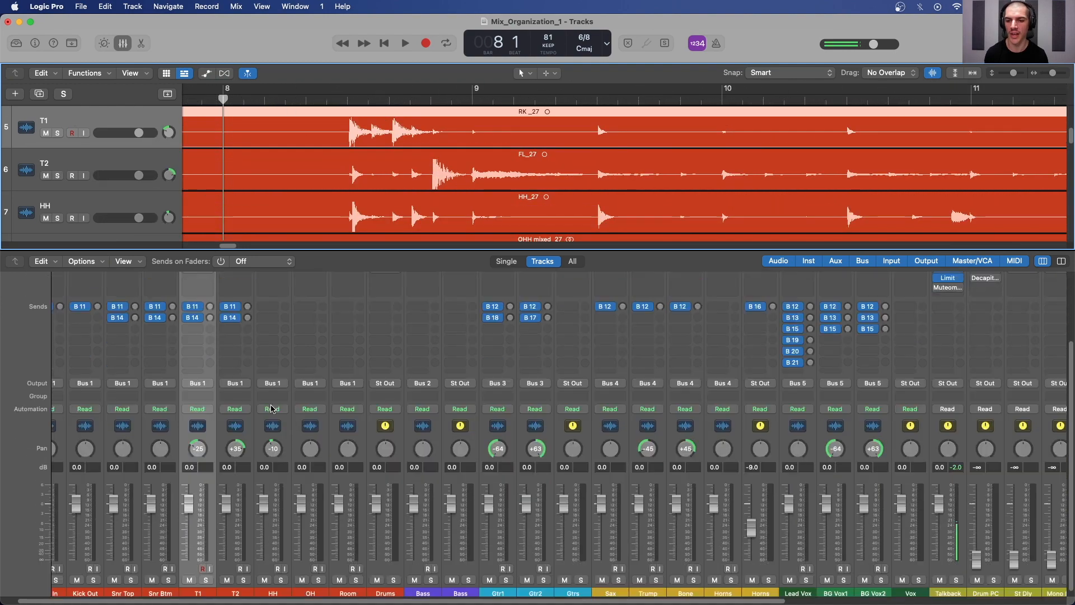
pyautogui.hscroll(10, 269, 409)
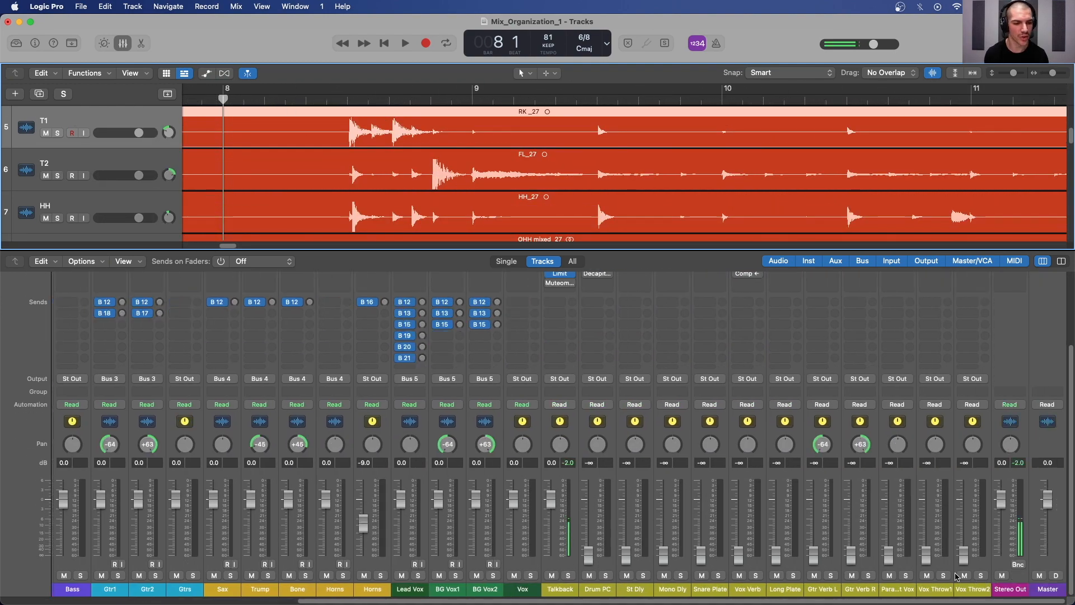
pyautogui.click(568, 575)
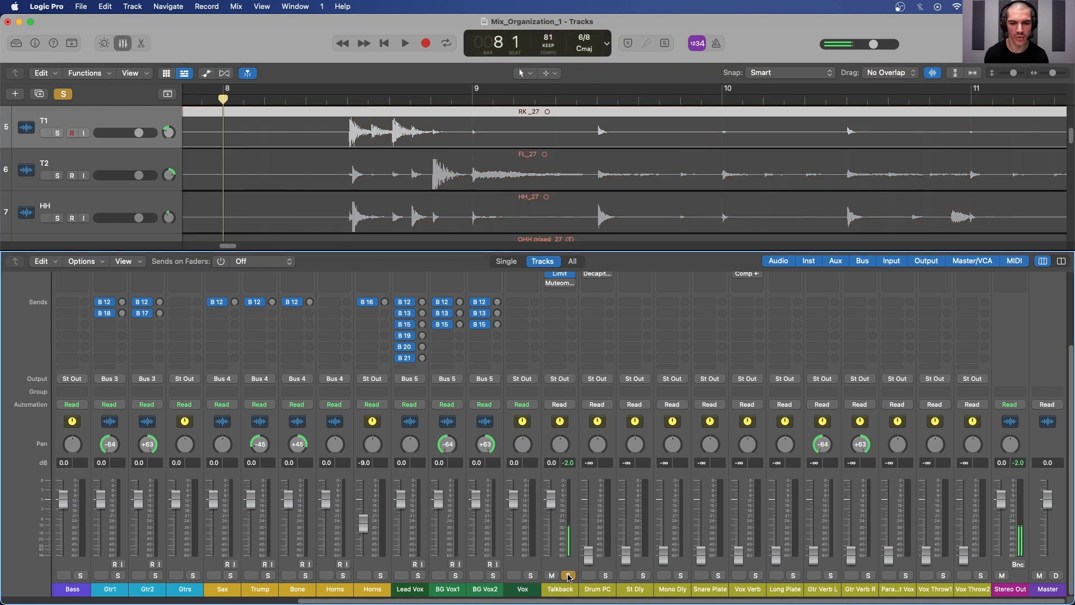
pyautogui.click(57, 134)
pyautogui.click(57, 176)
# - Play back the soloed tom tracks from bar 8, beat 3, through their first fill
pyautogui.click(327, 99)
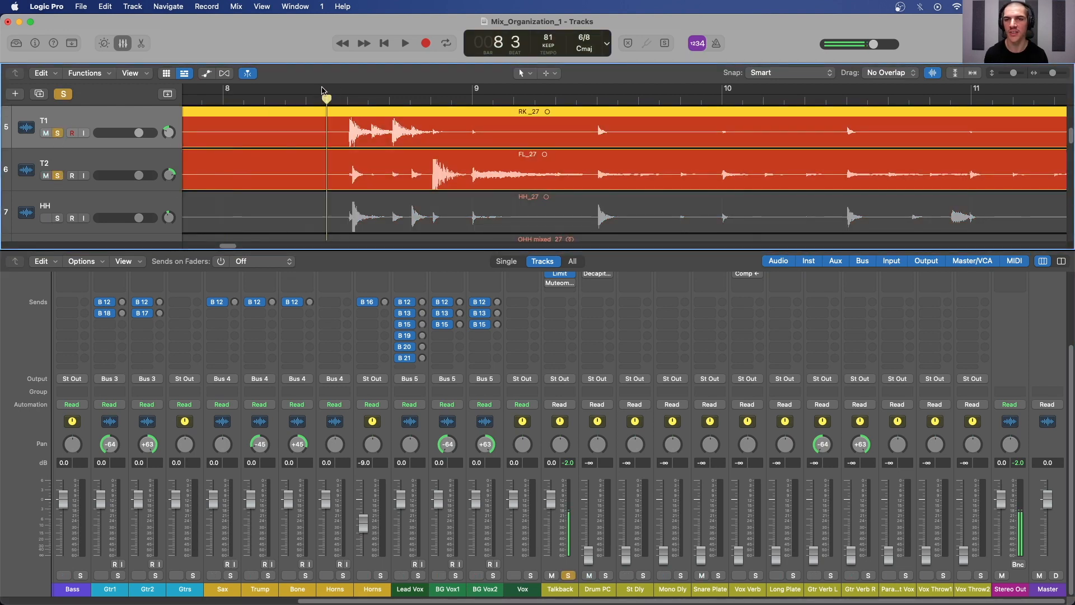
pyautogui.press('space')
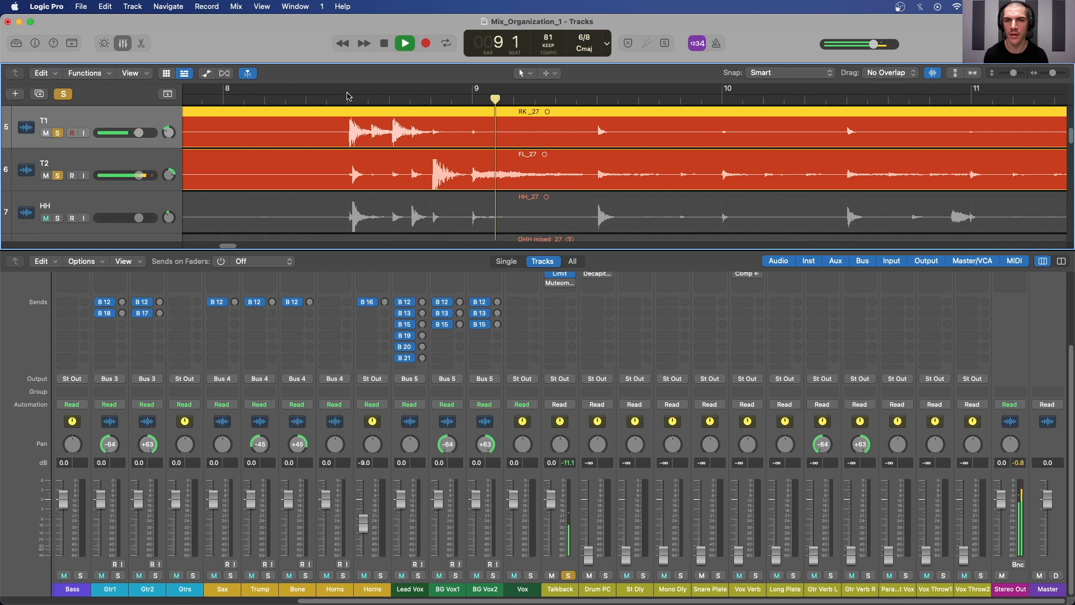
pyautogui.press('space')
# - Split the T1 region at bar 8, beat 4, just before its first hit, and delete the part before it
pyautogui.click(348, 96)
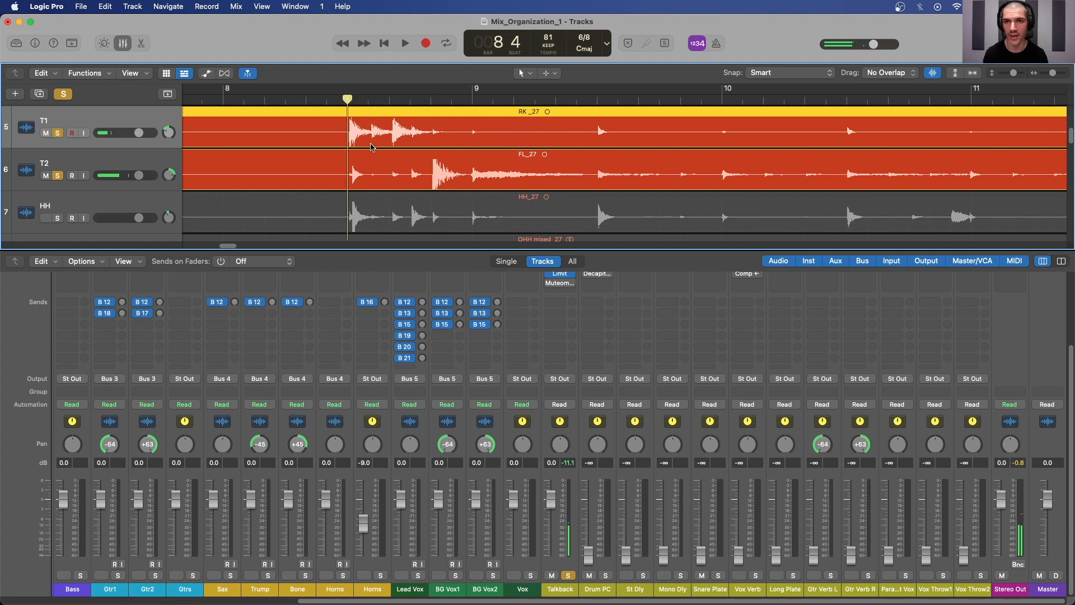
pyautogui.press('super+t')
pyautogui.click(316, 134)
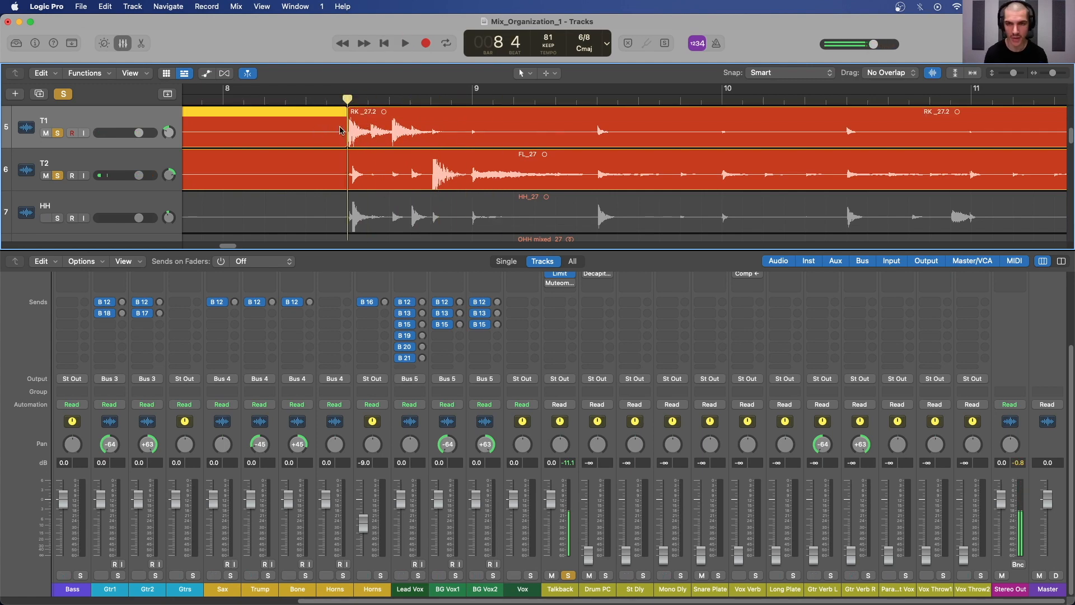
pyautogui.press('Delete')
# - Place the playhead at bar 8, beat 6, and split the T1 region just after its opening hits
pyautogui.moveTo(347, 97); pyautogui.dragTo(431, 98)
pyautogui.click(444, 126)
pyautogui.press('super+t')
# - Split the T2 region at bar 8, beat 6, just before its main hit, and delete the part before it
pyautogui.click(433, 173)
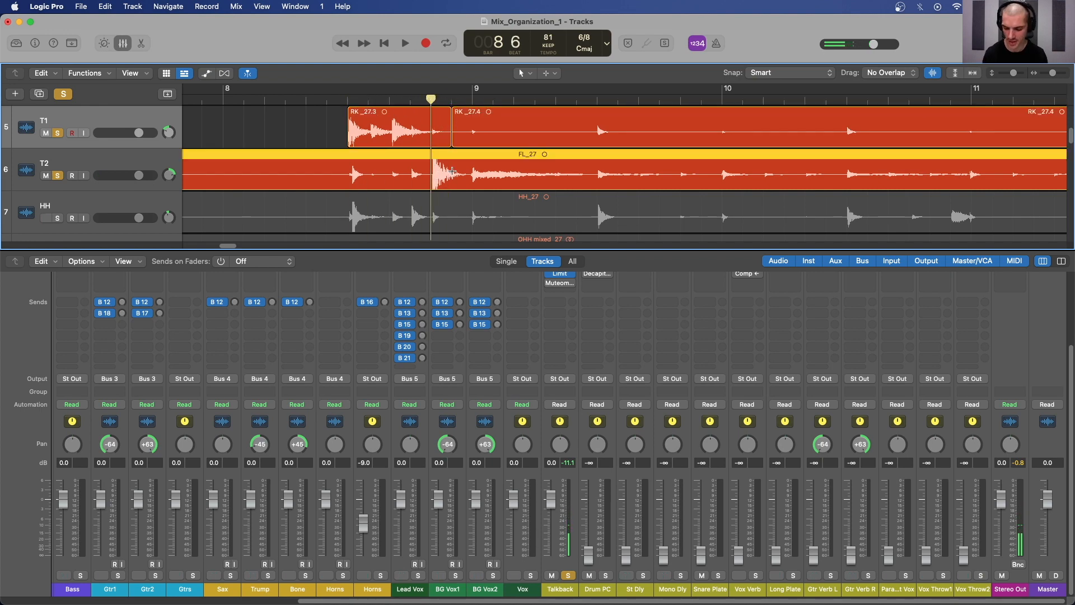
pyautogui.press('super+t')
pyautogui.click(345, 175)
pyautogui.press('Delete')
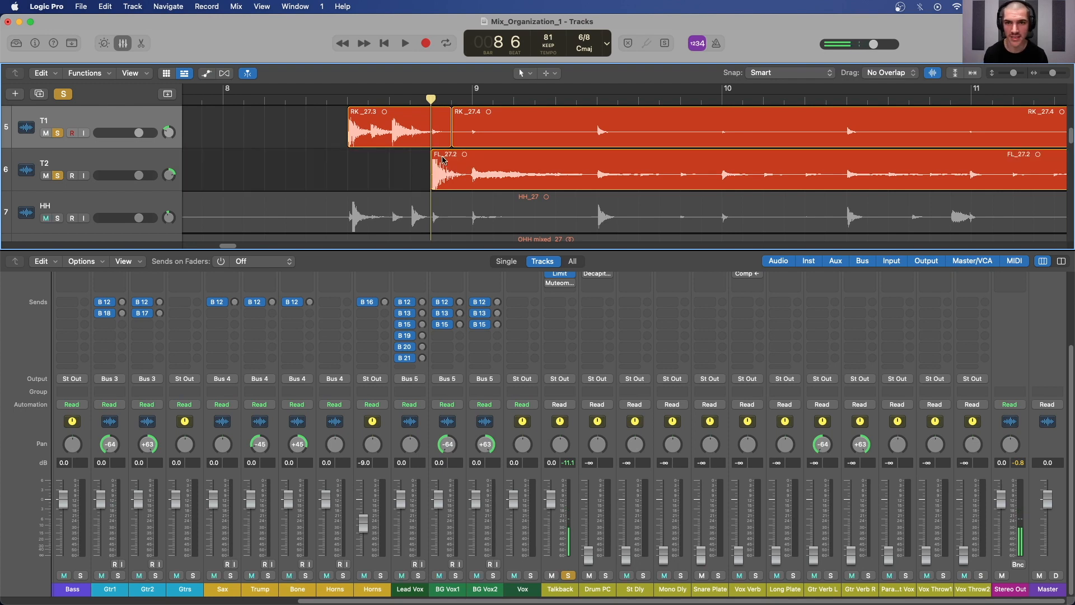
# - Split the T2 region at bar 9, beat 1, just after its opening hit
pyautogui.press('super+Right')
pyautogui.press('super+Right')
pyautogui.press('super+Right')
pyautogui.press('super+Right')
pyautogui.press('super+Left')
pyautogui.press('super+Left')
pyautogui.press('super+Left')
pyautogui.press('super+Left')
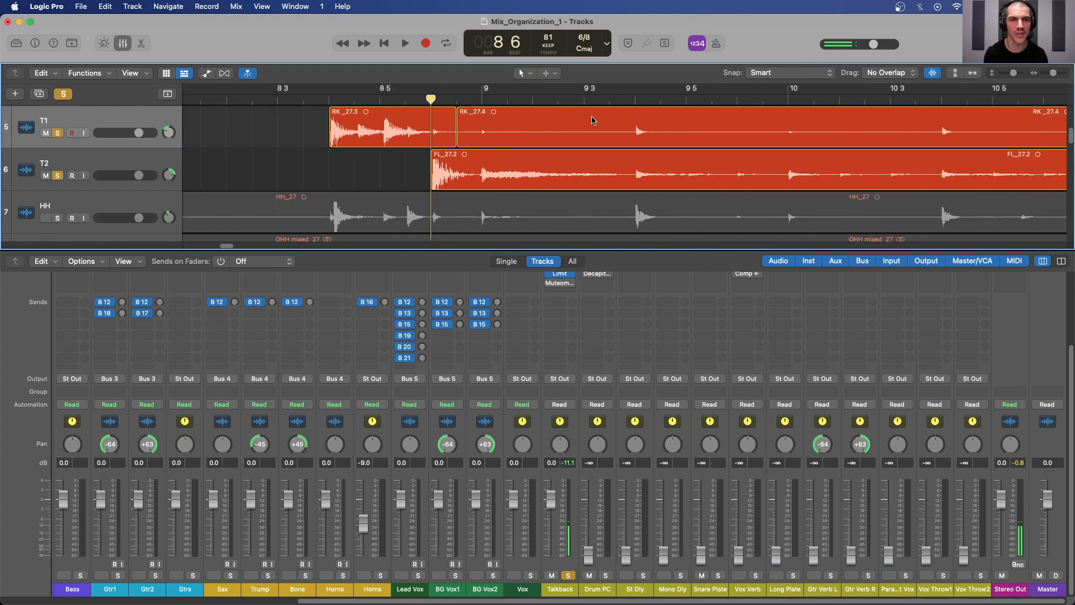
pyautogui.moveTo(473, 99); pyautogui.dragTo(482, 99)
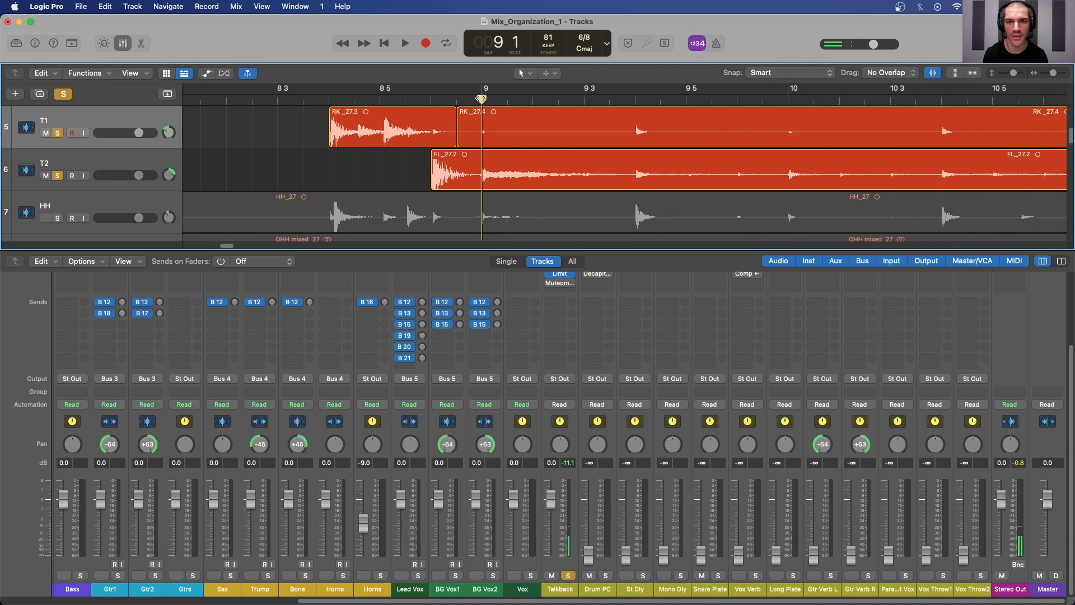
pyautogui.click(474, 168)
pyautogui.press('super+t')
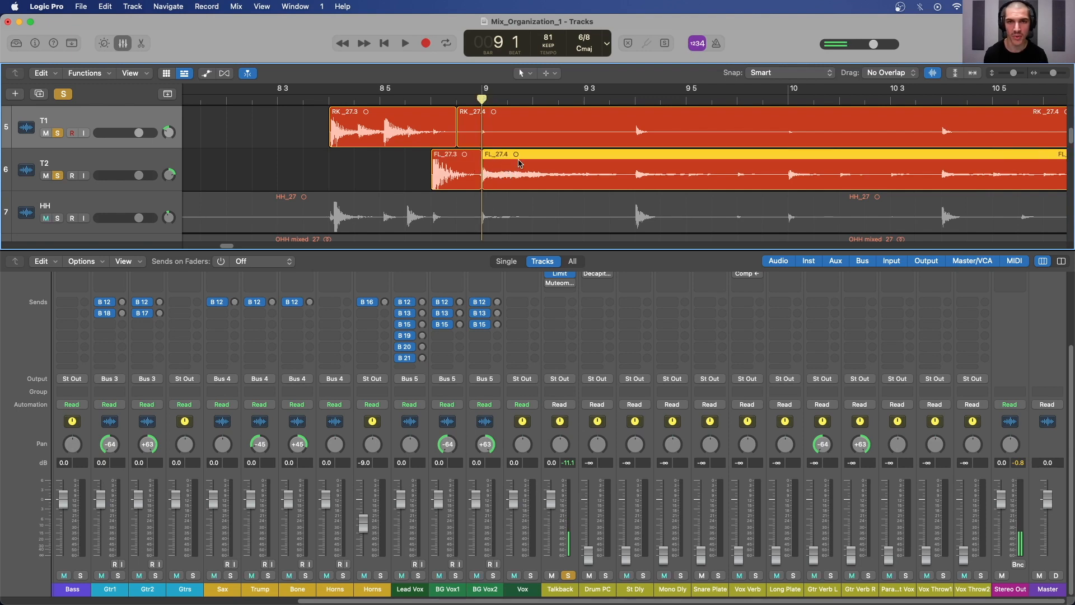
# - Split the T1 region within bar 12, beat 6, just before its next hit
pyautogui.press('super+Left')
pyautogui.hscroll(10, 437, 122)
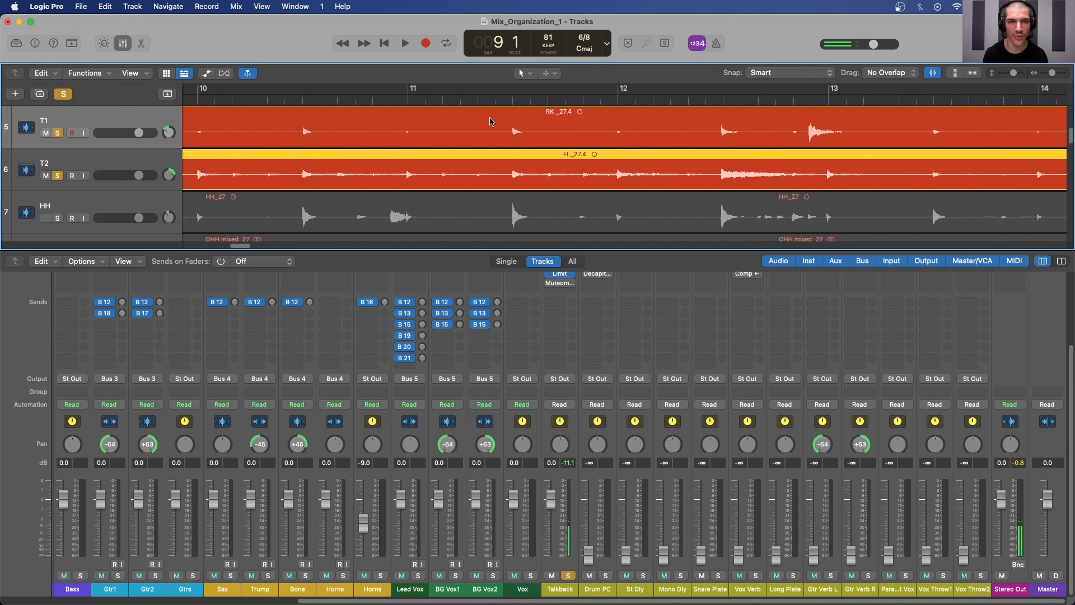
pyautogui.click(395, 99)
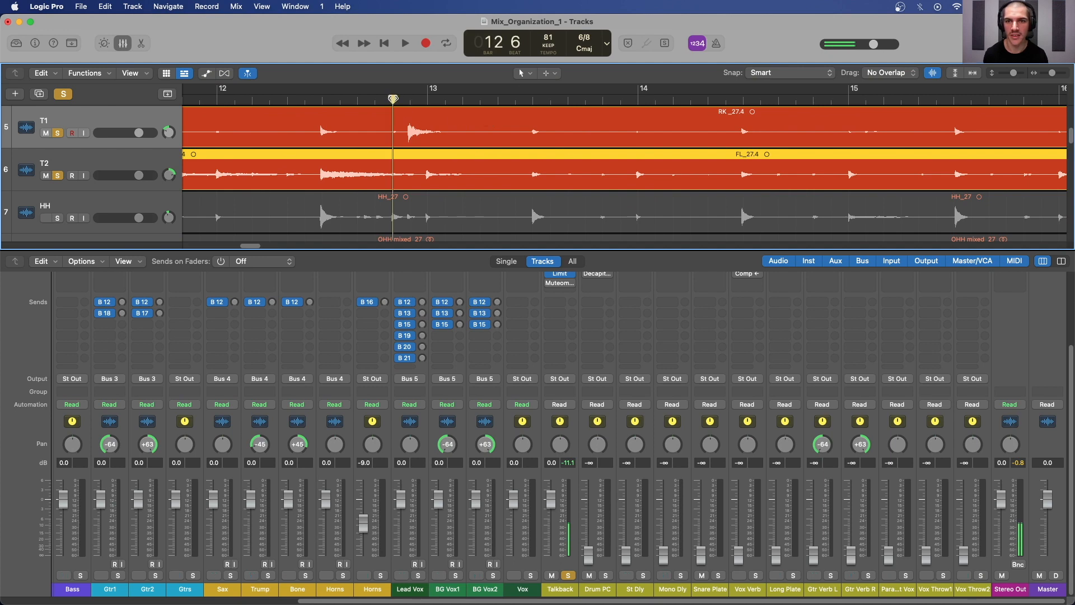
pyautogui.press('space')
pyautogui.click(406, 99)
pyautogui.press('super+Right')
pyautogui.press('super+Right')
pyautogui.press('super+Right')
pyautogui.press('super+Right')
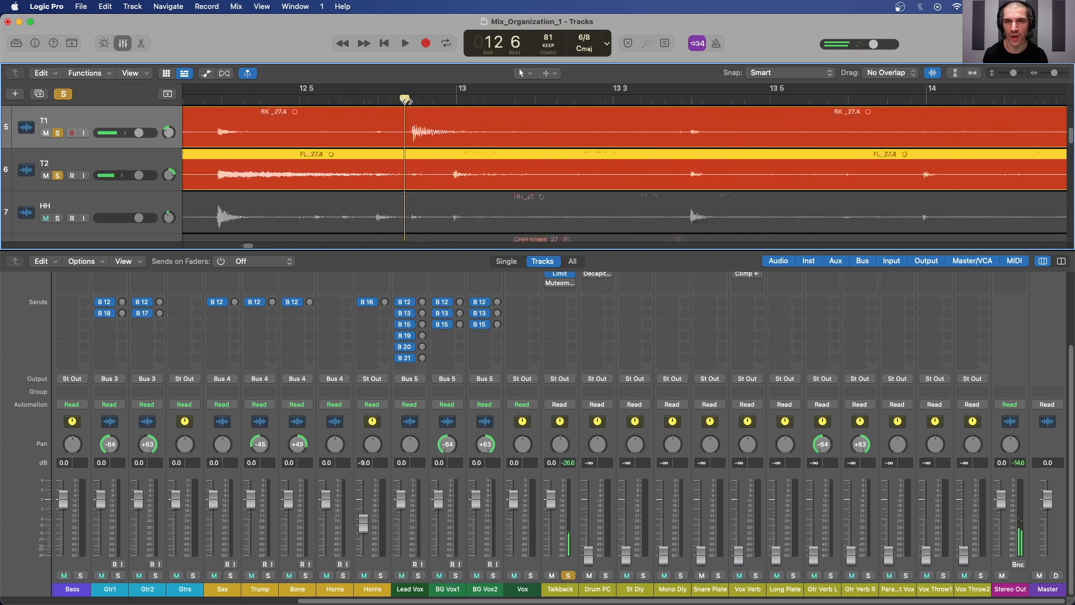
pyautogui.moveTo(432, 100); pyautogui.dragTo(419, 99)
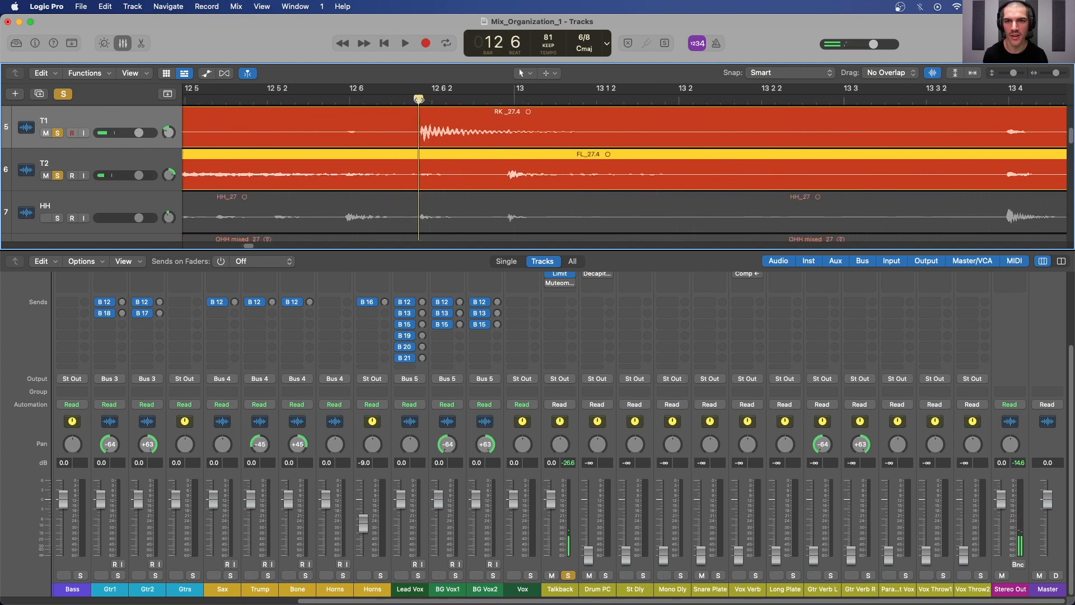
pyautogui.click(400, 136)
pyautogui.press('super+t')
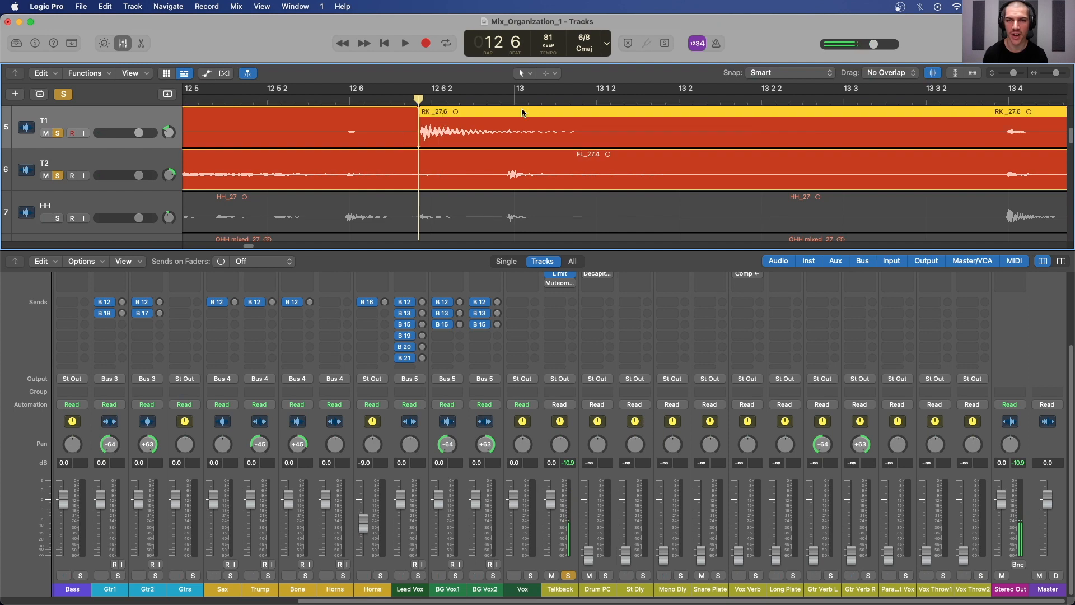
# - Split the T1 region at bar 13, beat 3, after the hit's decay, and delete the part before the hit
pyautogui.press('super+Left')
pyautogui.click(584, 100)
pyautogui.moveTo(584, 100); pyautogui.dragTo(718, 99)
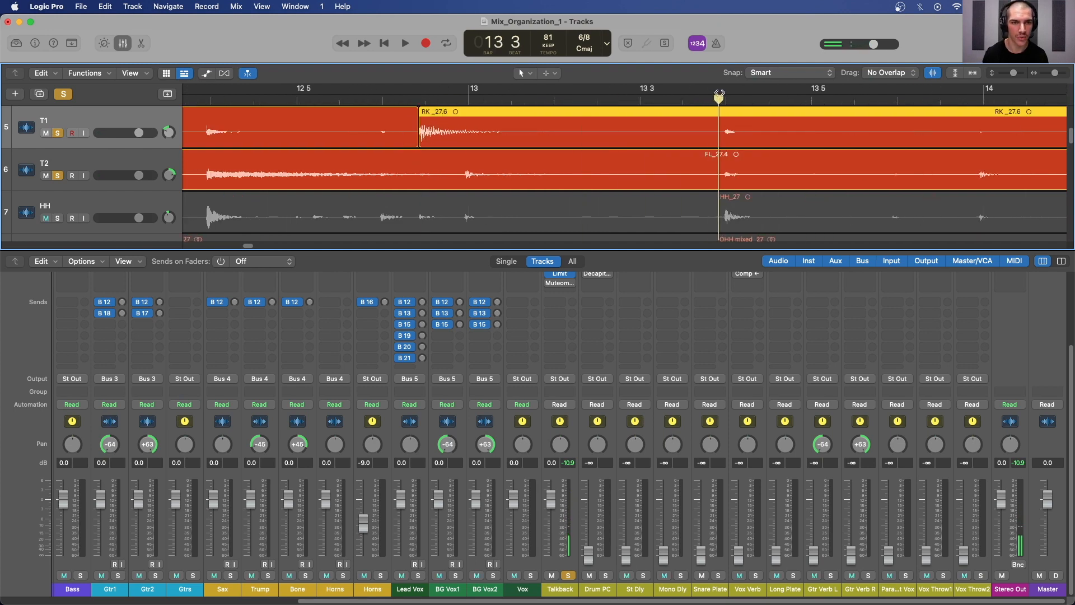
pyautogui.press('super+t')
pyautogui.click(382, 134)
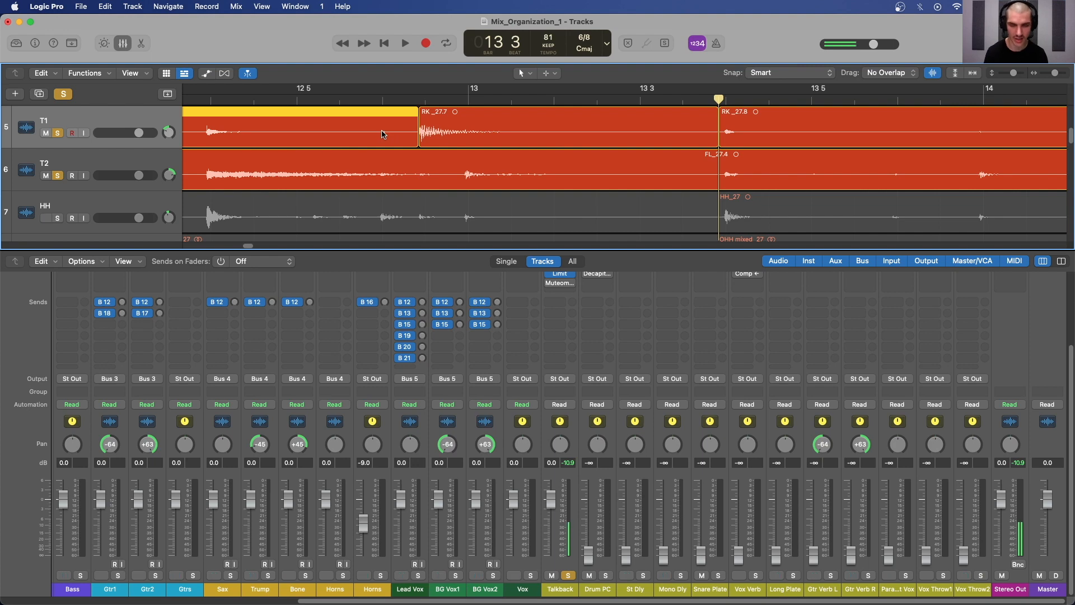
pyautogui.press('Delete')
# - Play back the soloed tom tracks from bar 16, beat 4, leading up to the T2 hit
pyautogui.press('super+Left')
pyautogui.hscroll(10, 618, 153)
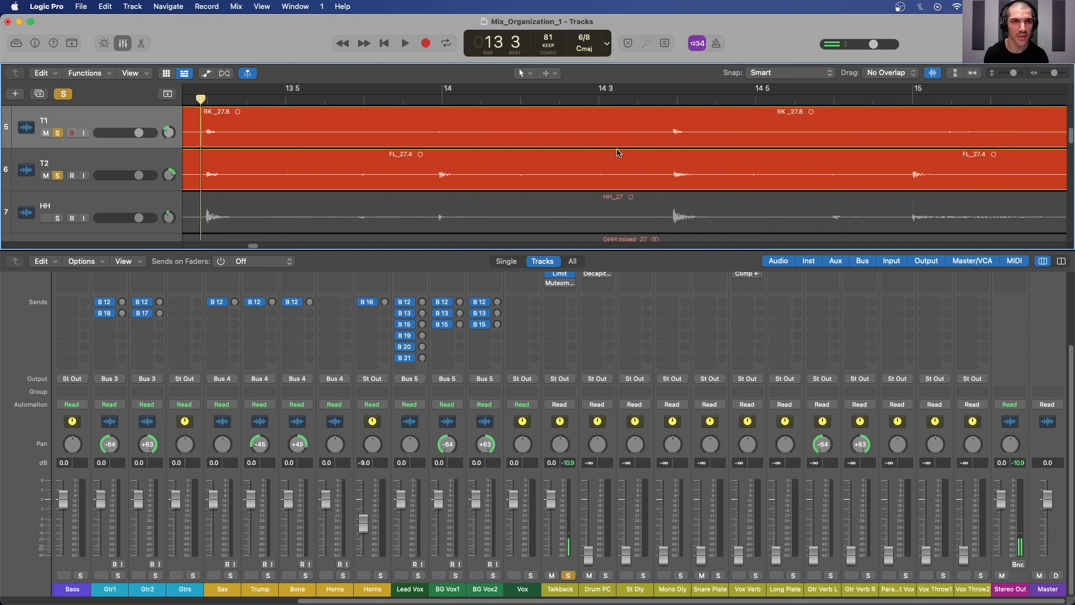
pyautogui.hscroll(4, 618, 153)
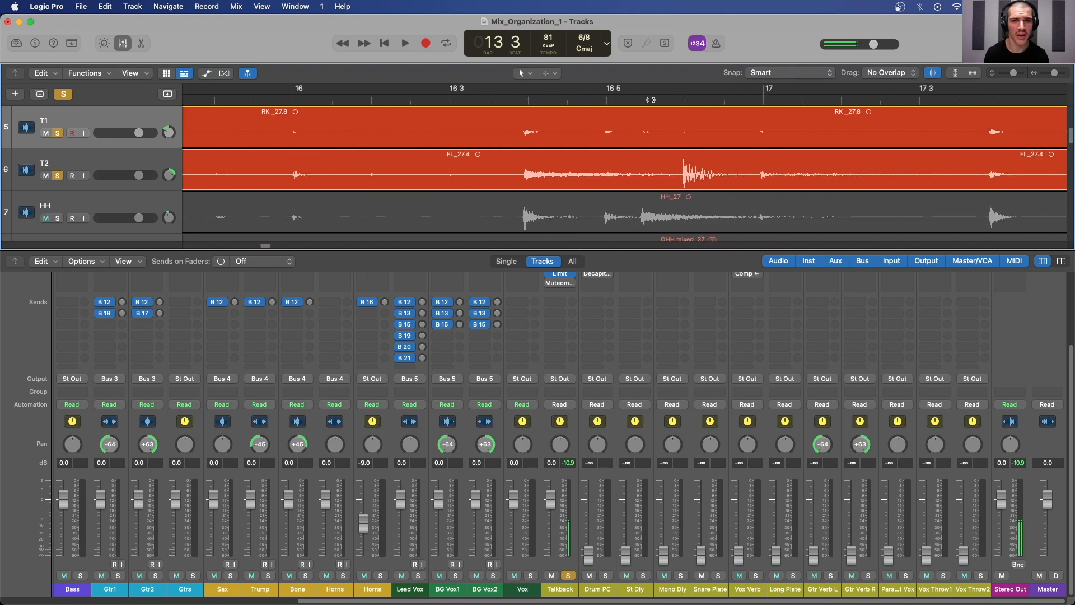
pyautogui.click(647, 100)
pyautogui.click(515, 100)
pyautogui.press('space')
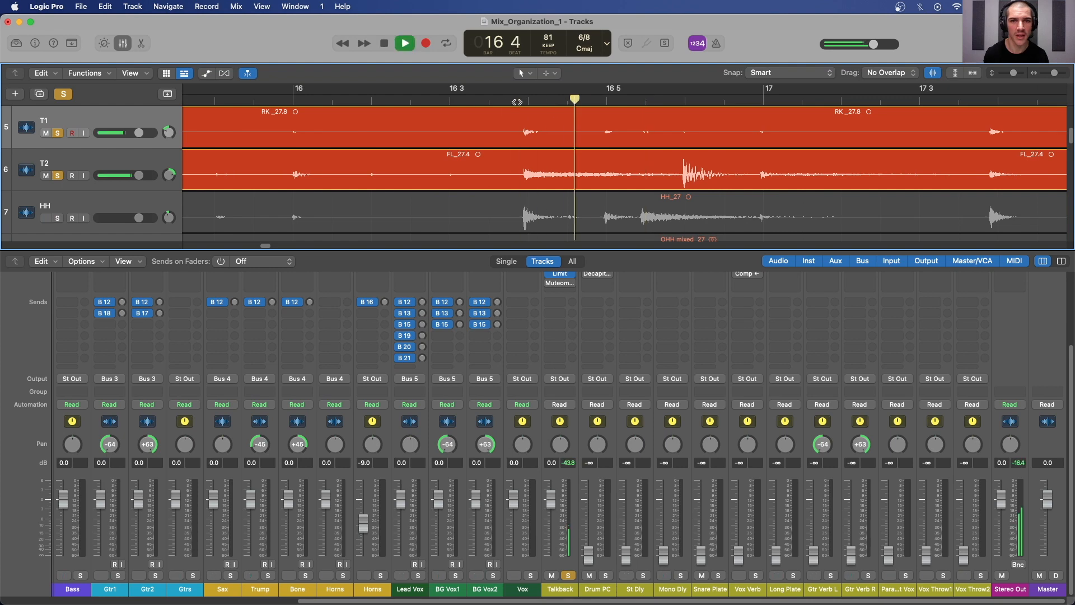
pyautogui.press('space')
# - Split the T2 region at bar 16, beat 6, just before its hit
pyautogui.click(680, 99)
pyautogui.click(685, 99)
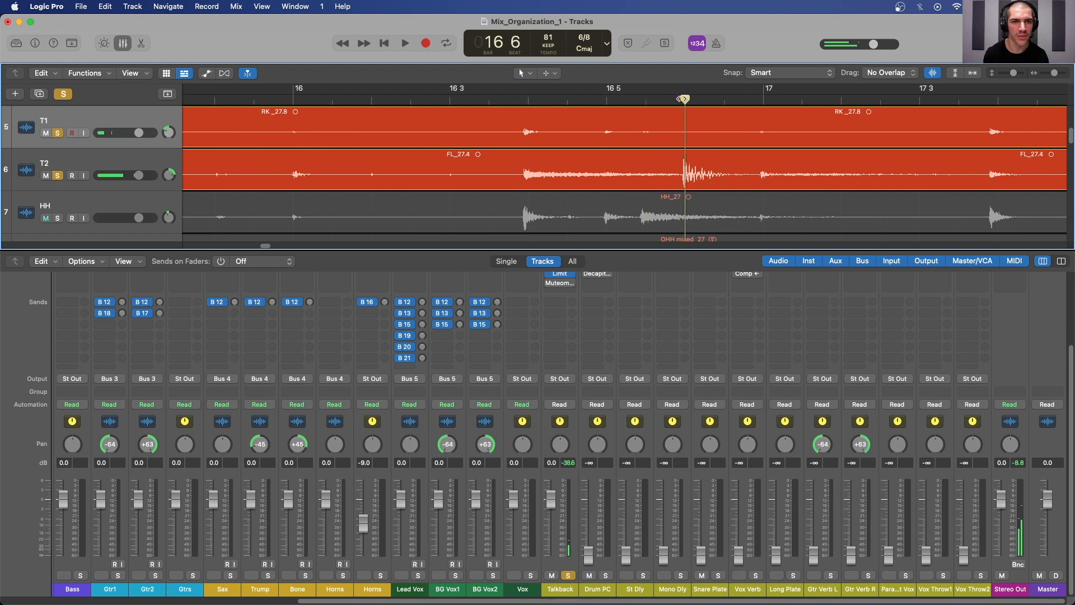
pyautogui.press('super+Right')
pyautogui.press('super+Right')
pyautogui.press('super+Right')
pyautogui.press('super+Right')
pyautogui.press('super+Right')
pyautogui.press('super+Right')
pyautogui.moveTo(686, 100)
pyautogui.mouseDown()
pyautogui.moveTo(650, 99)
pyautogui.moveTo(704, 99)
pyautogui.mouseUp()
pyautogui.click(665, 163)
pyautogui.press('super+t')
# - Split the T2 region just before bar 17, after the hit's decay, and delete the part before the hit
pyautogui.press('super+Left')
pyautogui.press('super+Left')
pyautogui.press('super+Left')
pyautogui.press('super+Left')
pyautogui.press('super+Left')
pyautogui.press('super+Left')
pyautogui.press('super+Right')
pyautogui.press('super+Right')
pyautogui.press('super+t')
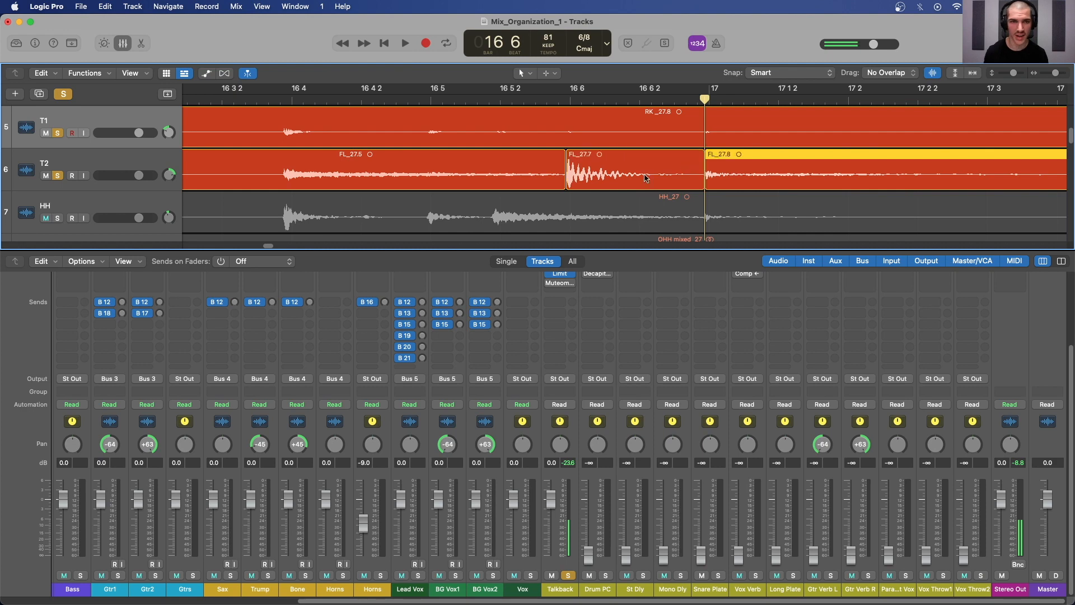
pyautogui.click(519, 184)
pyautogui.press('Delete')
# - Select all six tom regions on T1 and T2 and give them a fade-in of 3 and a fade-out of 8
pyautogui.press('super+Left')
pyautogui.press('super+Left')
pyautogui.press('super+Left')
pyautogui.press('super+Left')
pyautogui.press('super+Left')
pyautogui.press('super+Left')
pyautogui.press('super+Left')
pyautogui.press('super+Left')
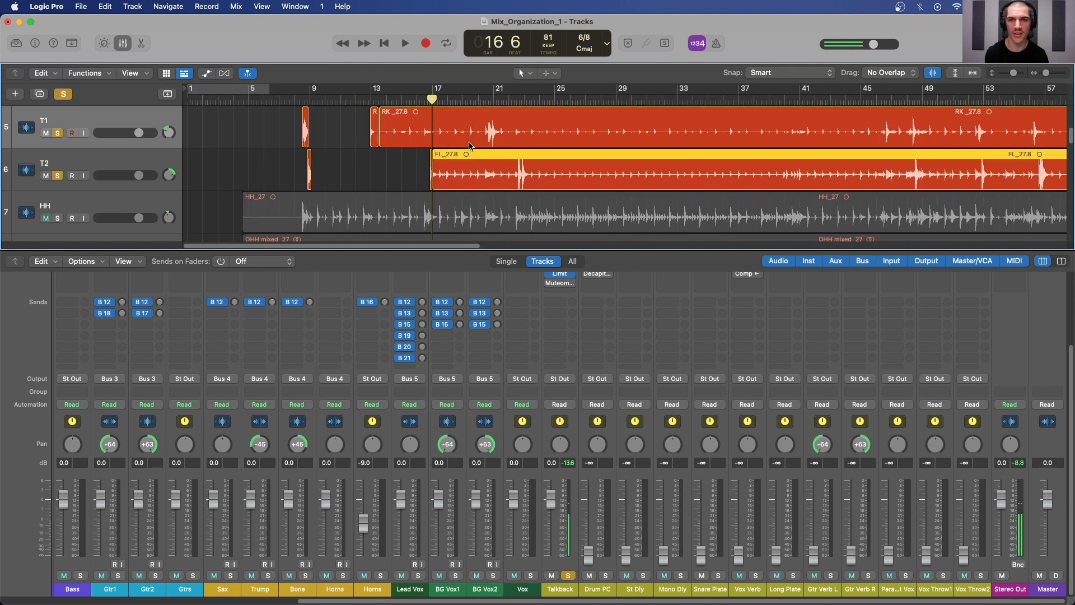
pyautogui.moveTo(273, 124); pyautogui.dragTo(481, 171)
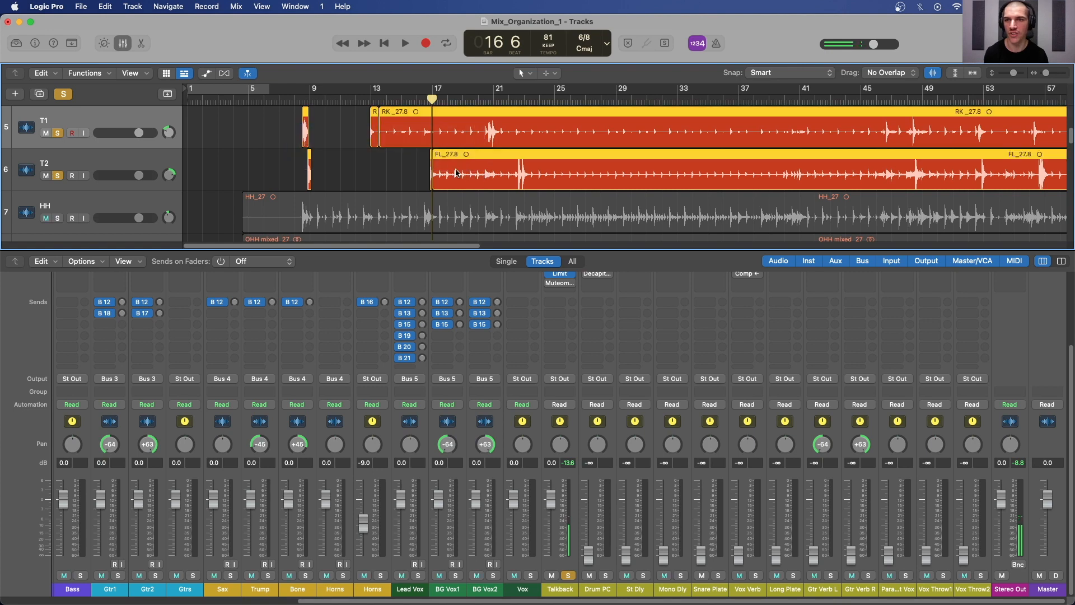
pyautogui.click(35, 43)
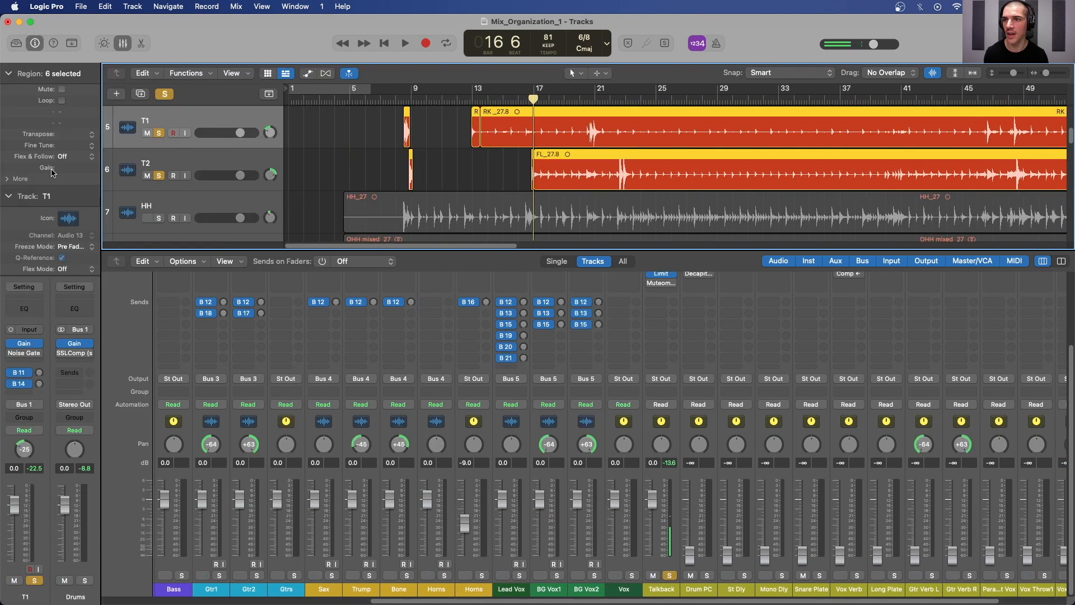
pyautogui.click(14, 178)
pyautogui.moveTo(69, 201); pyautogui.dragTo(69, 207)
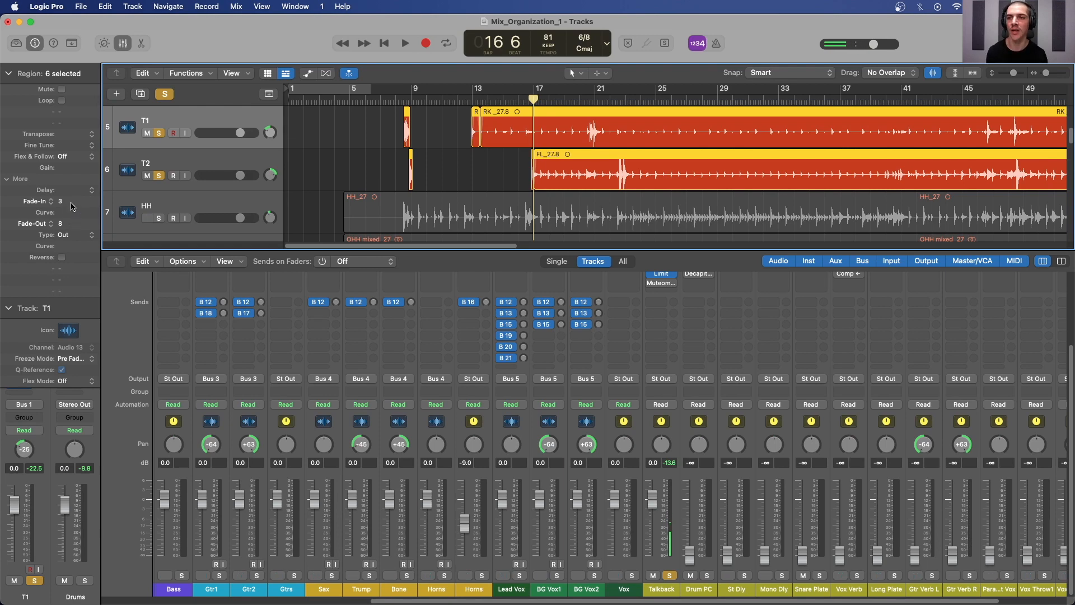
pyautogui.click(397, 99)
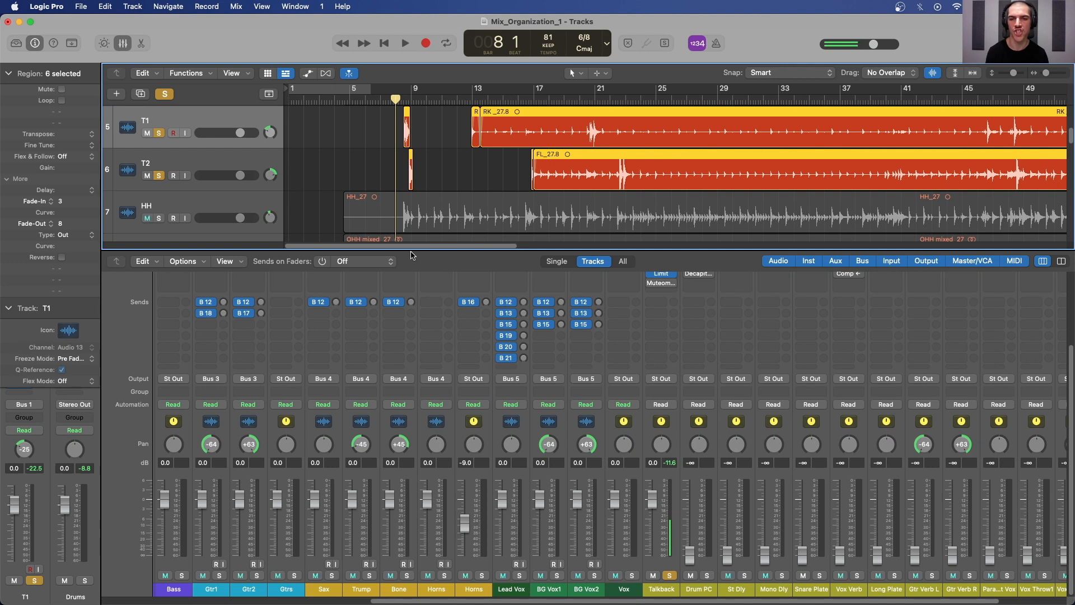
pyautogui.click(445, 135)
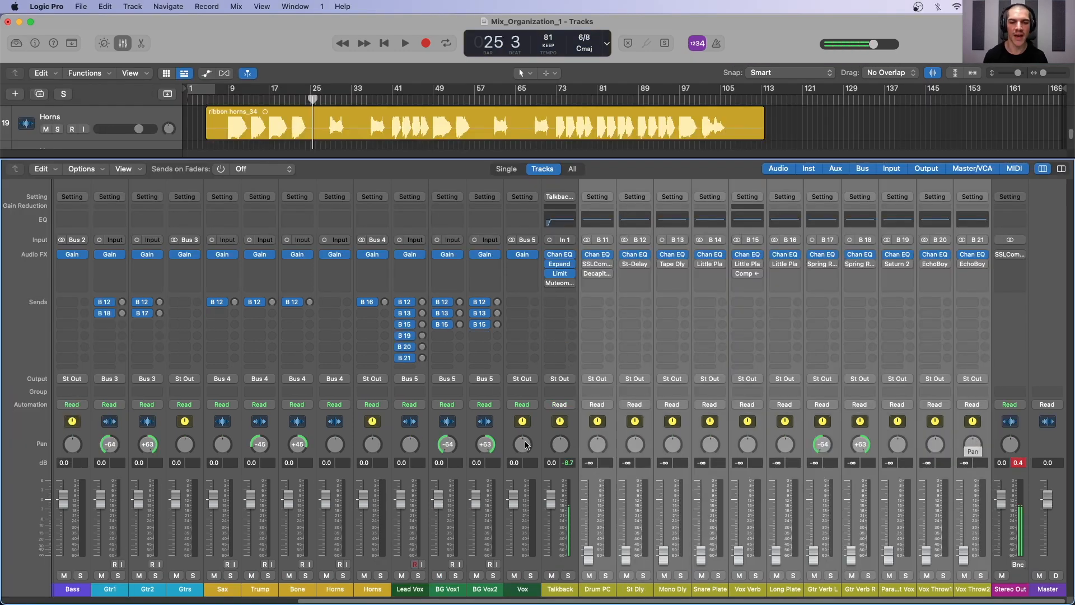
# - Lower the volume fader of the Horns bus channel in the mixer
pyautogui.click(518, 442)
pyautogui.hscroll(-10, 517, 442)
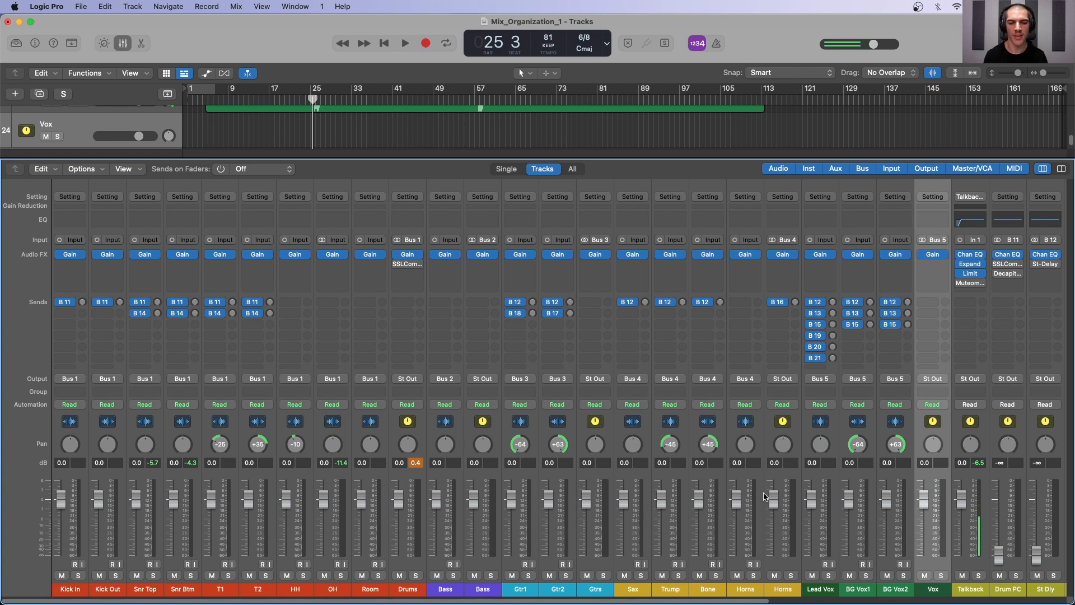
pyautogui.moveTo(775, 500); pyautogui.dragTo(776, 532)
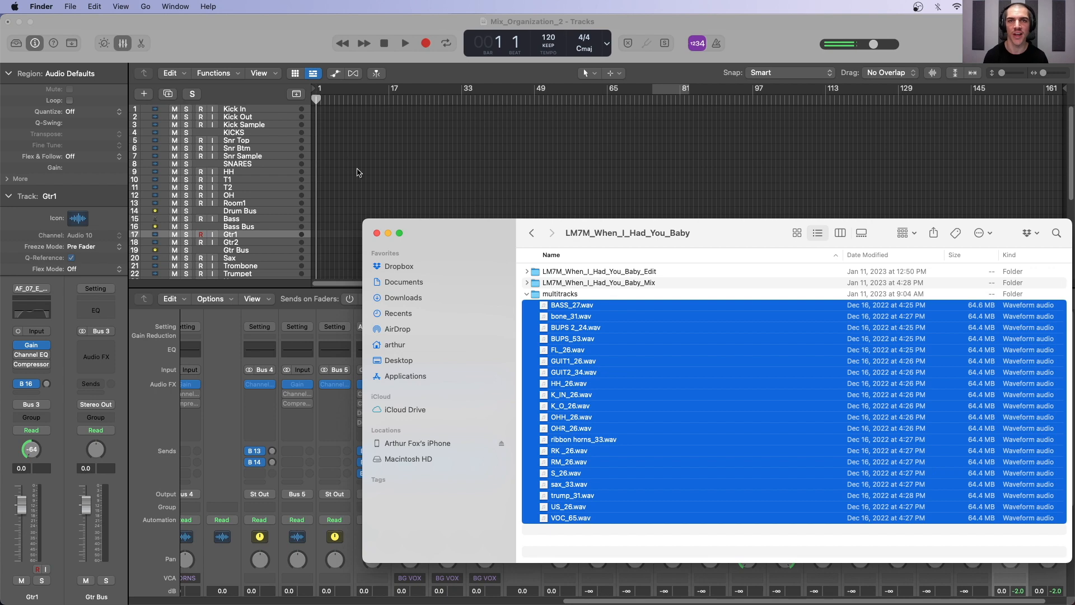
# - Import all the selected WAV files from the multitracks folder into the Mix_Organization_2 project, creating new tracks below Vox Bus
pyautogui.scroll(-3, 323, 178)
pyautogui.scroll(-4, 336, 202)
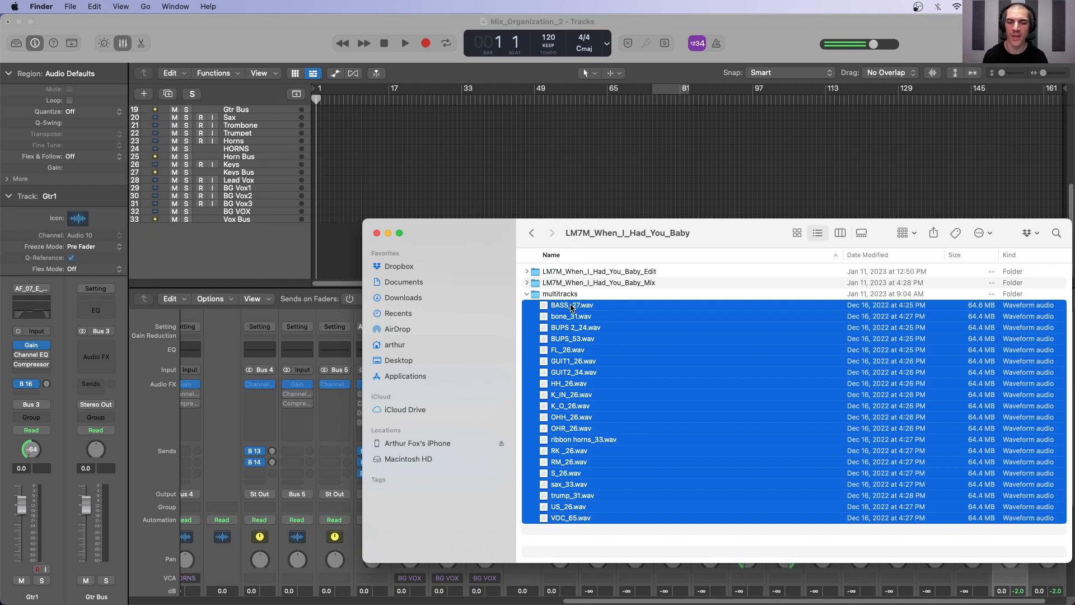
pyautogui.moveTo(571, 308); pyautogui.dragTo(355, 232)
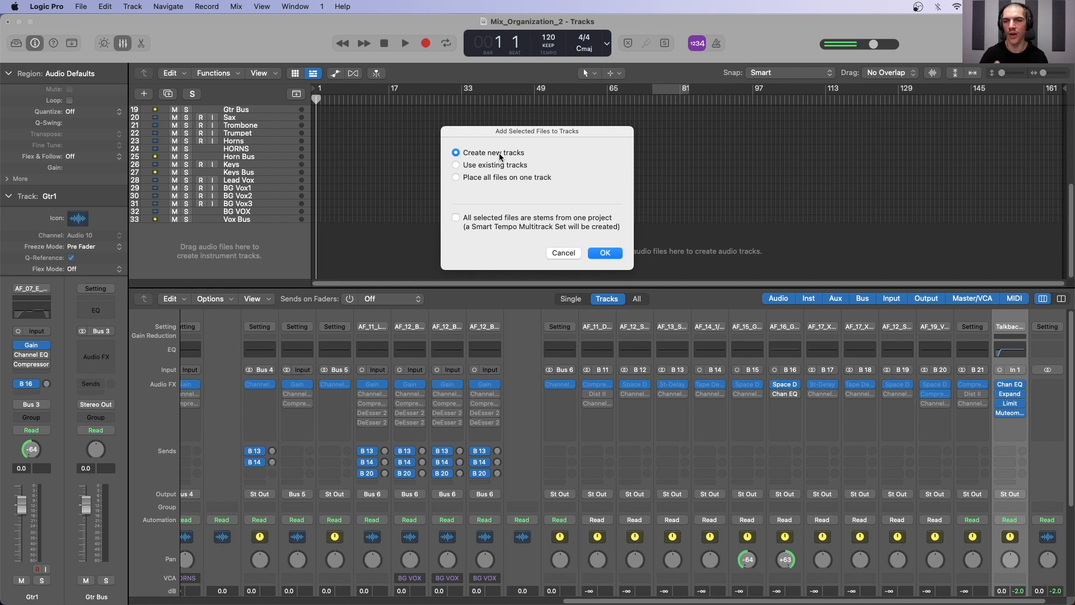
pyautogui.click(606, 254)
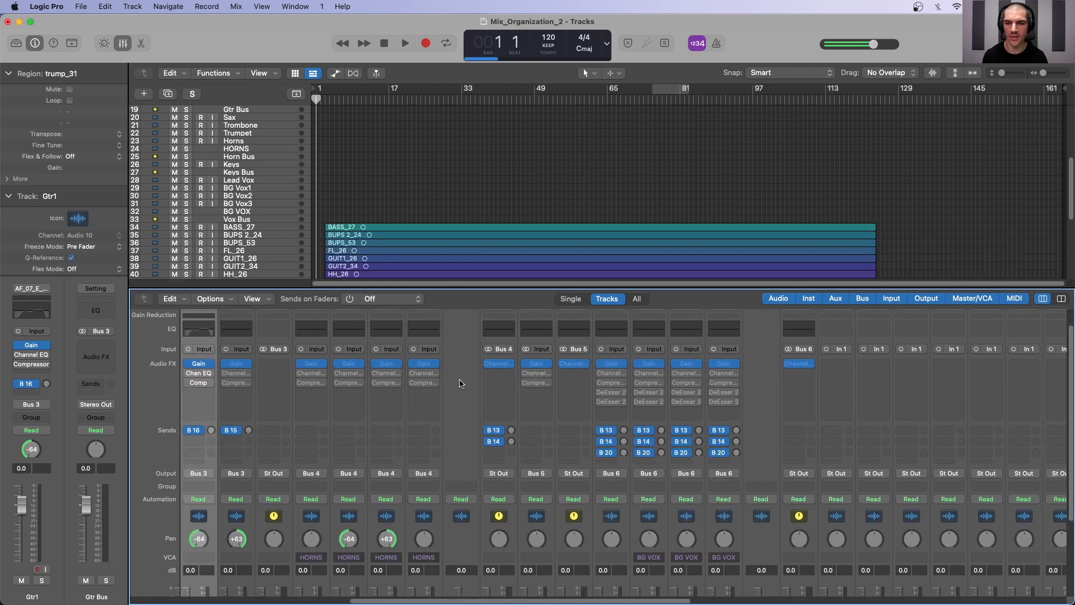
# - Select the effect return channels from Drum PC through X PC in the mixer
pyautogui.hscroll(5, 387, 402)
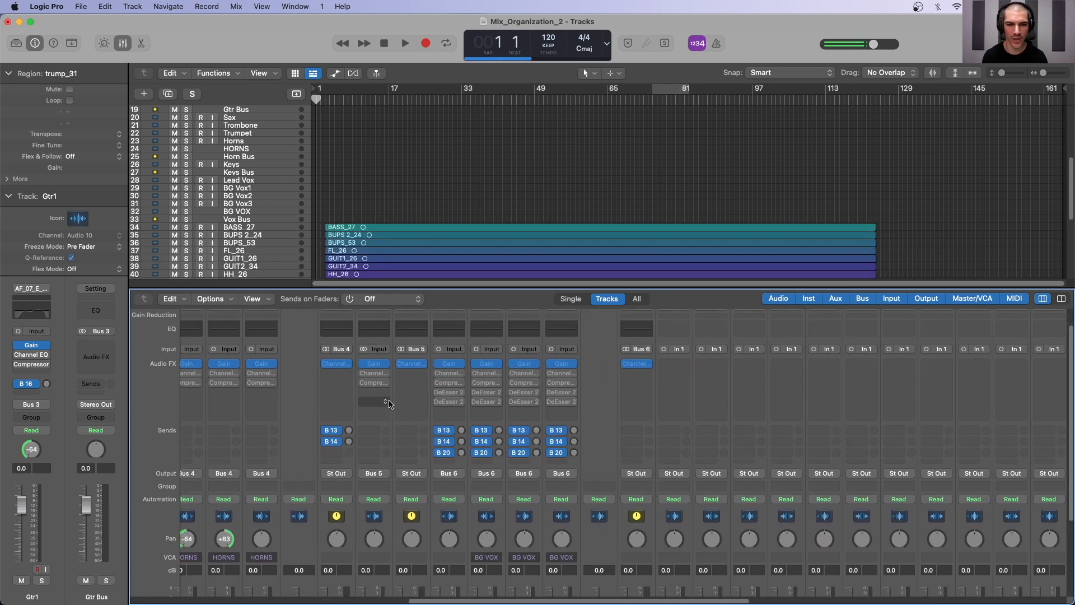
pyautogui.hscroll(5, 390, 405)
pyautogui.scroll(-3, 549, 415)
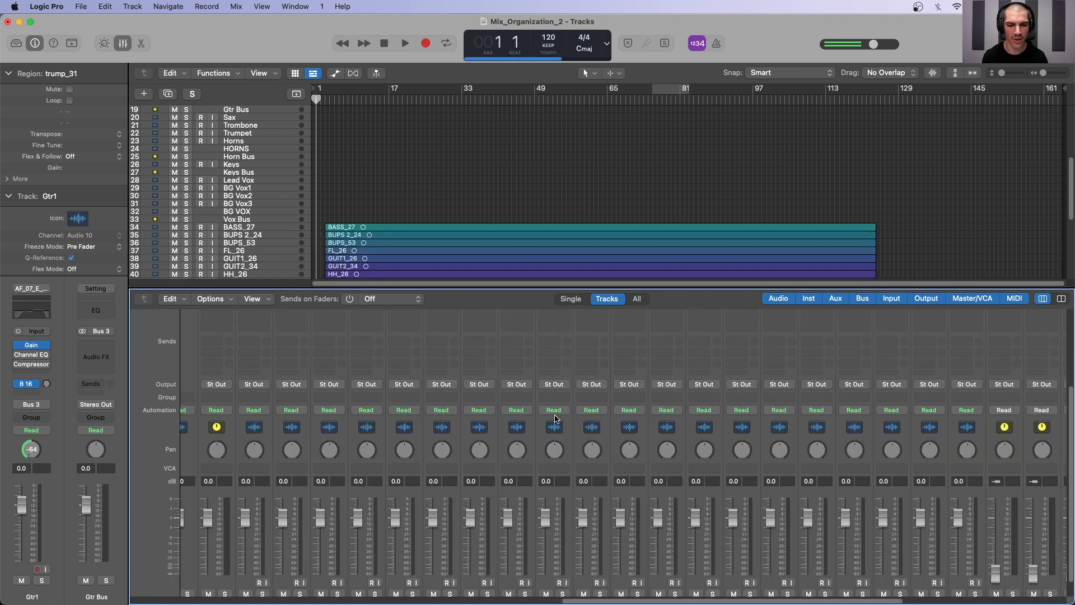
pyautogui.hscroll(5, 554, 417)
pyautogui.scroll(-2, 583, 536)
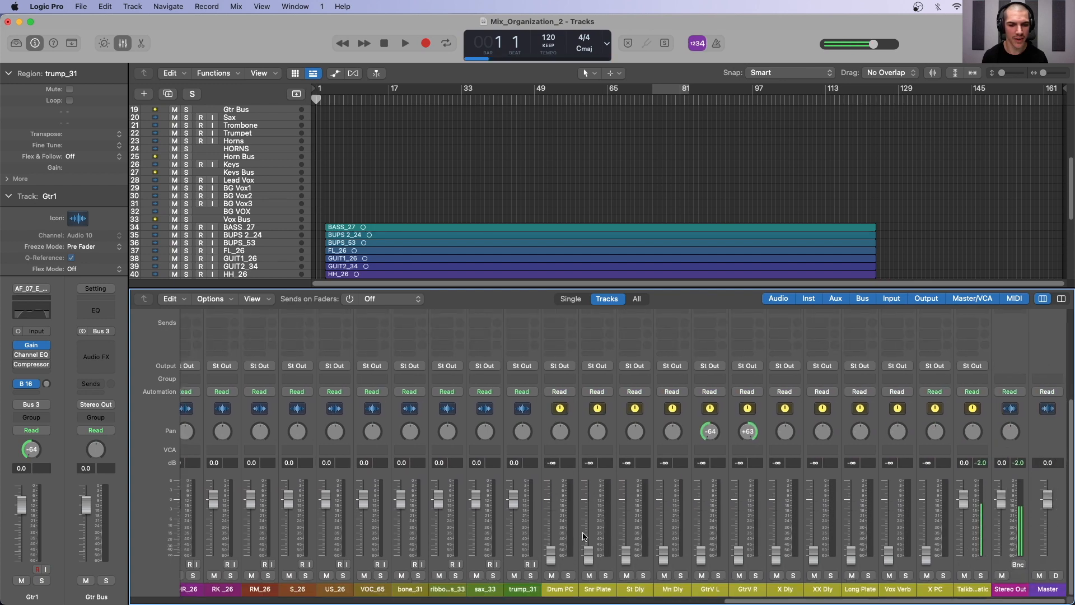
pyautogui.click(571, 419)
pyautogui.keyDown('shift'); pyautogui.click(947, 427); pyautogui.keyUp('shift')
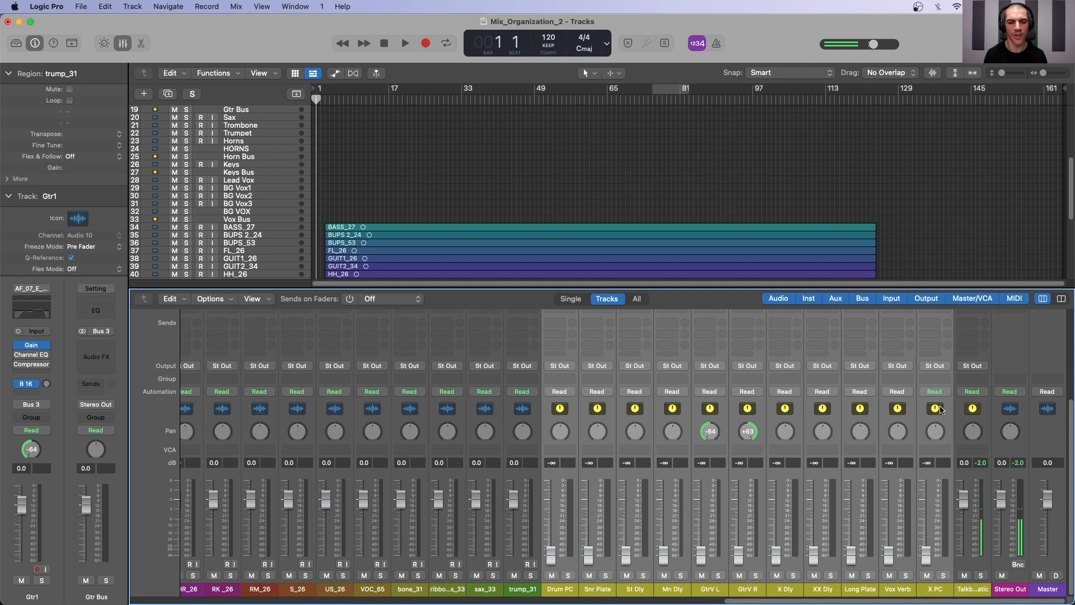
# - Review the inserts, sends and outputs of the mixer channels from the effect returns back to Kick In, and enlarge the mixer
pyautogui.scroll(5, 891, 374)
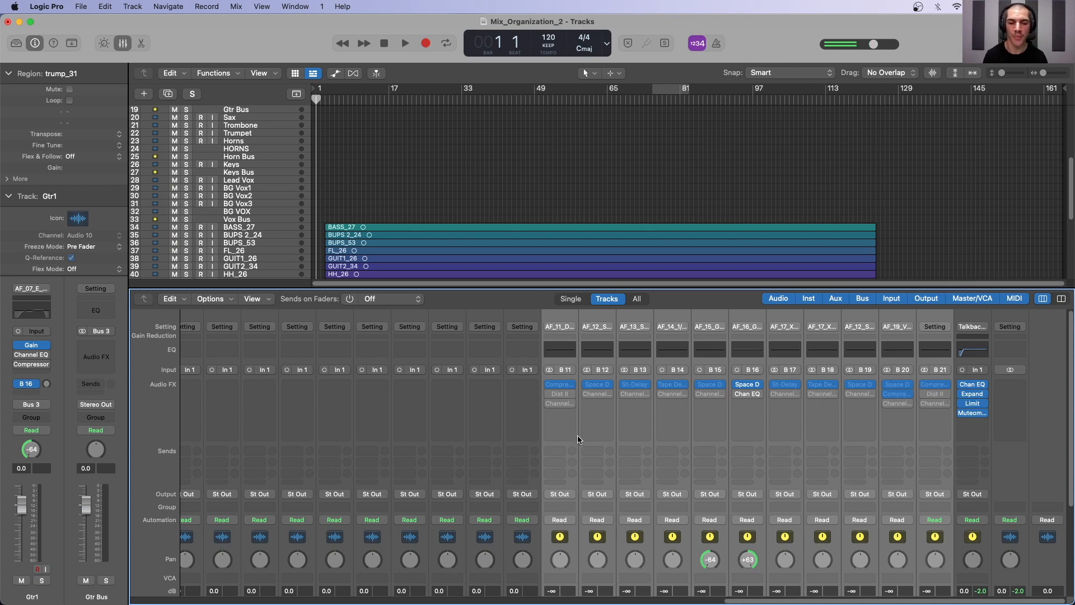
pyautogui.hscroll(-10, 580, 448)
pyautogui.hscroll(-15, 580, 448)
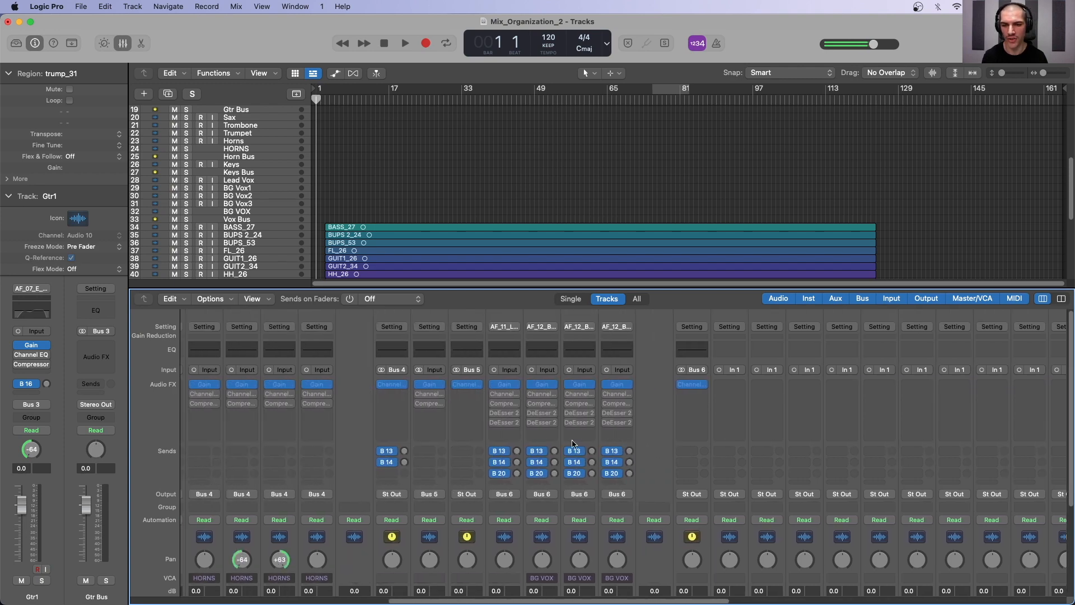
pyautogui.hscroll(-12, 399, 388)
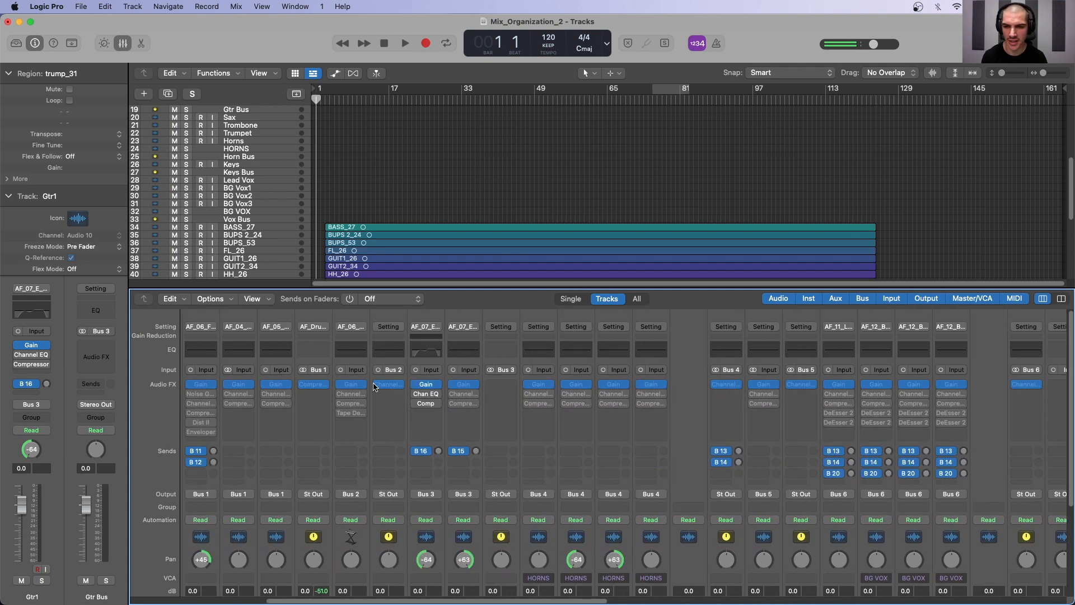
pyautogui.hscroll(-10, 368, 389)
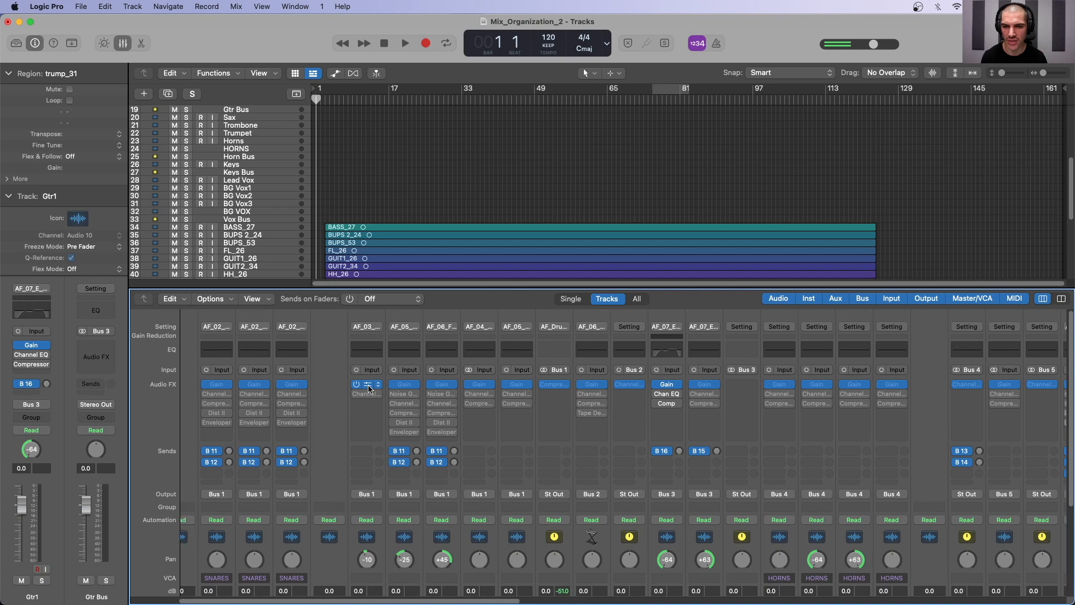
pyautogui.scroll(-5, 317, 387)
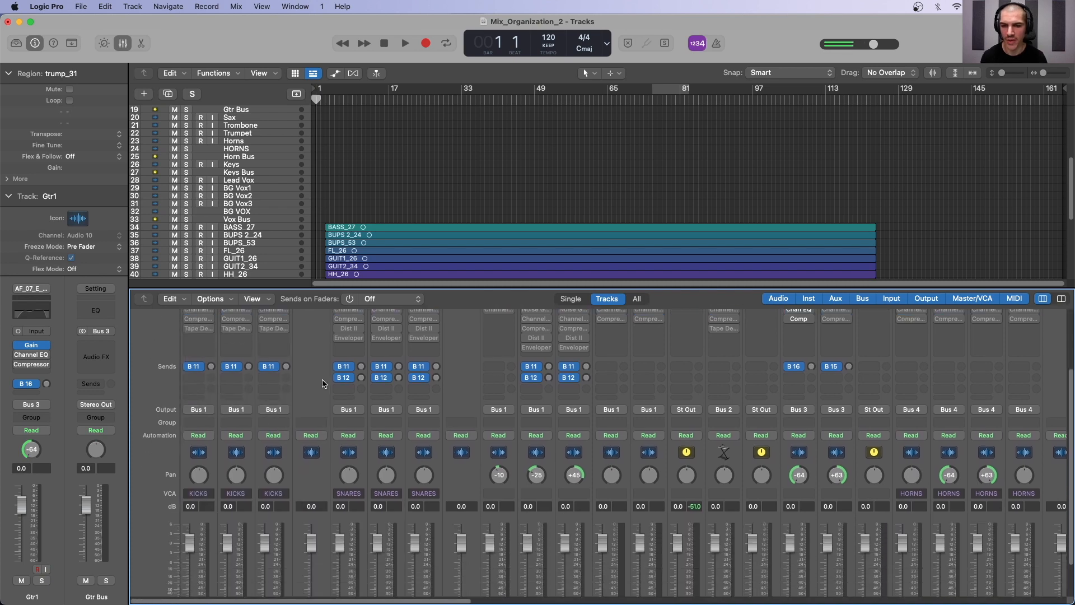
pyautogui.click(775, 428)
pyautogui.scroll(6, 751, 423)
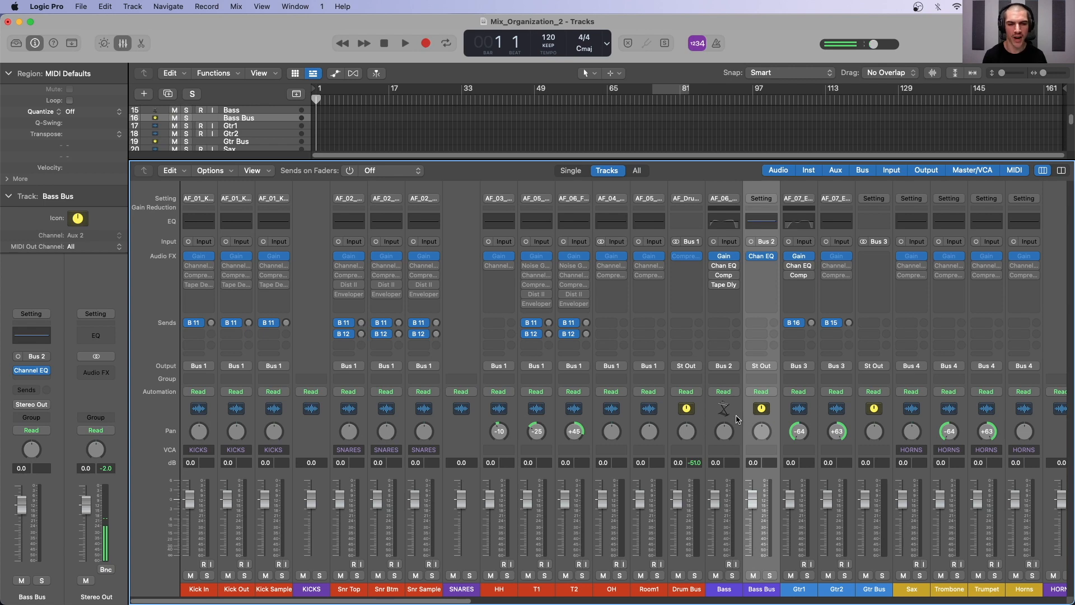
# - Examine how the drum channels Kick In through Room1, the Bass channel and the Gtr1 channel are routed to their buses
pyautogui.click(662, 418)
pyautogui.keyDown('shift'); pyautogui.click(213, 426); pyautogui.keyUp('shift')
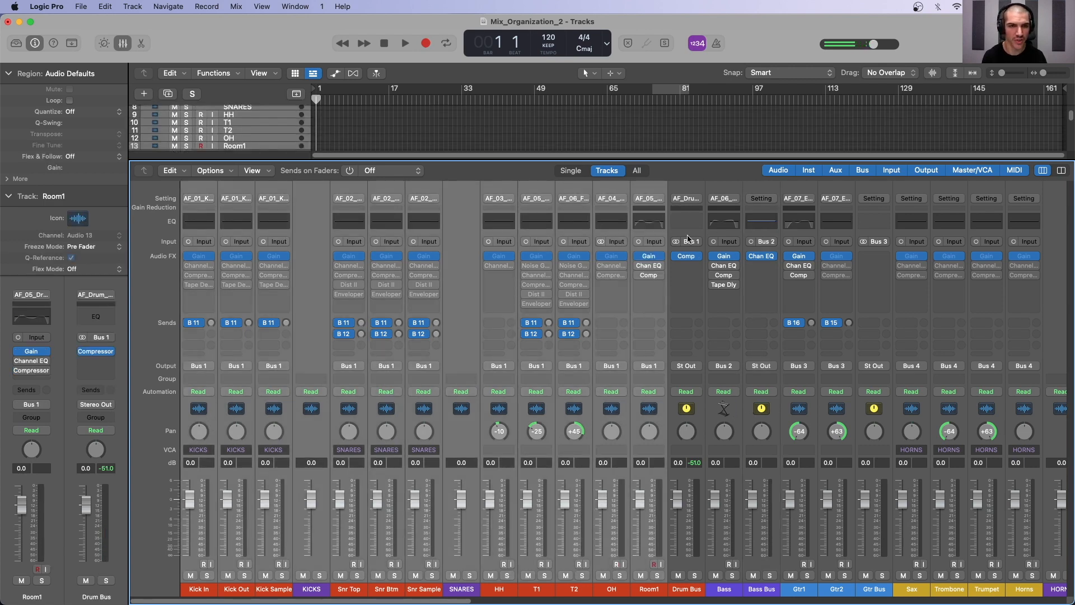
pyautogui.click(701, 431)
pyautogui.click(714, 430)
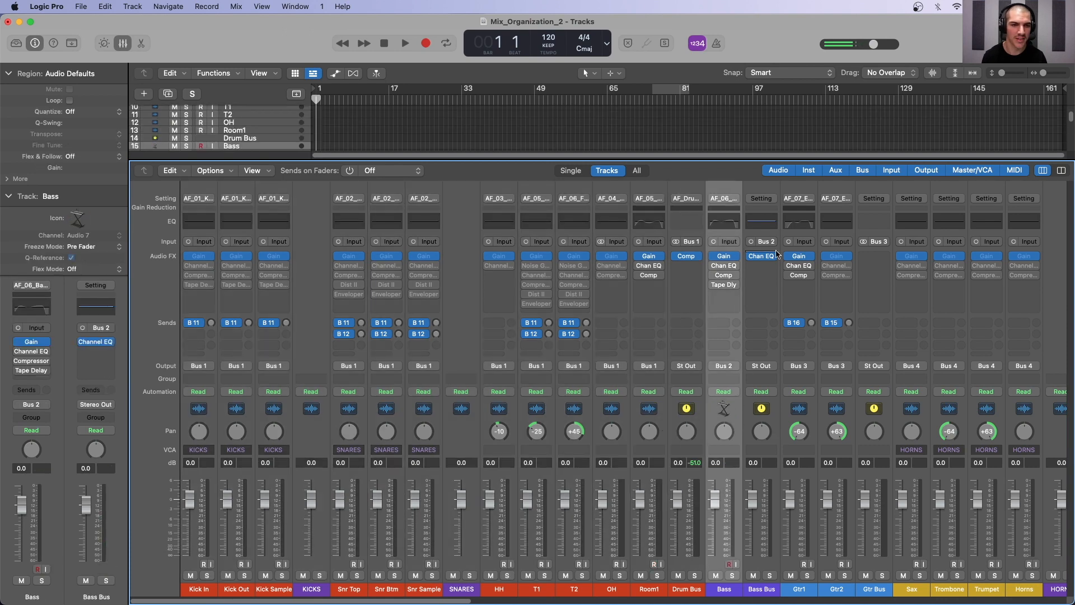
pyautogui.click(817, 427)
pyautogui.hscroll(6, 841, 447)
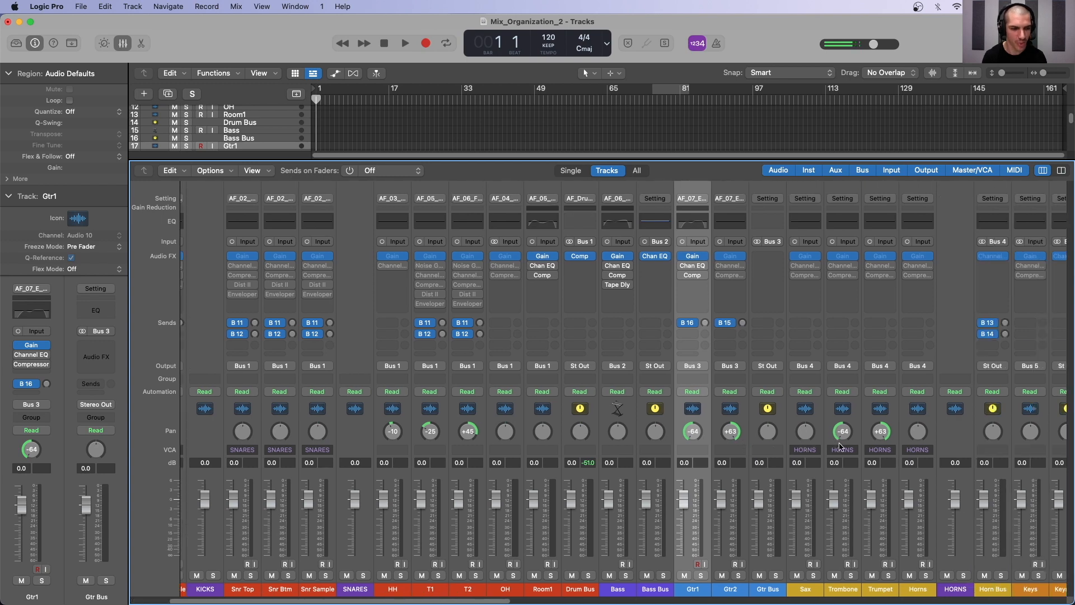
# - Inspect the Horn Bus, Keys Bus and Vox Bus channels in the mixer
pyautogui.click(889, 425)
pyautogui.hscroll(3, 900, 443)
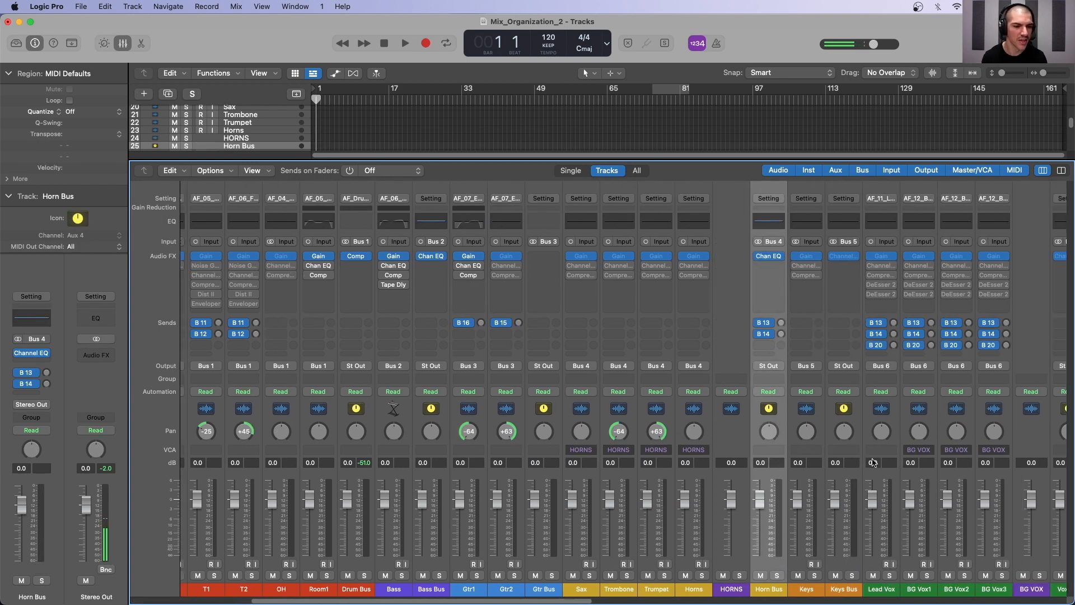
pyautogui.click(859, 426)
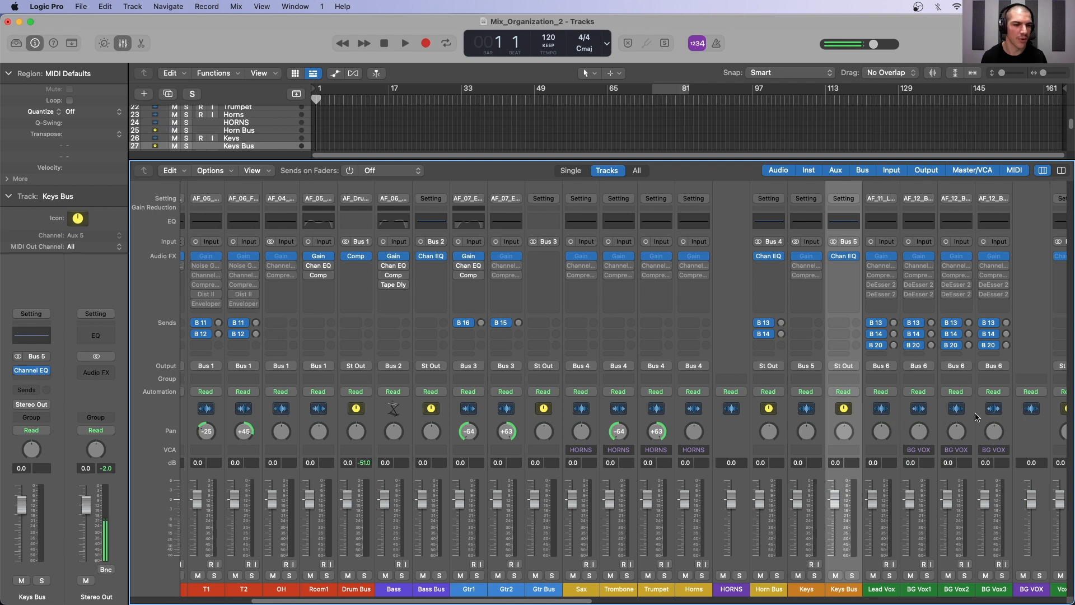
pyautogui.hscroll(2, 1003, 420)
pyautogui.click(1040, 424)
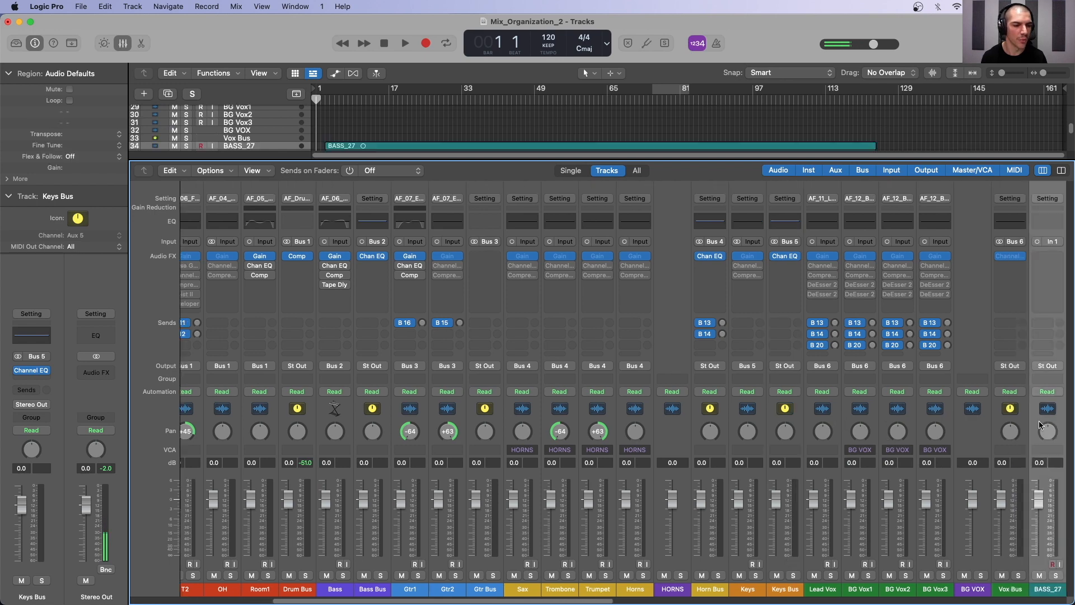
pyautogui.click(1019, 425)
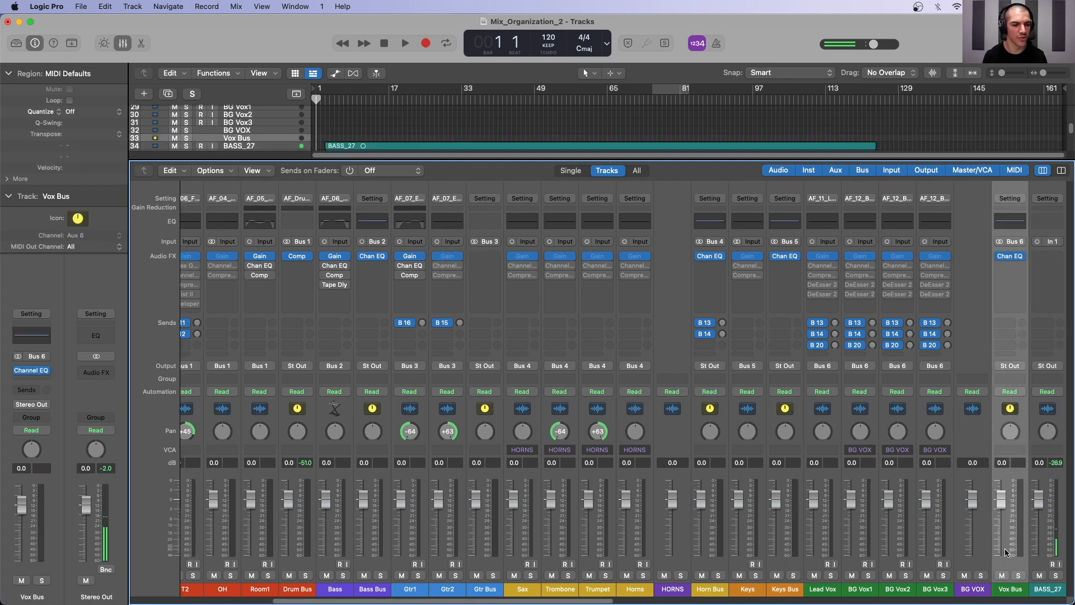
# - Inspect the BG VOX, HORNS and SNARES VCA channels in the mixer
pyautogui.click(973, 420)
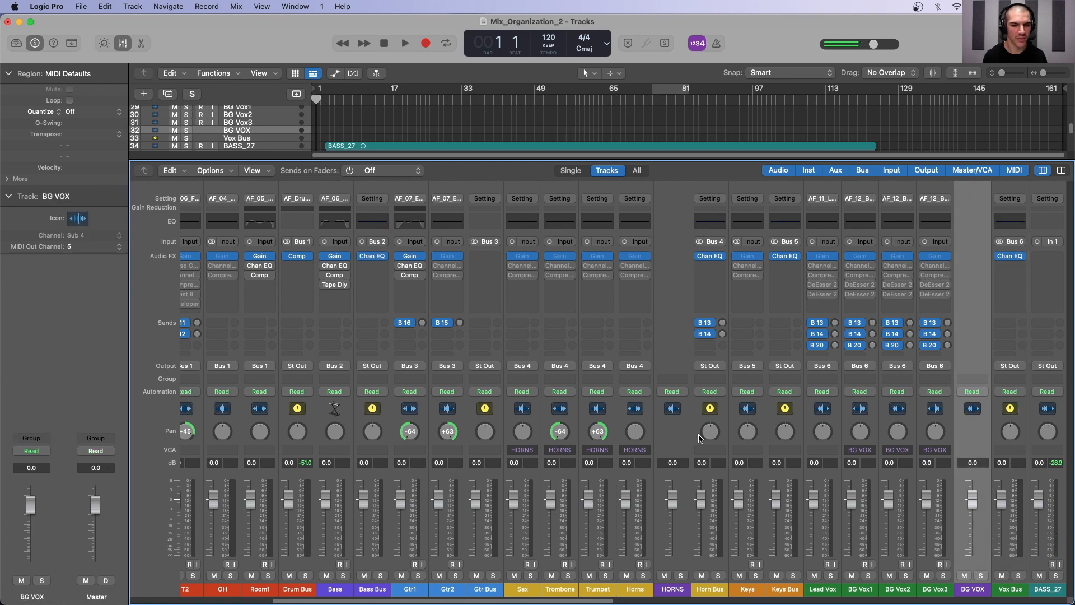
pyautogui.click(672, 440)
pyautogui.hscroll(-6, 653, 440)
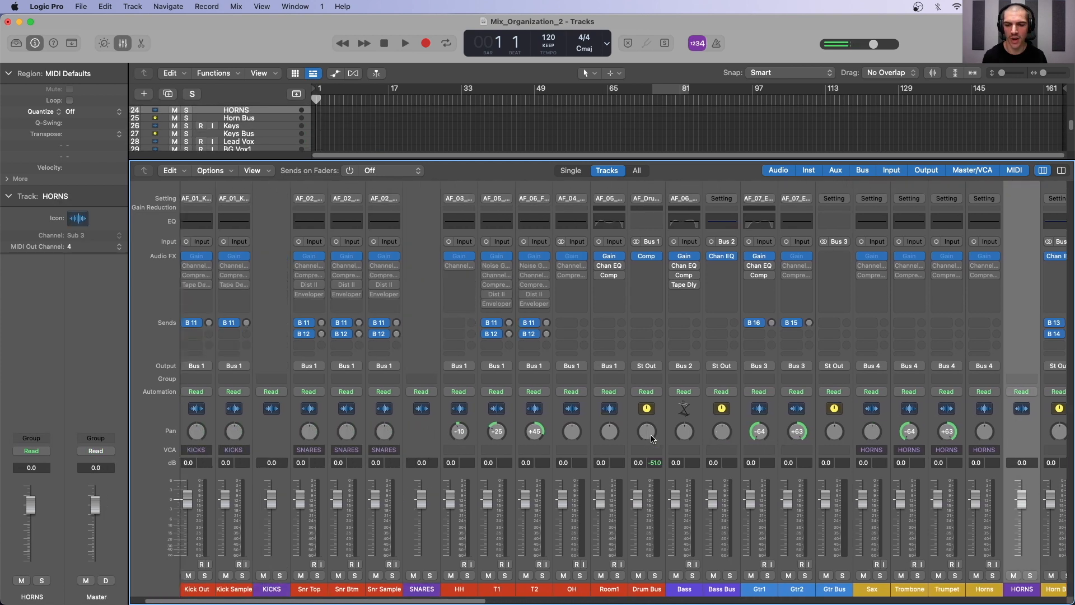
pyautogui.click(456, 438)
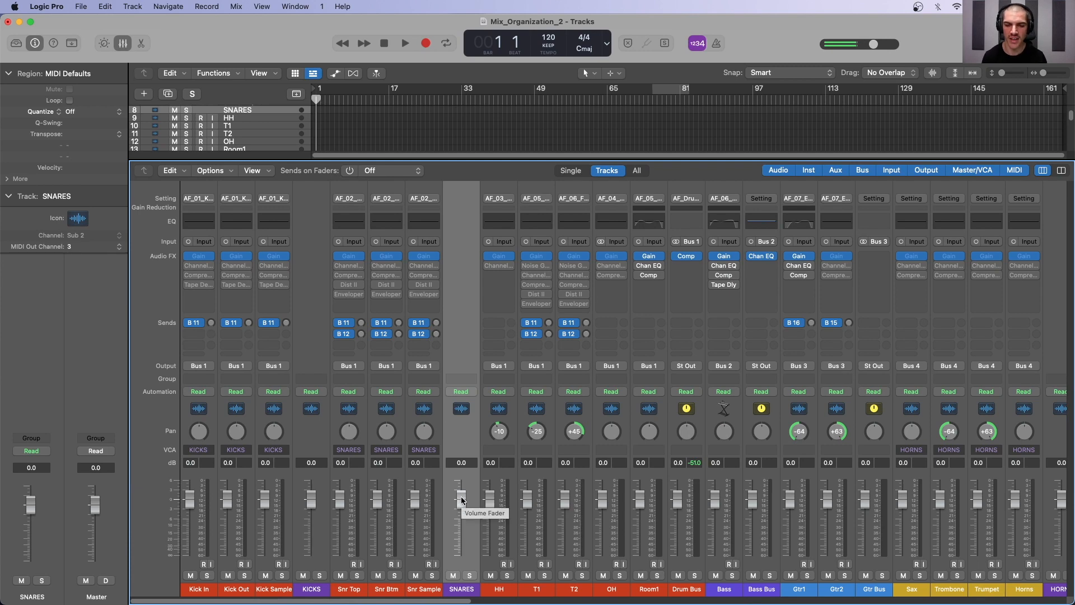
# - Select the Snr Top, Snr Btm and Snr Sample channels and set the SNARES VCA fader to 0.1 dB
pyautogui.press('Left')
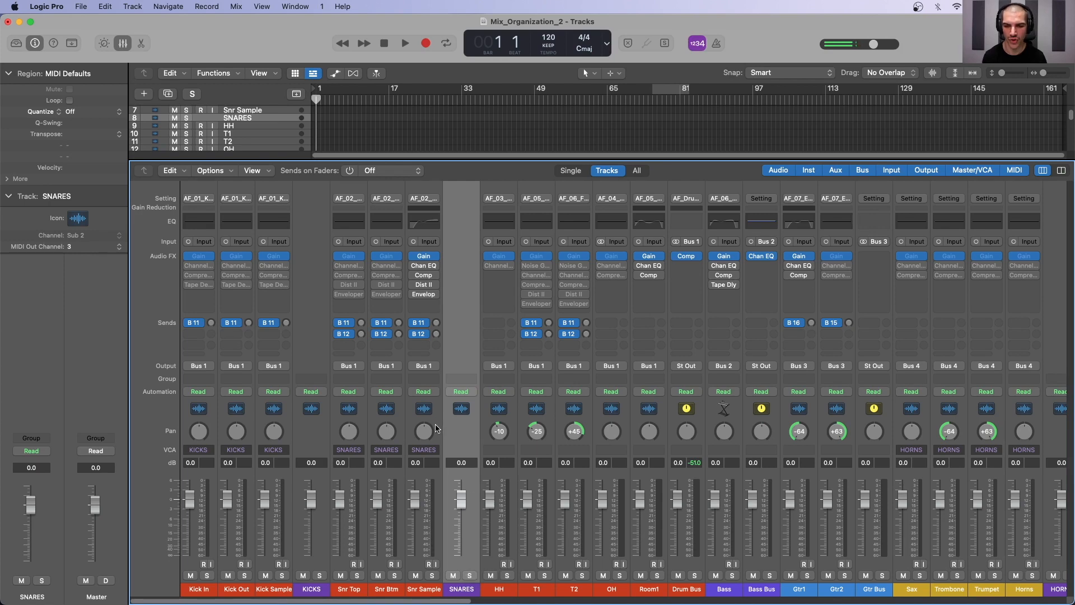
pyautogui.moveTo(437, 425); pyautogui.dragTo(362, 420)
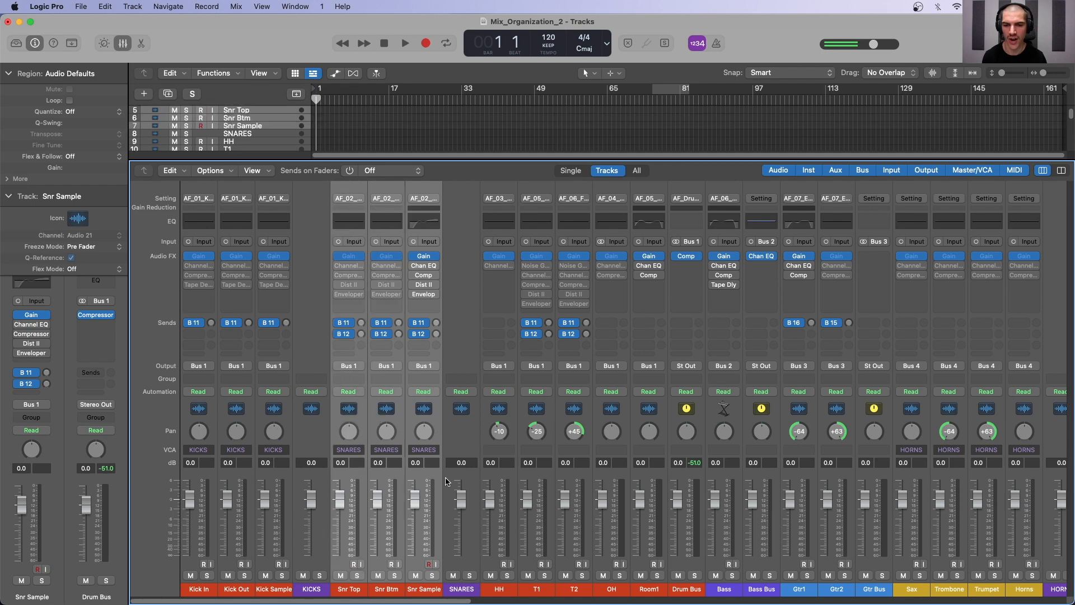
pyautogui.moveTo(461, 498)
pyautogui.mouseDown()
pyautogui.moveTo(461, 529)
pyautogui.moveTo(459, 503)
pyautogui.mouseUp()
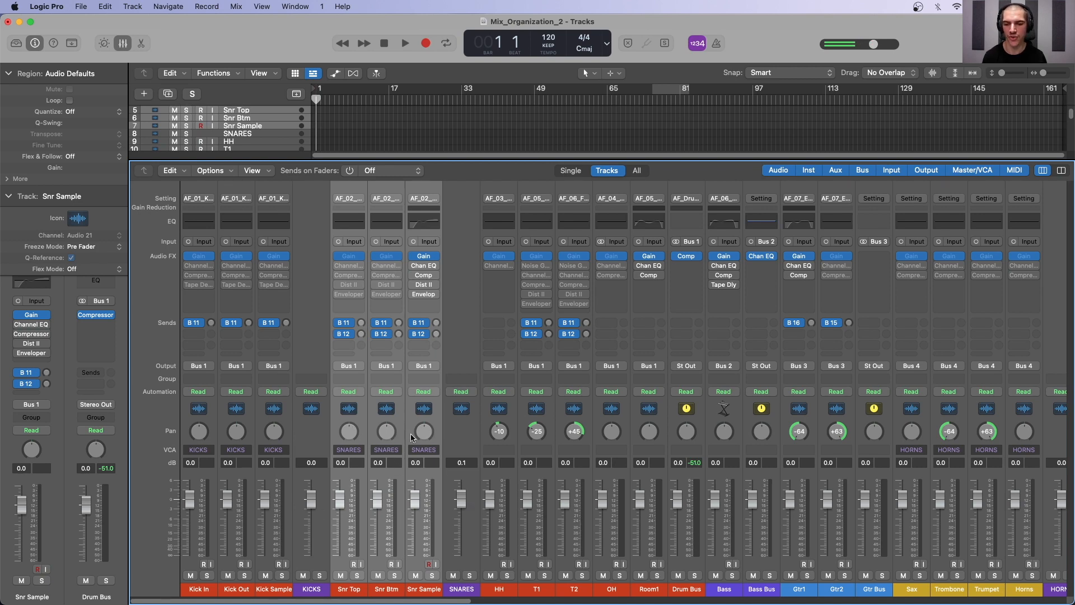
# - Examine the KICKS, HORNS and BG VOX VCA channels along with the BG Vox1 through BG Vox3 channels
pyautogui.click(305, 444)
pyautogui.hscroll(8, 489, 423)
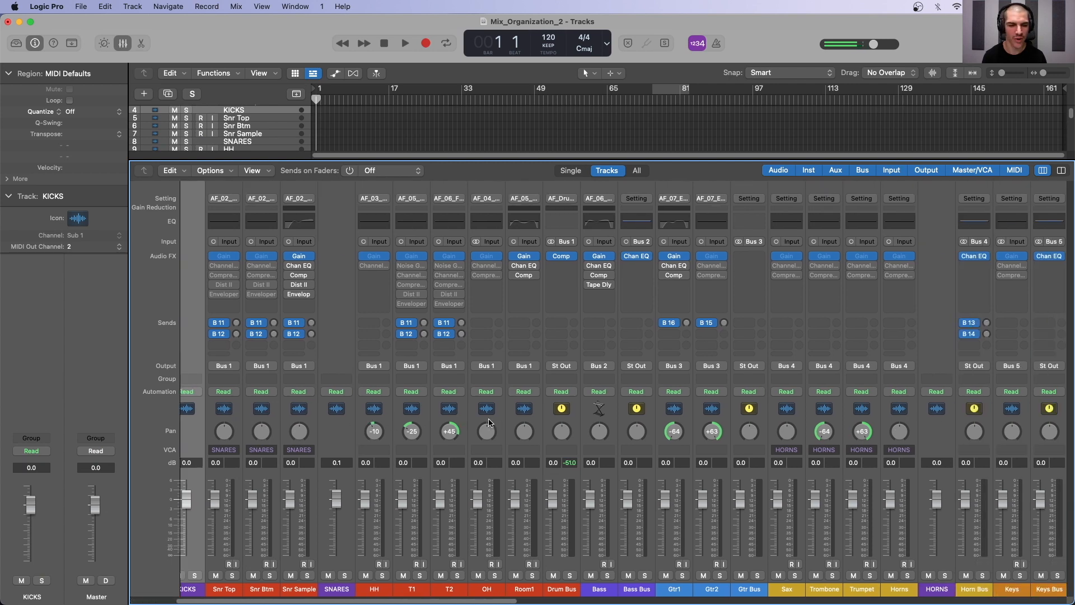
pyautogui.hscroll(2, 489, 423)
pyautogui.click(752, 432)
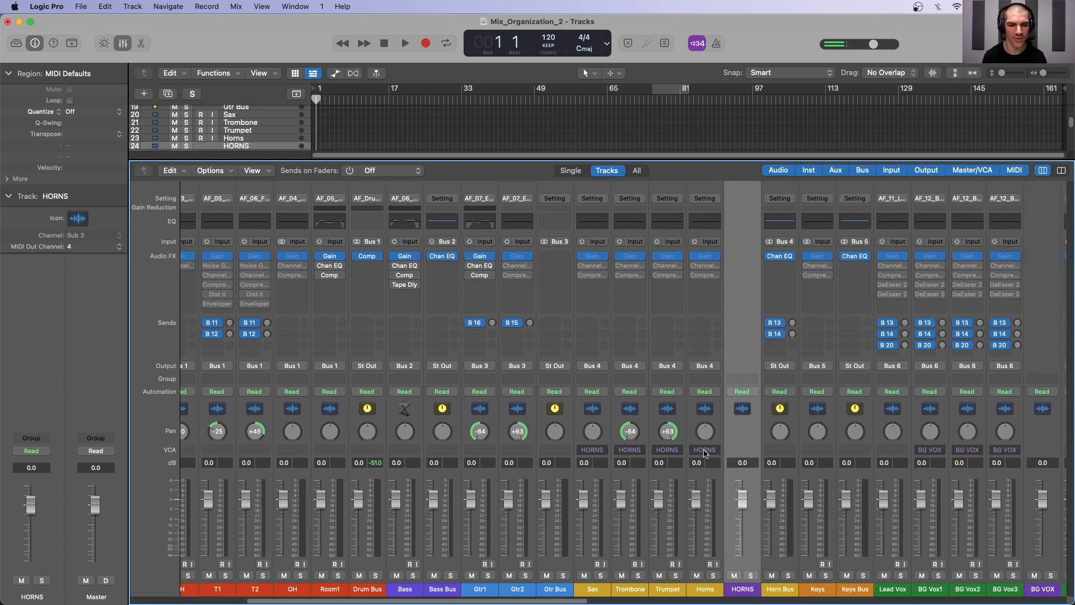
pyautogui.hscroll(5, 770, 441)
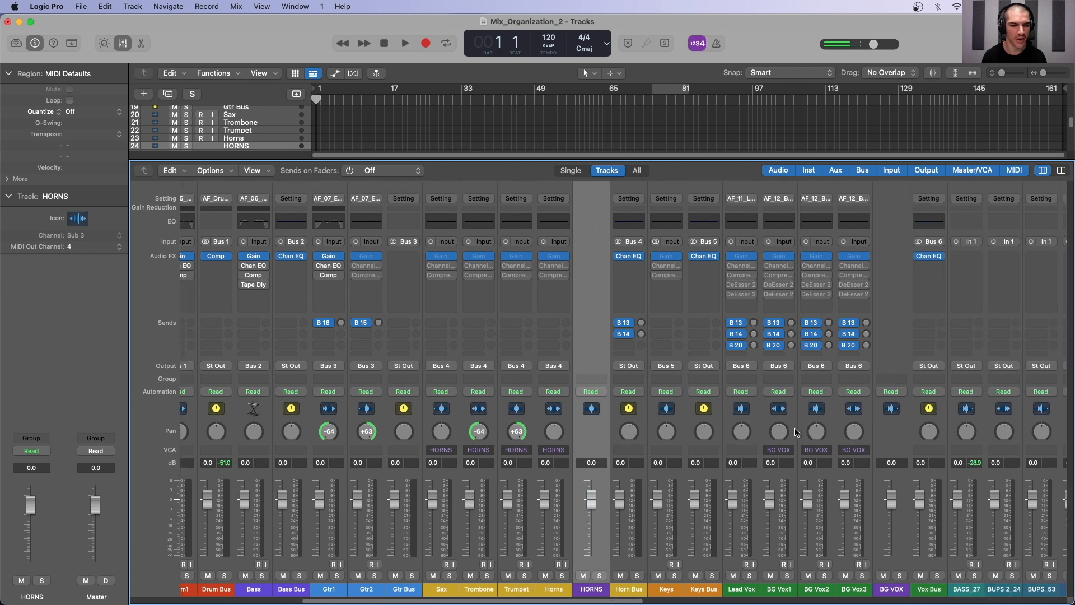
pyautogui.click(792, 429)
pyautogui.keyDown('shift'); pyautogui.click(868, 428); pyautogui.keyUp('shift')
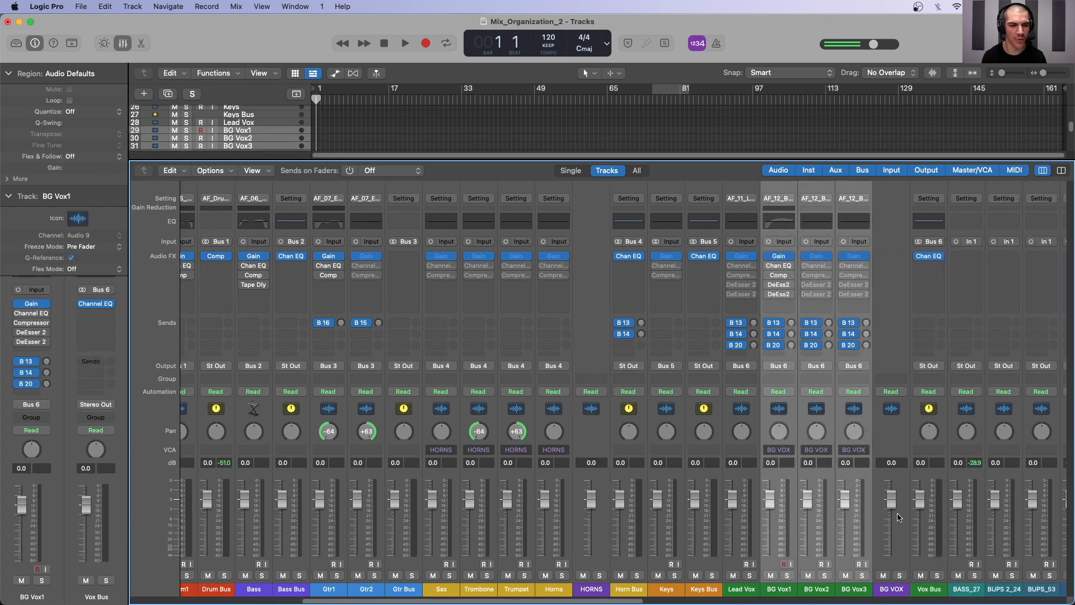
pyautogui.click(897, 447)
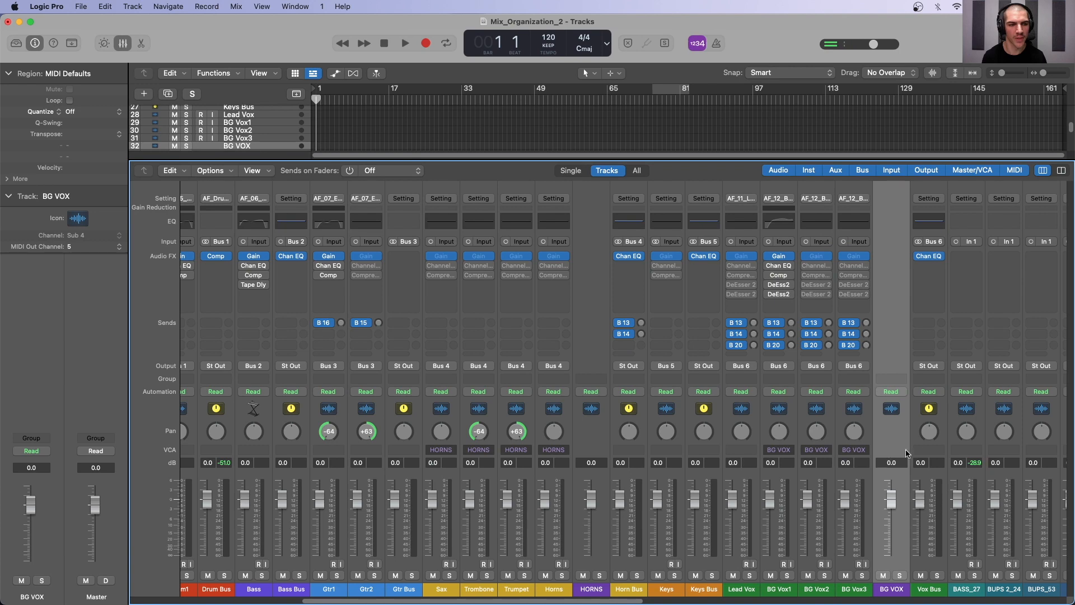
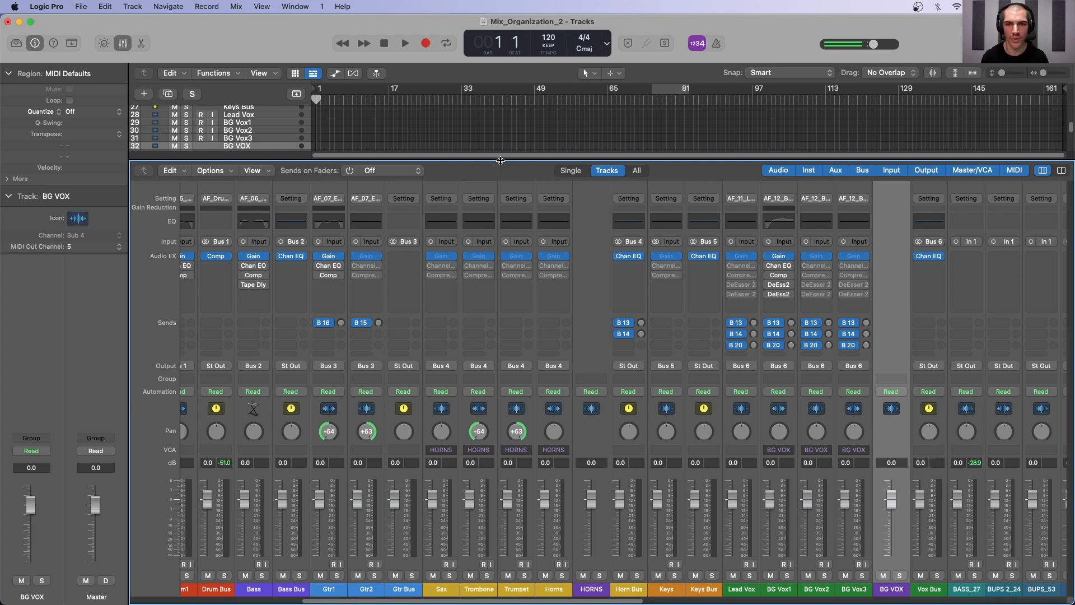
# - Shrink the mixer and move BASS_27 to the Bass track, BUPS 2_24 to BG Vox1 and BUPS_53 to BG Vox2
pyautogui.moveTo(503, 163); pyautogui.dragTo(496, 544)
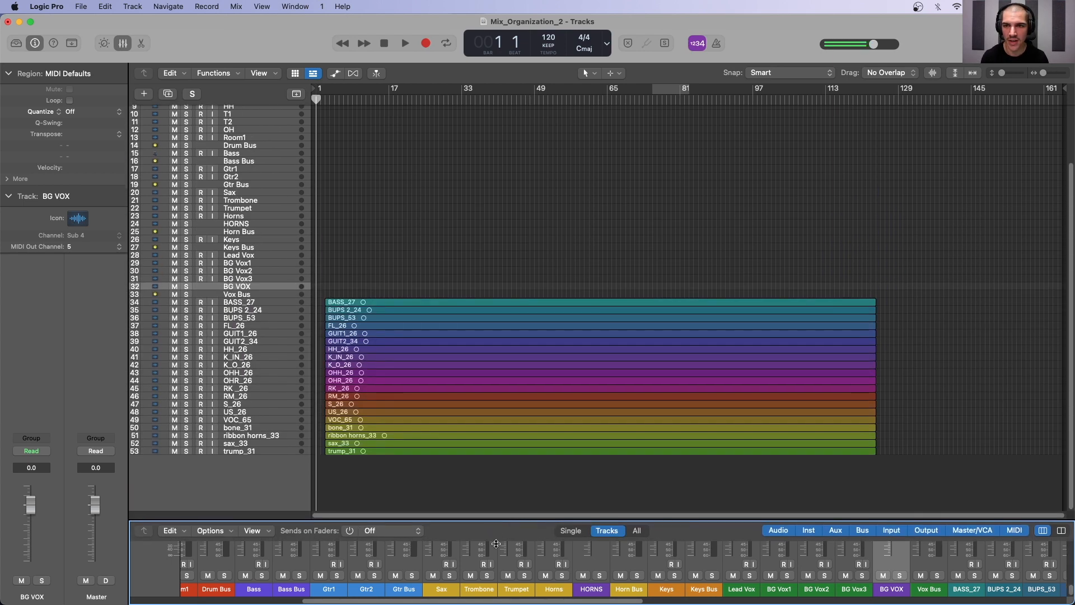
pyautogui.click(417, 281)
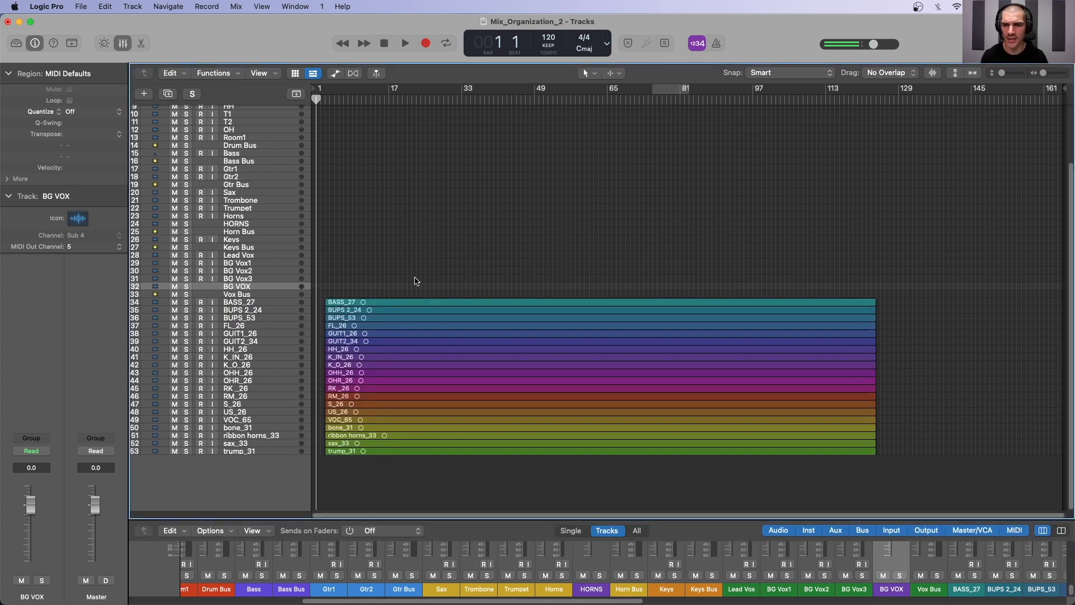
pyautogui.click(383, 303)
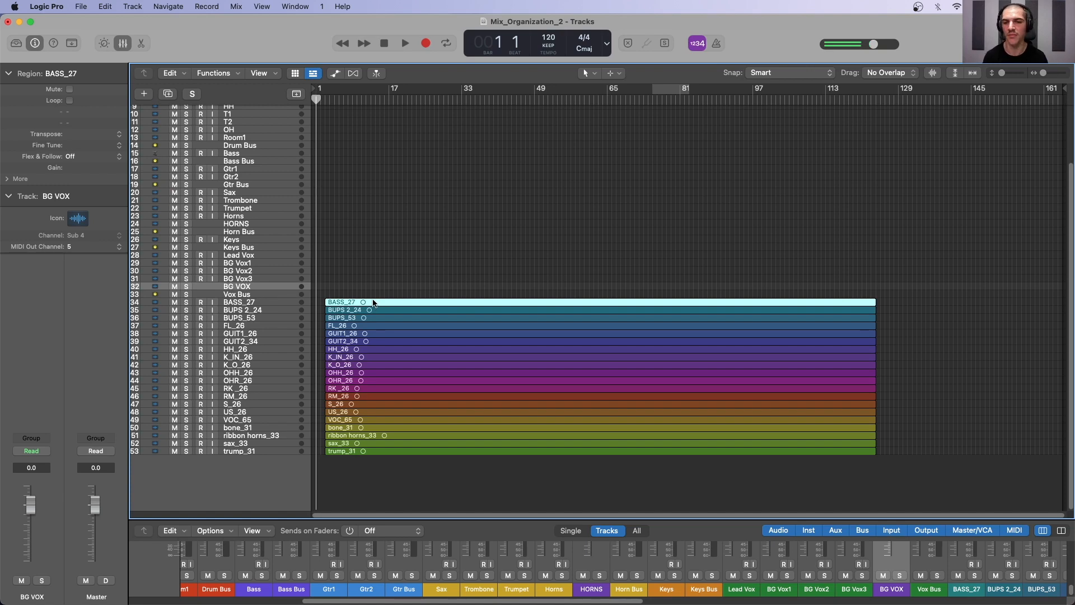
pyautogui.scroll(1, 374, 305)
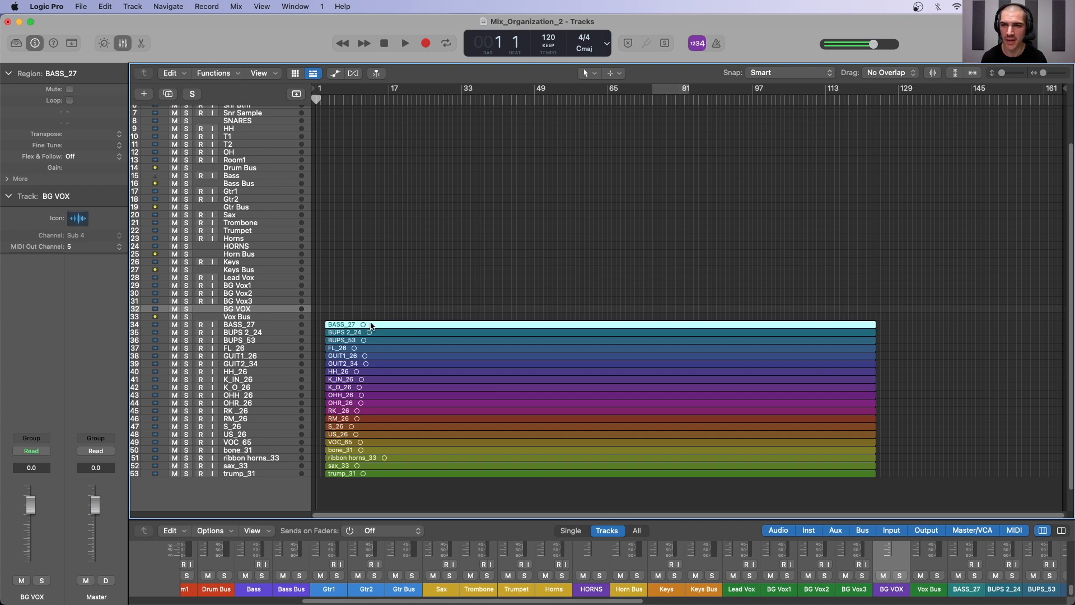
pyautogui.moveTo(372, 325); pyautogui.dragTo(387, 294)
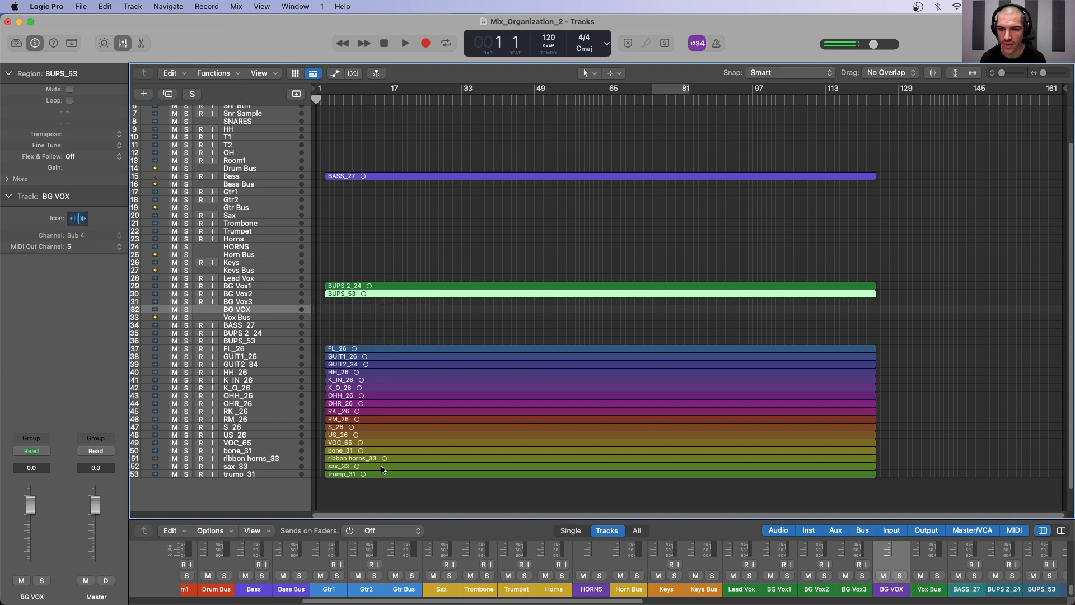
# - Move the VOC_65 region to the Lead Vox track and the FL_26 region to the T2 track
pyautogui.click(364, 443)
pyautogui.moveTo(381, 445); pyautogui.dragTo(383, 280)
pyautogui.moveTo(383, 348); pyautogui.dragTo(382, 147)
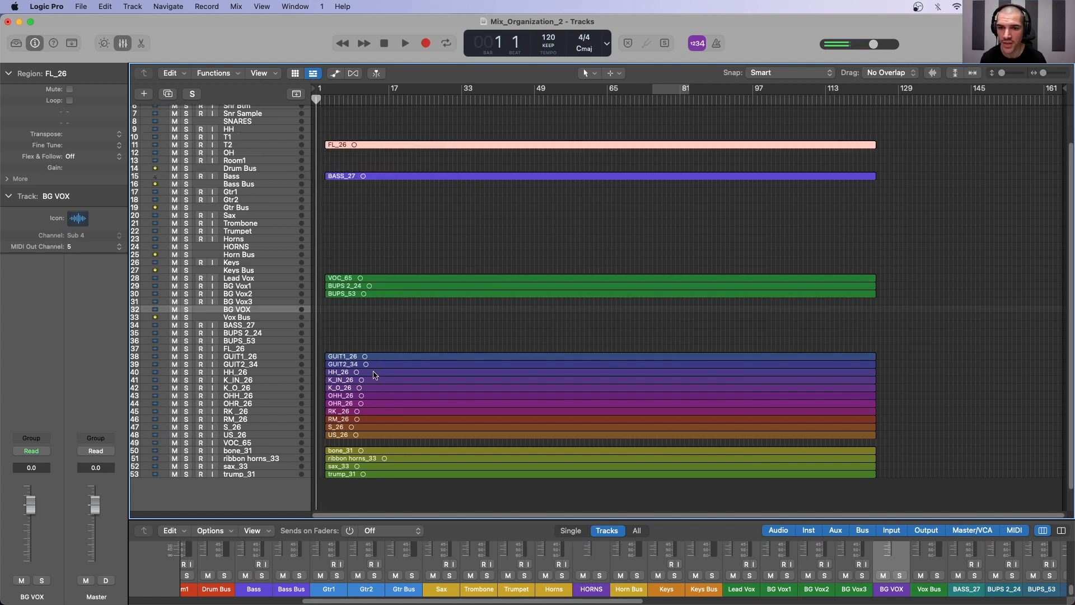
# - Move the GUIT1_26 and GUIT2_34 regions together onto the Gtr1 and Gtr2 tracks
pyautogui.click(379, 360)
pyautogui.keyDown('shift'); pyautogui.click(378, 363); pyautogui.keyUp('shift')
pyautogui.moveTo(380, 359); pyautogui.dragTo(380, 196)
# - Move the HH_26 region to the HH track and the K_IN_26 and K_O_26 regions to Kick In and Kick Out
pyautogui.click(381, 373)
pyautogui.moveTo(378, 287); pyautogui.dragTo(377, 130)
pyautogui.click(375, 381)
pyautogui.keyDown('shift'); pyautogui.click(374, 387); pyautogui.keyUp('shift')
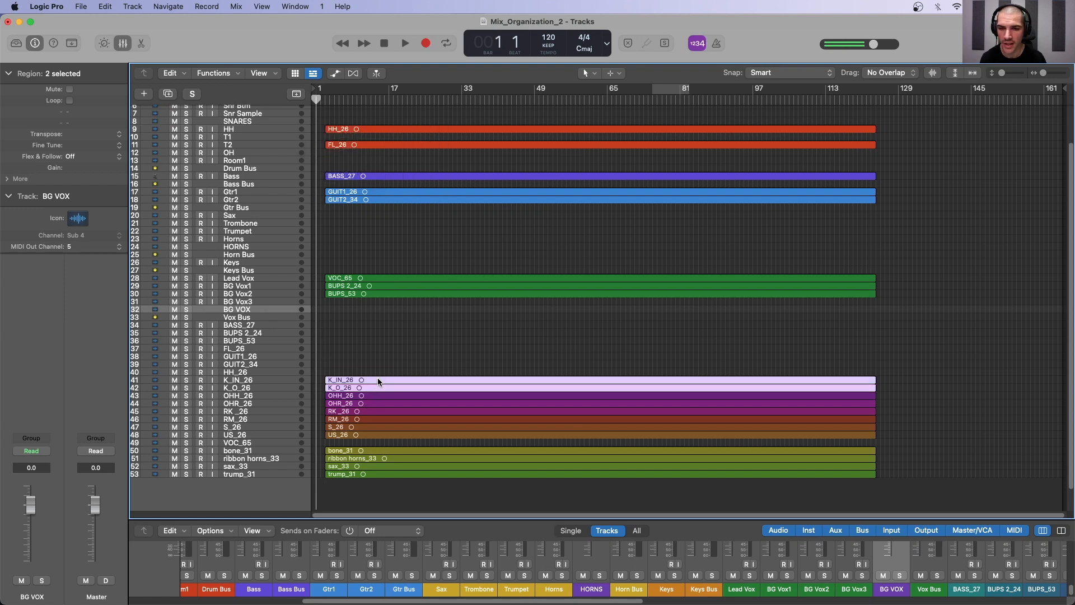
pyautogui.moveTo(378, 381); pyautogui.dragTo(376, 114)
# - Enlarge the mixer and pan the OHH_26 channel to -64 and the OHR_26 channel to +63
pyautogui.click(370, 438)
pyautogui.keyDown('shift'); pyautogui.click(369, 447); pyautogui.keyUp('shift')
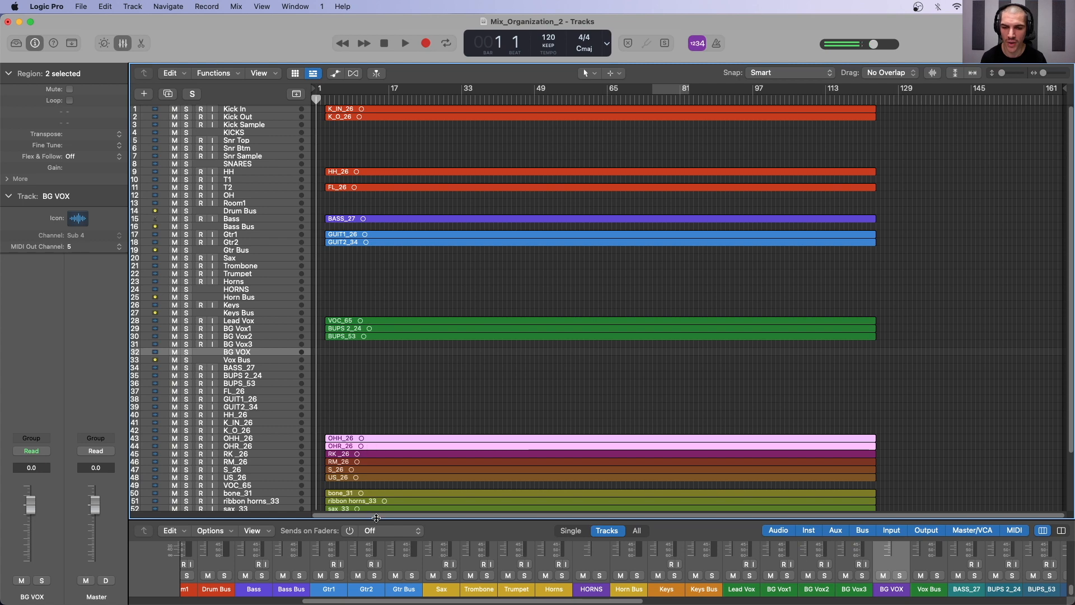
pyautogui.moveTo(375, 518); pyautogui.dragTo(376, 282)
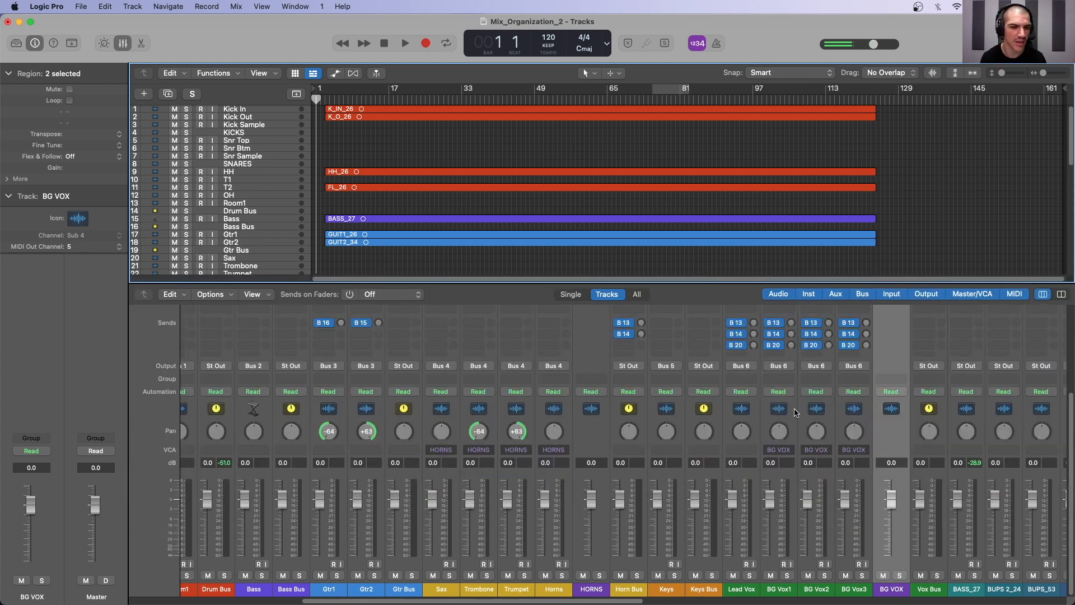
pyautogui.hscroll(10, 802, 442)
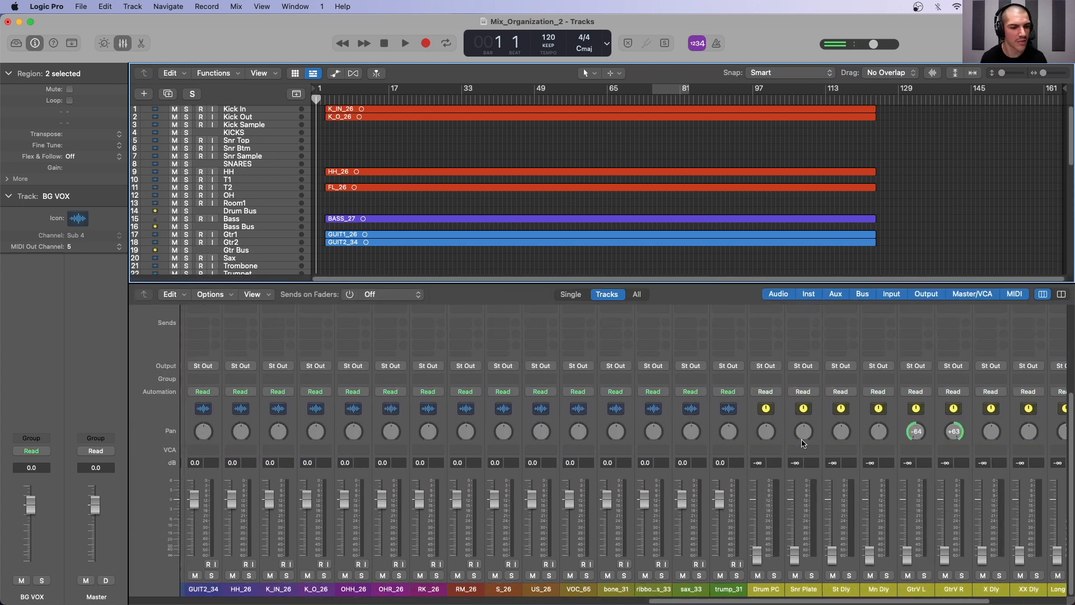
pyautogui.hscroll(-3, 728, 451)
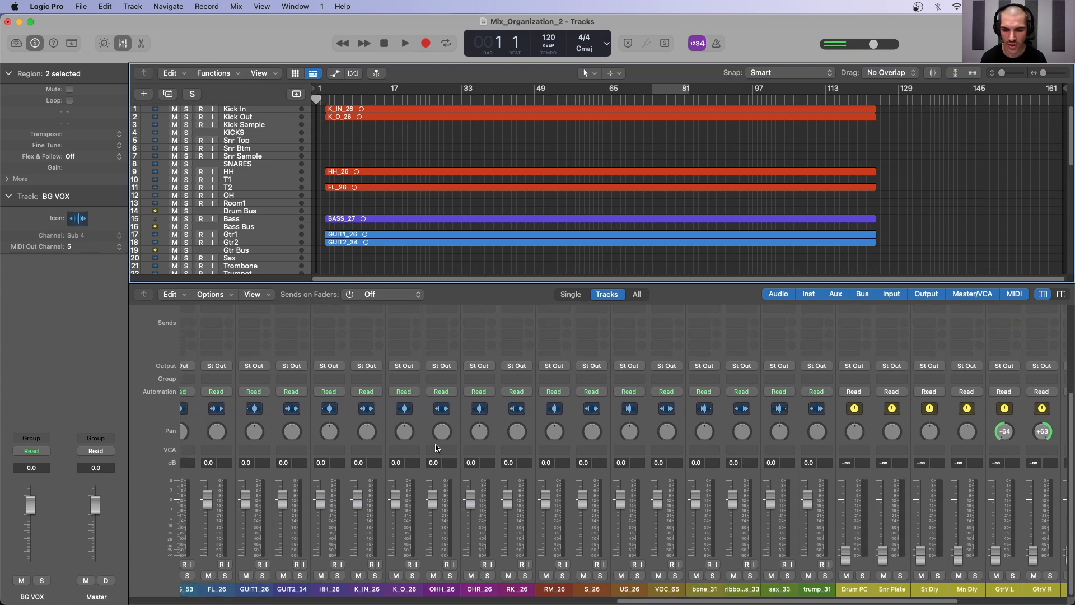
pyautogui.click(437, 448)
pyautogui.moveTo(441, 432); pyautogui.dragTo(480, 419)
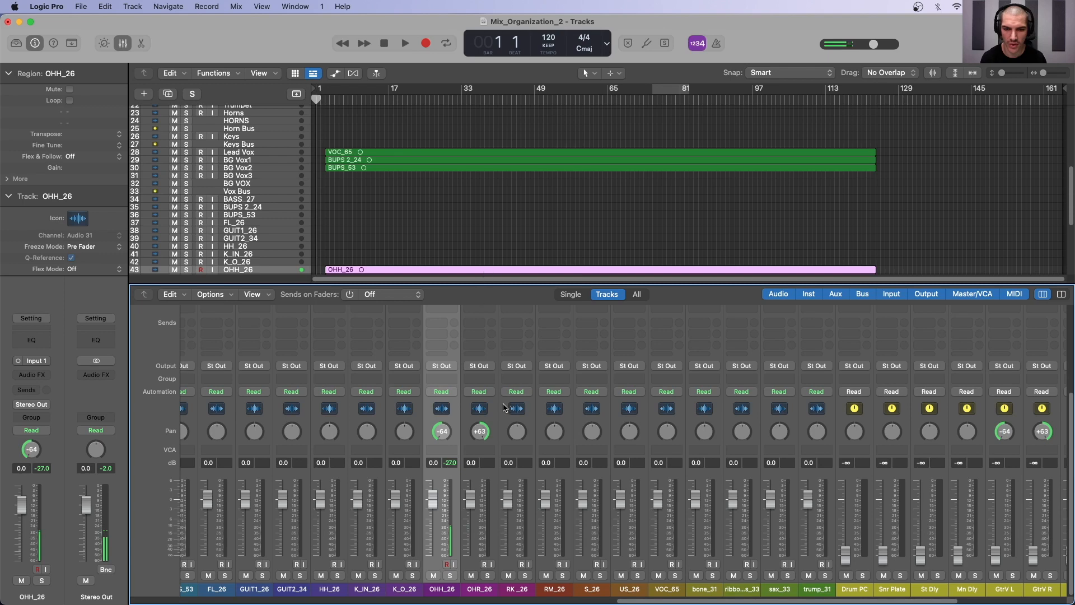
# - Join the OHH_26 and OHR_26 overhead regions into a single stereo mixdown
pyautogui.keyDown('shift'); pyautogui.click(495, 415); pyautogui.keyUp('shift')
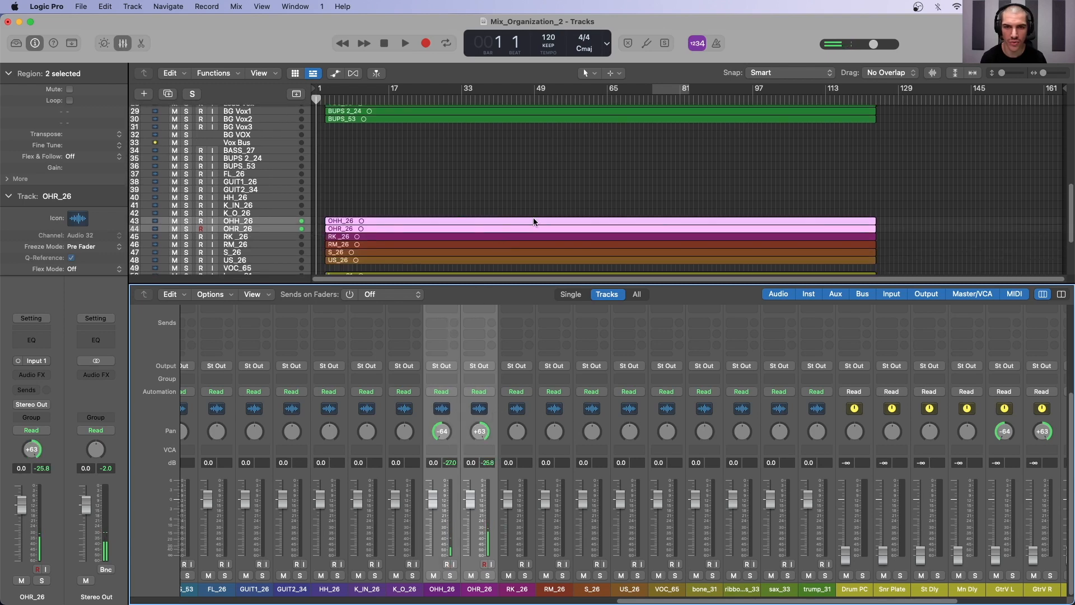
pyautogui.press('super+j')
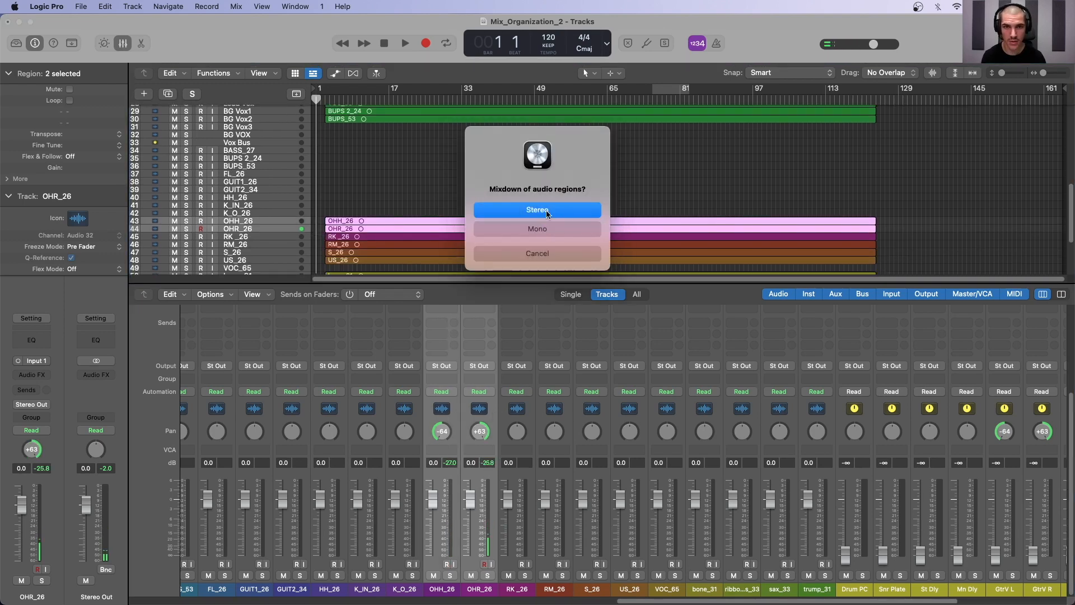
pyautogui.click(550, 208)
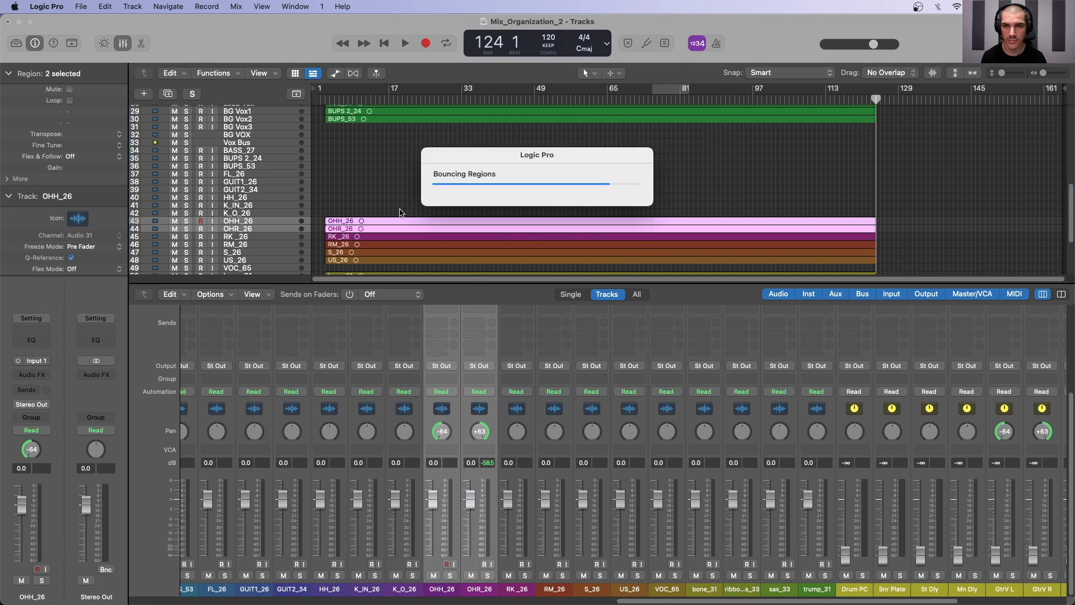
# - Move the joined OHH_26 region to the OH track and check that channel's input format and inserts
pyautogui.moveTo(374, 220); pyautogui.dragTo(377, 192)
pyautogui.scroll(10, 378, 174)
pyautogui.click(274, 194)
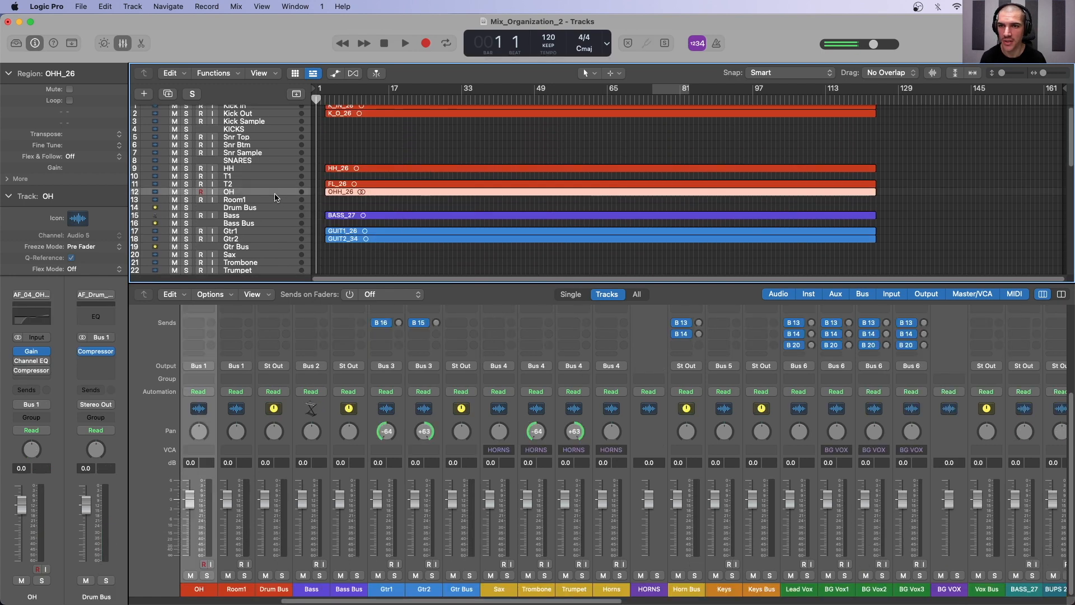
pyautogui.scroll(5, 257, 442)
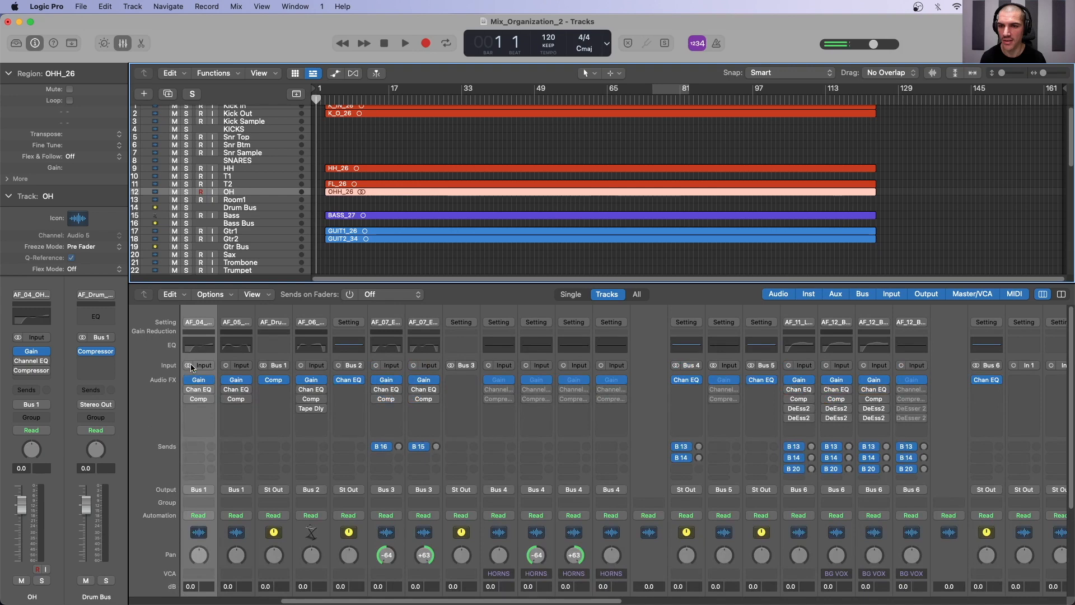
# - Shrink the mixer and move RK_26 to T1, RM_26 to Room1, and S_26 and US_26 to Snr Top and Snr Btm
pyautogui.scroll(-8, 474, 157)
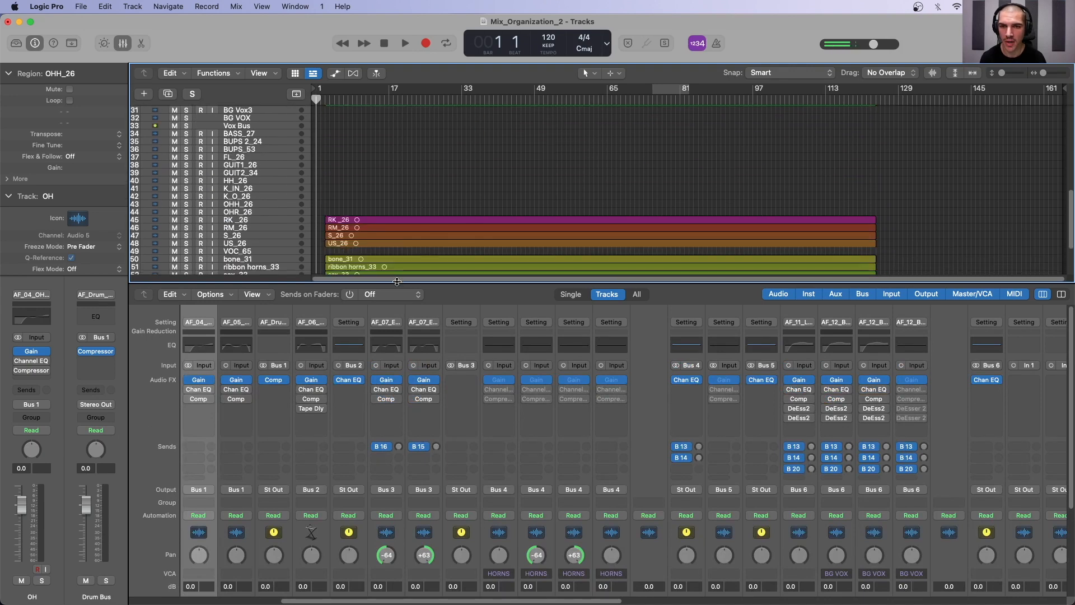
pyautogui.moveTo(390, 282); pyautogui.dragTo(401, 540)
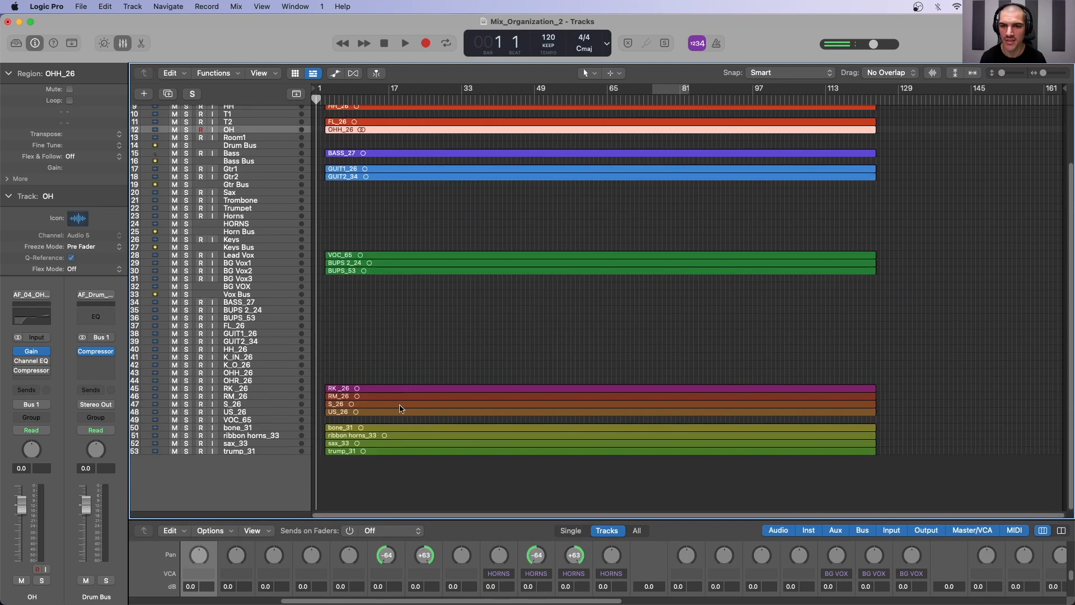
pyautogui.click(395, 389)
pyautogui.scroll(3, 396, 387)
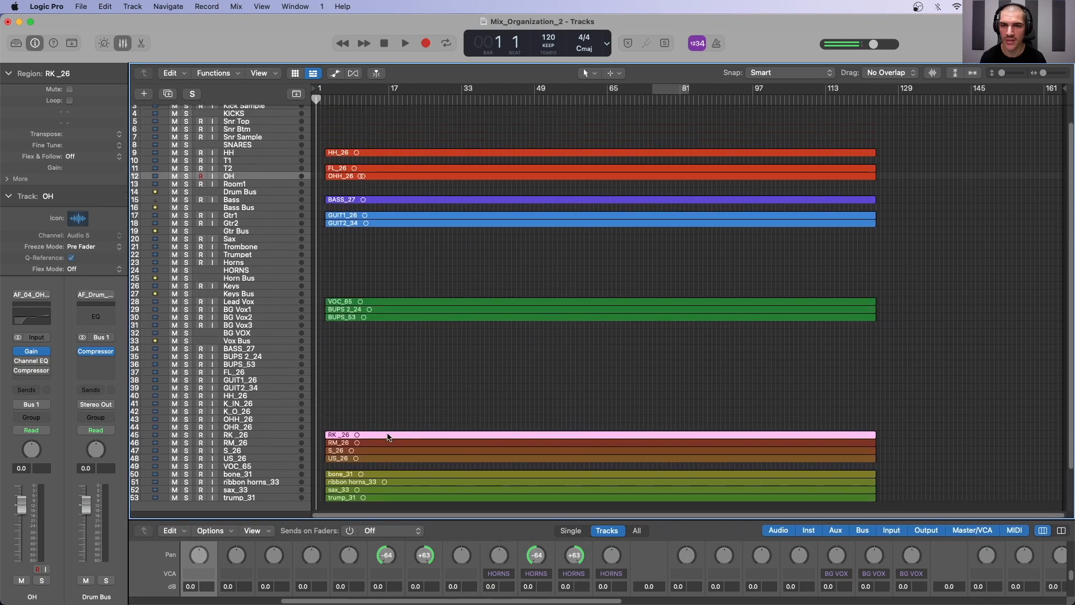
pyautogui.moveTo(389, 437); pyautogui.dragTo(386, 182)
pyautogui.moveTo(389, 440); pyautogui.dragTo(376, 125)
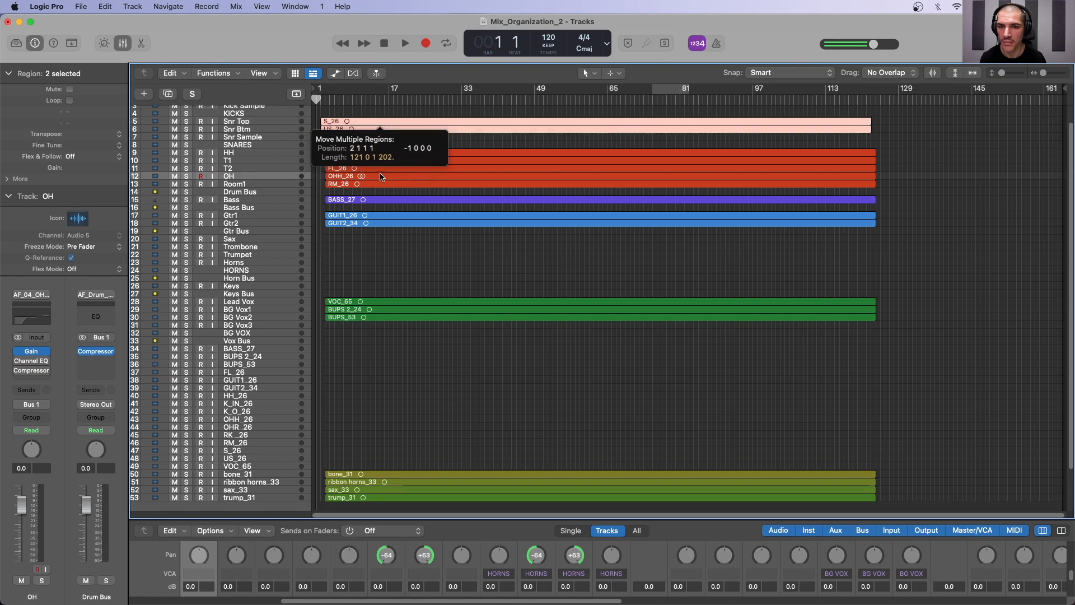
# - Move sax_33 to the Sax track, bone_31 to Trombone, trump_31 to Trumpet and ribbon horns_33 to Horns
pyautogui.moveTo(392, 491); pyautogui.dragTo(392, 241)
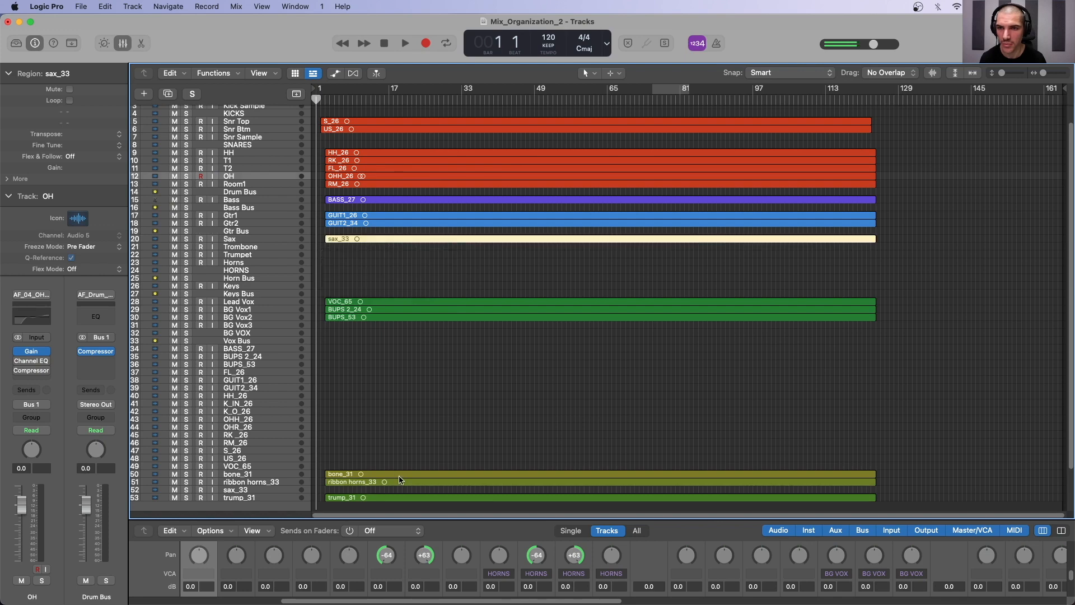
pyautogui.moveTo(401, 477); pyautogui.dragTo(392, 247)
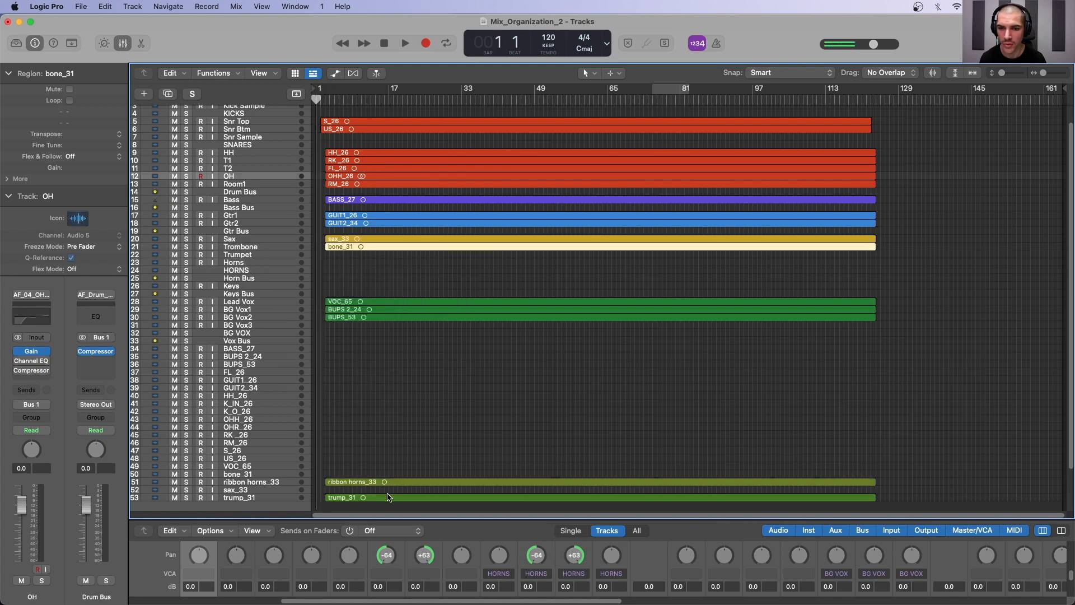
pyautogui.moveTo(389, 498); pyautogui.dragTo(389, 257)
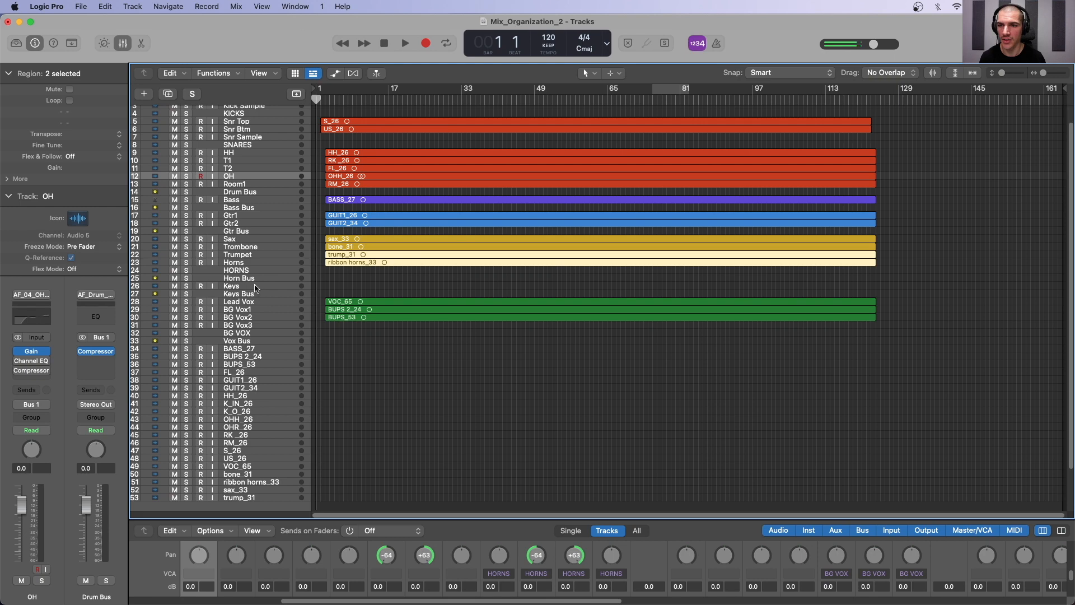
# - Delete all the emptied import tracks from BASS_27 through trump_31
pyautogui.click(255, 286)
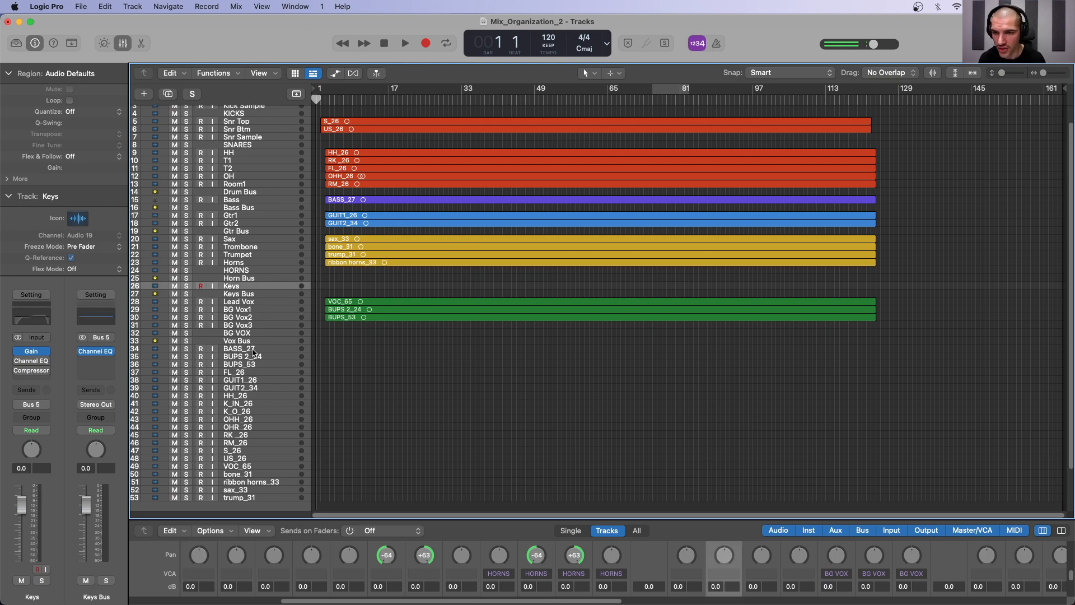
pyautogui.click(254, 351)
pyautogui.keyDown('shift'); pyautogui.click(254, 498); pyautogui.keyUp('shift')
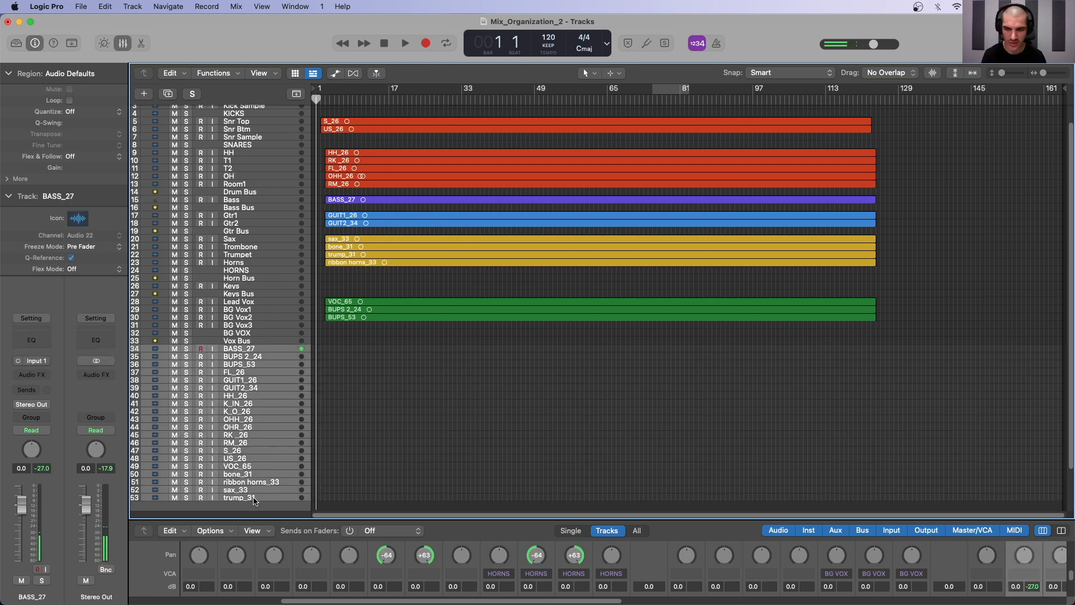
pyautogui.press('super+BackSpace')
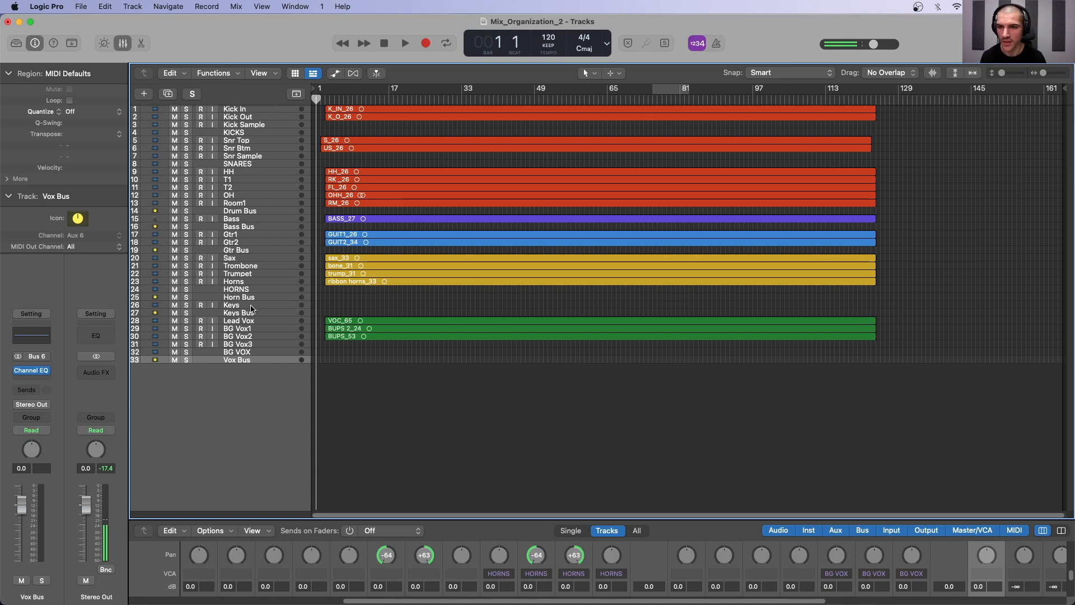
# - Delete the unused Keys, Keys Bus and BG Vox3 tracks
pyautogui.click(251, 306)
pyautogui.keyDown('shift'); pyautogui.click(252, 313); pyautogui.keyUp('shift')
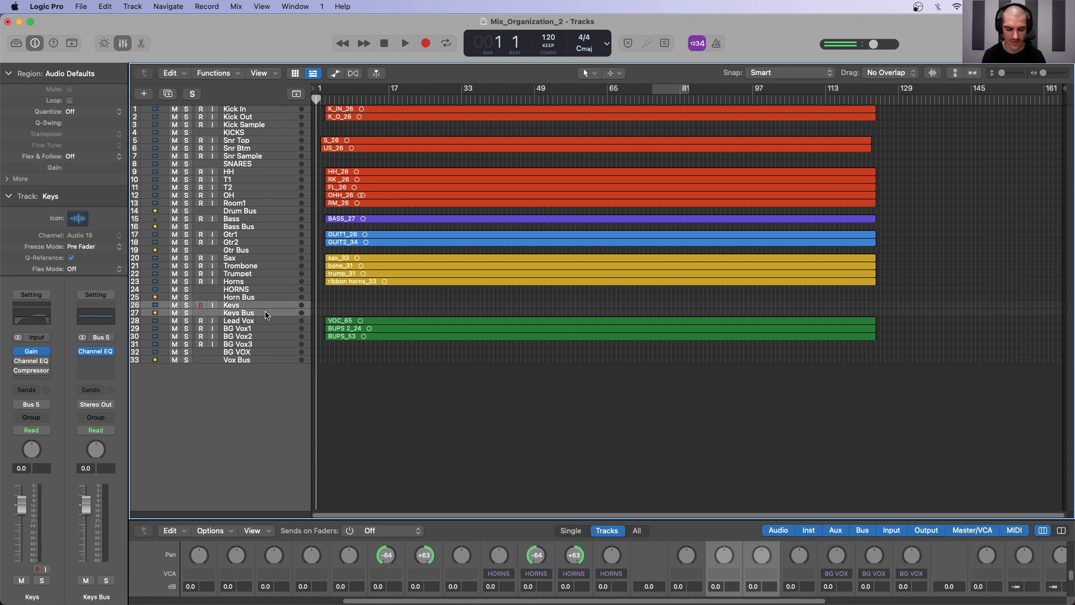
pyautogui.press('super+BackSpace')
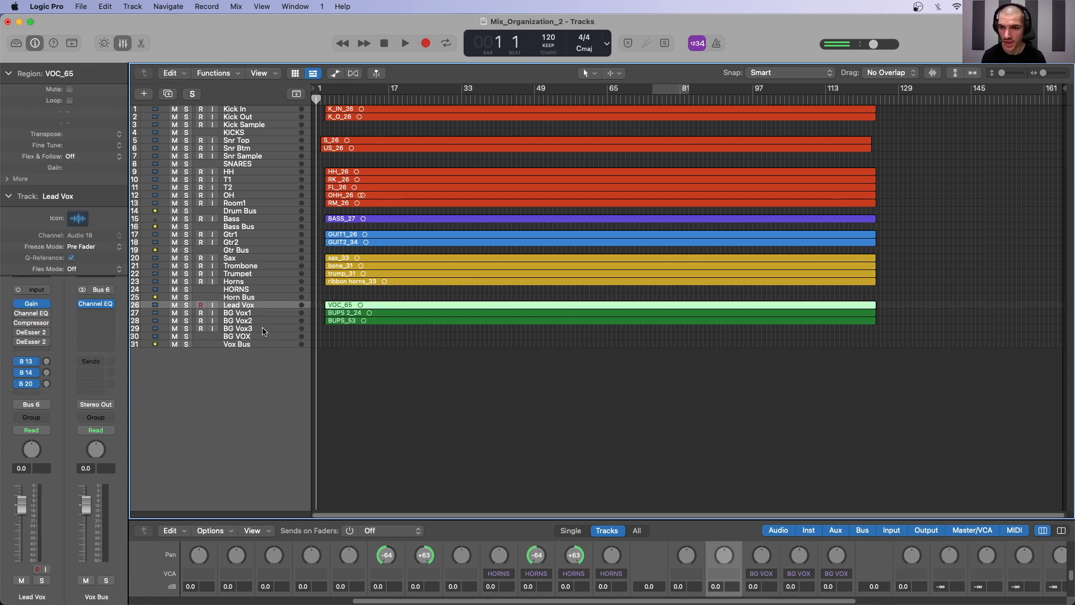
pyautogui.click(263, 330)
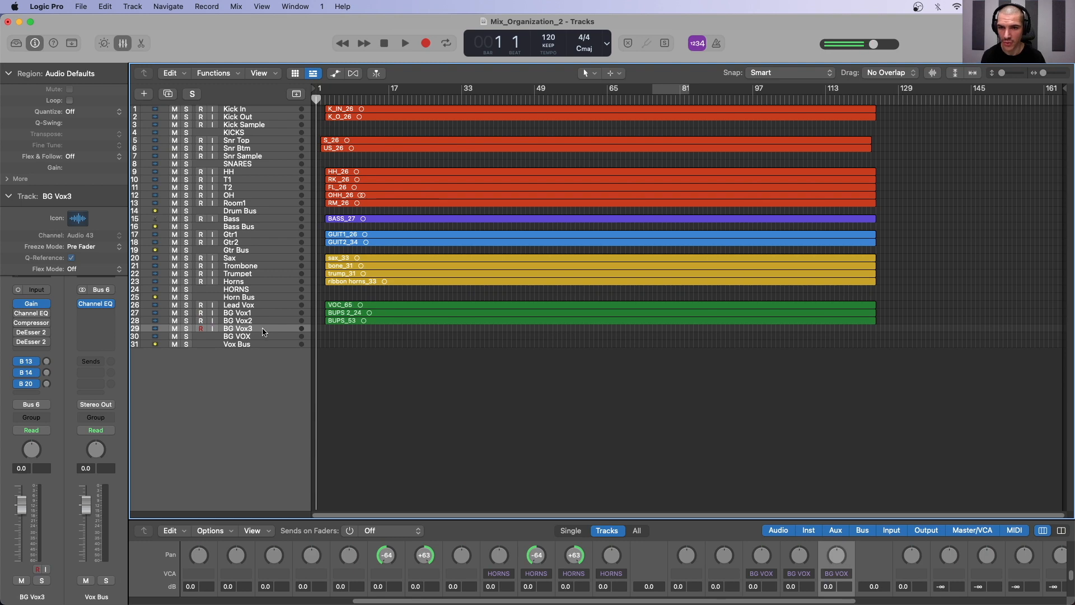
pyautogui.press('super+BackSpace')
# - Shift the S_26 and US_26 regions one bar forward to align with the other drums, and select the Kick Sample and Snr Sample tracks
pyautogui.moveTo(333, 138); pyautogui.dragTo(337, 142)
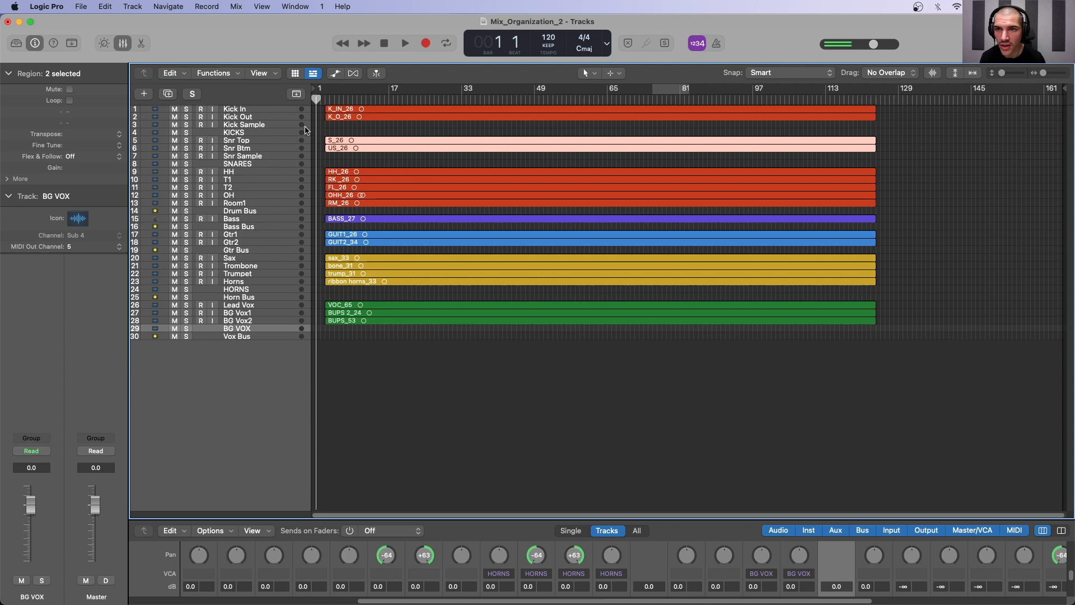
pyautogui.click(267, 126)
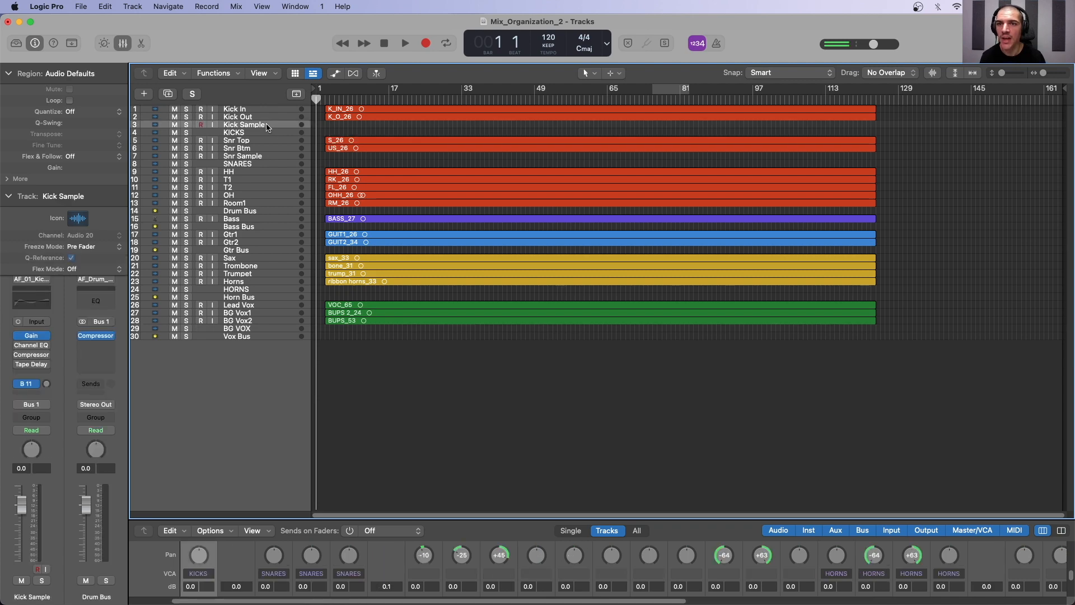
pyautogui.click(261, 158)
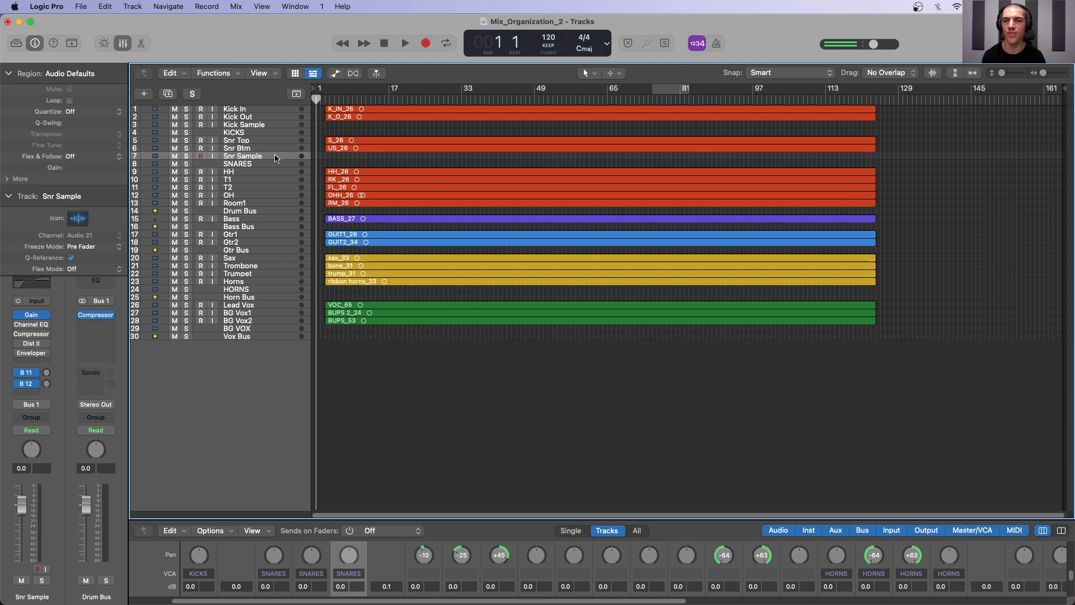
pyautogui.press('super+Down')
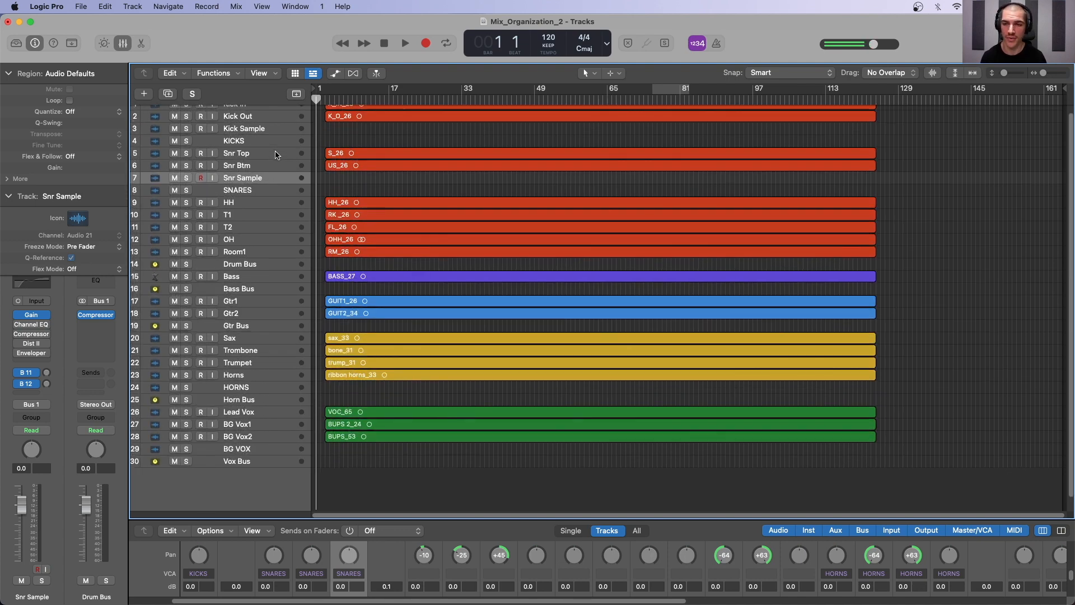
pyautogui.scroll(1, 250, 144)
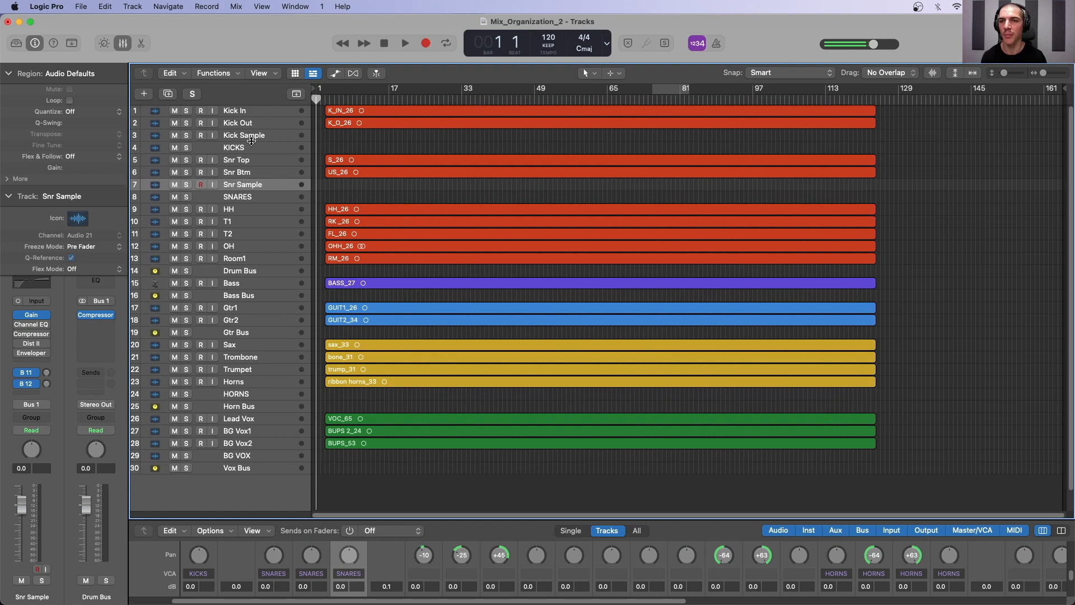
pyautogui.keyDown('super'); pyautogui.click(253, 139); pyautogui.keyUp('super')
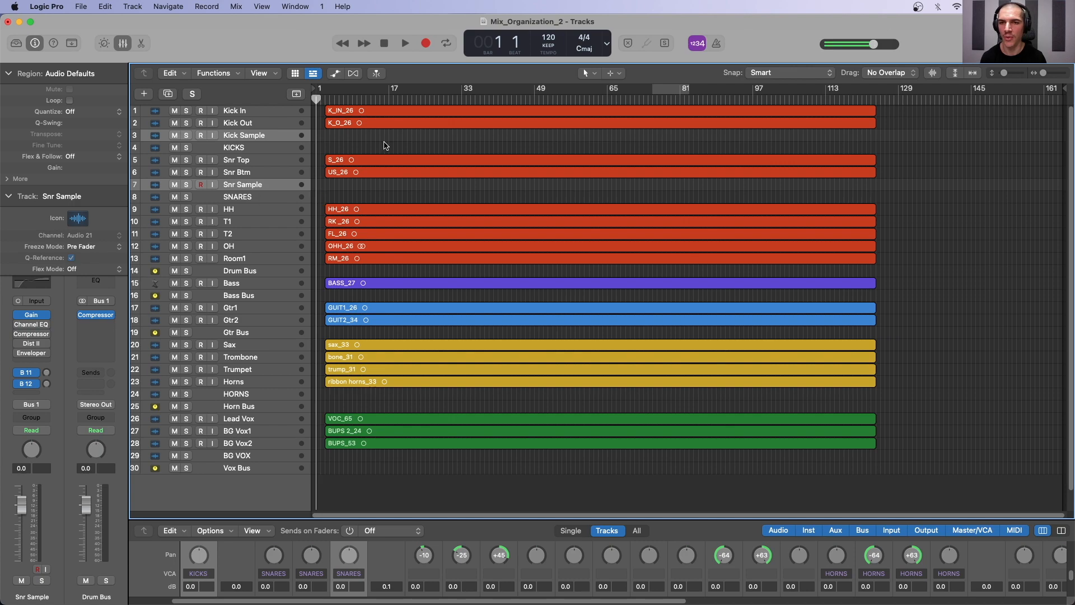
# - Examine the snare waveforms in Snr Top and Snr Btm closely at the hit on bar 17, beat 2
pyautogui.click(387, 100)
pyautogui.press('super+Down')
pyautogui.press('super+Down')
pyautogui.press('super+Down')
pyautogui.press('super+Down')
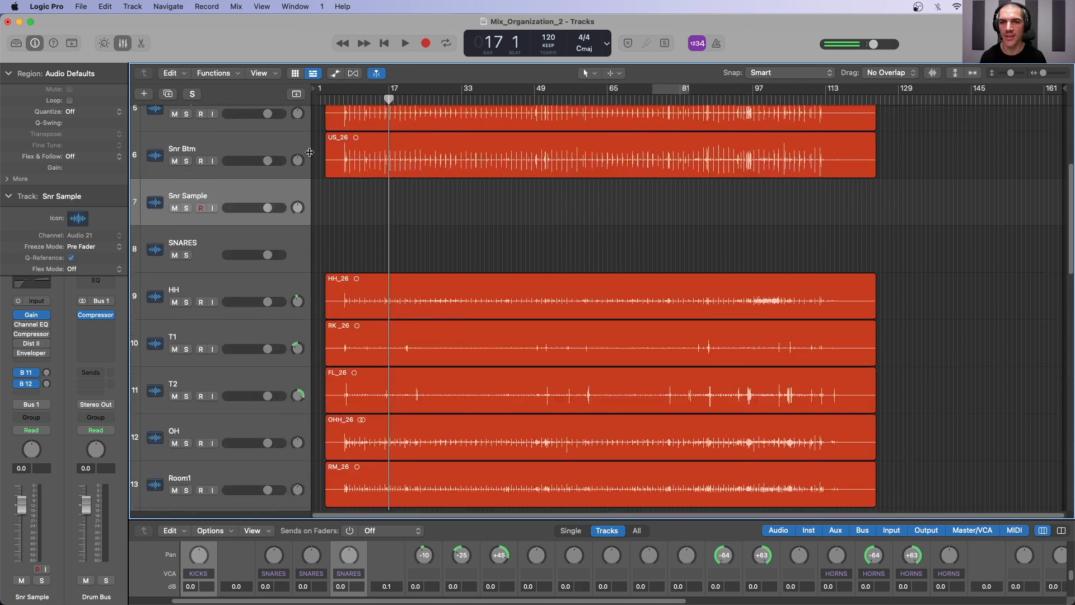
pyautogui.click(409, 137)
pyautogui.press('super+Right')
pyautogui.press('super+Right')
pyautogui.press('super+Right')
pyautogui.press('super+Right')
pyautogui.press('super+Right')
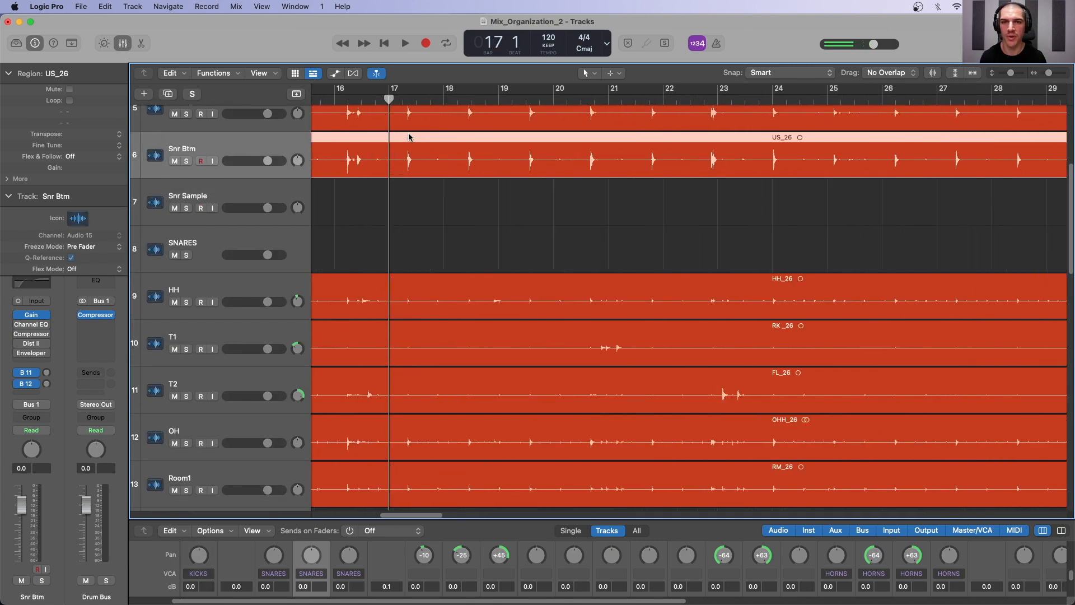
pyautogui.press('super+Right')
pyautogui.click(667, 99)
pyautogui.press('super+Right')
pyautogui.press('super+Right')
pyautogui.press('super+Right')
pyautogui.press('super+Right')
pyautogui.press('super+Right')
pyautogui.press('super+Right')
pyautogui.press('super+Right')
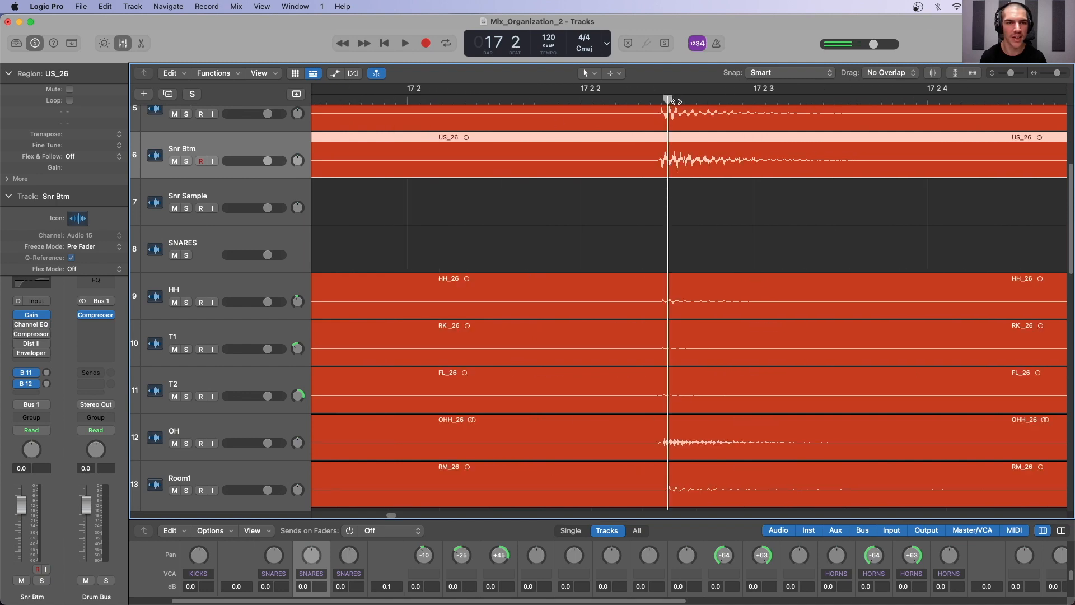
pyautogui.press('super+Left')
pyautogui.press('super+Left')
pyautogui.press('super+Left')
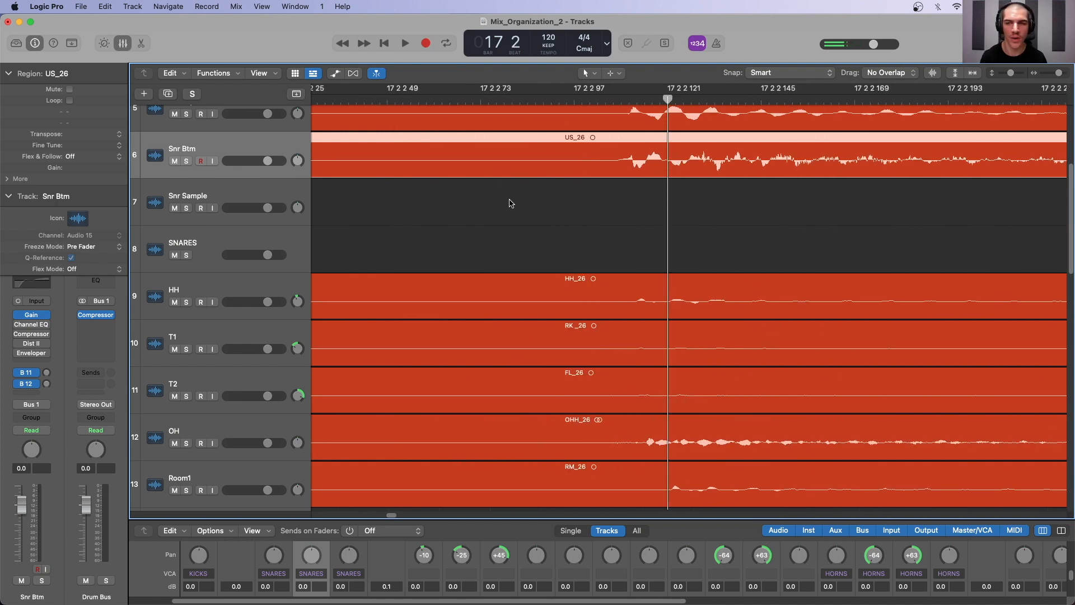
# - Enlarge the mixer to show the full channel strips and hide the inspector to widen the view
pyautogui.moveTo(318, 519); pyautogui.dragTo(317, 189)
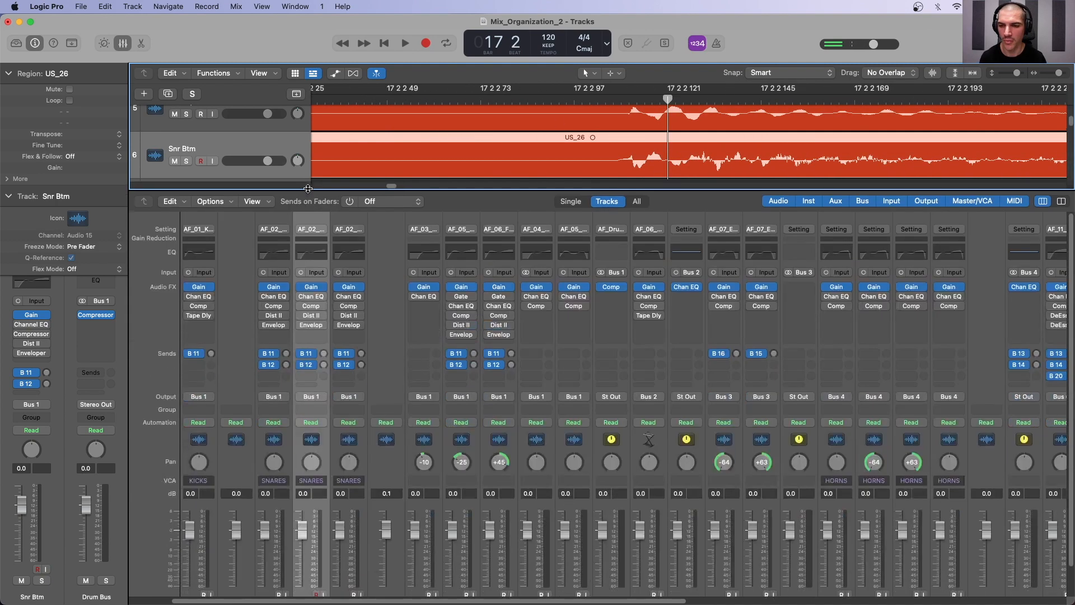
pyautogui.moveTo(128, 157); pyautogui.dragTo(37, 160)
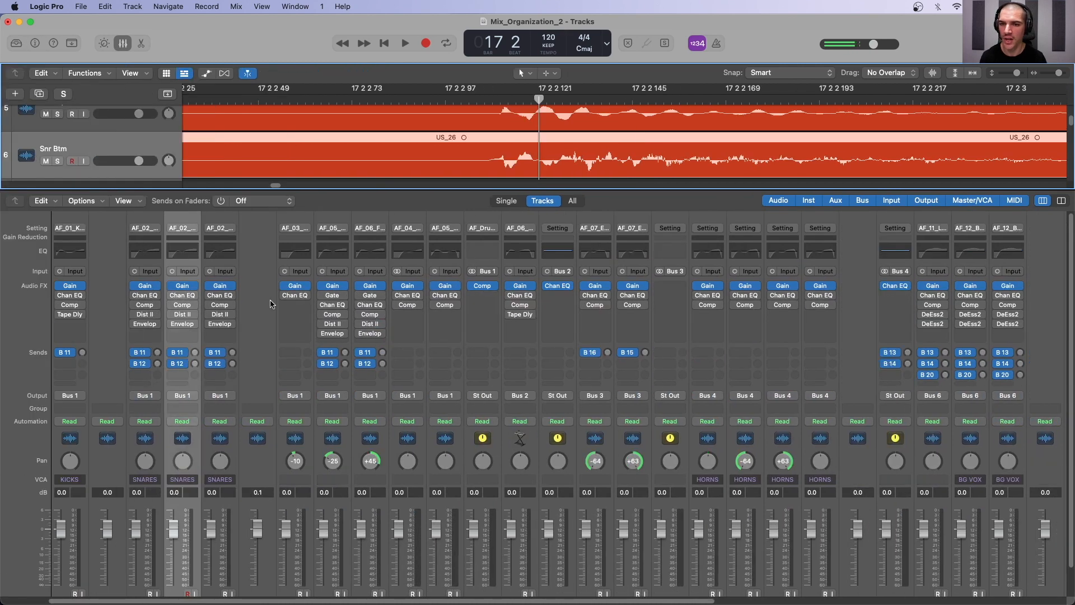
# - Invert the phase in the Gain plug-in on Snr Btm, close the plug-in and return to the full song overview
pyautogui.scroll(-1, 178, 317)
pyautogui.click(182, 282)
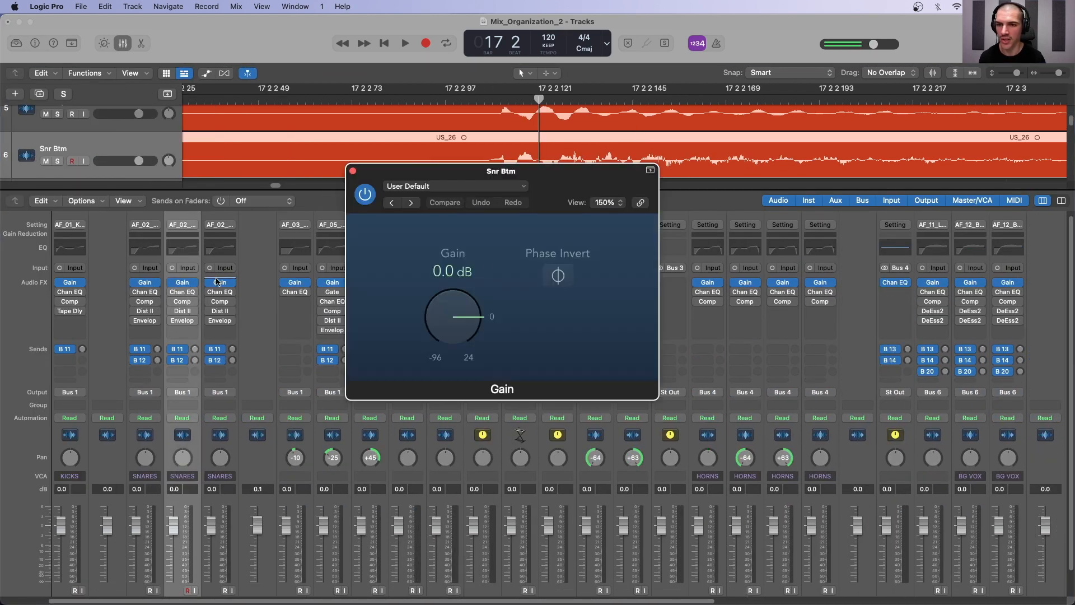
pyautogui.click(558, 277)
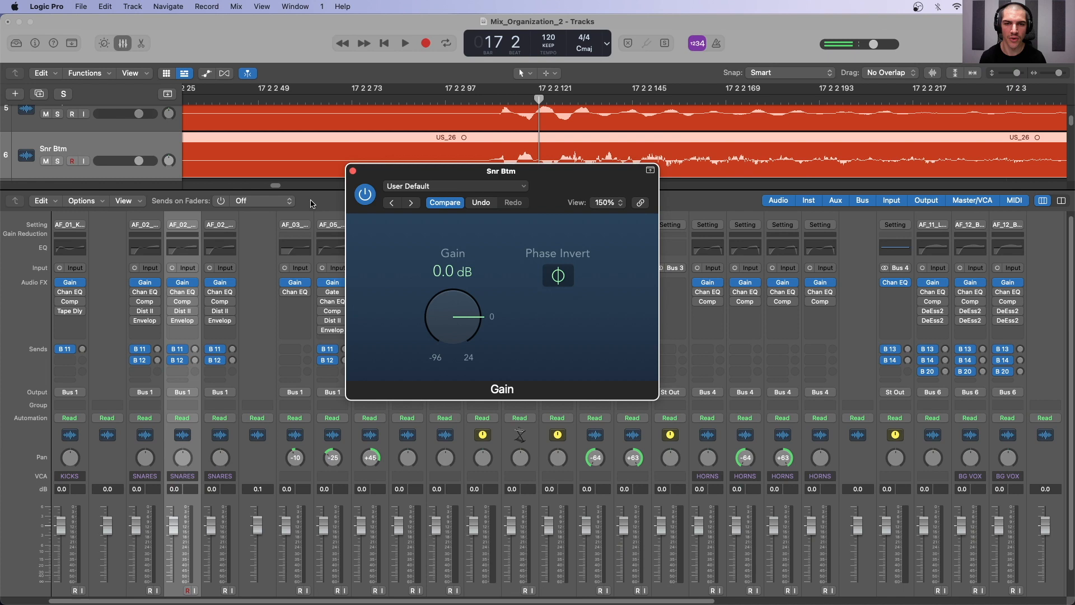
pyautogui.click(354, 171)
pyautogui.scroll(-2, 386, 160)
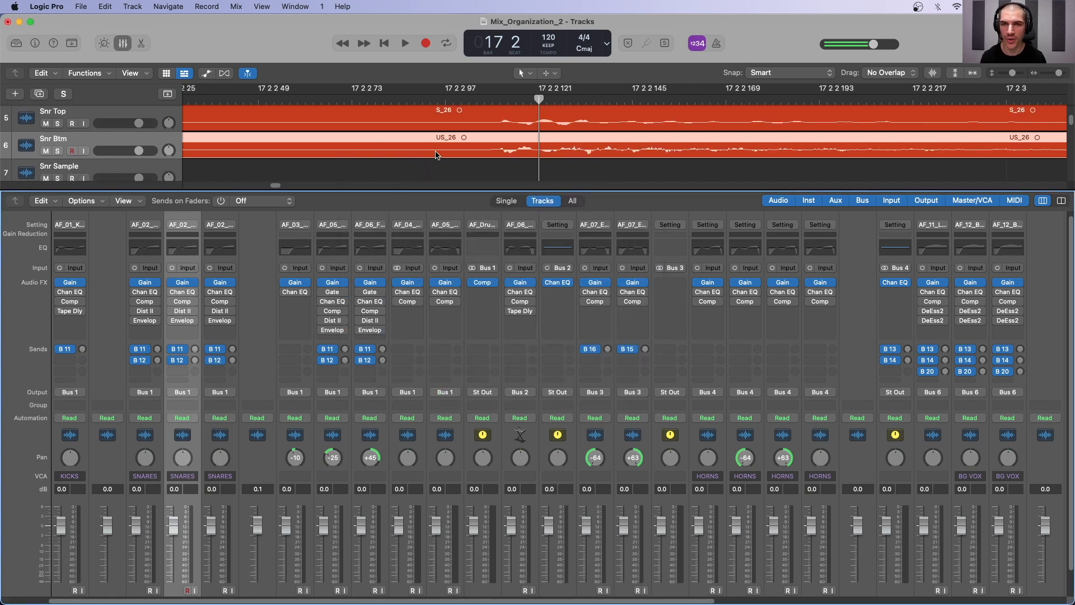
pyautogui.scroll(-10, 437, 155)
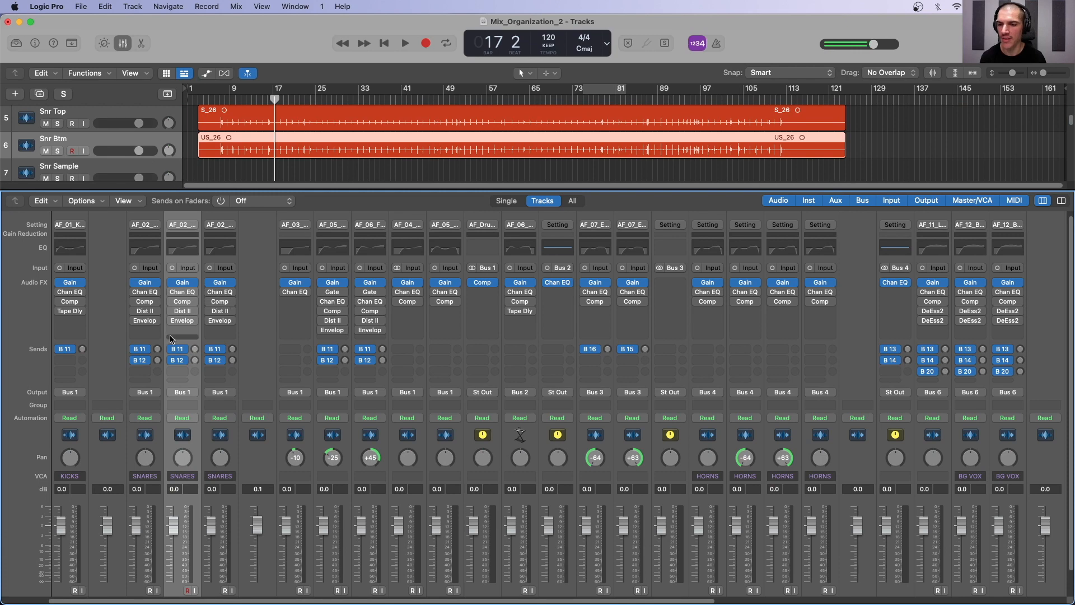
# - Select the effects return channels from Drum PC through X PC in the mixer
pyautogui.hscroll(-2, 169, 338)
pyautogui.hscroll(15, 334, 339)
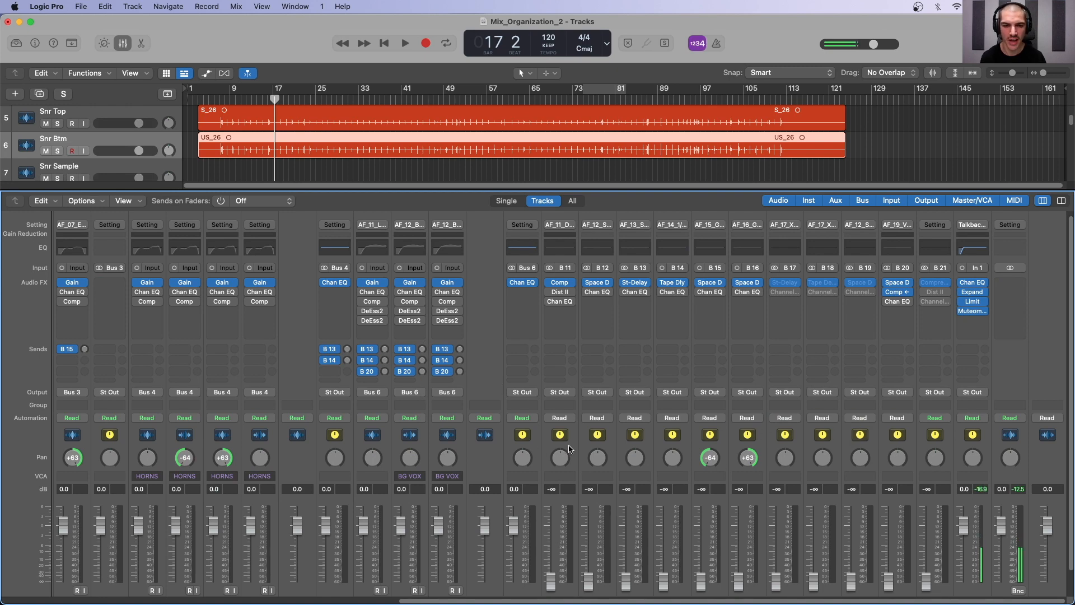
pyautogui.click(570, 450)
pyautogui.scroll(-2, 571, 448)
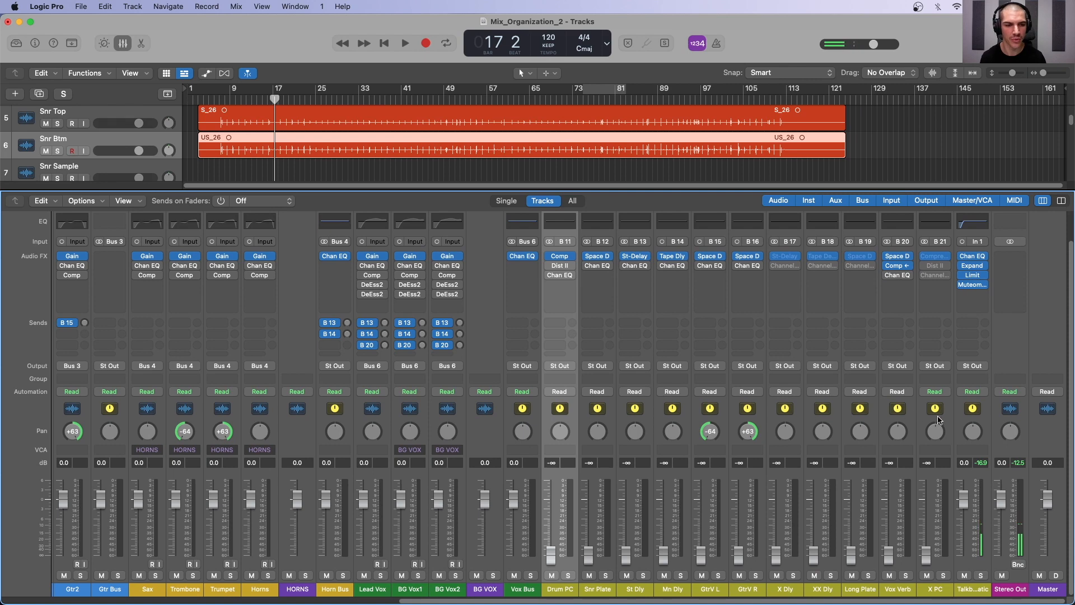
pyautogui.keyDown('shift'); pyautogui.click(942, 419); pyautogui.keyUp('shift')
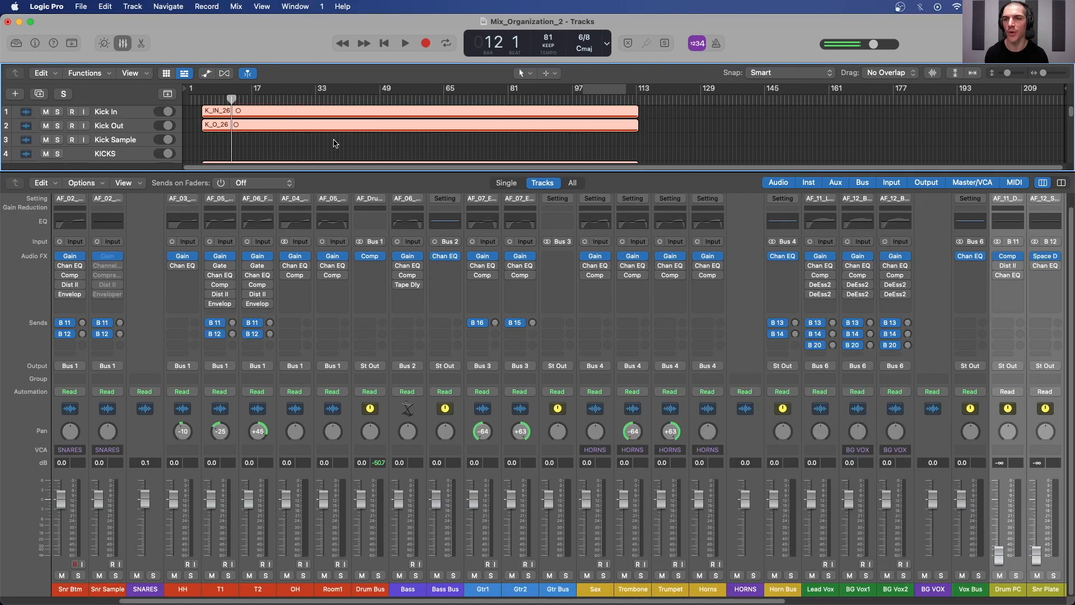
# - Enlarge the tracks area and select the T1 and T2 tom regions
pyautogui.moveTo(308, 181); pyautogui.dragTo(306, 260)
pyautogui.scroll(-3, 297, 202)
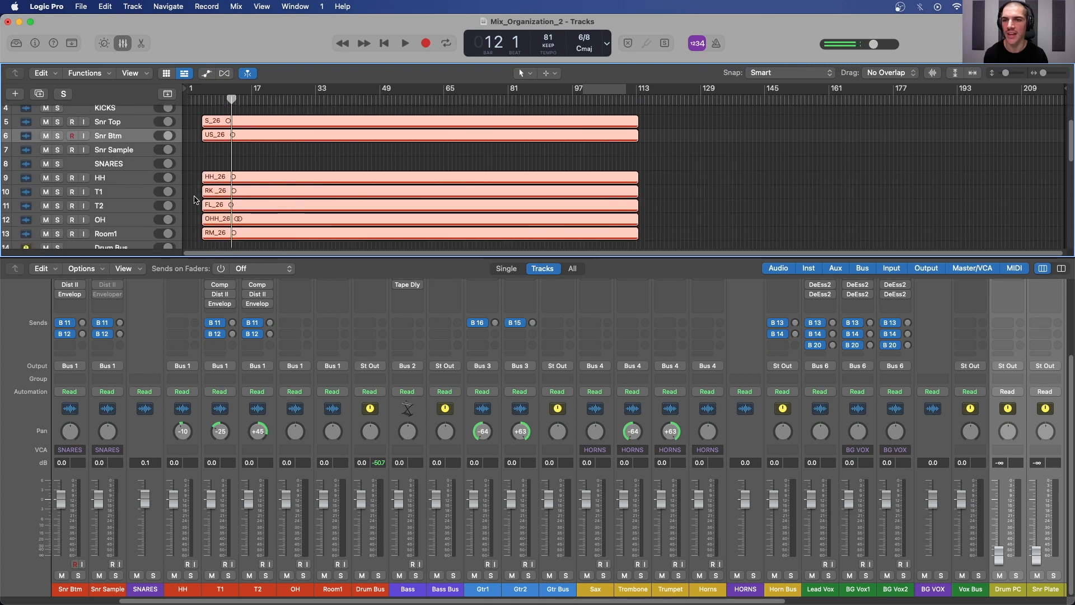
pyautogui.moveTo(195, 196); pyautogui.dragTo(213, 200)
pyautogui.press('super+Down')
pyautogui.press('super+Down')
pyautogui.press('super+Down')
pyautogui.press('super+Down')
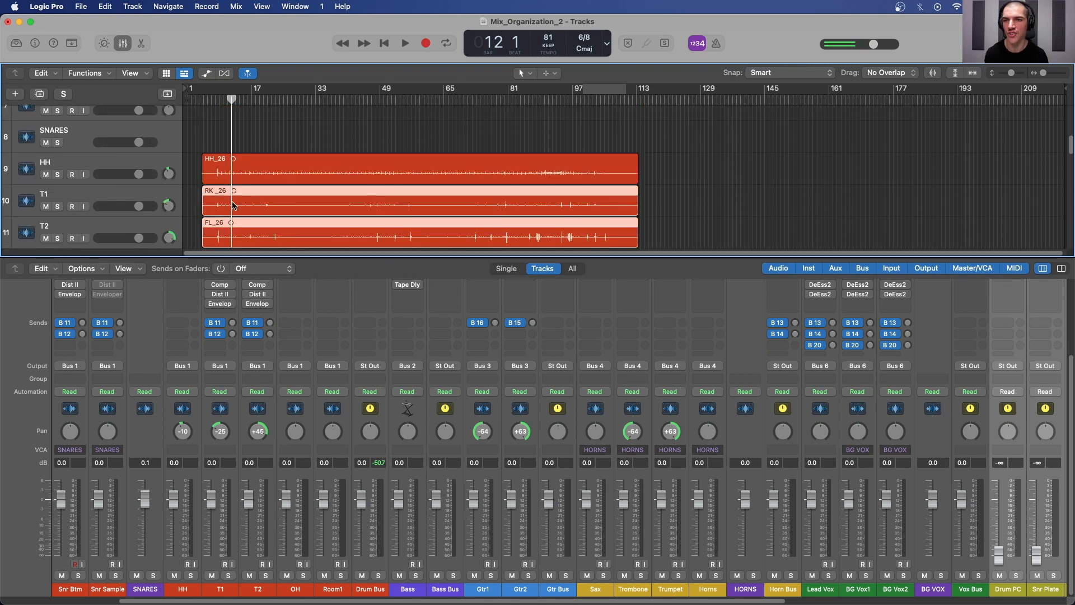
# - Split the T1 and T2 regions at bar 8, beat 4, just before the first tom hit
pyautogui.press('super+Right')
pyautogui.press('super+Right')
pyautogui.press('super+Right')
pyautogui.press('super+Right')
pyautogui.hscroll(-3, 239, 209)
pyautogui.press('super+Down')
pyautogui.press('super+Down')
pyautogui.press('super+Down')
pyautogui.press('super+Down')
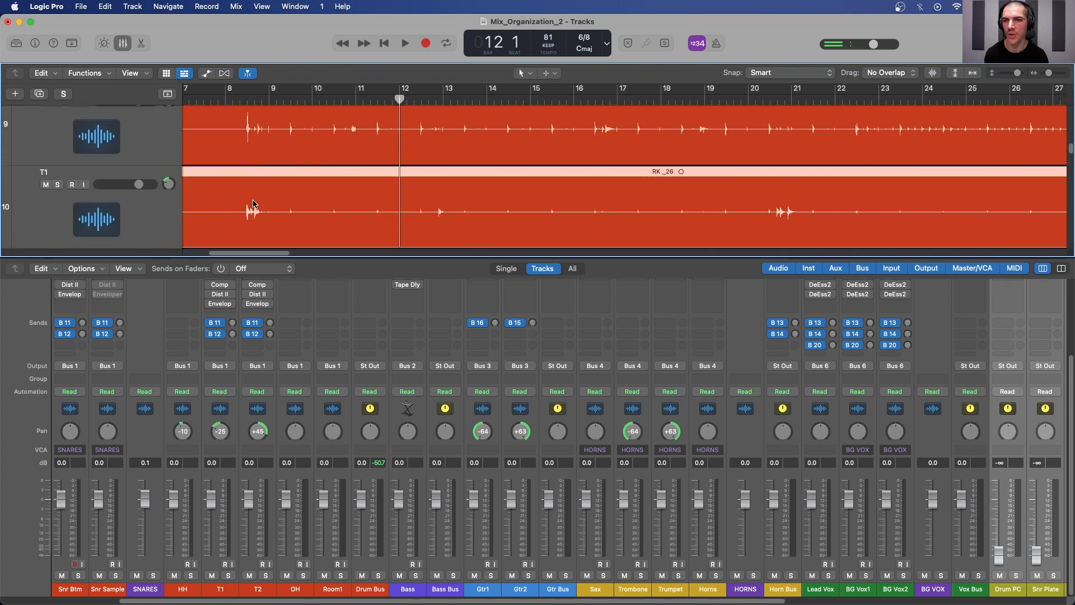
pyautogui.press('super+Right')
pyautogui.press('super+Right')
pyautogui.hscroll(-5, 257, 199)
pyautogui.scroll(-3, 326, 215)
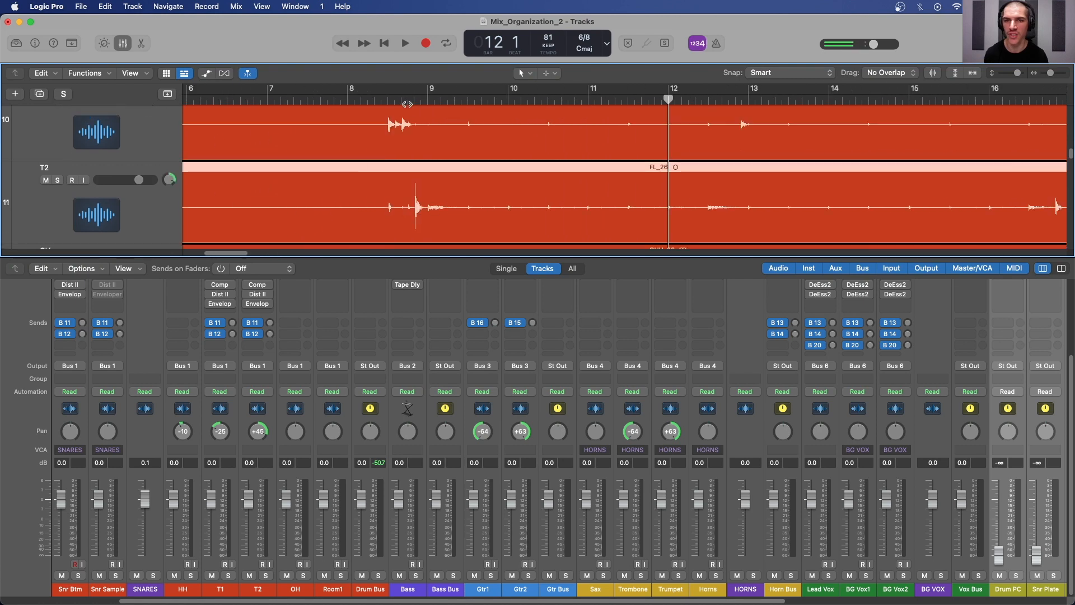
pyautogui.click(386, 100)
pyautogui.press('super+t')
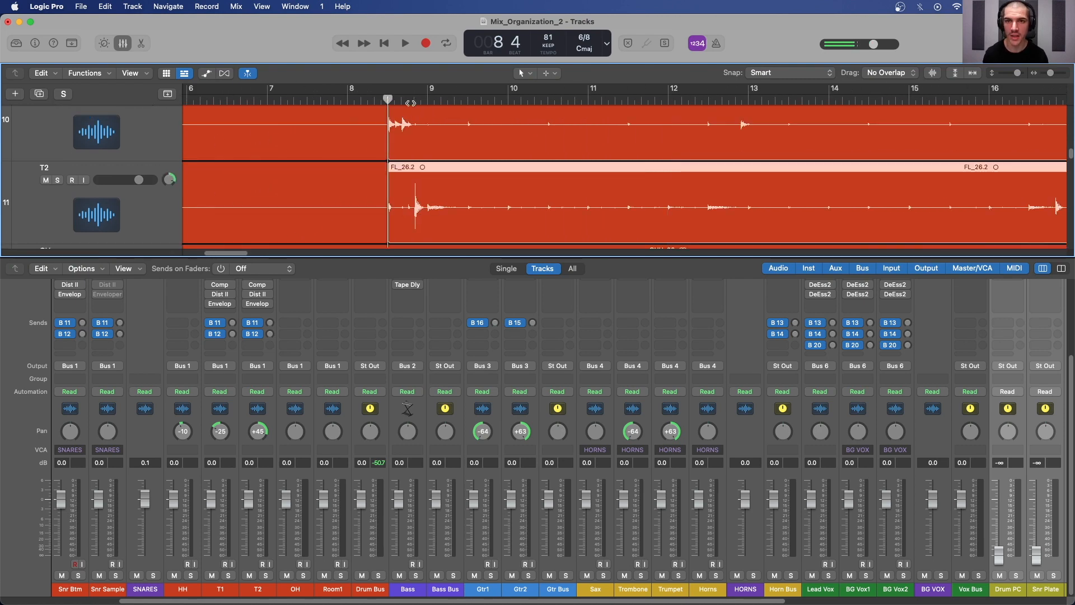
# - Split the T1 and T2 regions again at bar 9, after the opening tom hits
pyautogui.click(404, 99)
pyautogui.click(351, 188)
pyautogui.moveTo(401, 99); pyautogui.dragTo(426, 99)
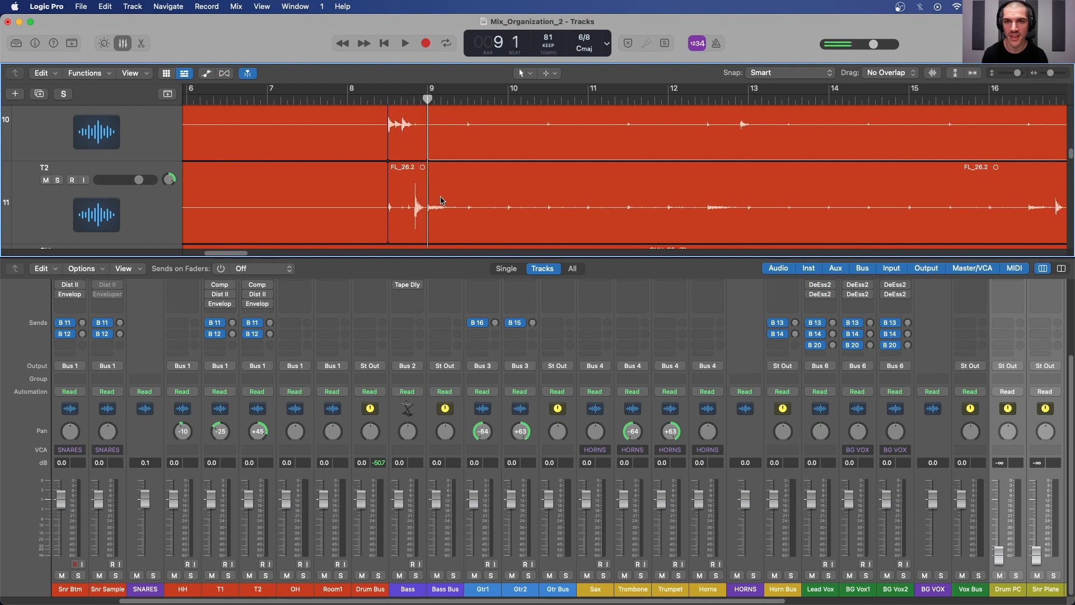
pyautogui.press('super+t')
# - Split the short T2 region at bar 8, beat 6, and delete the piece before the tom hit
pyautogui.moveTo(427, 100); pyautogui.dragTo(414, 103)
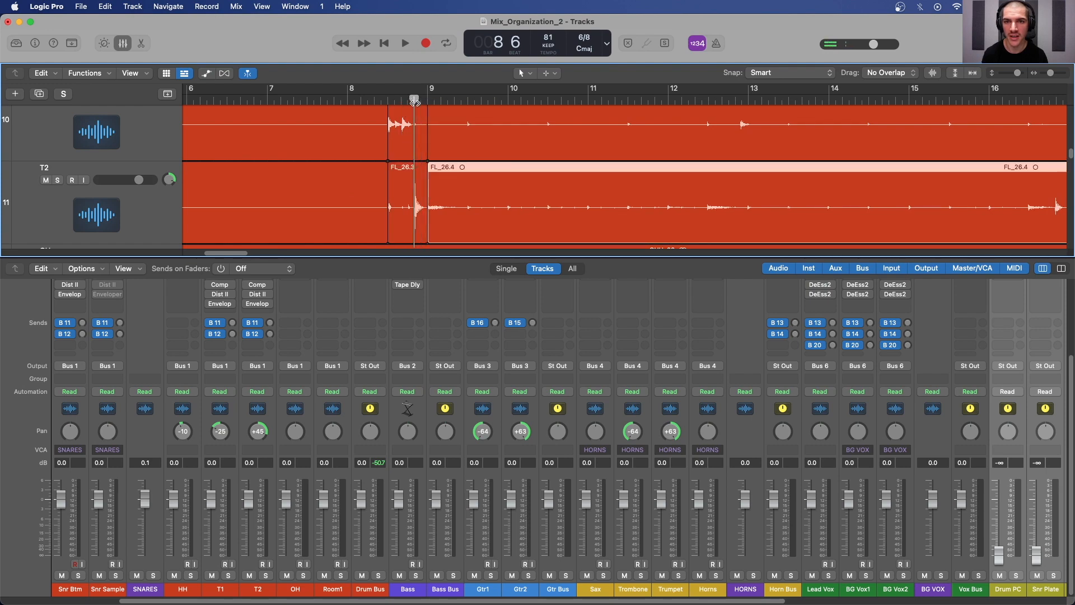
pyautogui.click(397, 201)
pyautogui.press('super+t')
pyautogui.click(396, 207)
pyautogui.press('Delete')
# - Delete the leading regions before the first tom hits on T1 and T2
pyautogui.click(342, 217)
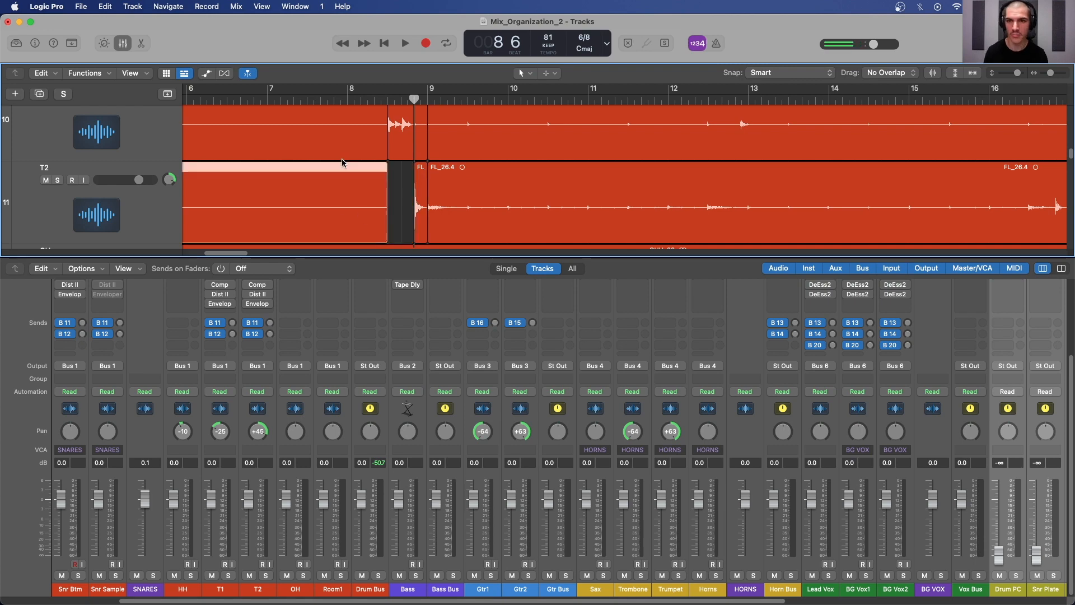
pyautogui.press('Delete')
pyautogui.scroll(1, 422, 170)
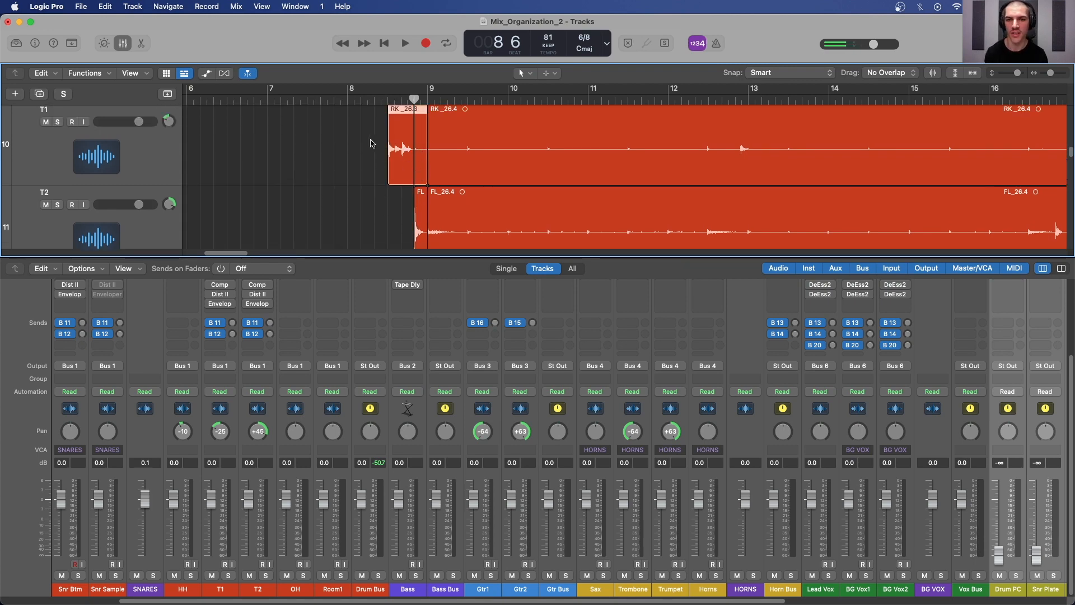
# - Select the isolated tom hit regions on T1 and T2 and show their Fade-In and Fade-Out parameters in the inspector
pyautogui.moveTo(367, 138); pyautogui.dragTo(418, 209)
pyautogui.press('super+Left')
pyautogui.press('super+Left')
pyautogui.press('super+Left')
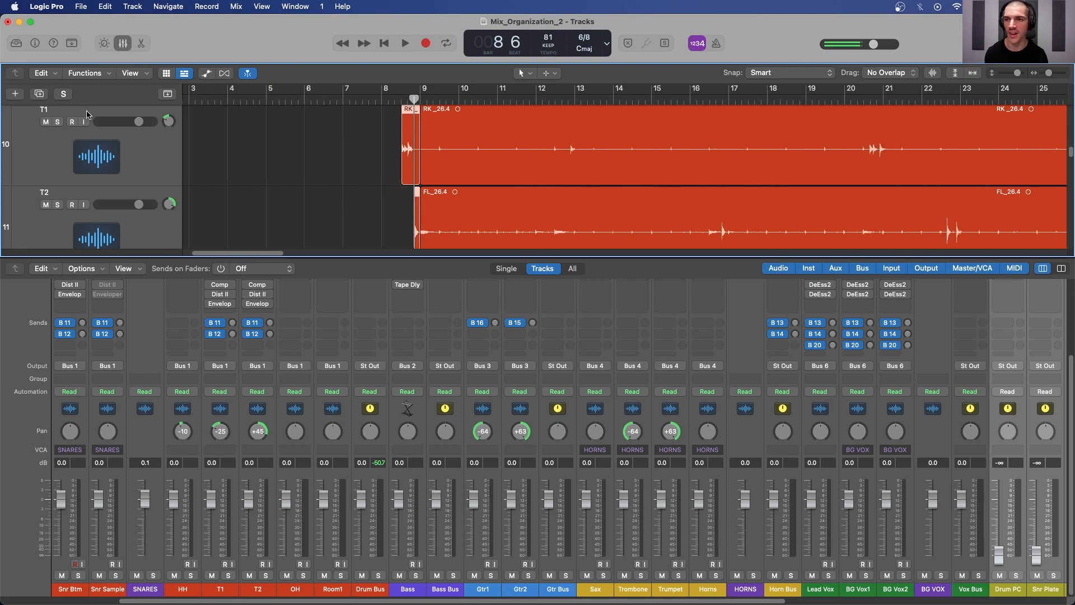
pyautogui.click(35, 43)
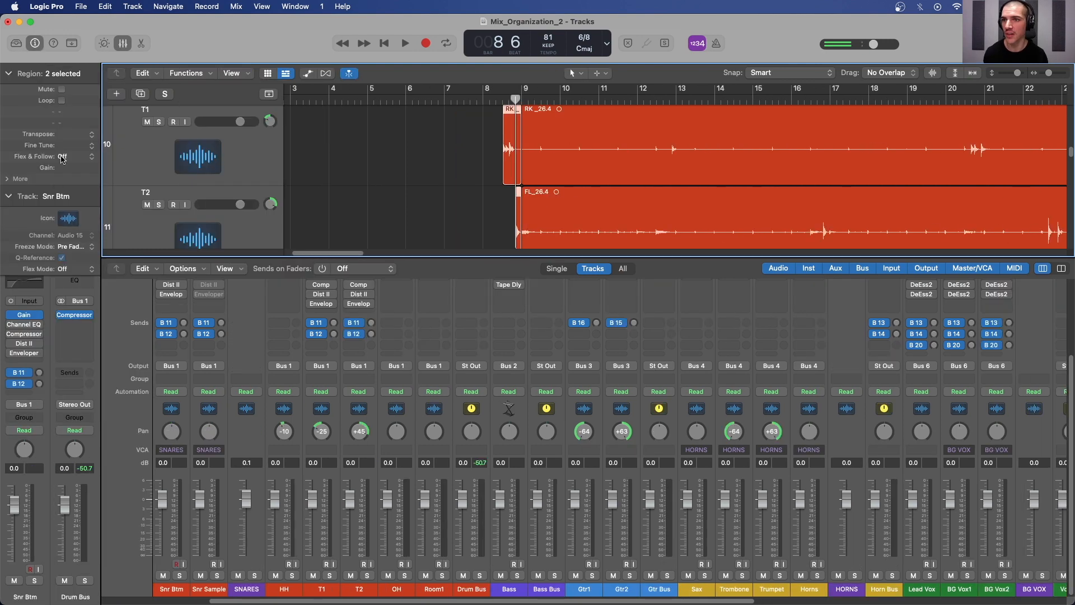
pyautogui.click(8, 178)
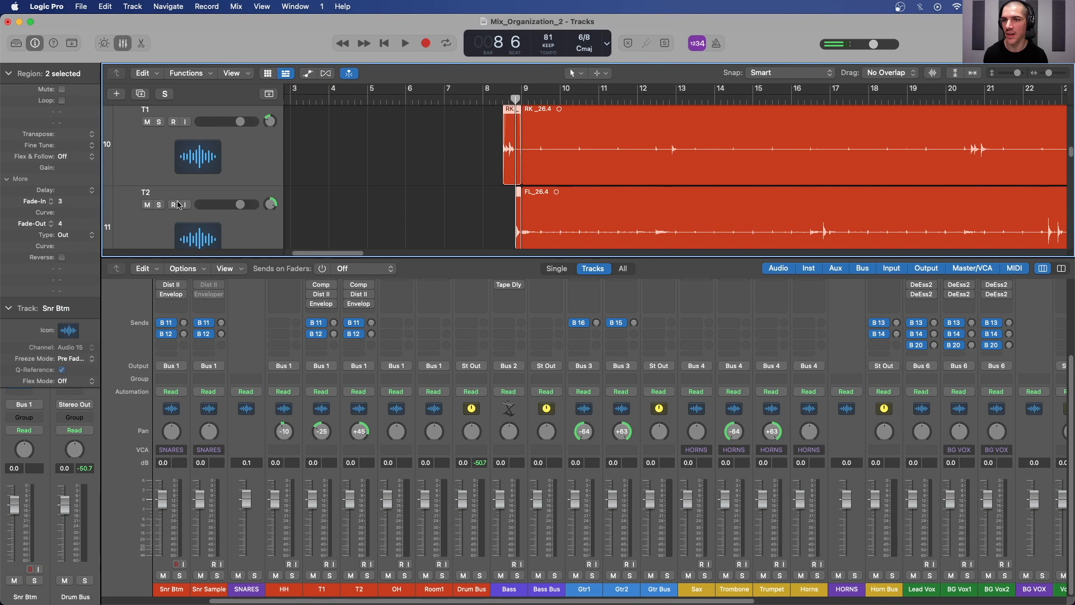
pyautogui.click(388, 156)
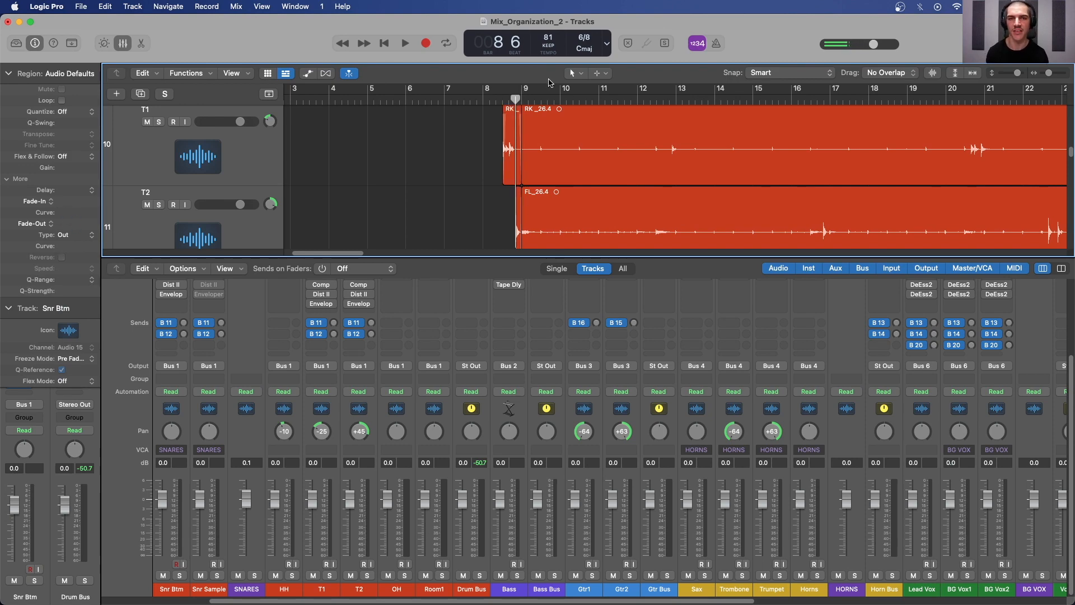
pyautogui.moveTo(515, 100)
pyautogui.mouseDown()
pyautogui.moveTo(524, 100)
pyautogui.moveTo(506, 100)
pyautogui.moveTo(529, 101)
pyautogui.mouseUp()
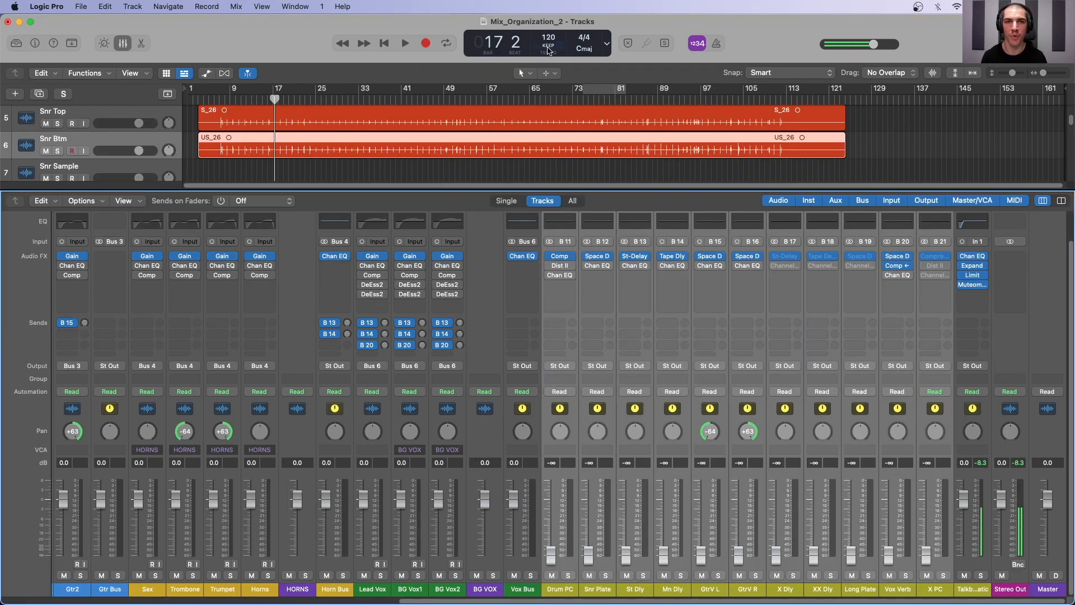
# - Set the project tempo to 81 and the time signature to 6/8
pyautogui.doubleClick(551, 37)
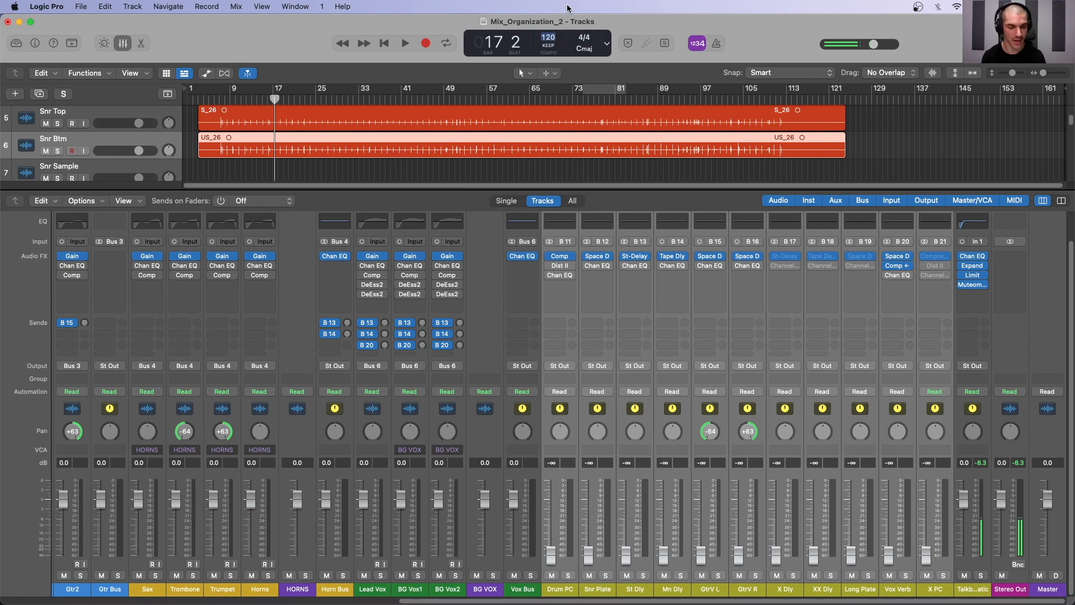
pyautogui.write('81')
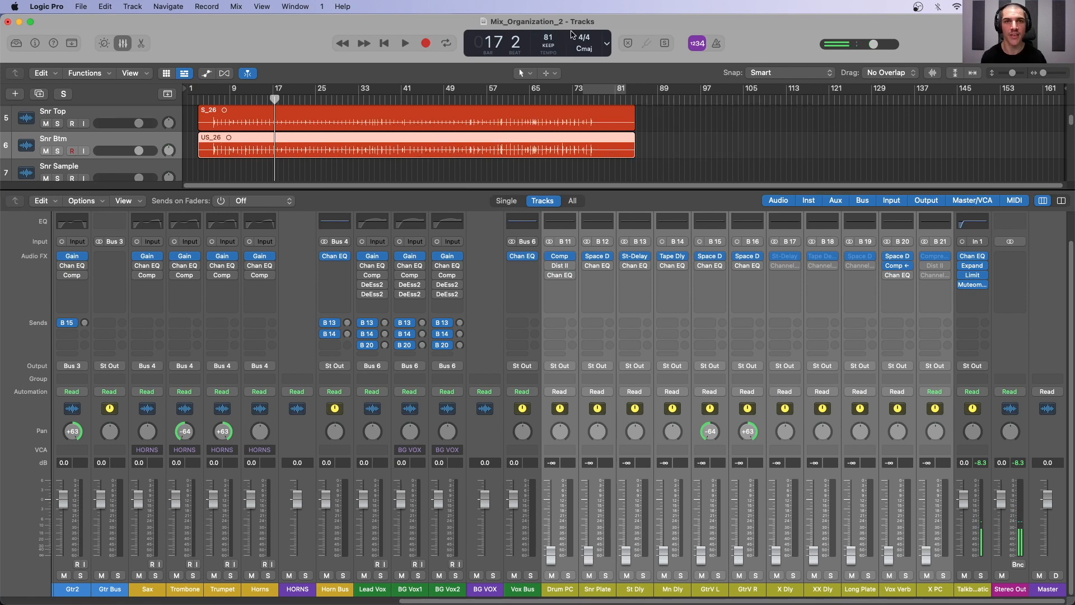
pyautogui.click(587, 40)
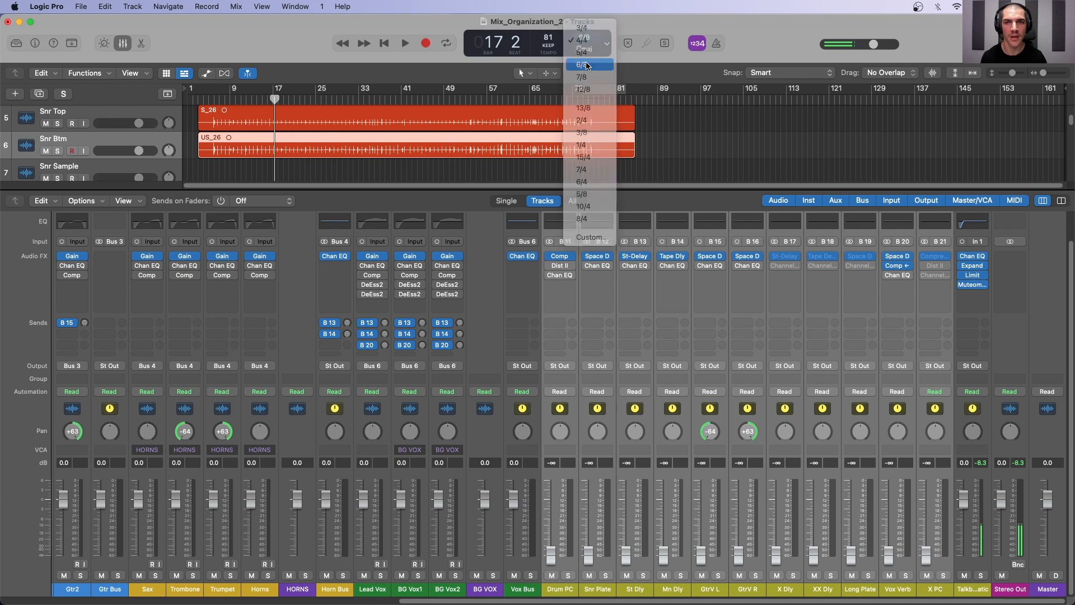
pyautogui.click(583, 65)
# - Enlarge the tracks area to show all tracks and select every region in the arrangement
pyautogui.press('super+Up')
pyautogui.press('super+Up')
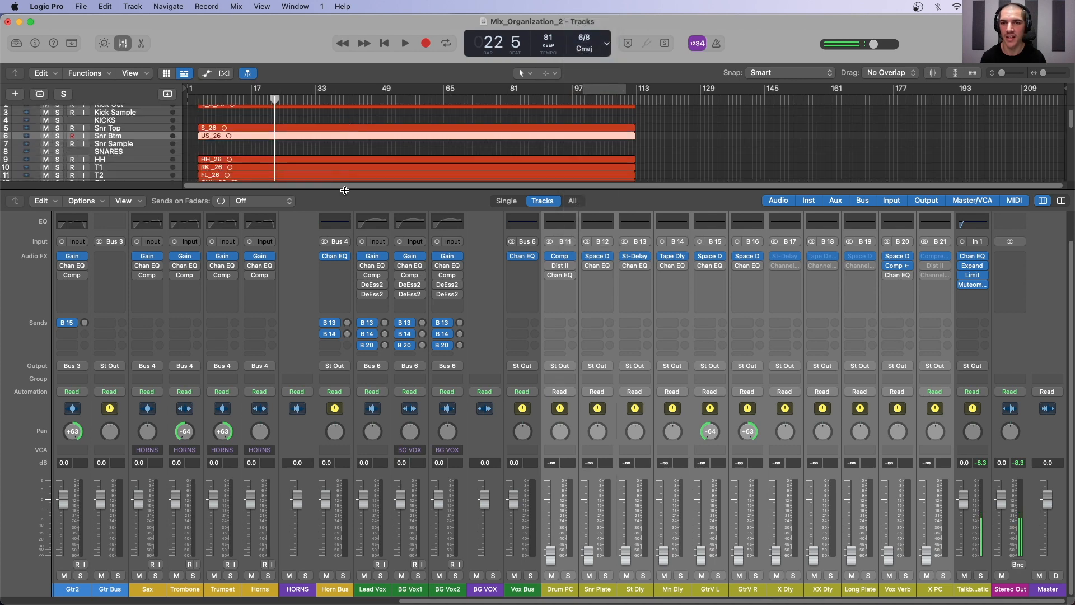
pyautogui.moveTo(344, 190); pyautogui.dragTo(345, 457)
pyautogui.moveTo(667, 396); pyautogui.dragTo(221, 23)
# - Move all selected regions about one bar later to bring the first Kick In hit close to bar 9
pyautogui.moveTo(209, 100); pyautogui.dragTo(200, 101)
pyautogui.press('super+Right')
pyautogui.press('super+Right')
pyautogui.press('super+Right')
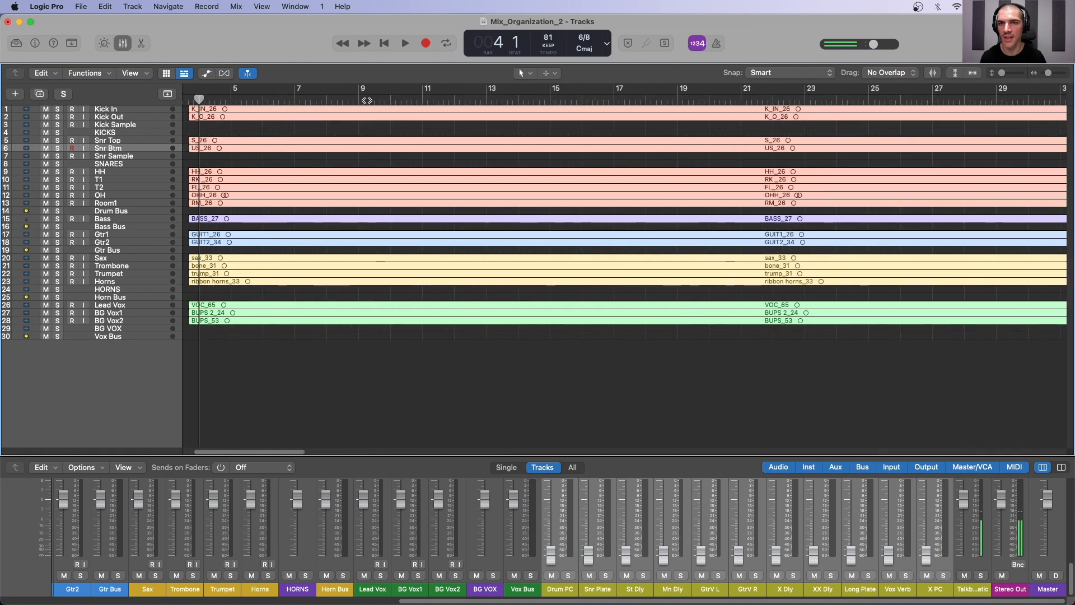
pyautogui.moveTo(368, 100)
pyautogui.mouseDown()
pyautogui.moveTo(376, 100)
pyautogui.moveTo(360, 100)
pyautogui.mouseUp()
pyautogui.press('super+Down')
pyautogui.press('super+Down')
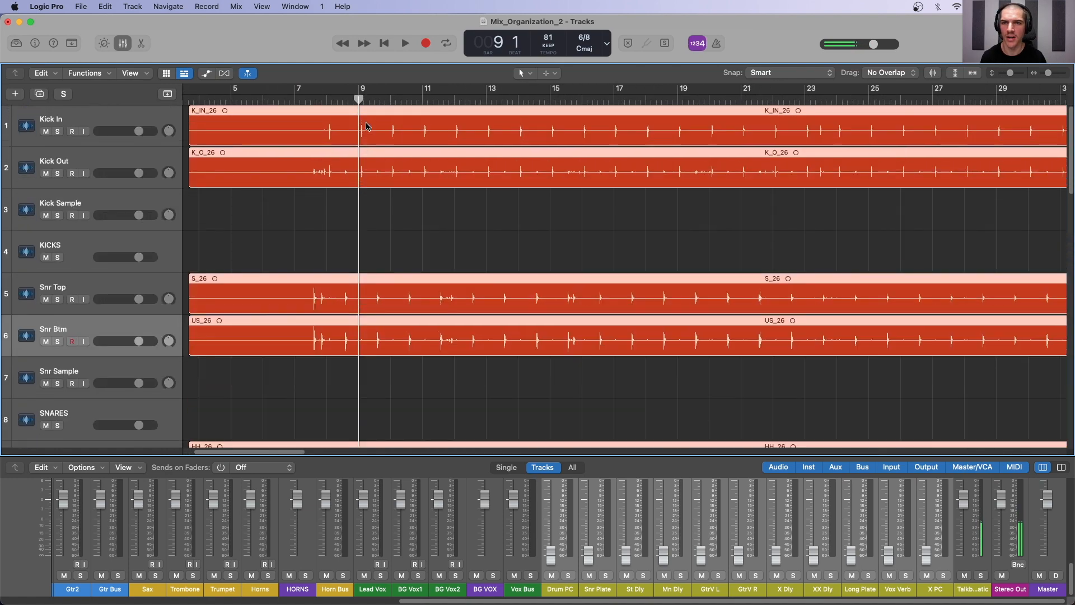
pyautogui.press('super+Down')
pyautogui.press('super+Down')
pyautogui.press('super+Down')
pyautogui.press('super+Down')
pyautogui.press('super+Right')
pyautogui.press('super+Right')
pyautogui.press('super+Right')
pyautogui.press('super+Right')
pyautogui.moveTo(367, 124); pyautogui.dragTo(526, 106)
pyautogui.press('super+Right')
pyautogui.press('super+Right')
pyautogui.press('super+Right')
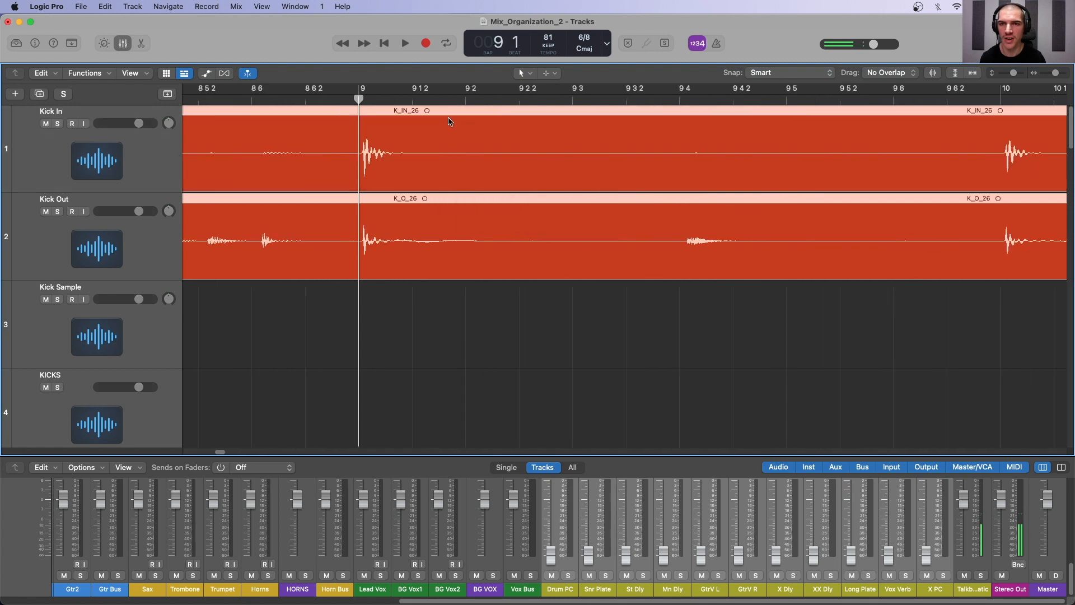
# - Nudge the selected regions slightly earlier to align the first kick hit exactly with the bar 9 gridline
pyautogui.press('super+Right')
pyautogui.press('super+Right')
pyautogui.press('super+Right')
pyautogui.moveTo(438, 111); pyautogui.dragTo(423, 114)
# - Check the Kick In and Kick Out hits closely against the gridline at bar 10
pyautogui.press('super+Left')
pyautogui.press('super+Left')
pyautogui.press('super+Left')
pyautogui.moveTo(568, 94); pyautogui.dragTo(610, 94)
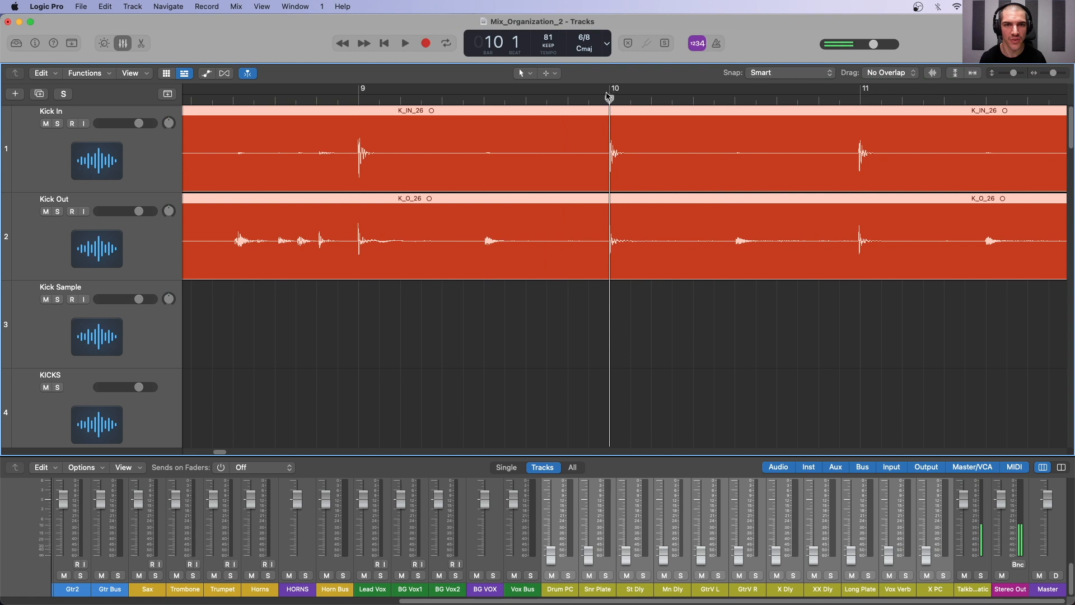
pyautogui.press('super+Right')
pyautogui.press('super+Right')
pyautogui.press('super+Right')
pyautogui.press('super+Right')
pyautogui.press('super+Left')
pyautogui.press('super+Left')
pyautogui.press('super+Left')
pyautogui.press('super+Left')
pyautogui.press('super+Left')
pyautogui.press('super+Left')
# - Check the alignment of the kick hits with the gridline at bar 11
pyautogui.click(690, 100)
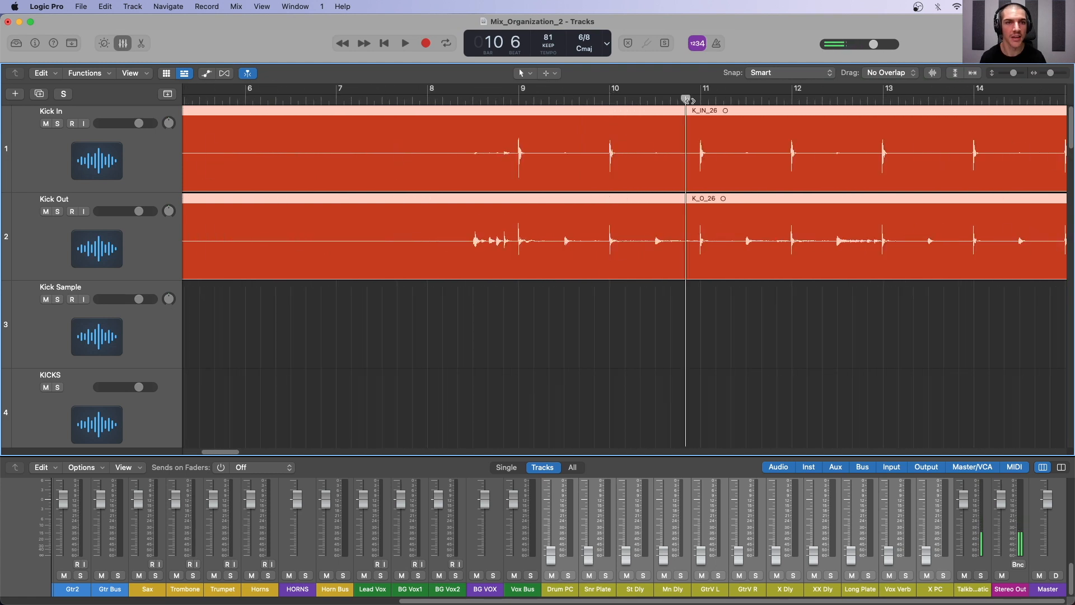
pyautogui.moveTo(689, 101); pyautogui.dragTo(701, 102)
pyautogui.press('super+Right')
pyautogui.press('super+Right')
pyautogui.press('super+Right')
pyautogui.press('super+Right')
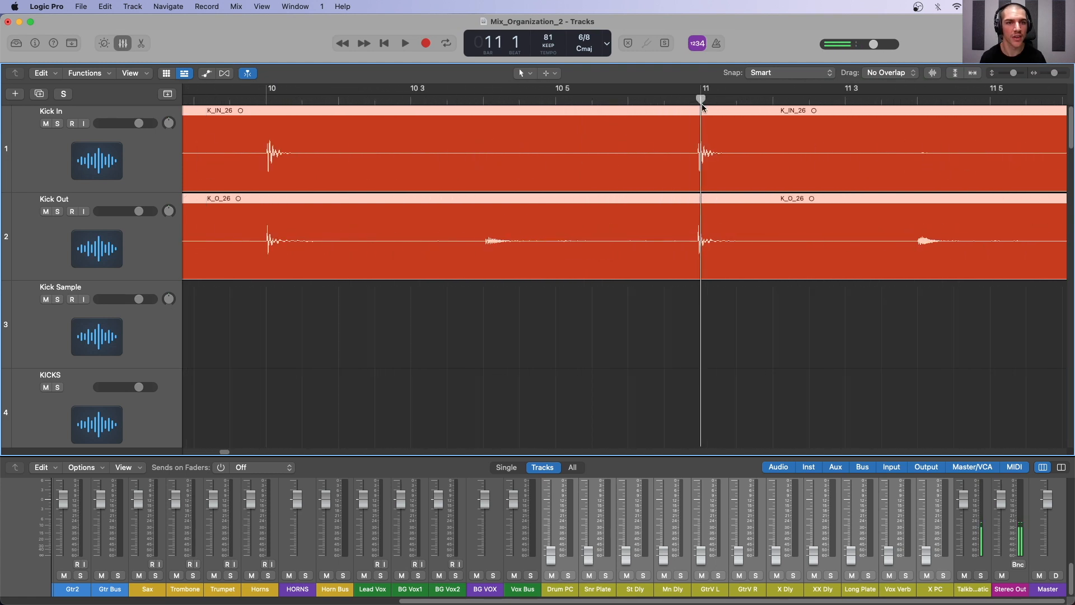
pyautogui.press('super+Left')
pyautogui.press('super+Left')
pyautogui.press('super+Left')
pyautogui.press('super+Left')
# - Check the kick hits against the grid at bar 12 and return to the whole song length
pyautogui.click(665, 100)
pyautogui.press('super+Right')
pyautogui.press('super+Right')
pyautogui.press('super+Right')
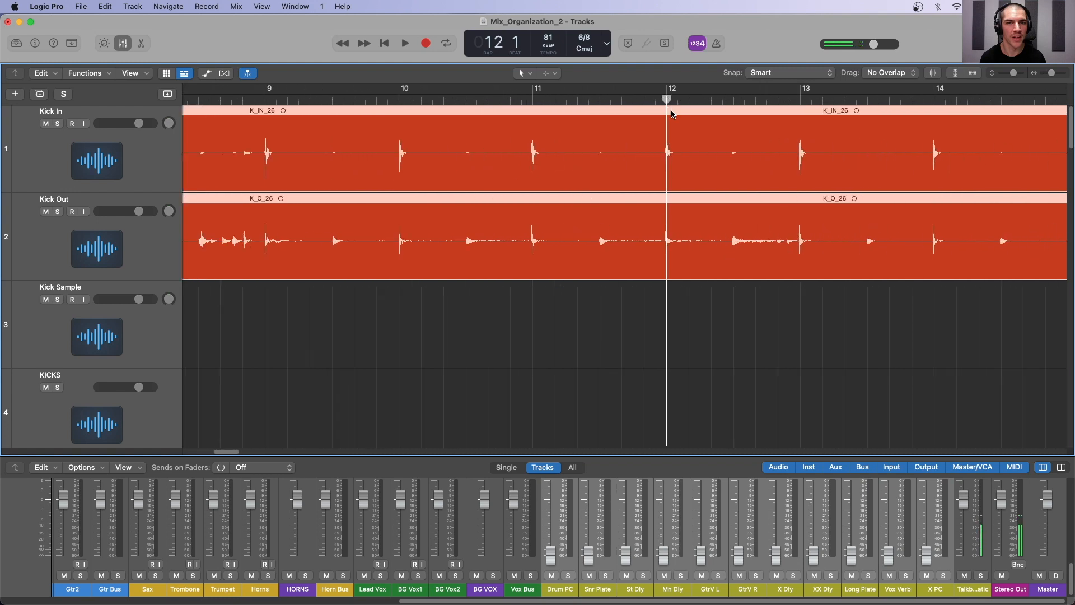
pyautogui.press('super+Left')
pyautogui.press('super+Left')
pyautogui.press('super+Left')
pyautogui.press('super+Left')
pyautogui.press('super+Left')
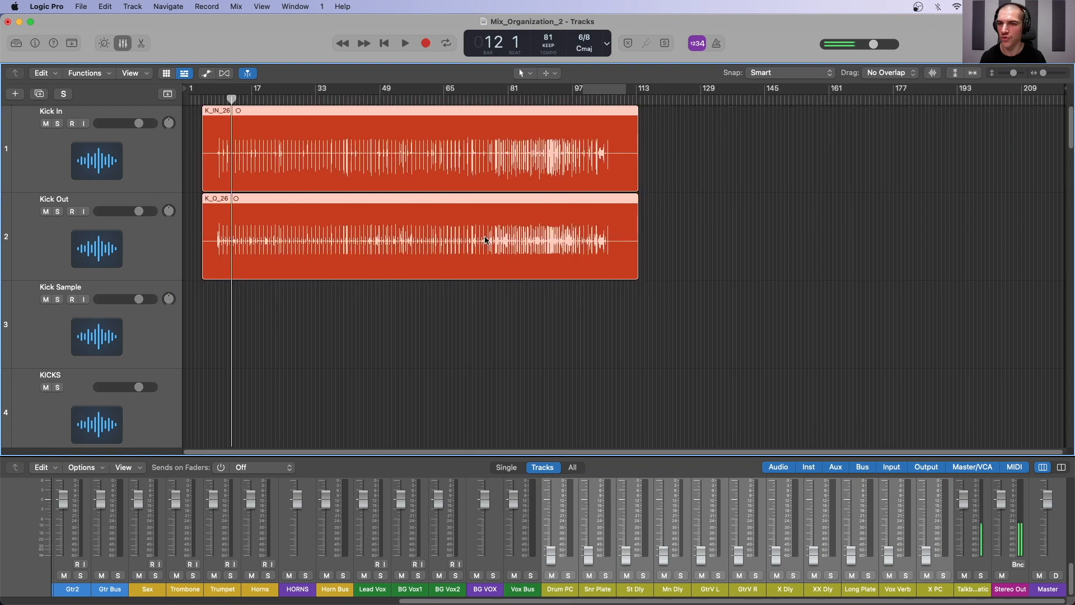
# - Shrink the track heights and enlarge the mixer to show the full channel strips from the toms onward
pyautogui.press('super+Up')
pyautogui.press('super+Up')
pyautogui.press('super+Up')
pyautogui.press('super+Up')
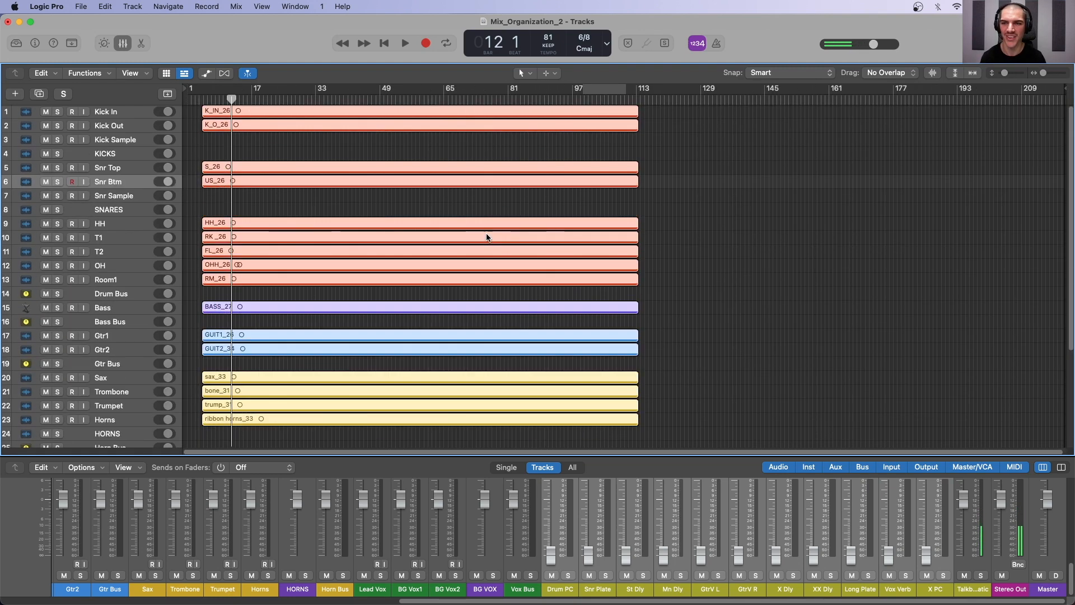
pyautogui.moveTo(458, 456); pyautogui.dragTo(464, 158)
pyautogui.hscroll(-10, 190, 249)
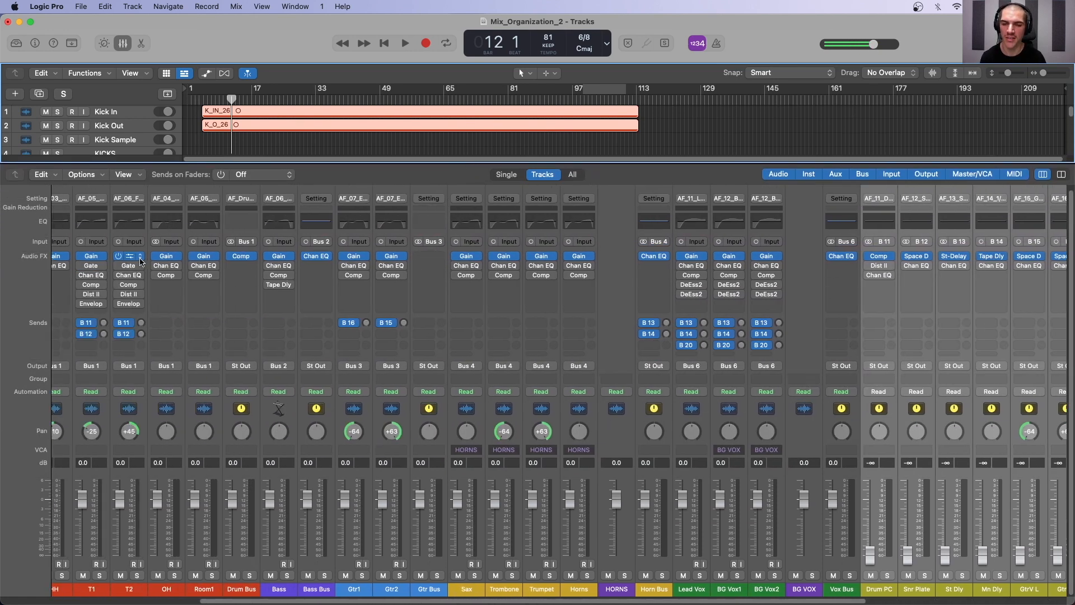